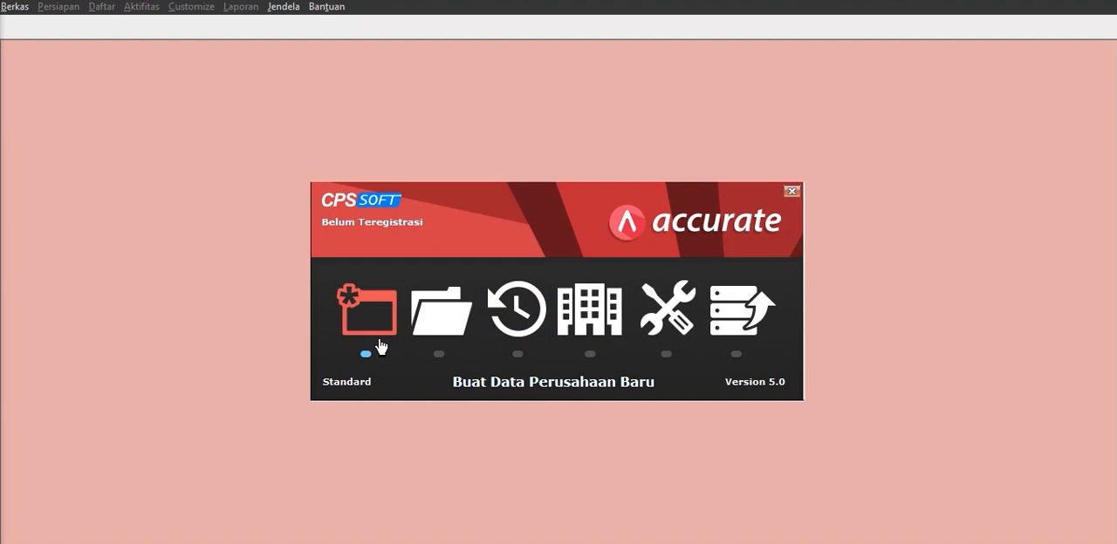
Start a new local company database and browse to the Gambar folder inside KERJAAN& referensi on the DATA (D:) drive.
click(373, 322)
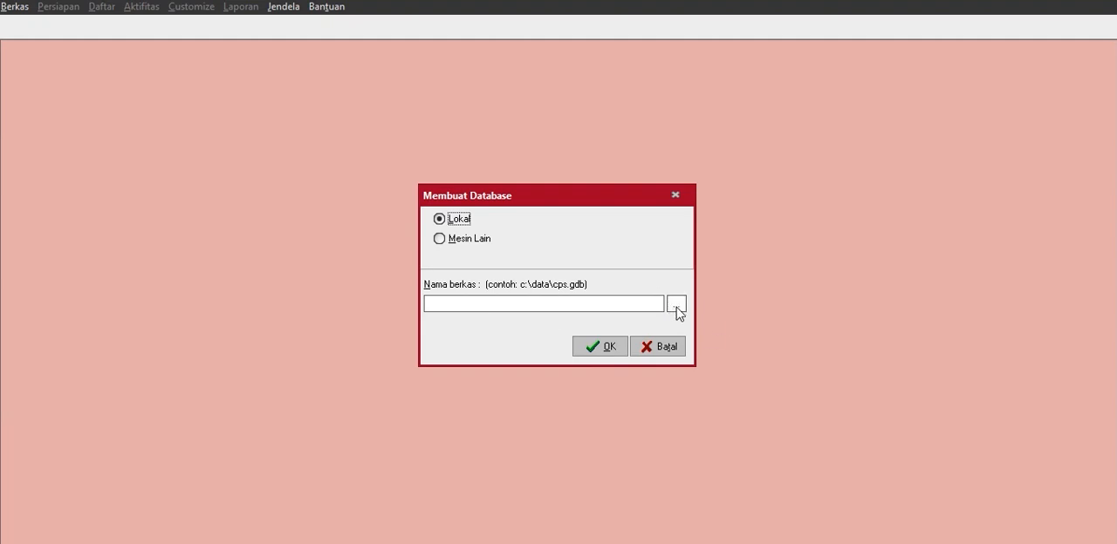
click(677, 305)
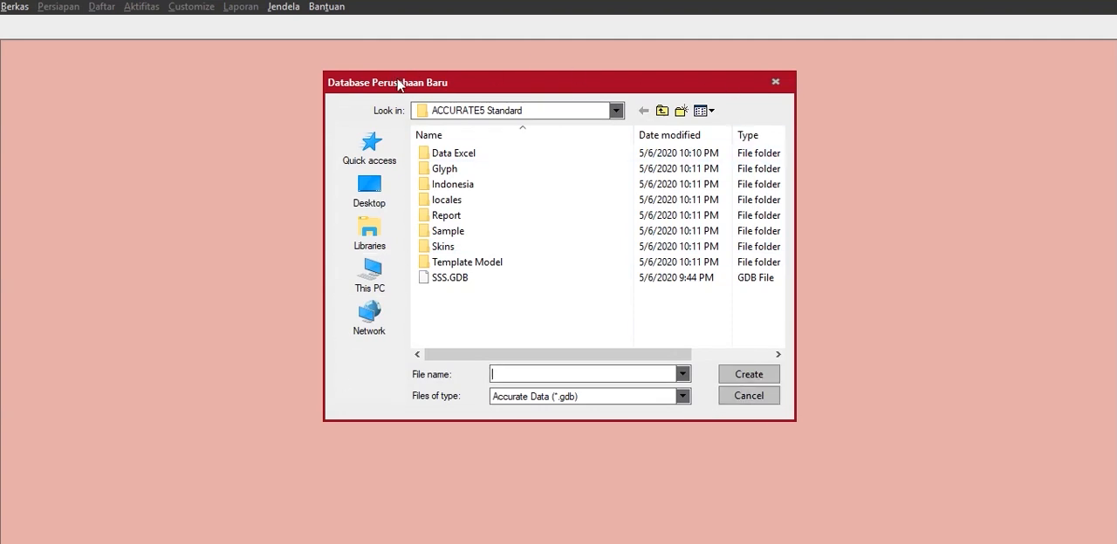
click(371, 274)
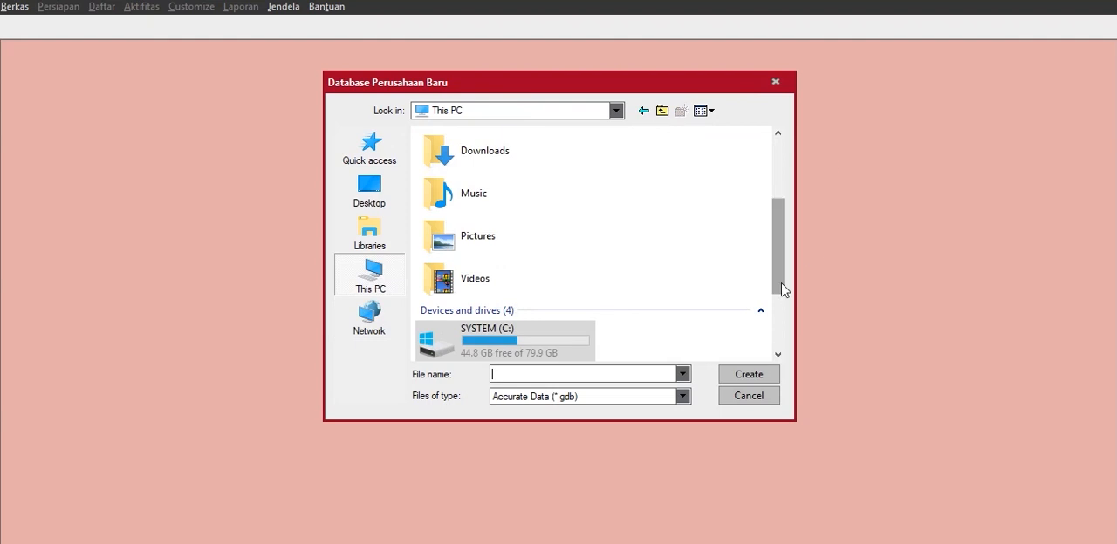
drag(783, 291, 743, 341)
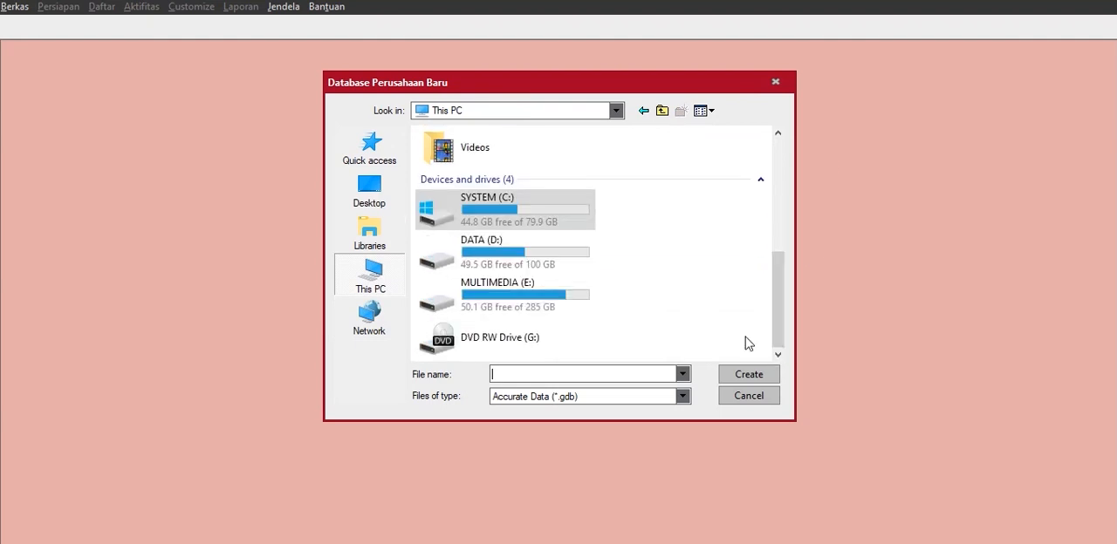
double_click(556, 267)
double_click(731, 191)
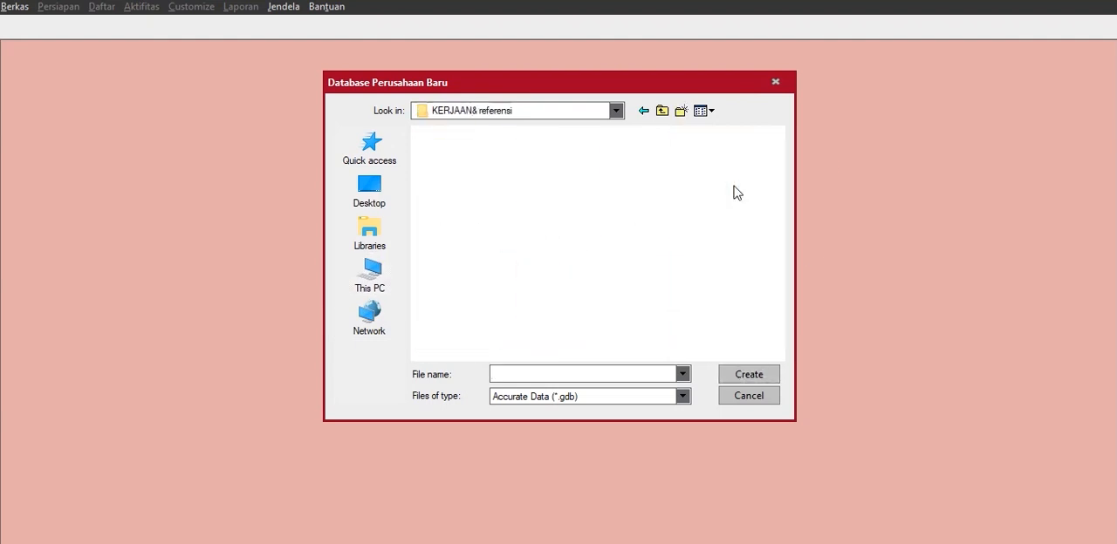
double_click(452, 167)
click(558, 374)
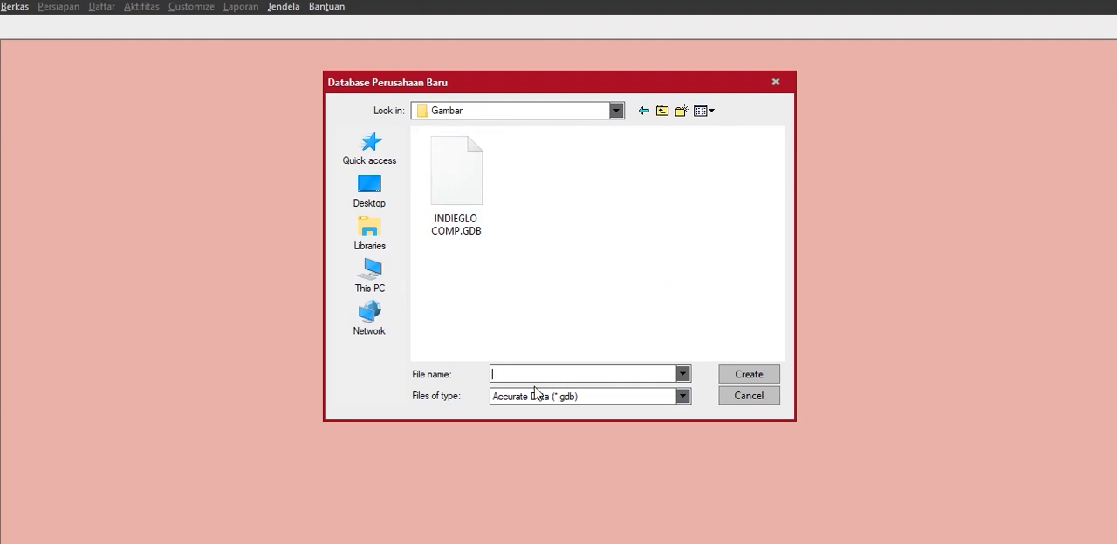
Name the database file "Indieglo Comp 1" and create the database.
text(I)
key(Caps_Lock)
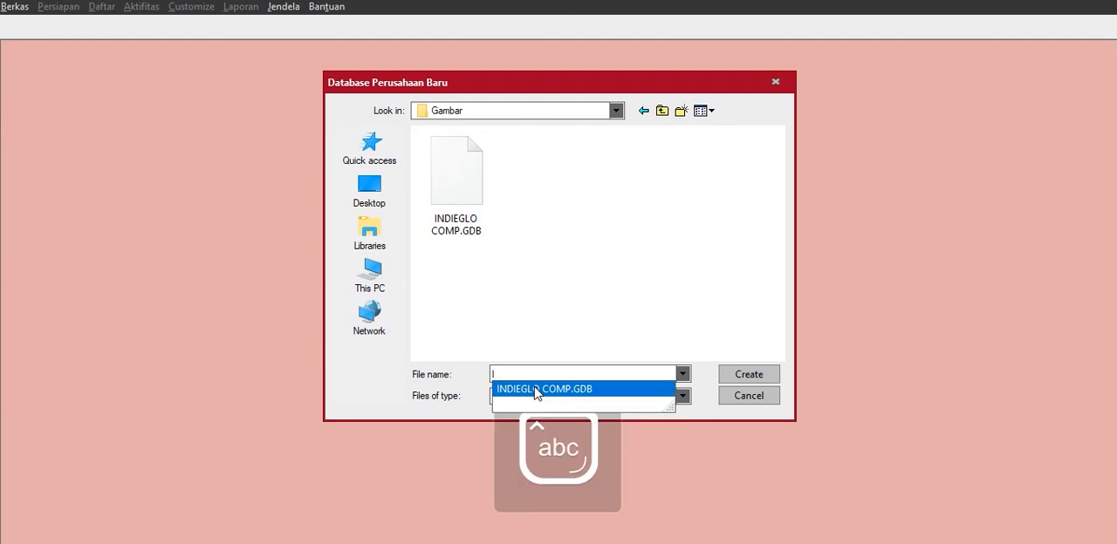
text(nd)
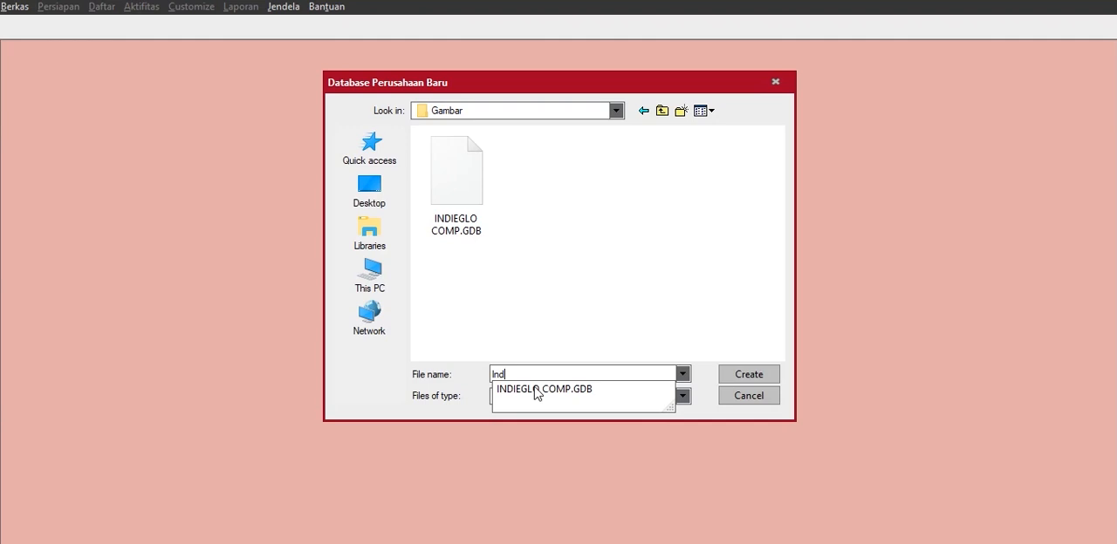
text(ieglo C)
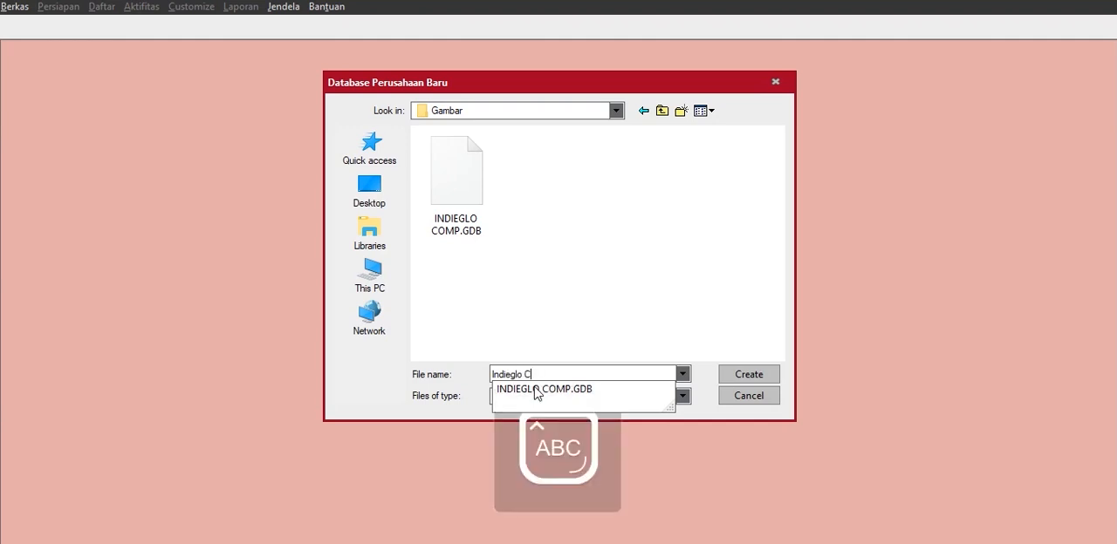
text(omp 1)
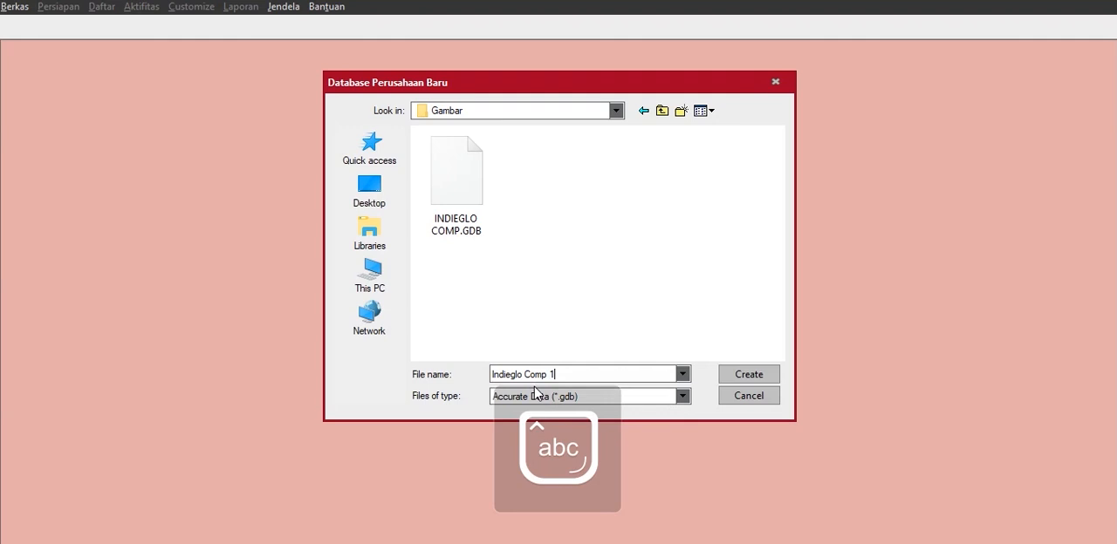
click(768, 374)
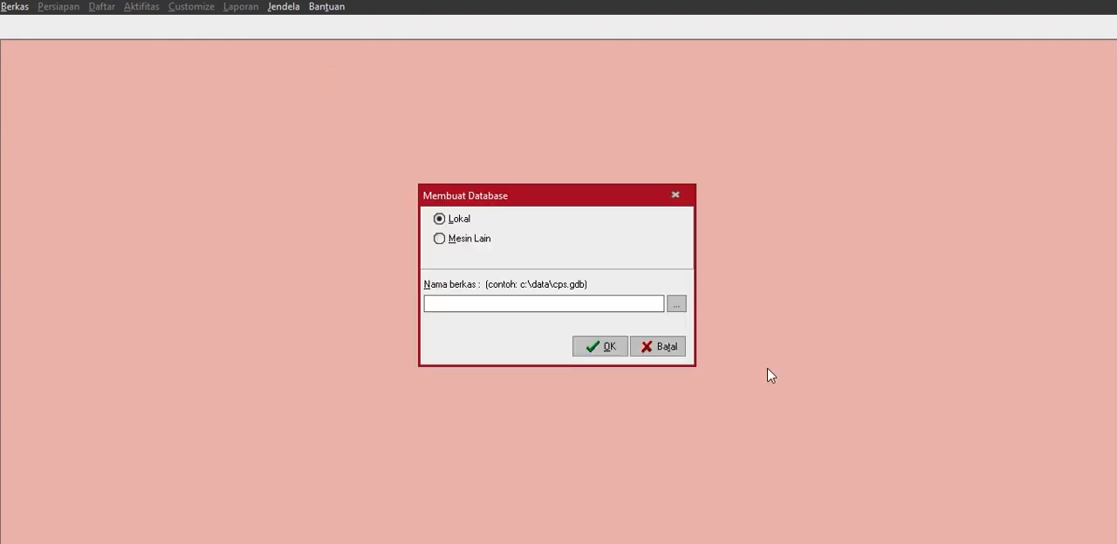
click(600, 349)
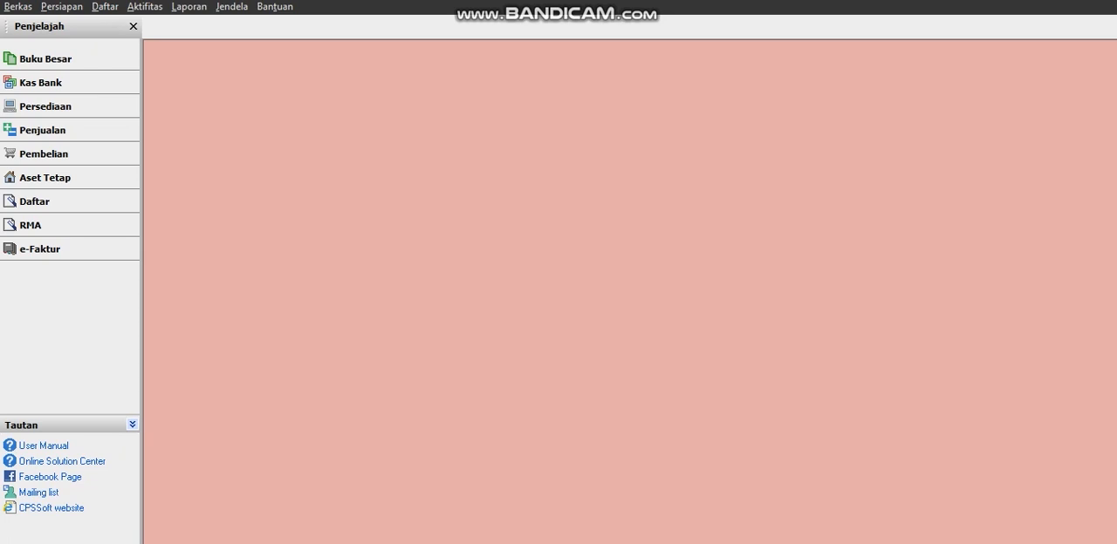
Open the company information from the Buku Besar module and fill in the second address line with the mall name.
click(45, 59)
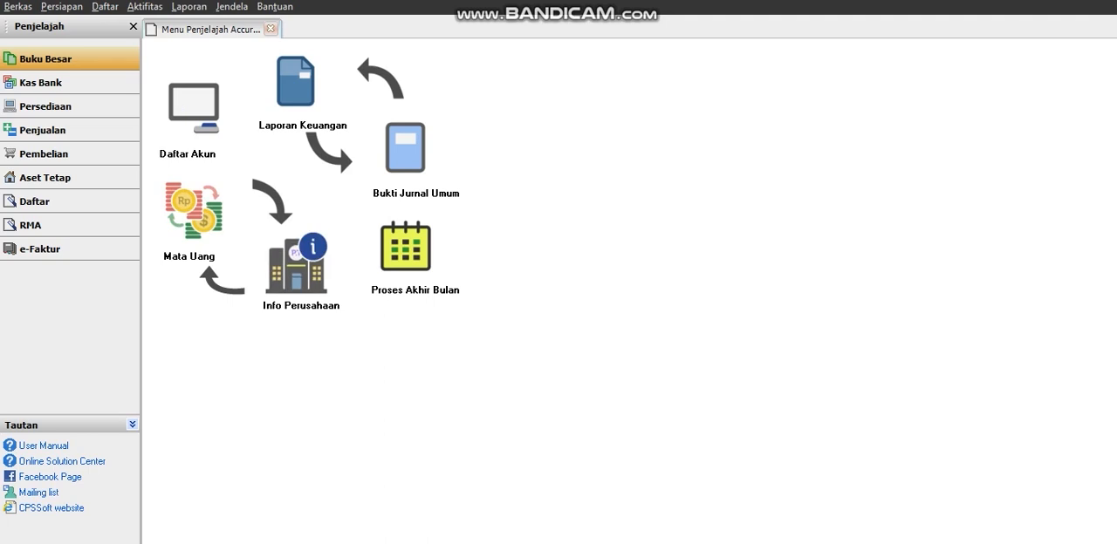
click(297, 266)
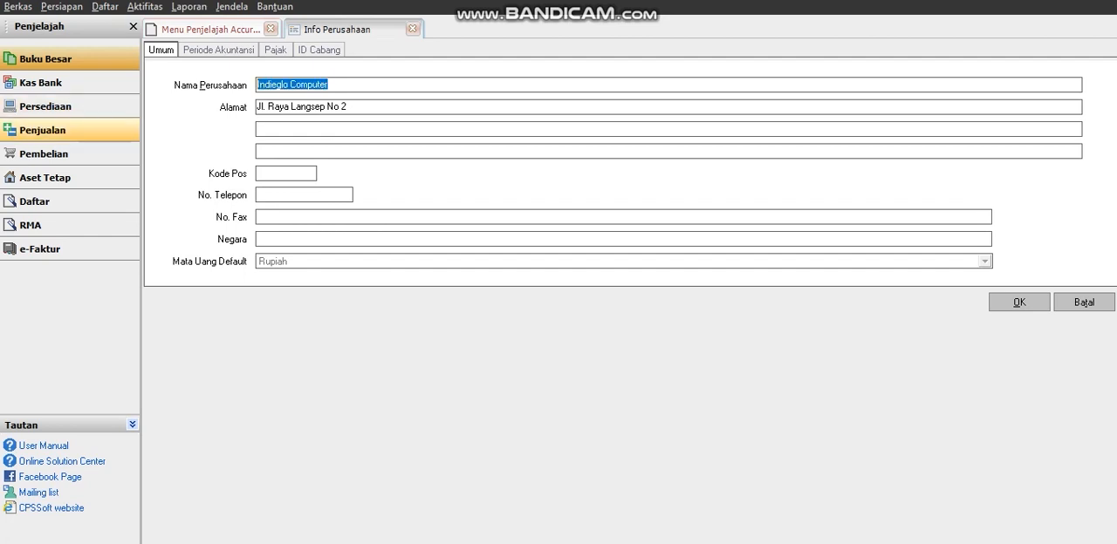
key(Tab)
key(Tab)
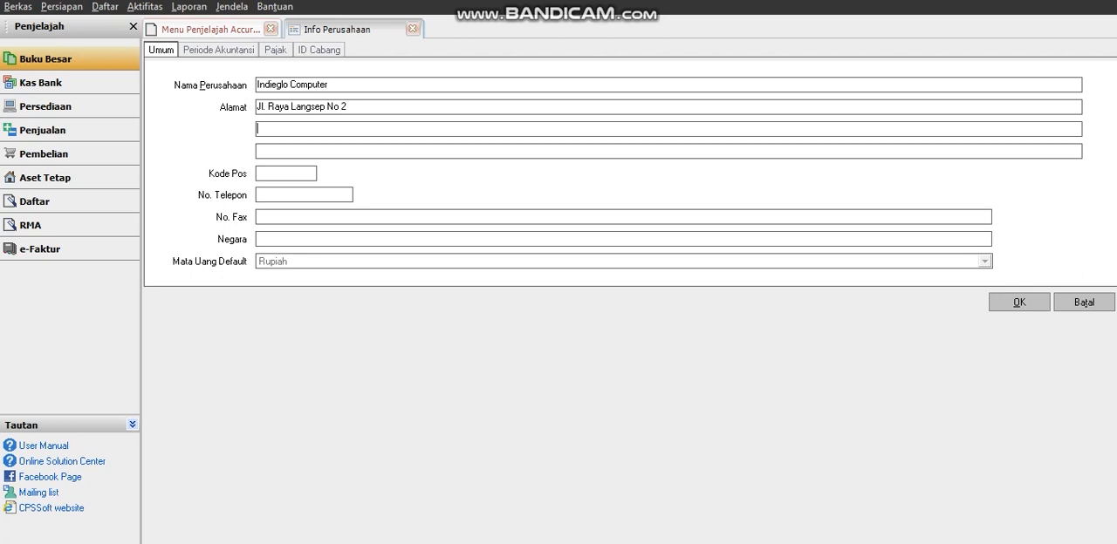
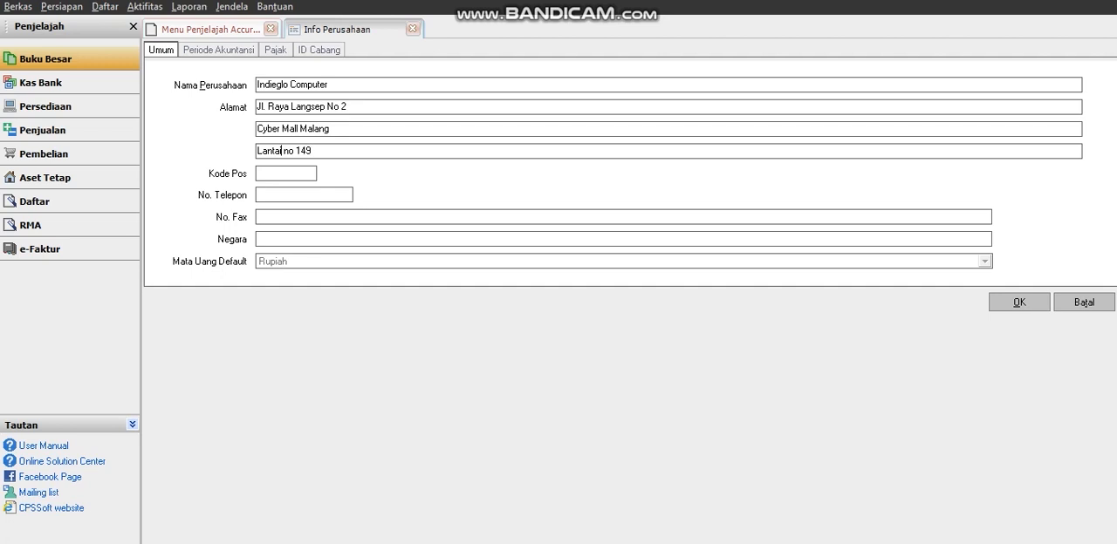
Fill in the third line of the company address with the floor and unit number.
click(281, 150)
text(1 )
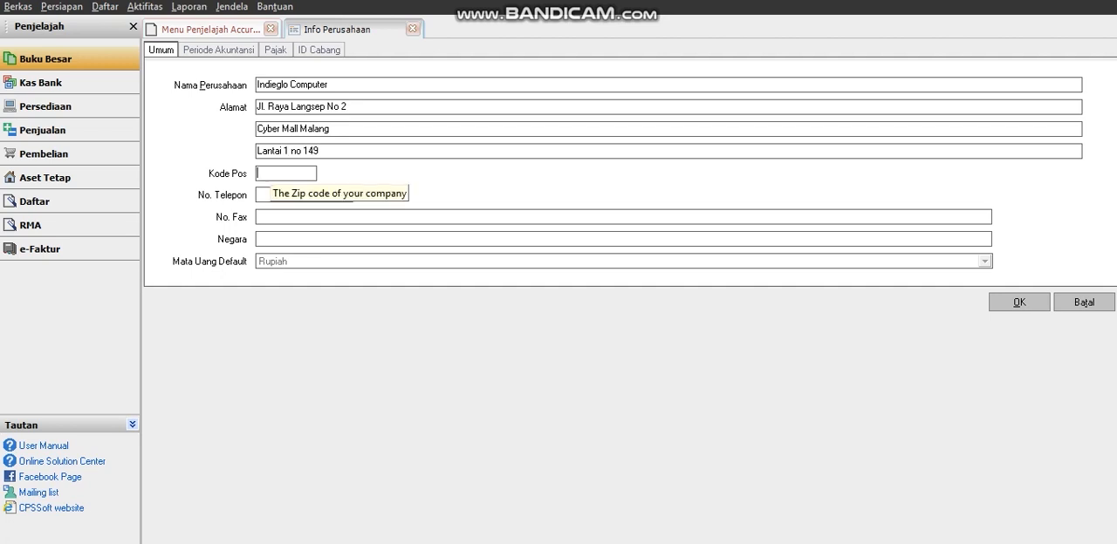
text(651)
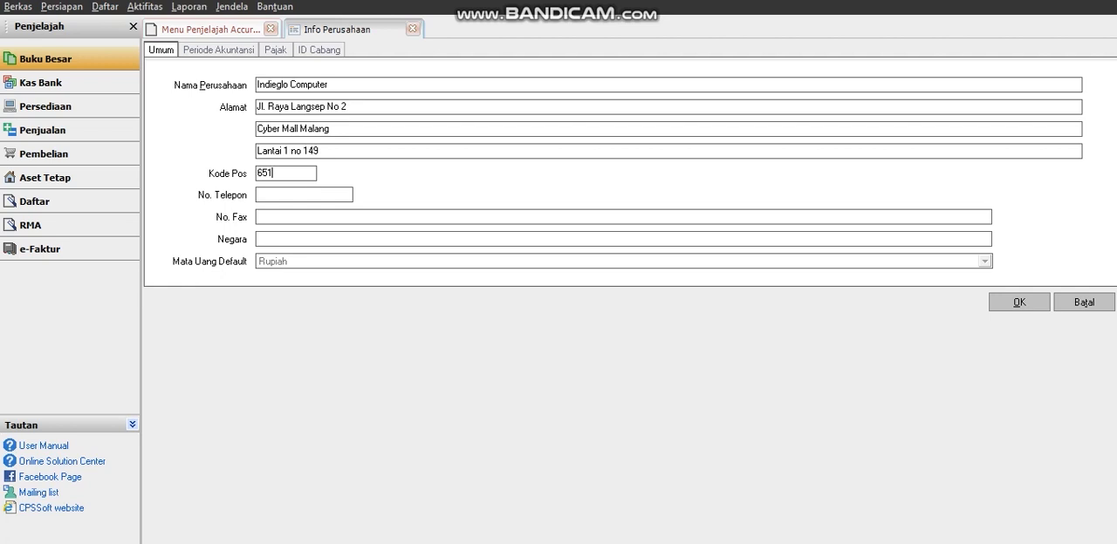
text(64)
Enter the company's postal code and telephone number in the general company information.
key(Tab)
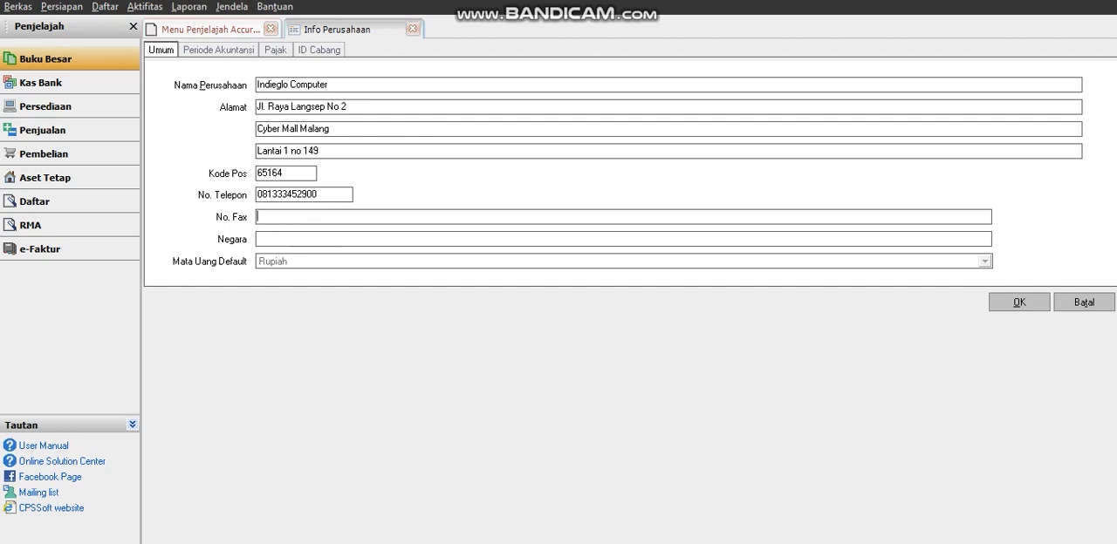
Set the company's country to INDONESIA, leaving the fax number blank.
click(283, 240)
key(Caps_Lock)
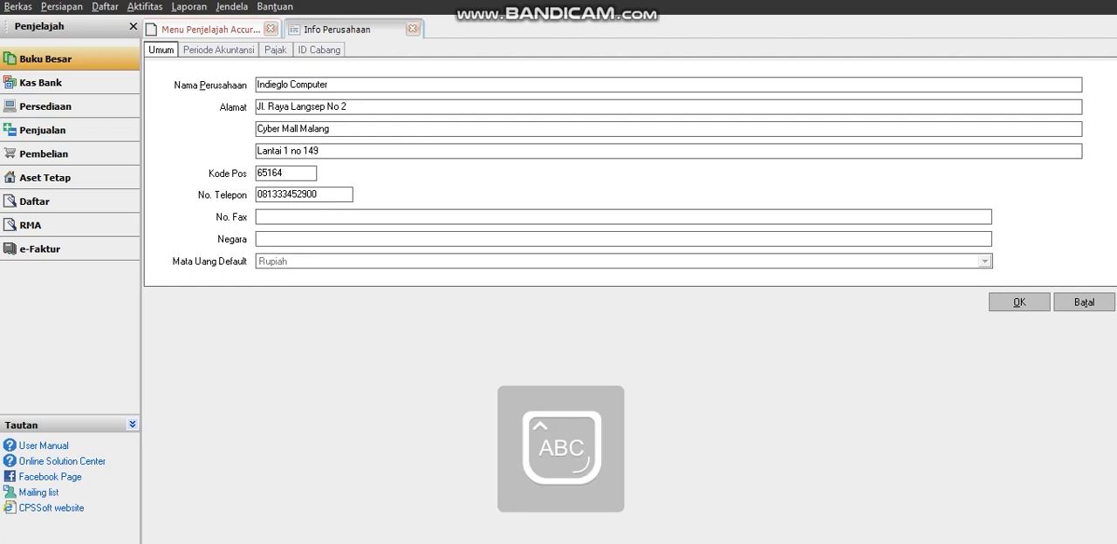
text(INDONE)
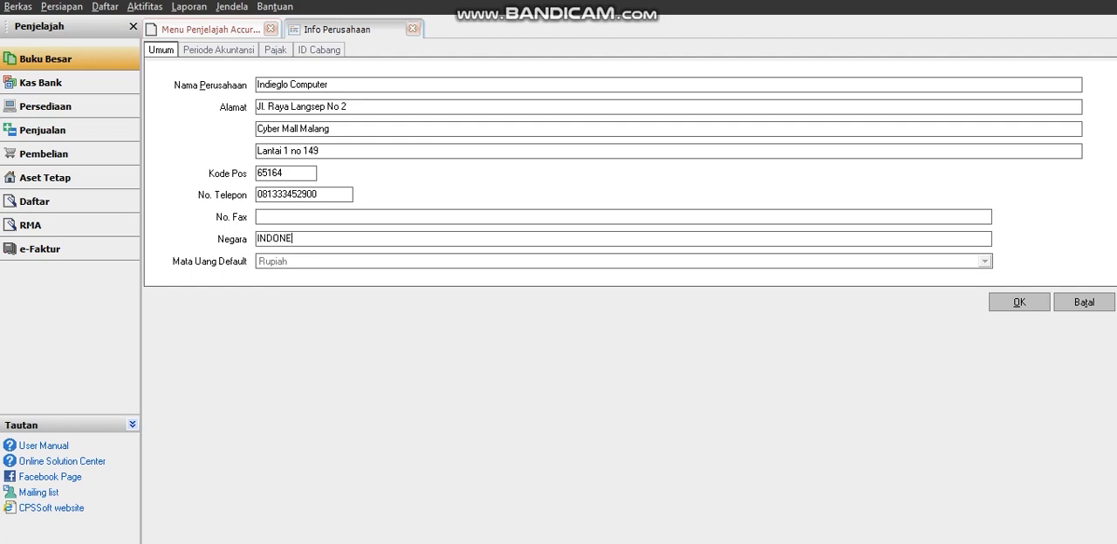
text(SIA)
Enter 2020 as the fiscal year in the accounting period settings, leaving the period warning unit blank.
click(219, 49)
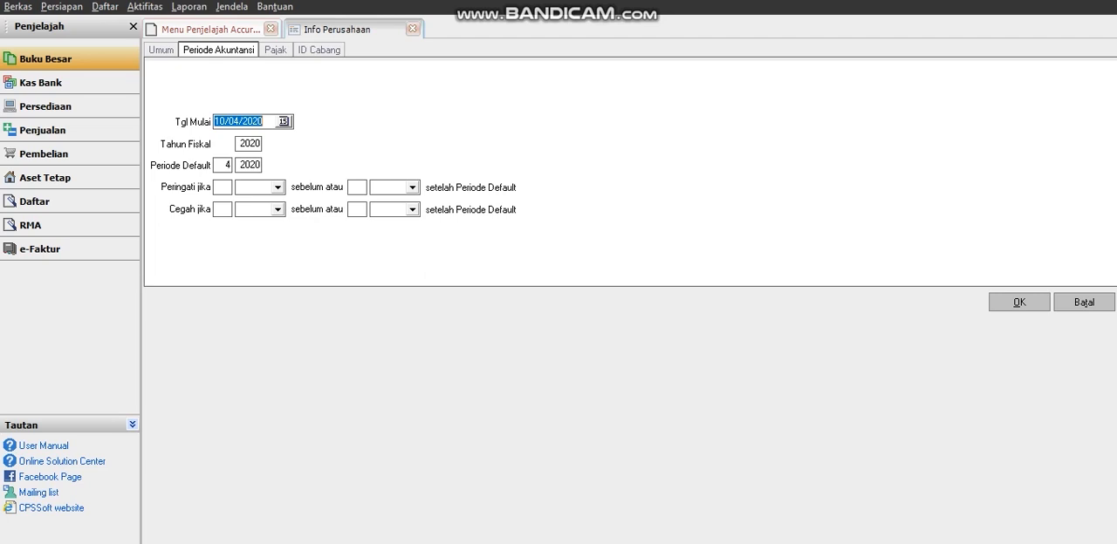
key(Tab)
text(20)
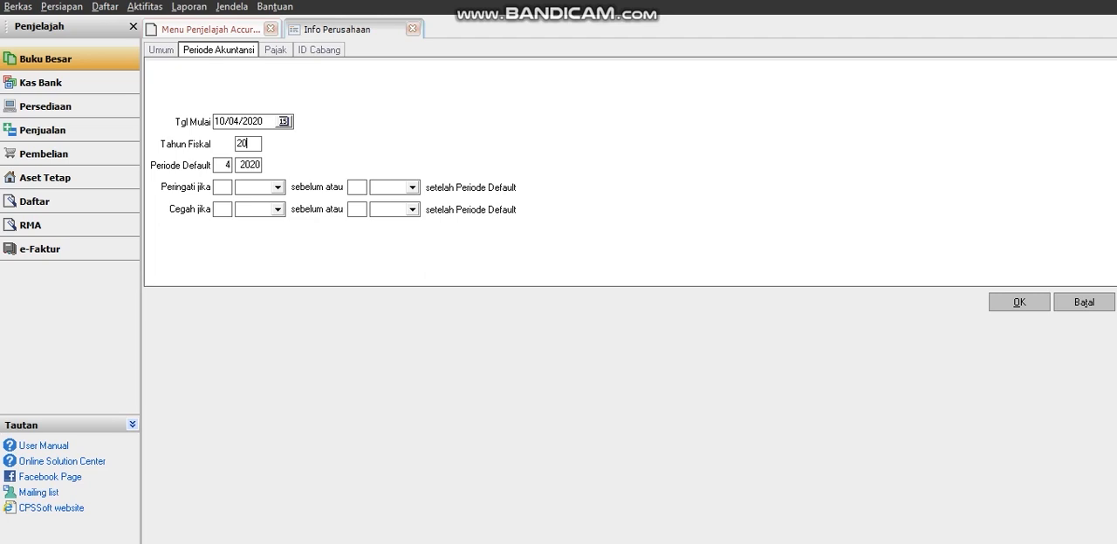
click(278, 187)
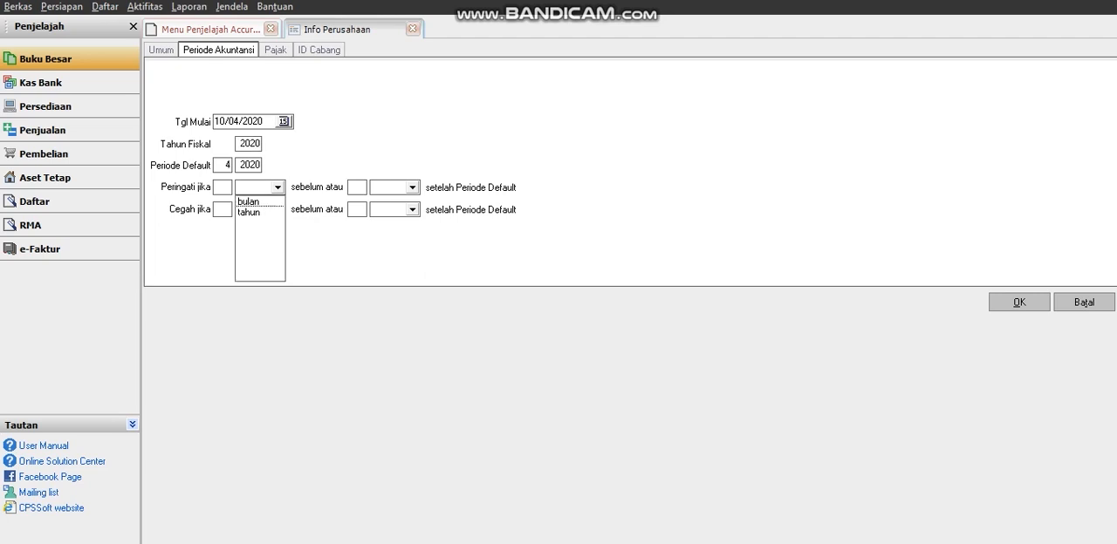
click(278, 187)
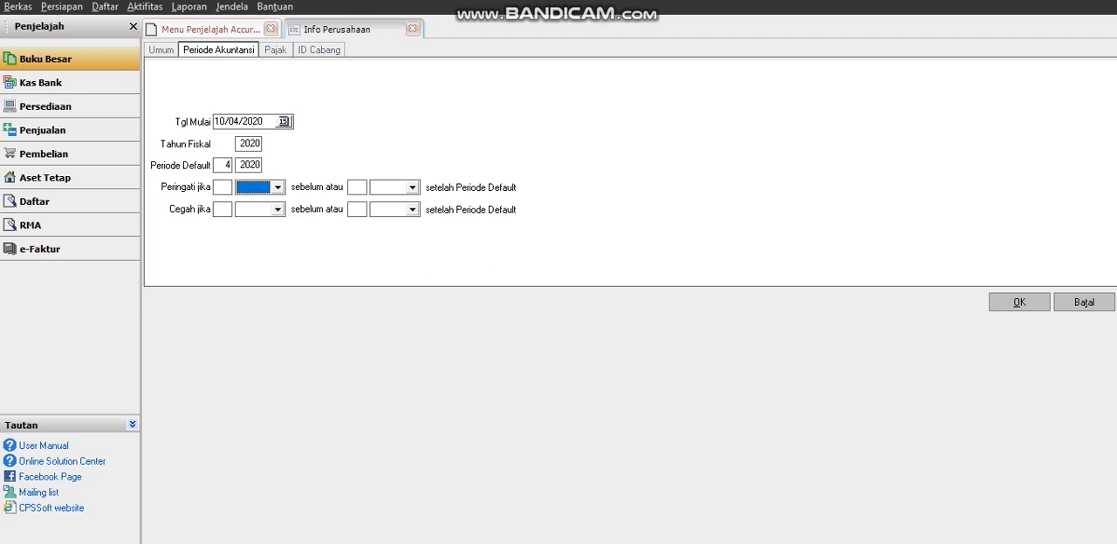
key(Tab)
In the company's tax details, set the branch code to 000 and the business type to Dagang.
click(276, 50)
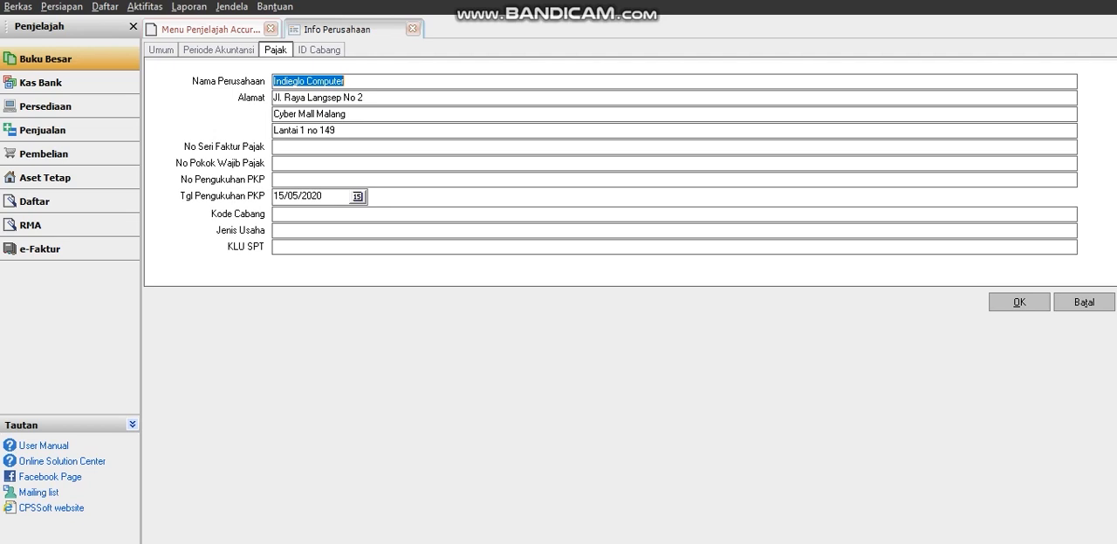
click(288, 214)
text(000)
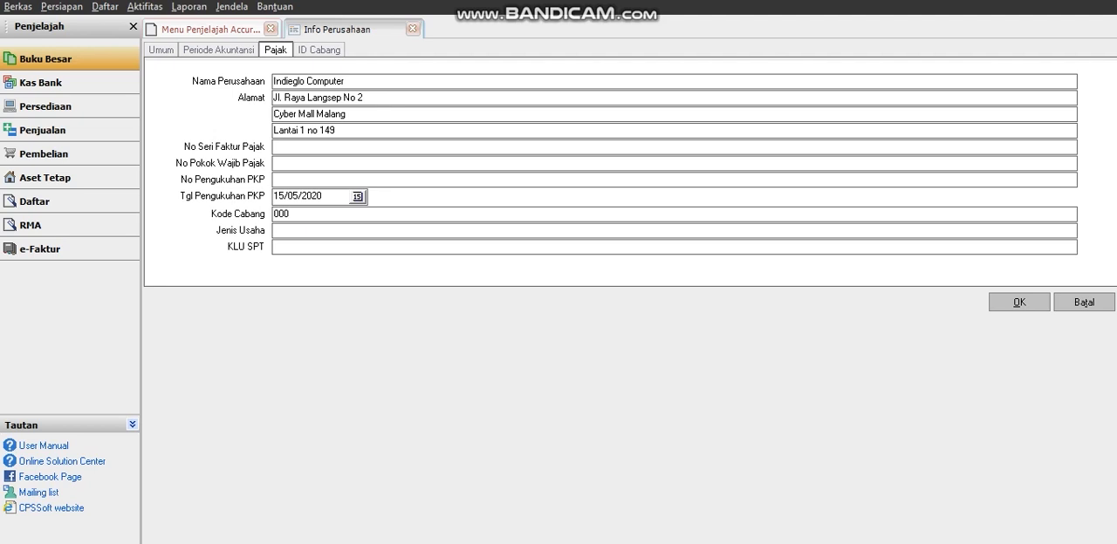
key(Tab)
text(Dagang)
Review the branch ID and name entries in the company's branch list.
click(319, 49)
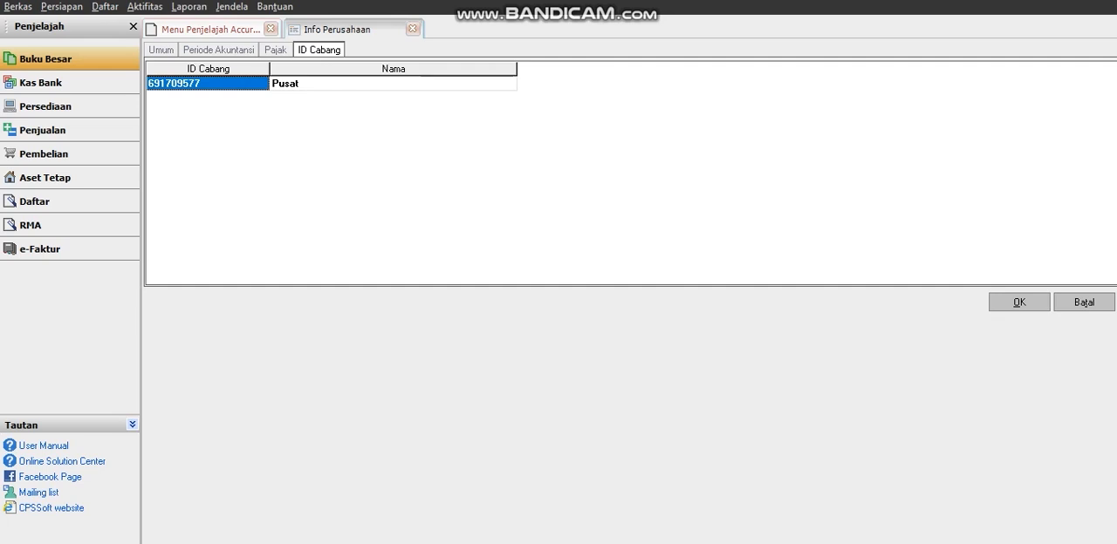
click(210, 84)
click(209, 84)
click(393, 84)
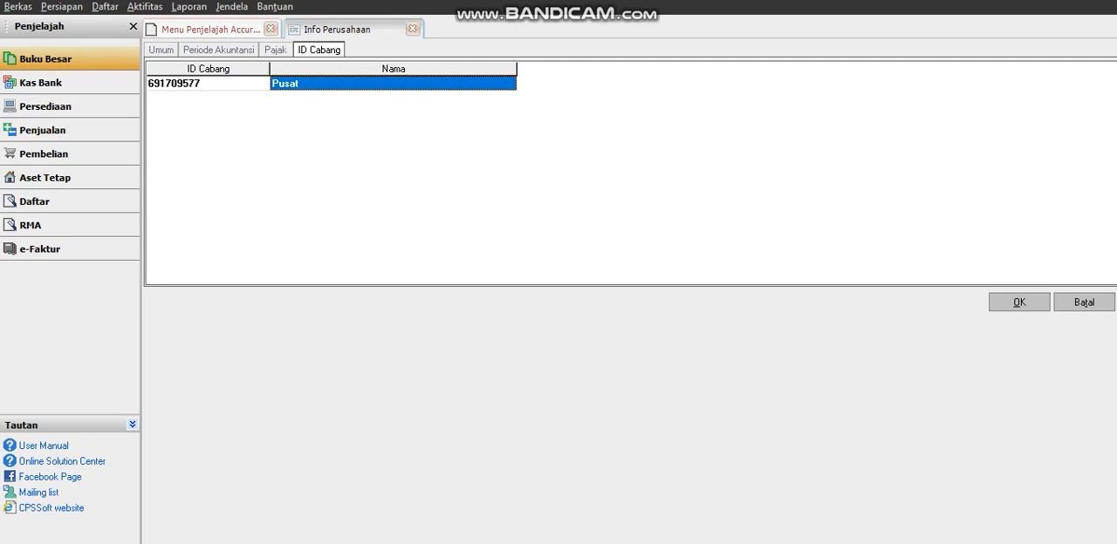
key(Tab)
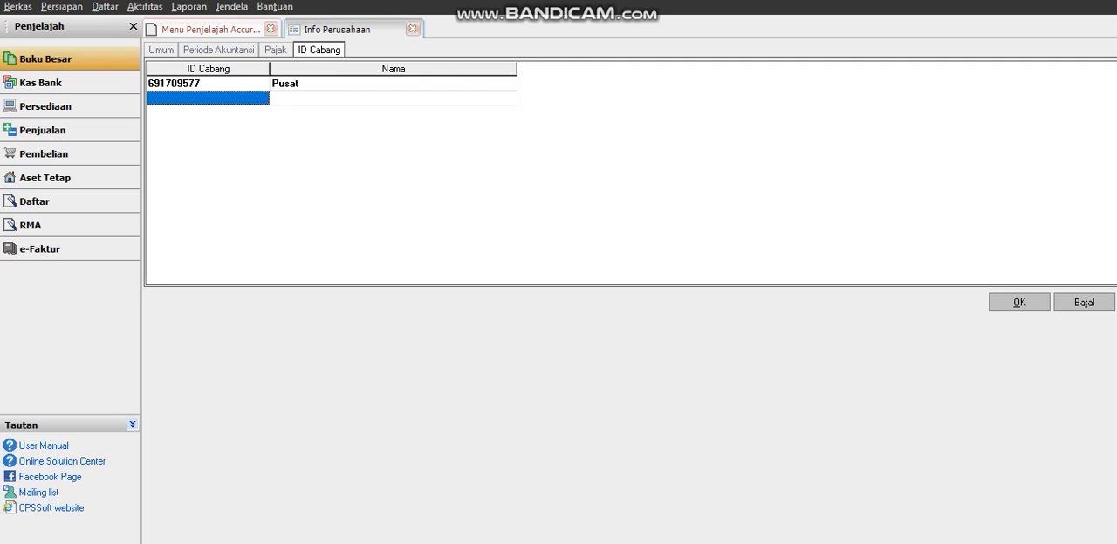
click(207, 84)
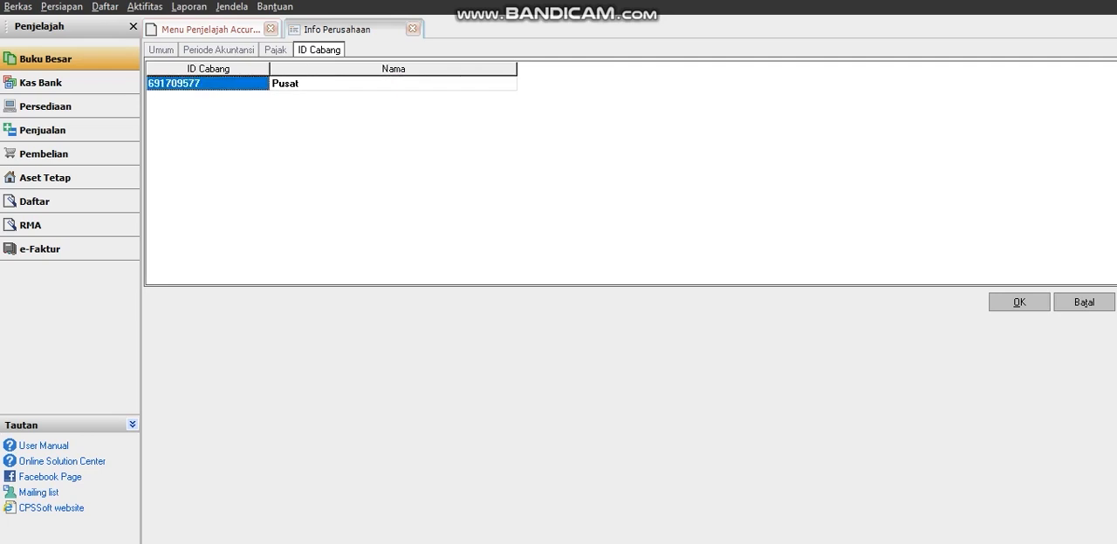
click(393, 84)
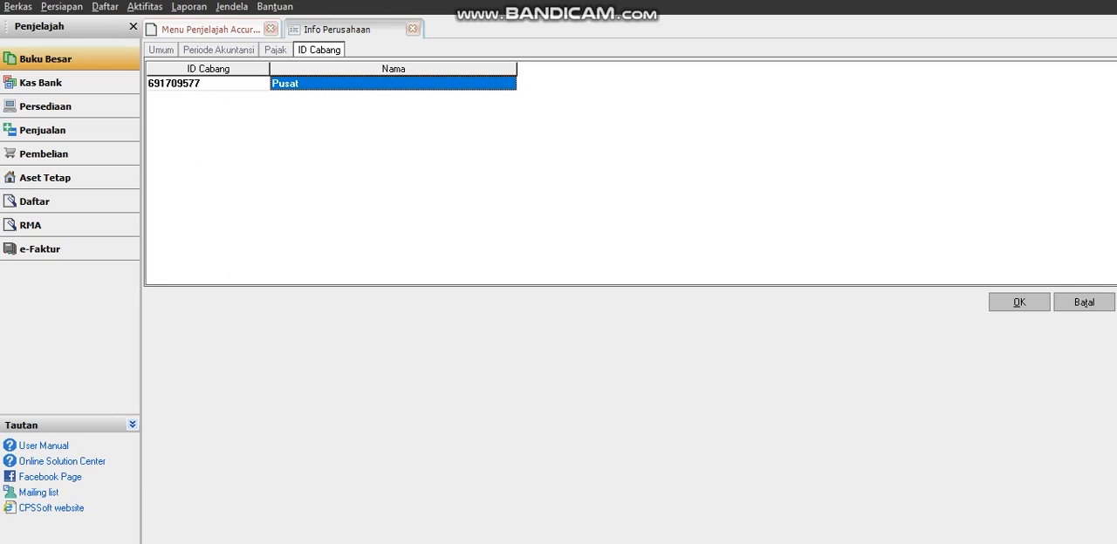
key(Tab)
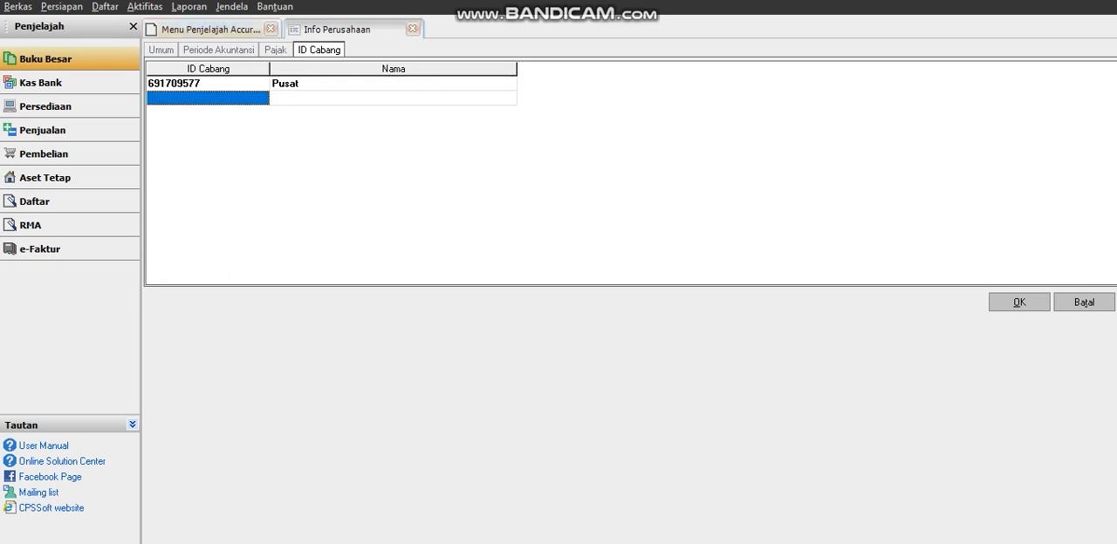
click(208, 84)
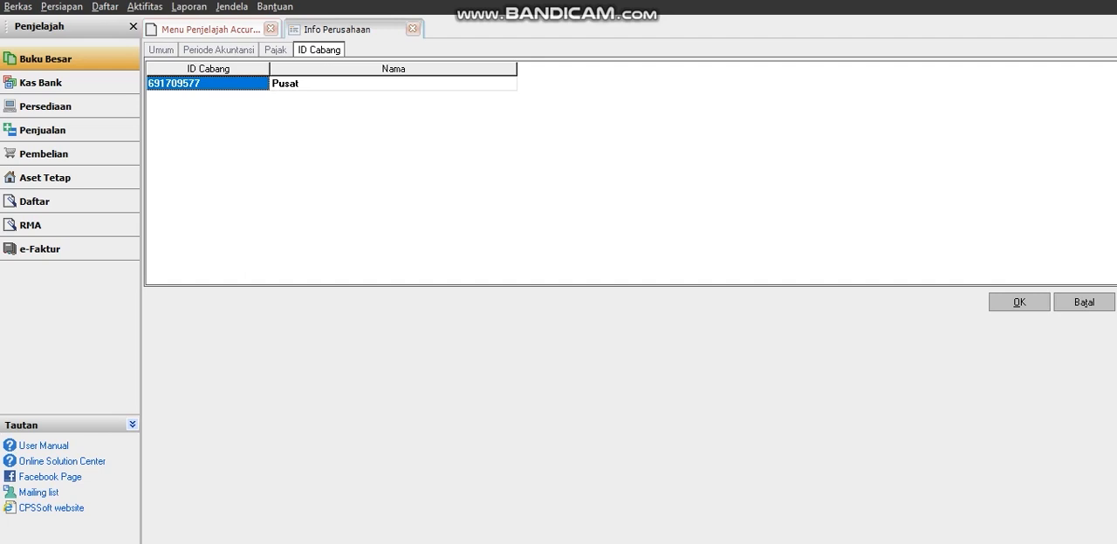
click(393, 84)
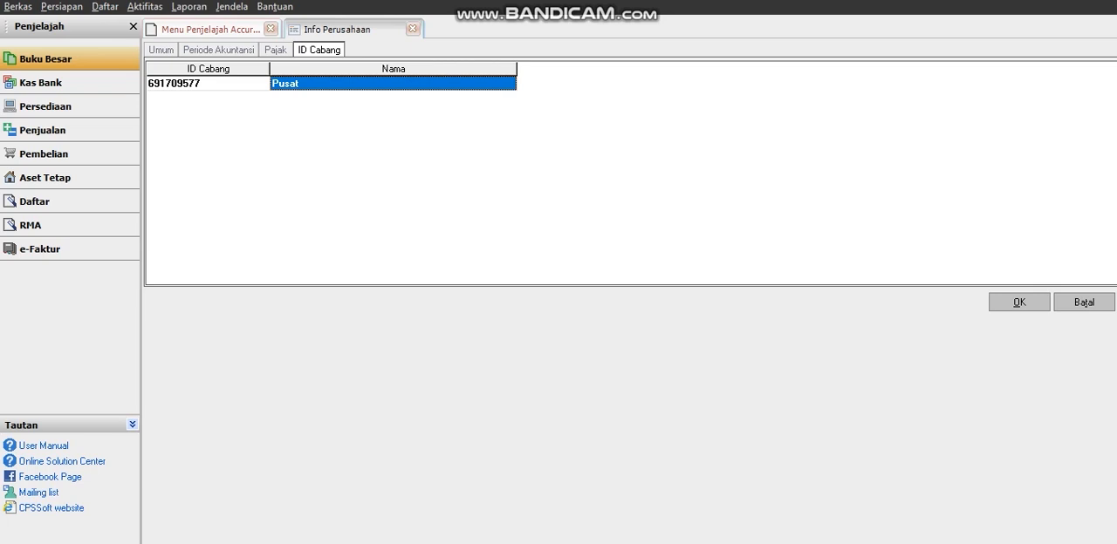
click(208, 83)
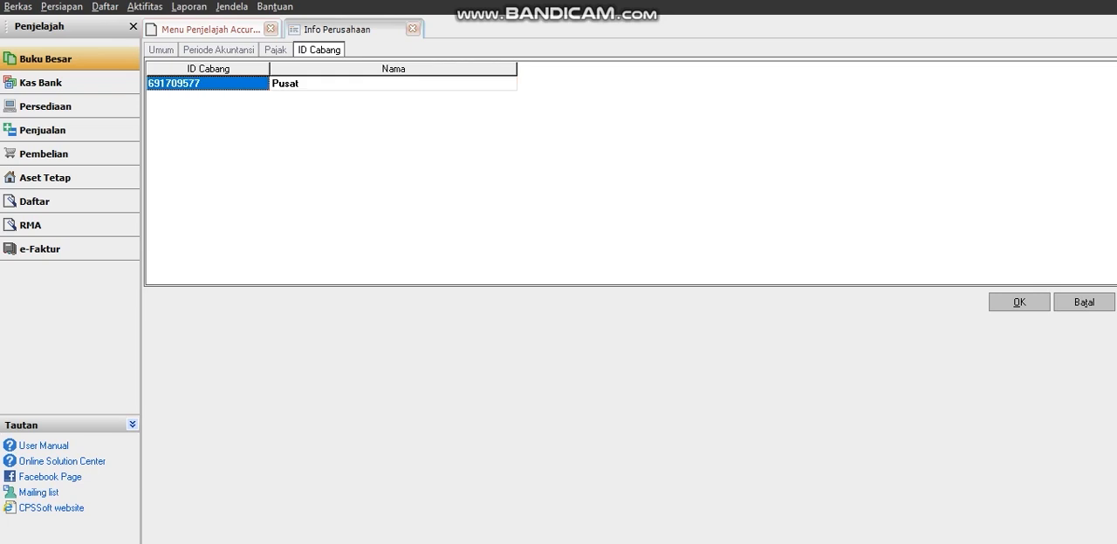
text(10)
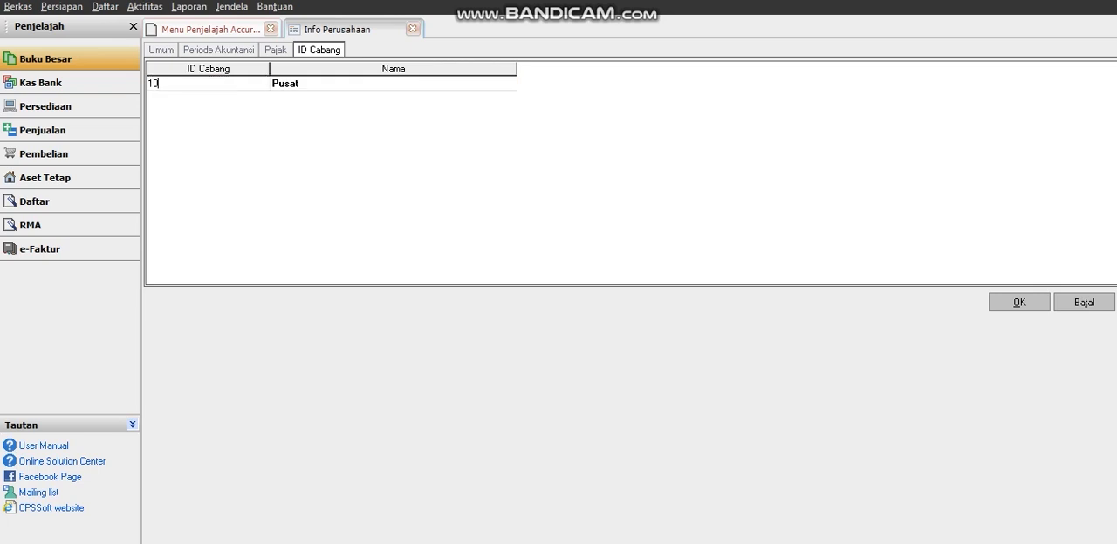
text(001234)
key(Escape)
key(Escape)
Save the company information and close its form.
click(1020, 301)
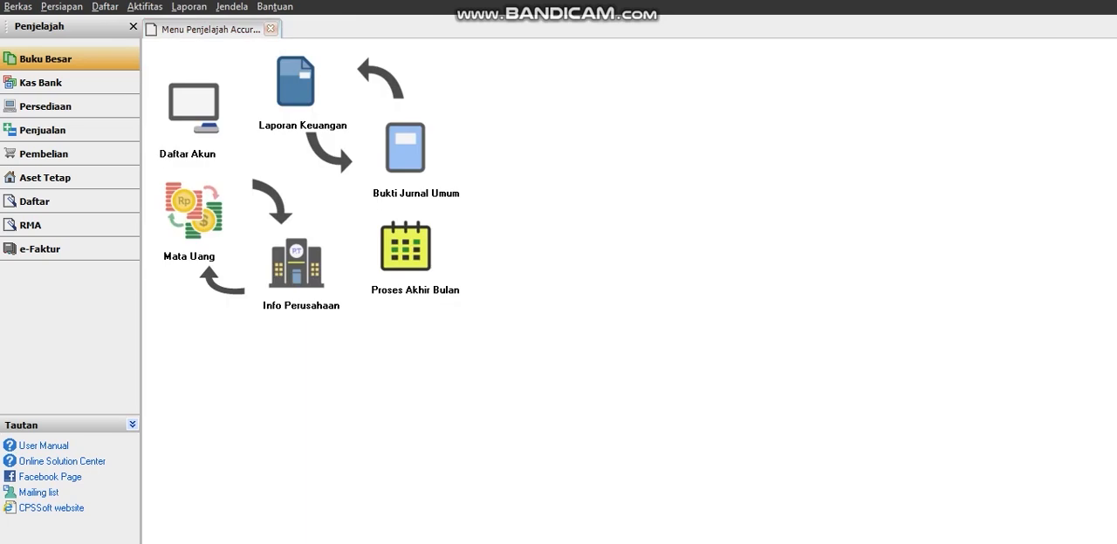
Rename the Amerika currency as Dolar Amerika in the currency list, save it and refresh the list.
click(193, 210)
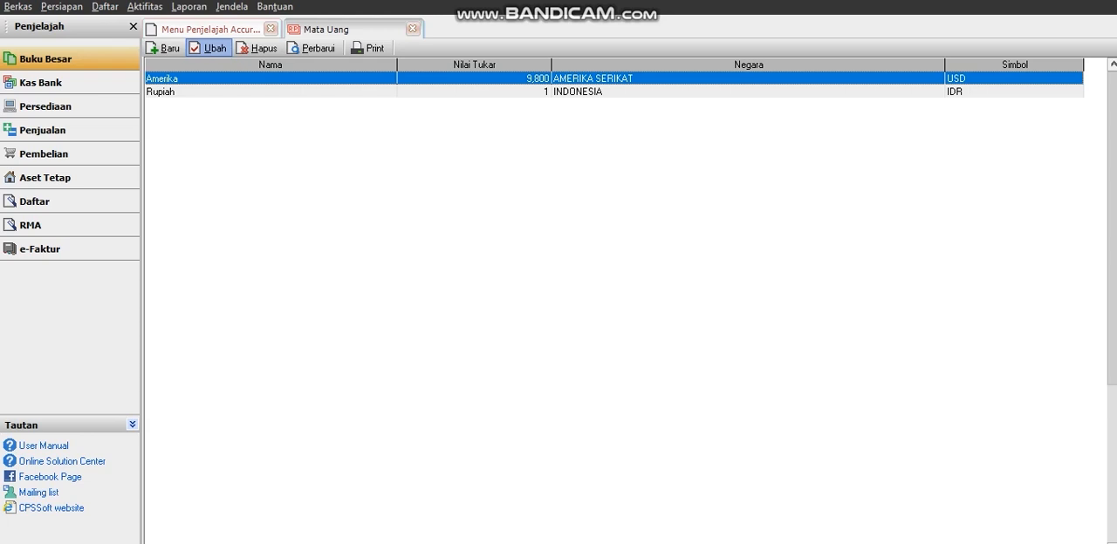
click(210, 48)
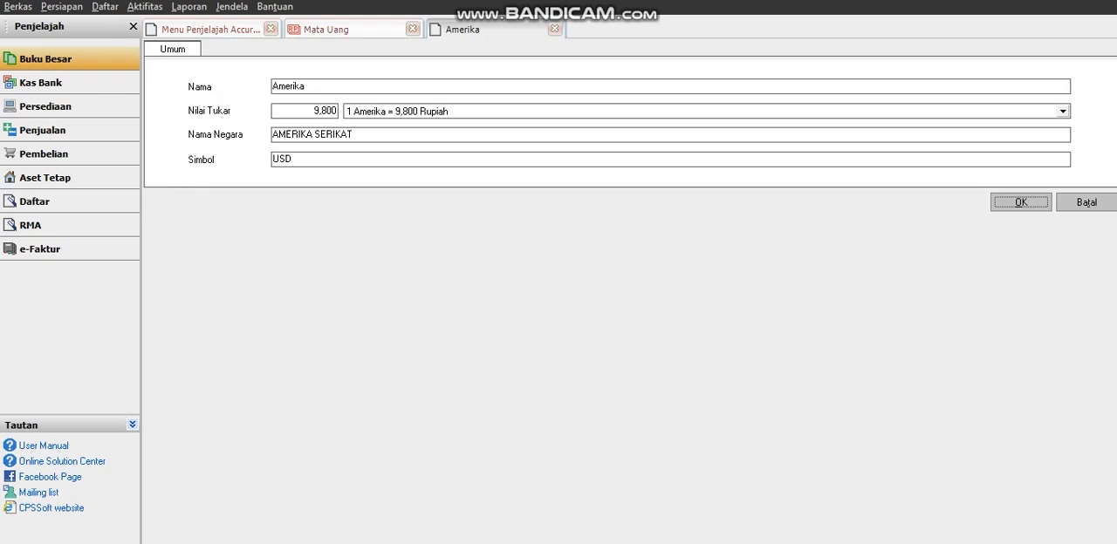
text(Do)
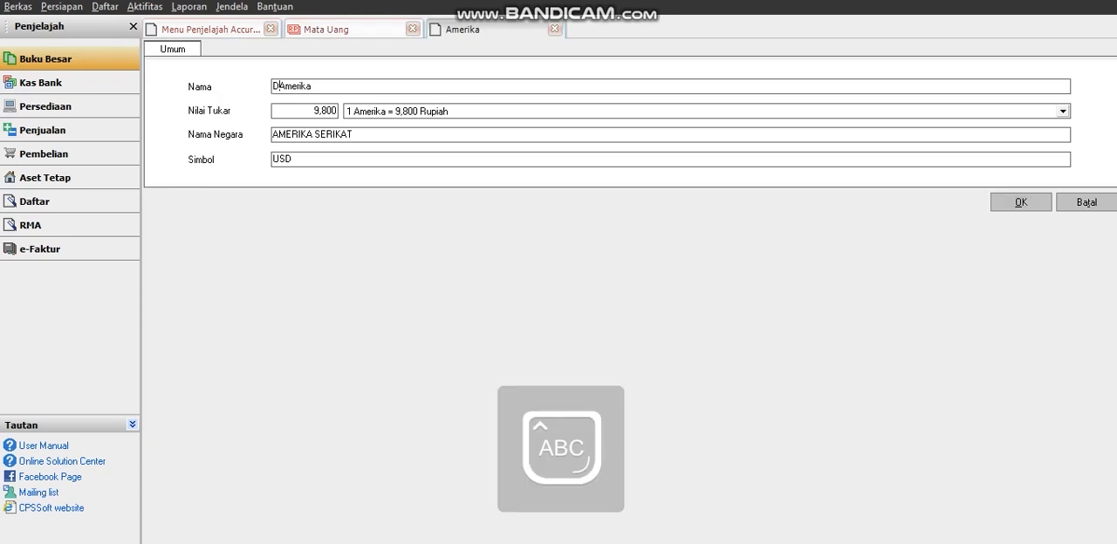
text(lar)
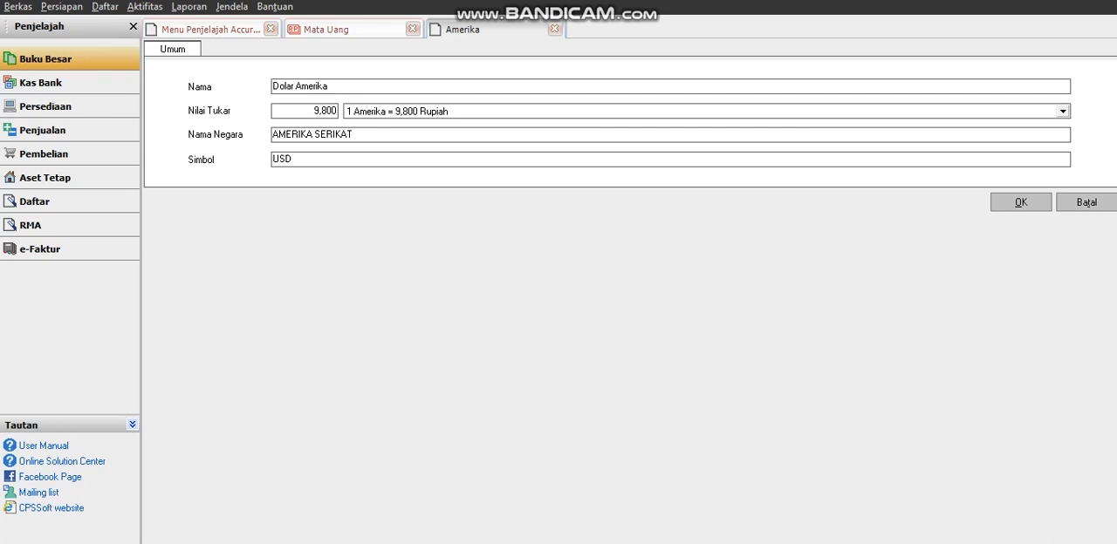
click(1021, 202)
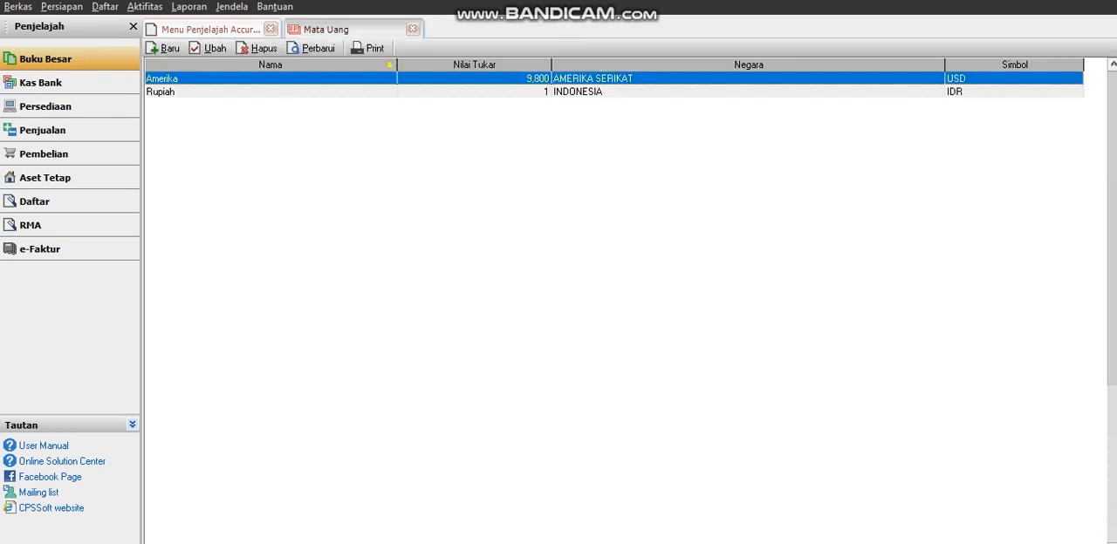
click(312, 48)
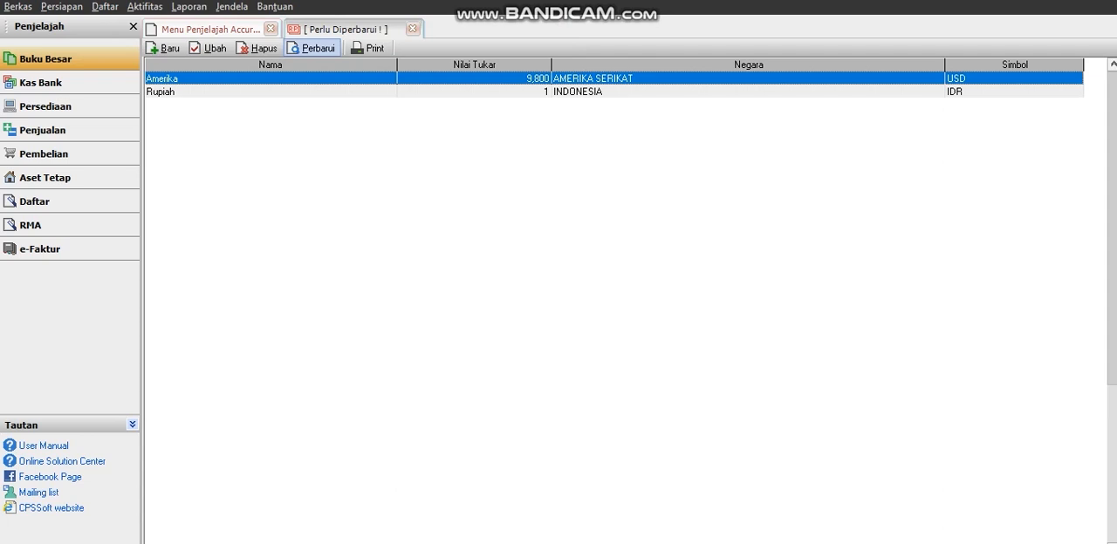
click(312, 48)
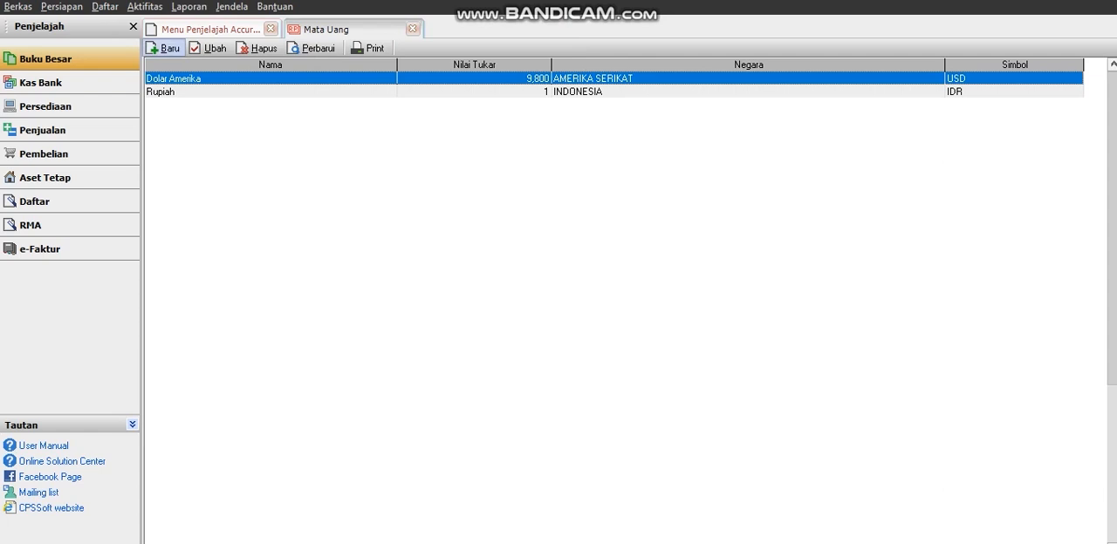
Start a new currency record and name it Dolar Singapura.
click(165, 48)
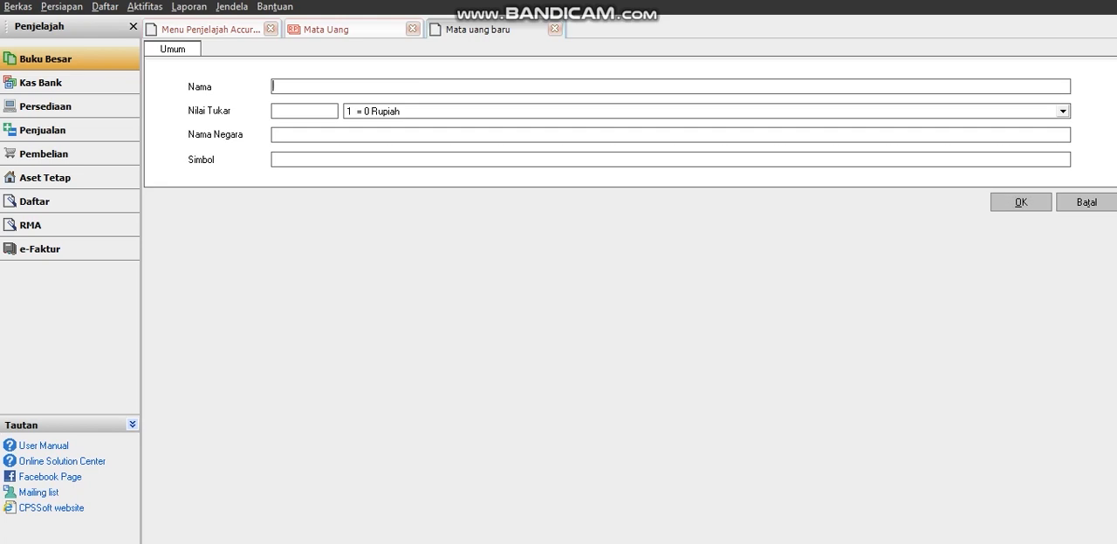
key(Caps_Lock)
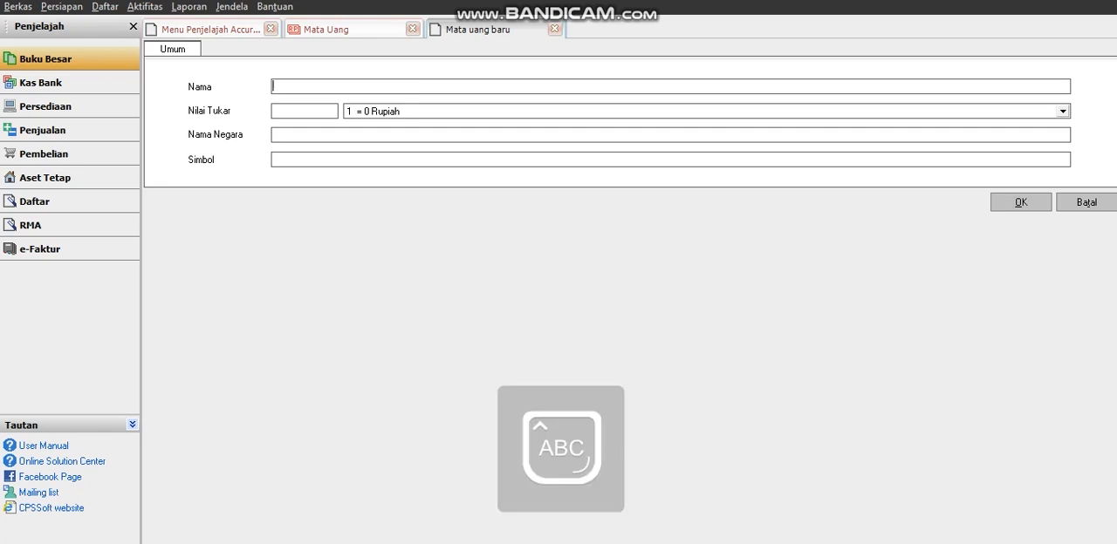
text(D)
key(Caps_Lock)
text(olar)
key(Caps_Lock)
text(S)
key(Caps_Lock)
text(in)
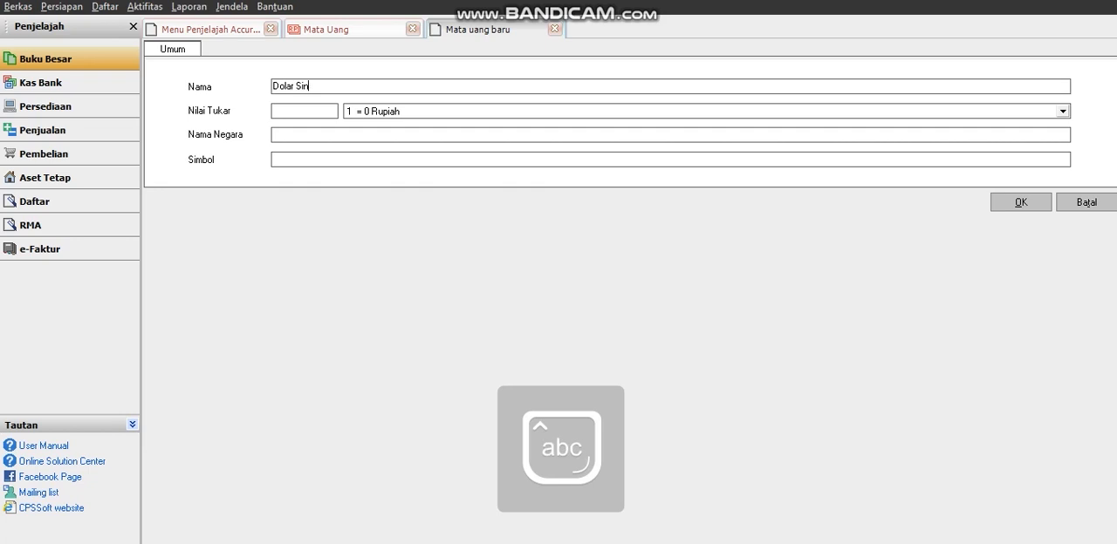
text(gapu)
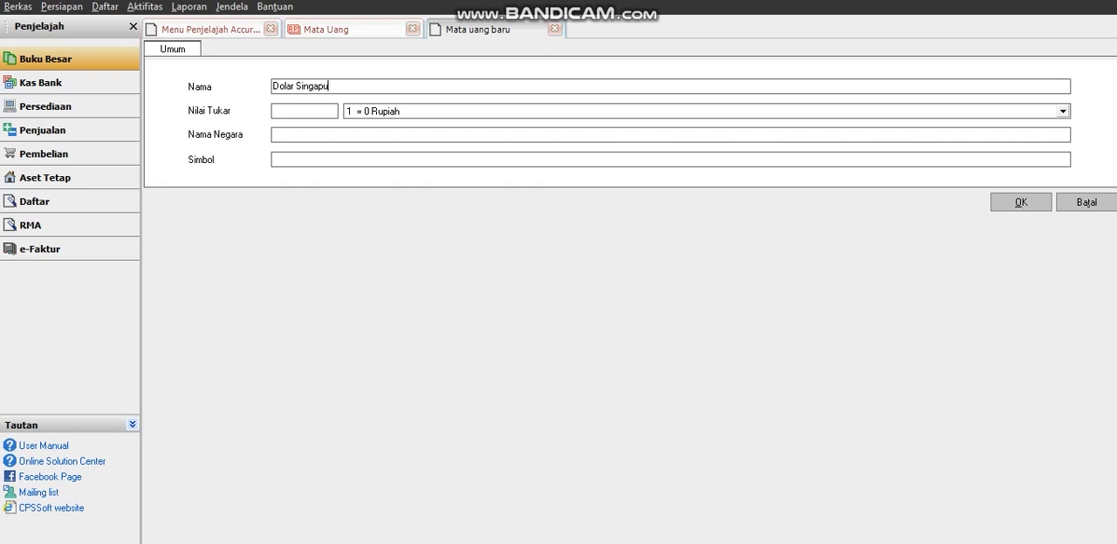
text(ra)
key(Tab)
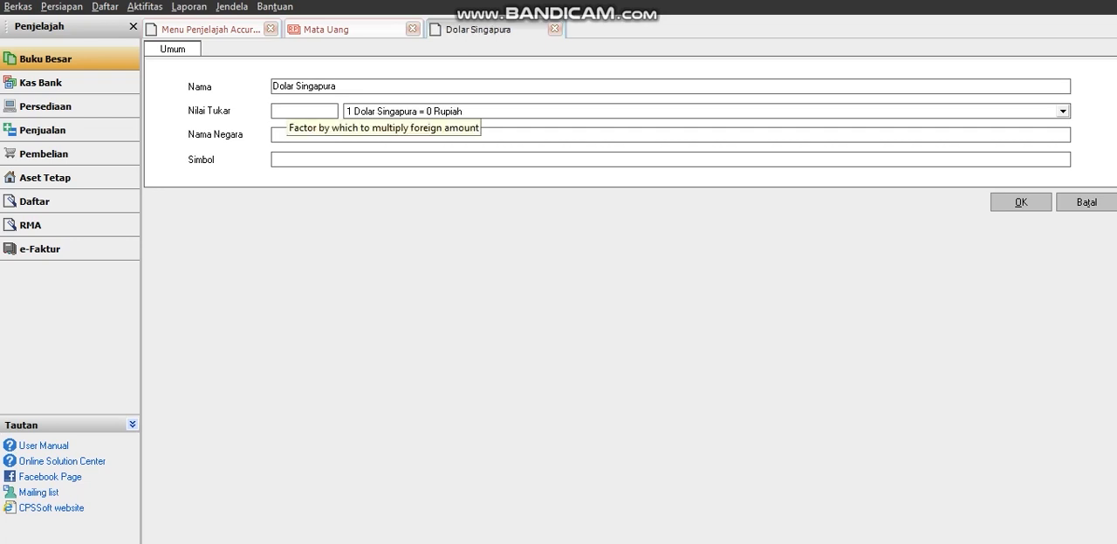
Give the new currency an exchange rate of 9800, country Singapura and symbol SGD, save it and refresh the list.
text(9800)
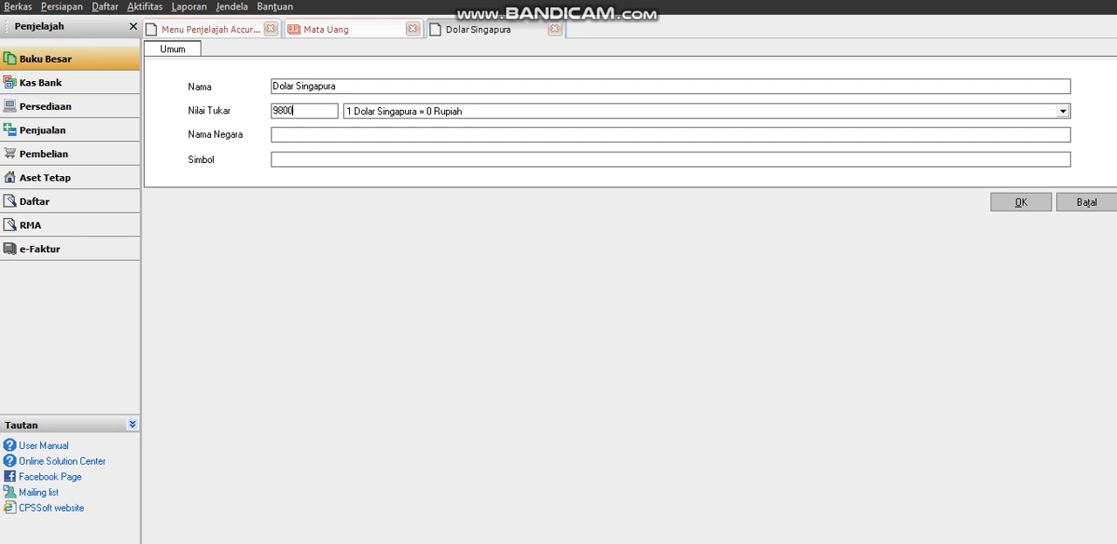
key(Tab)
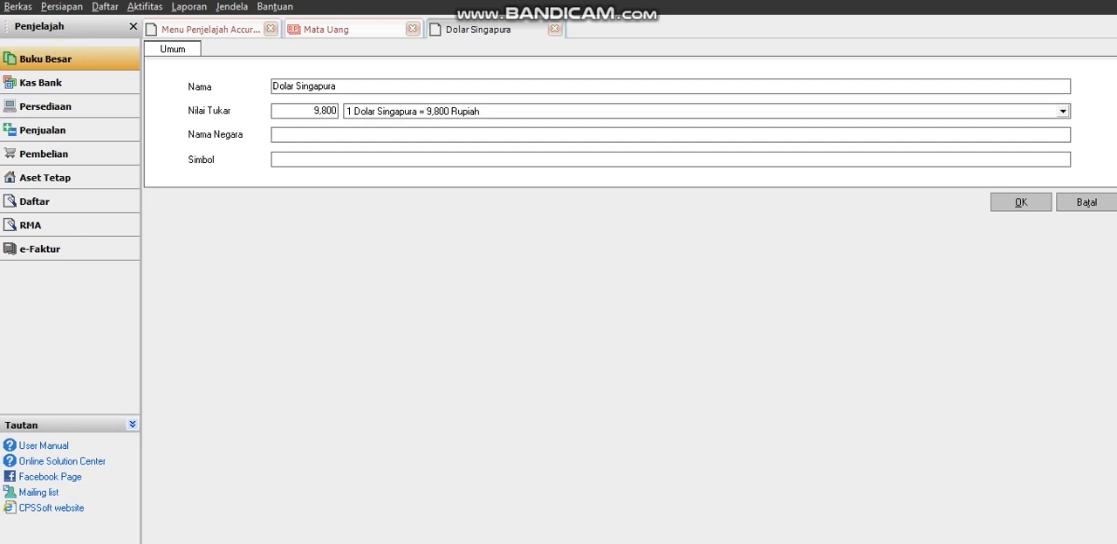
key(Caps_Lock)
text(S)
key(Caps_Lock)
text(in)
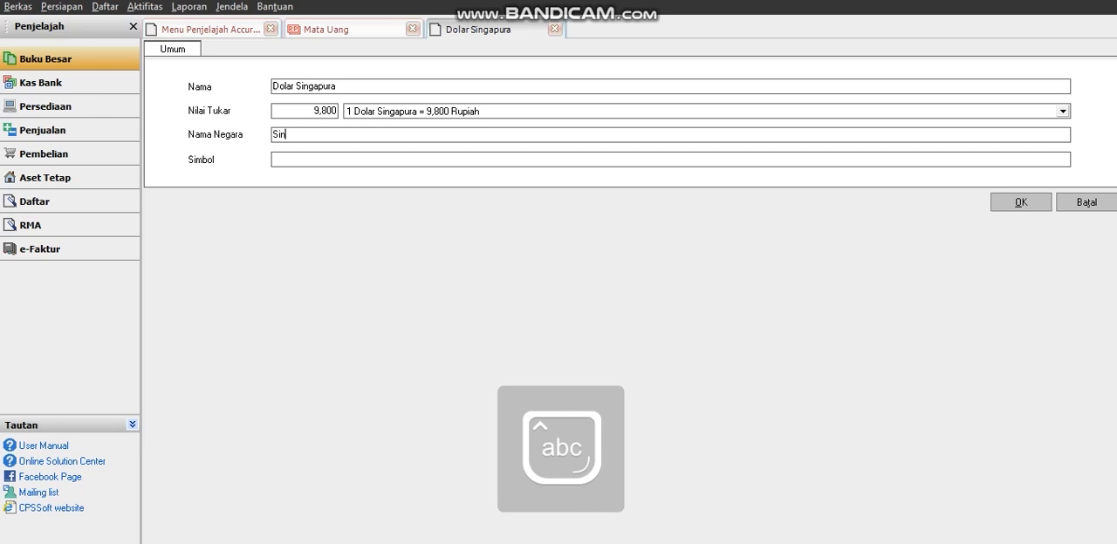
text(gapura)
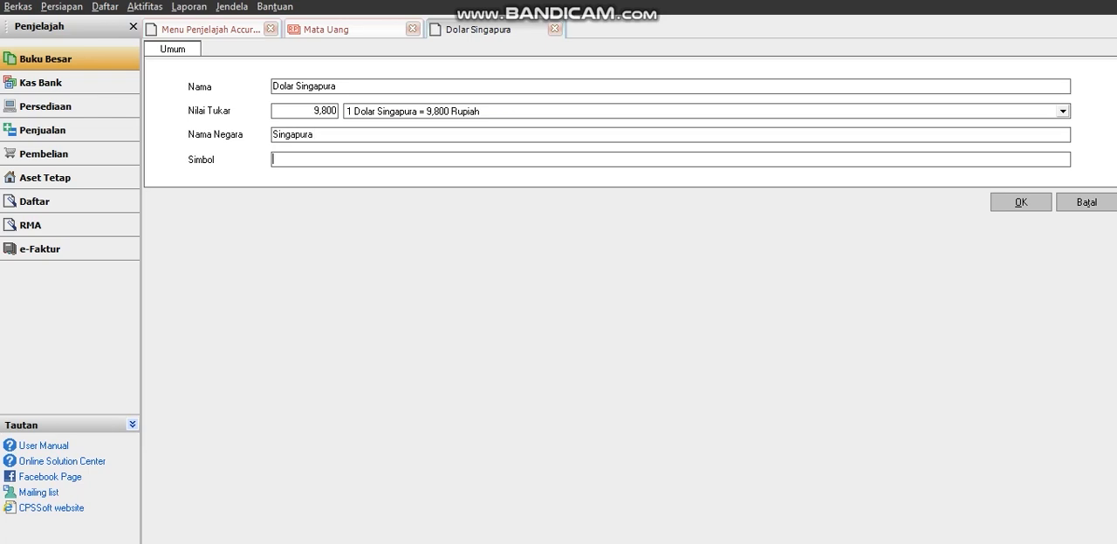
key(Caps_Lock)
text(SGD)
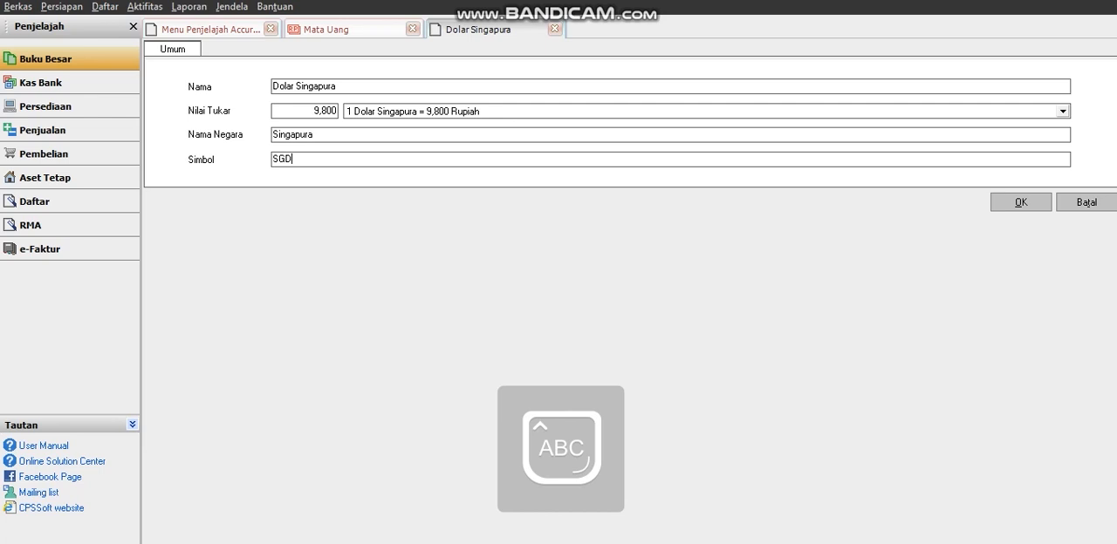
key(Return)
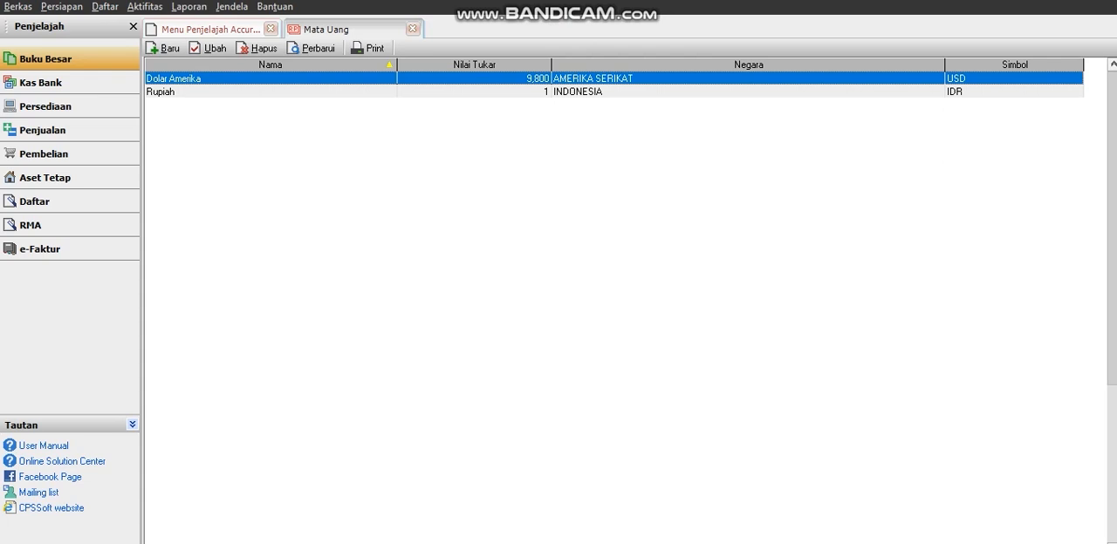
click(311, 48)
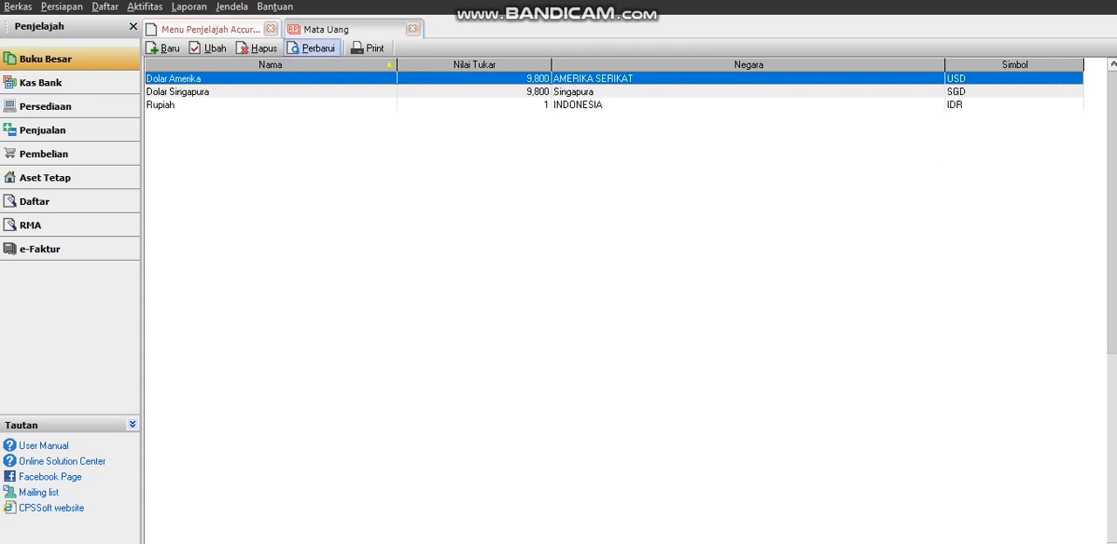
Set the Dolar Singapura exchange rate to 6800, save it, refresh the currency list and close the list.
click(203, 92)
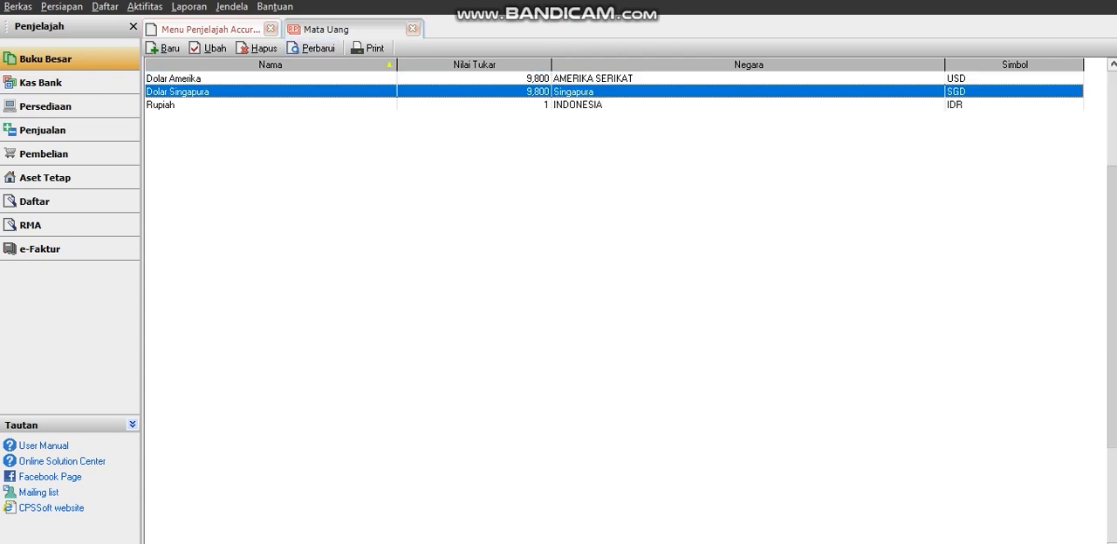
click(313, 48)
click(209, 48)
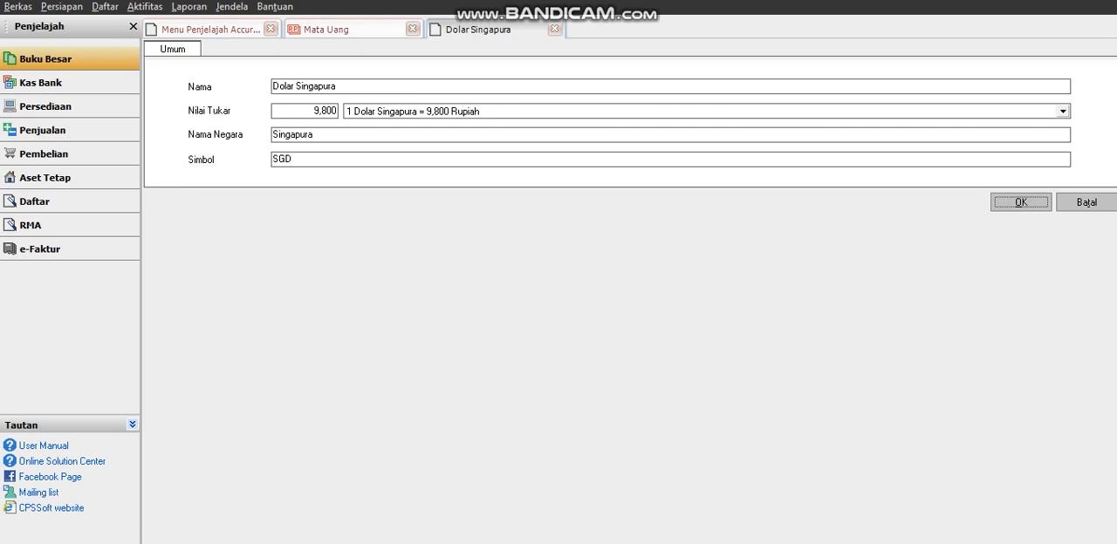
click(327, 112)
key(BackSpace)
key(BackSpace)
key(BackSpace)
key(BackSpace)
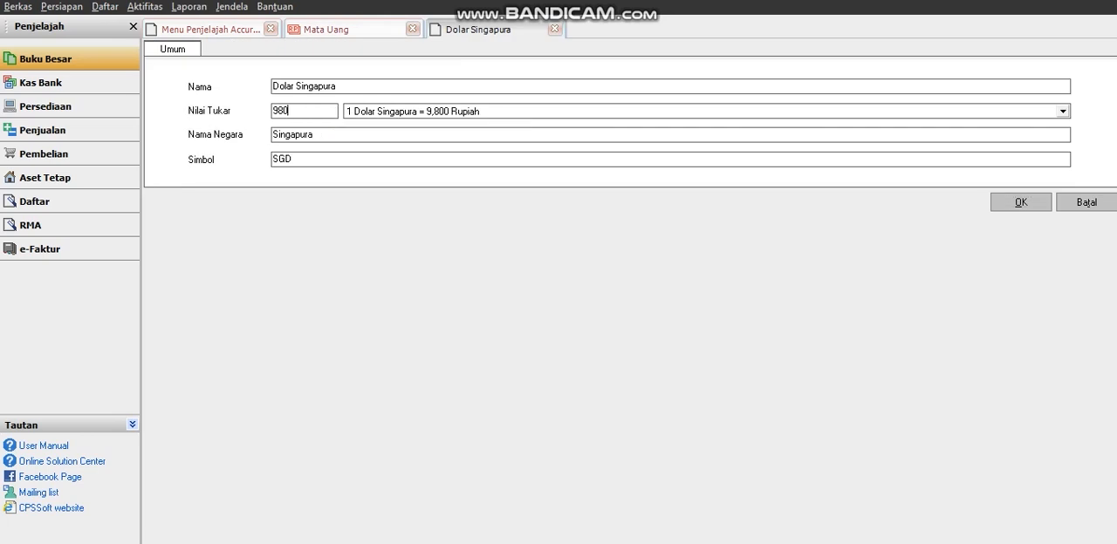
text(6800)
click(1020, 202)
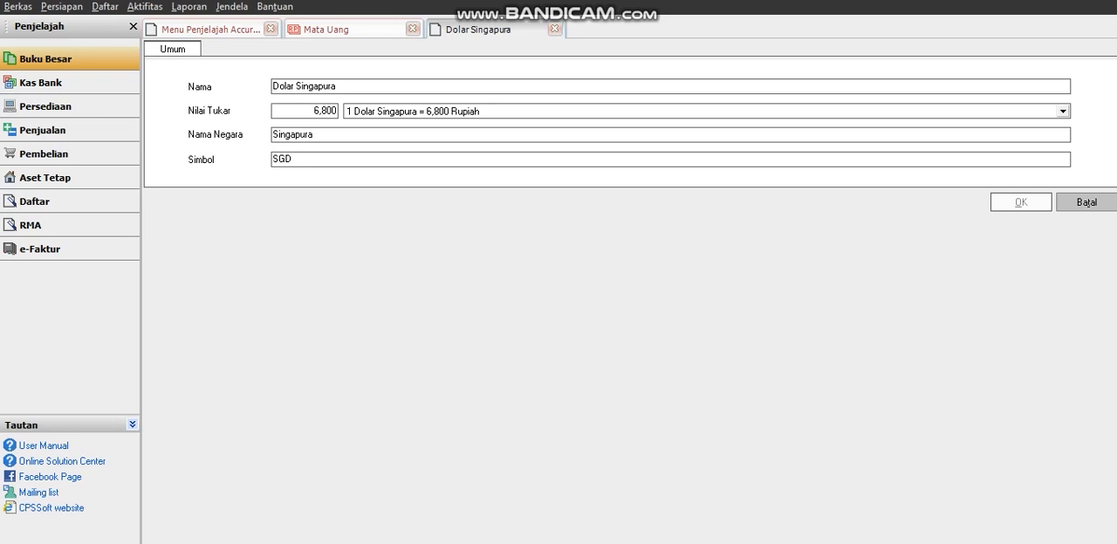
click(312, 48)
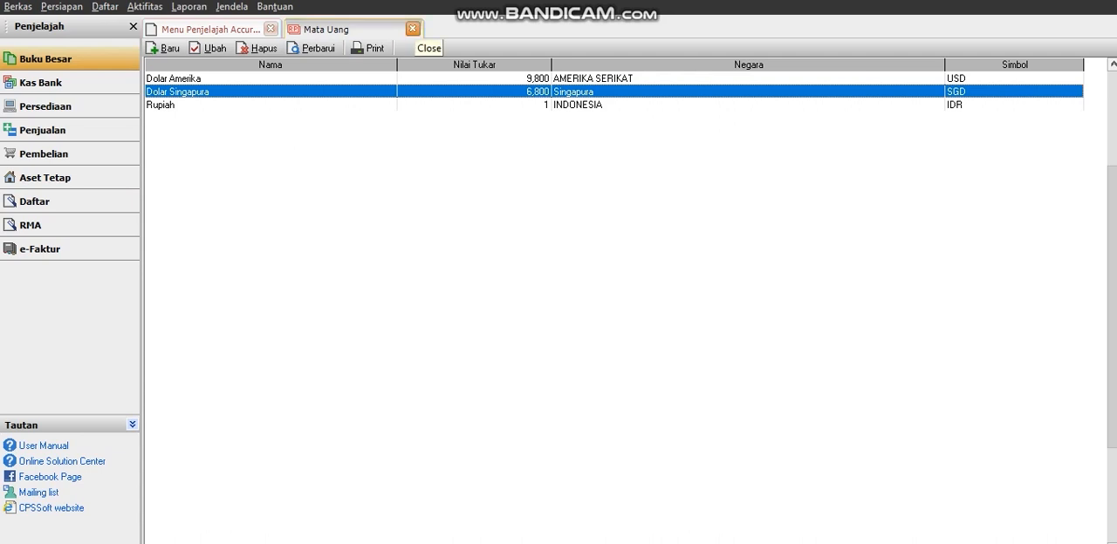
click(413, 29)
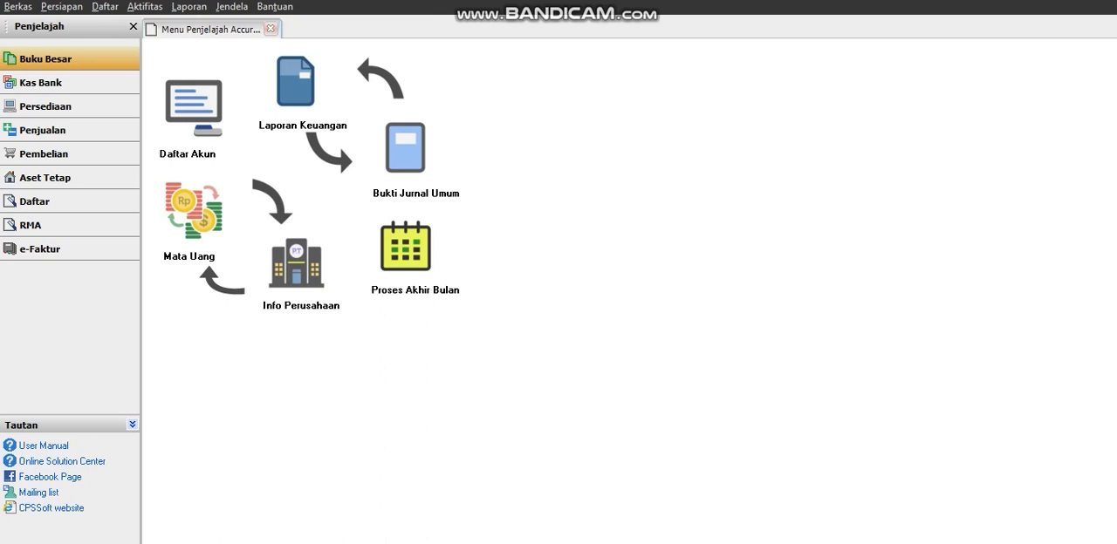
Look over the account list and open the details of the Kas - USD account.
click(190, 101)
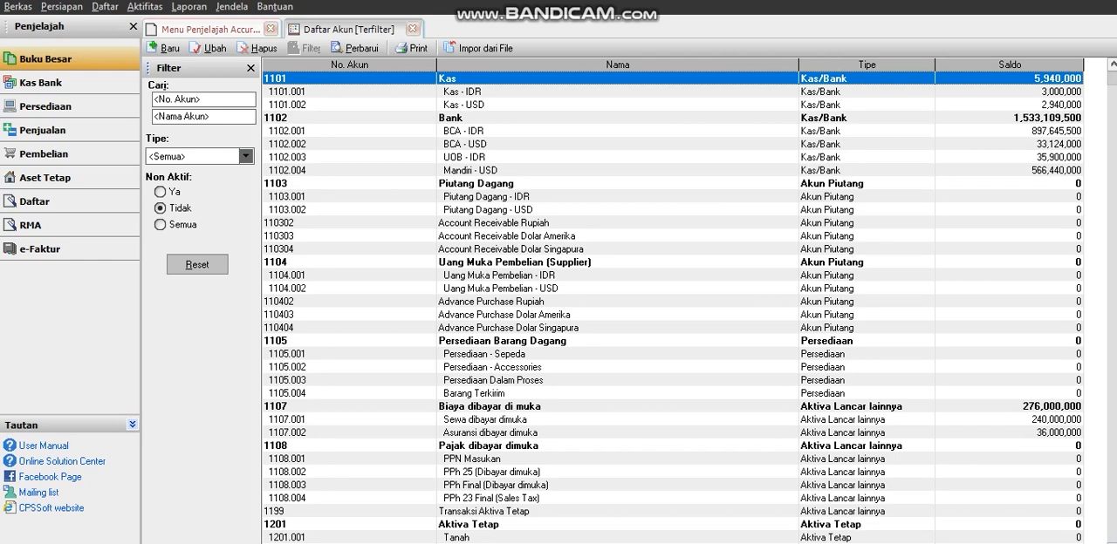
scroll(1113, 175, down, 1)
scroll(1112, 174, up, 1)
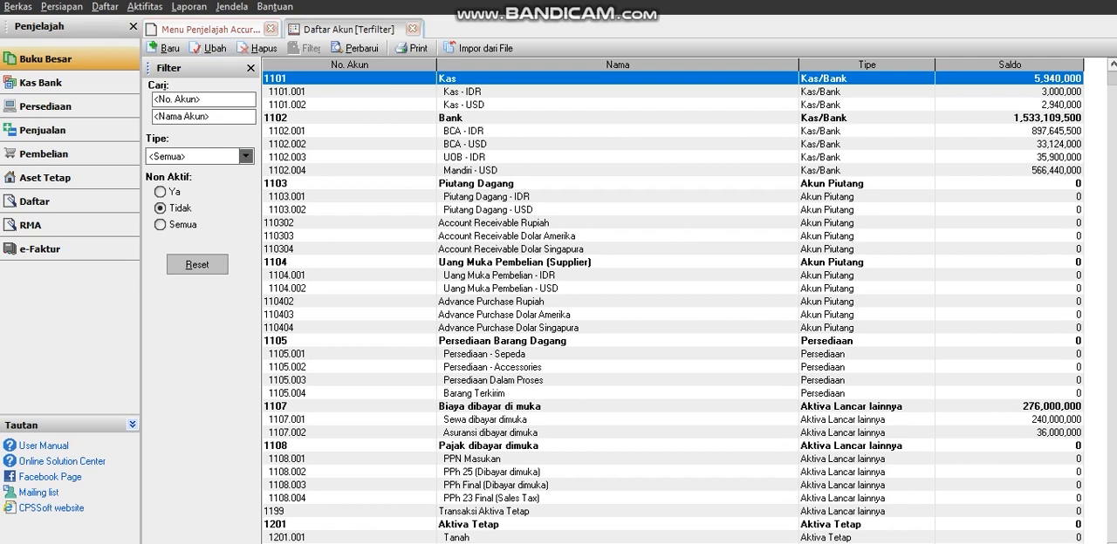
click(464, 105)
click(209, 48)
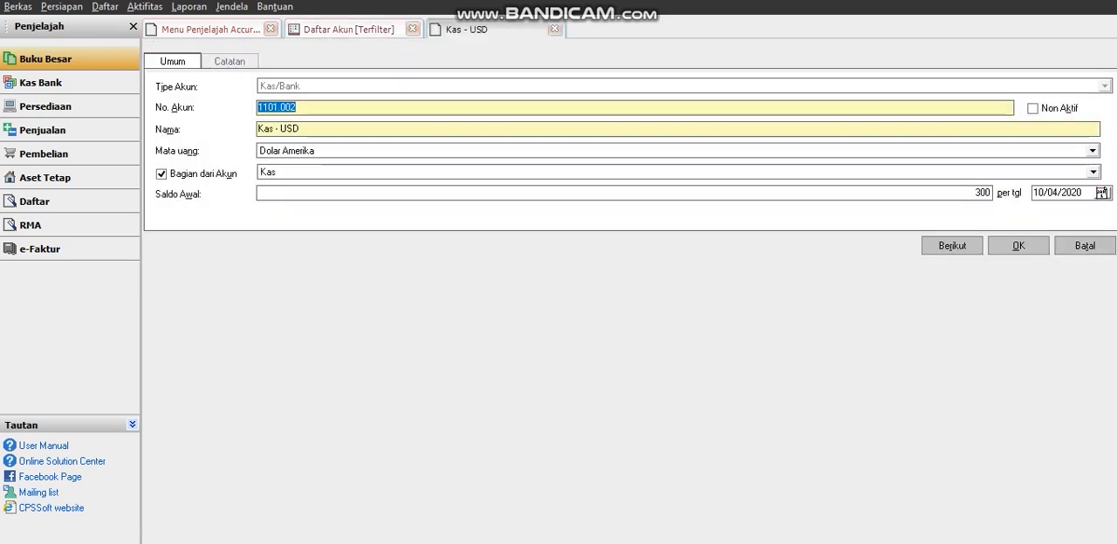
Close the Kas - USD account details and try to delete that account from the account list.
click(555, 30)
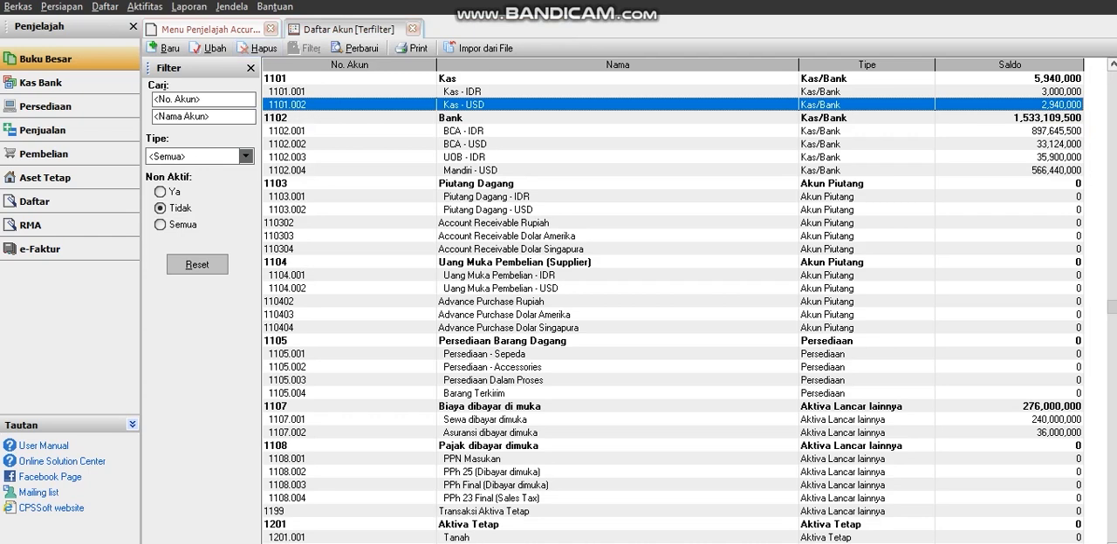
click(258, 48)
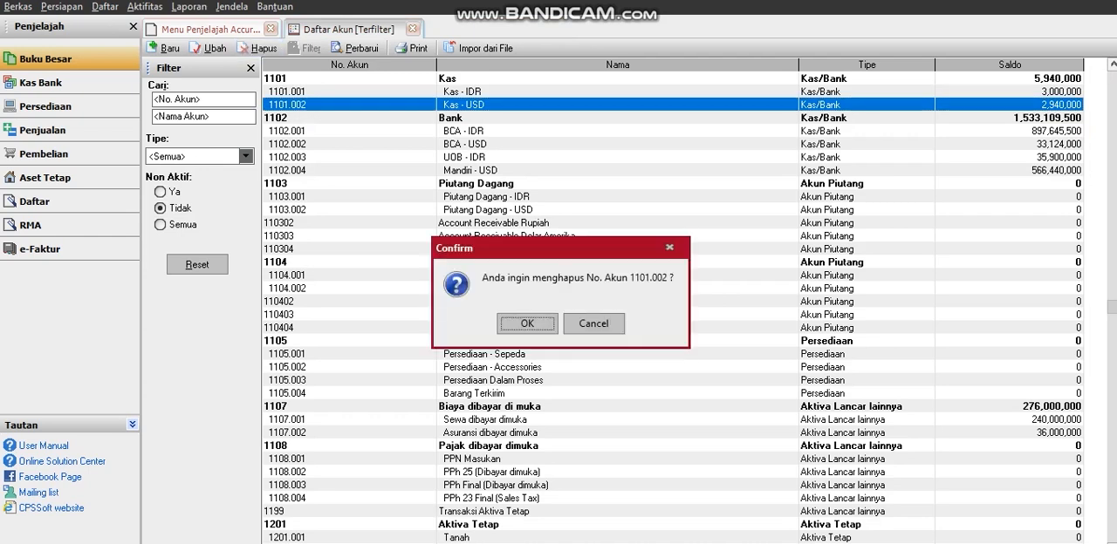
key(Return)
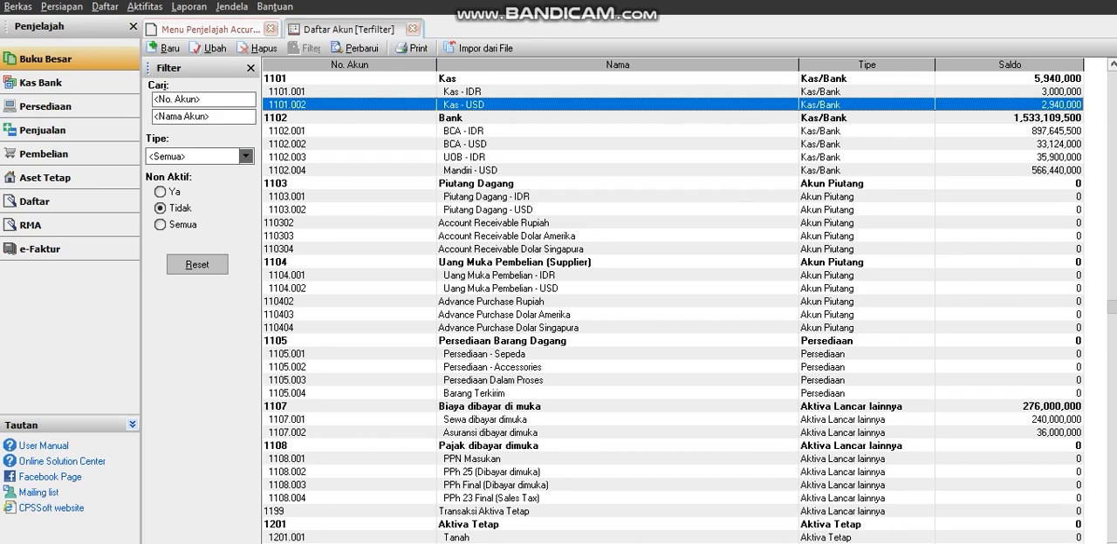
scroll(672, 301, up, 2)
scroll(672, 301, down, 1)
scroll(672, 301, up, 1)
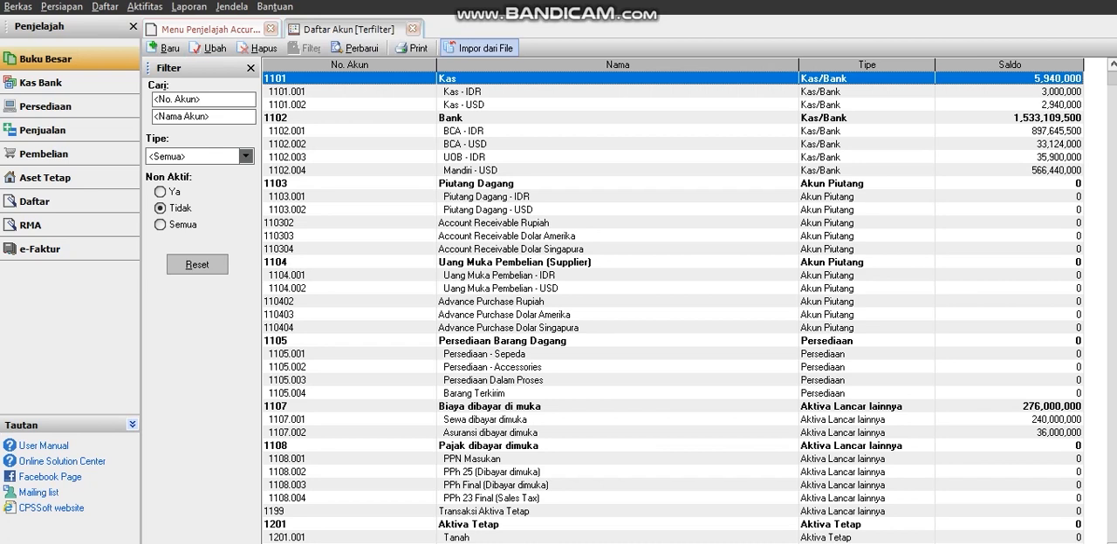
Examine the account import form and its source file browser, and close both without importing anything.
click(479, 48)
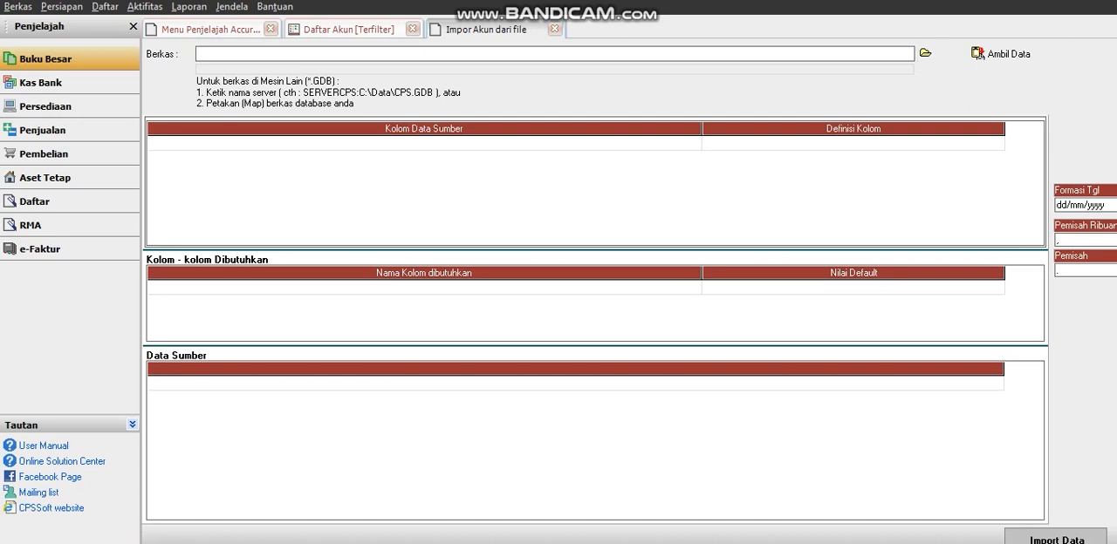
click(925, 54)
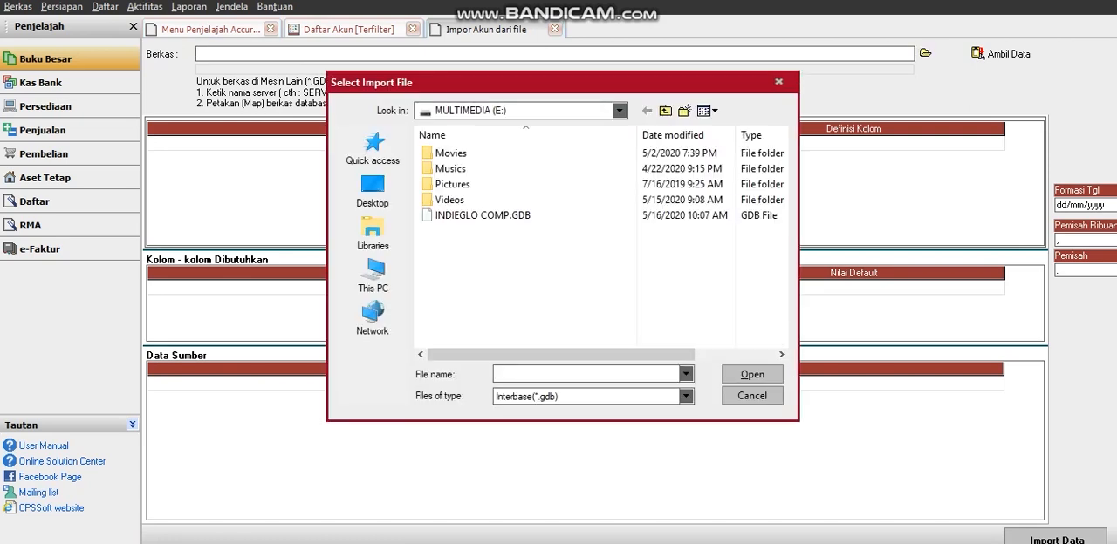
click(373, 275)
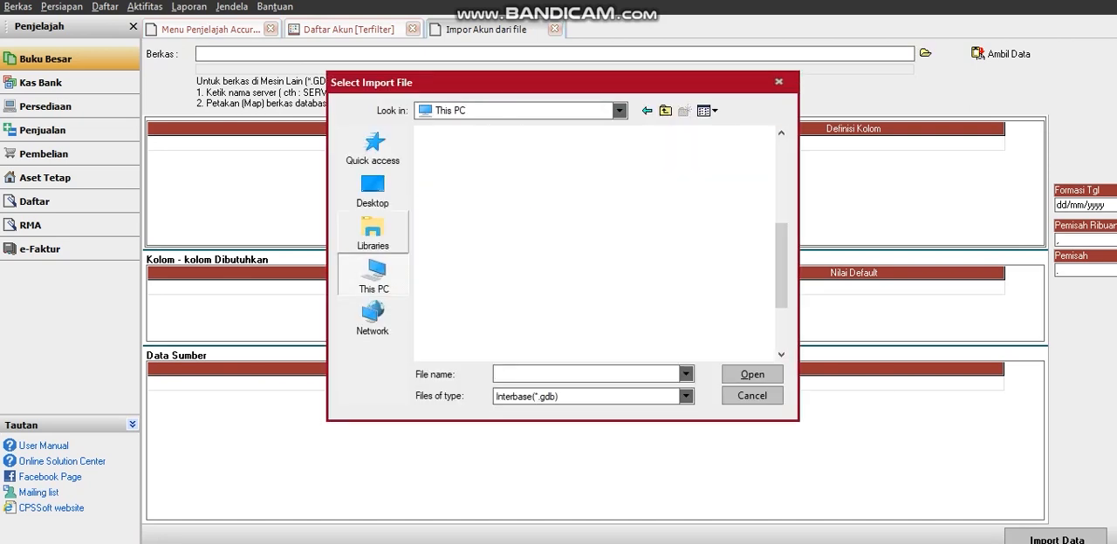
click(373, 231)
click(373, 189)
click(373, 275)
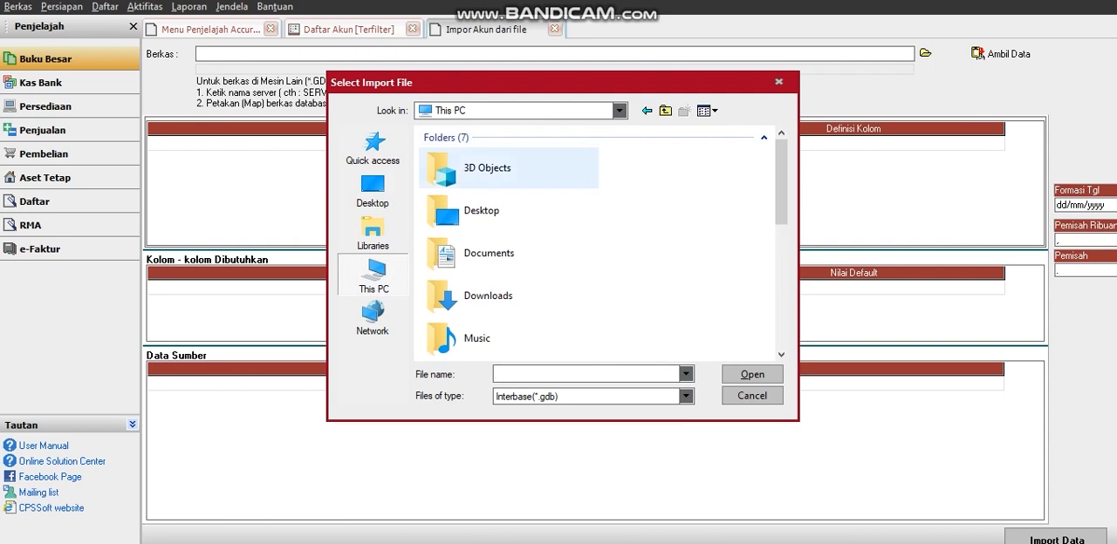
click(778, 82)
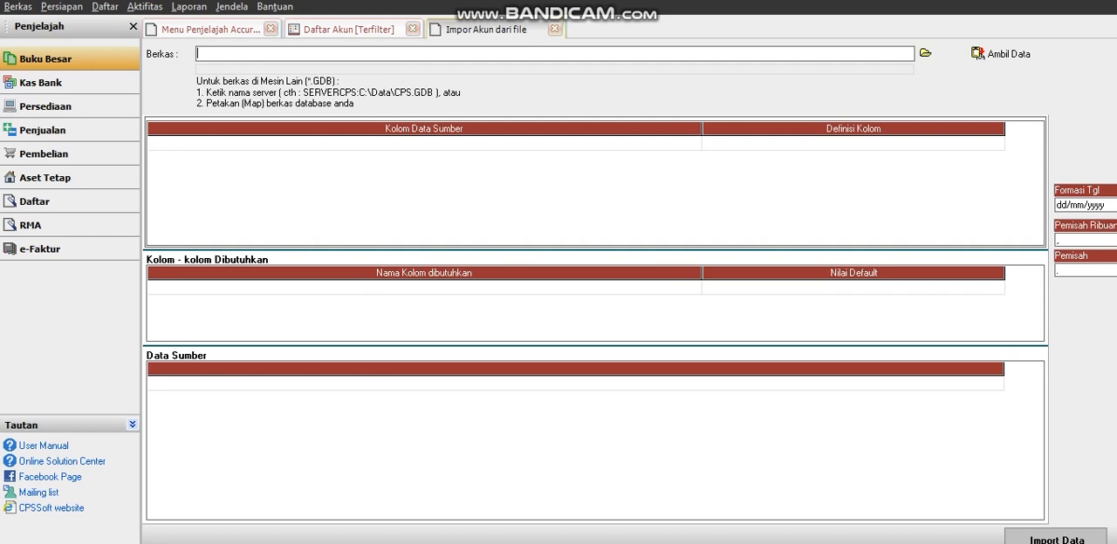
click(554, 29)
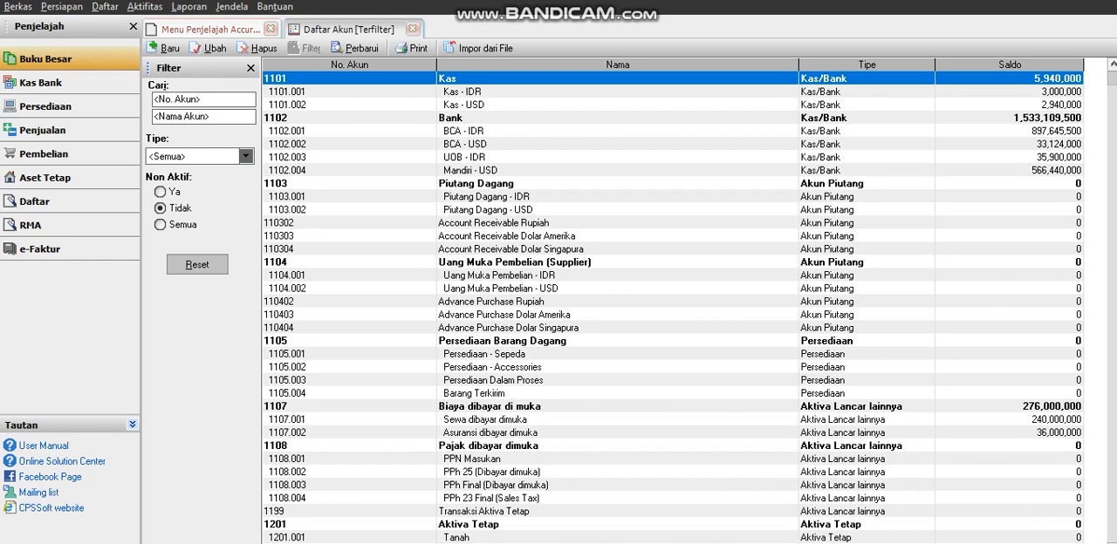
Start a new account and set its account type to Pendapatan.
click(202, 99)
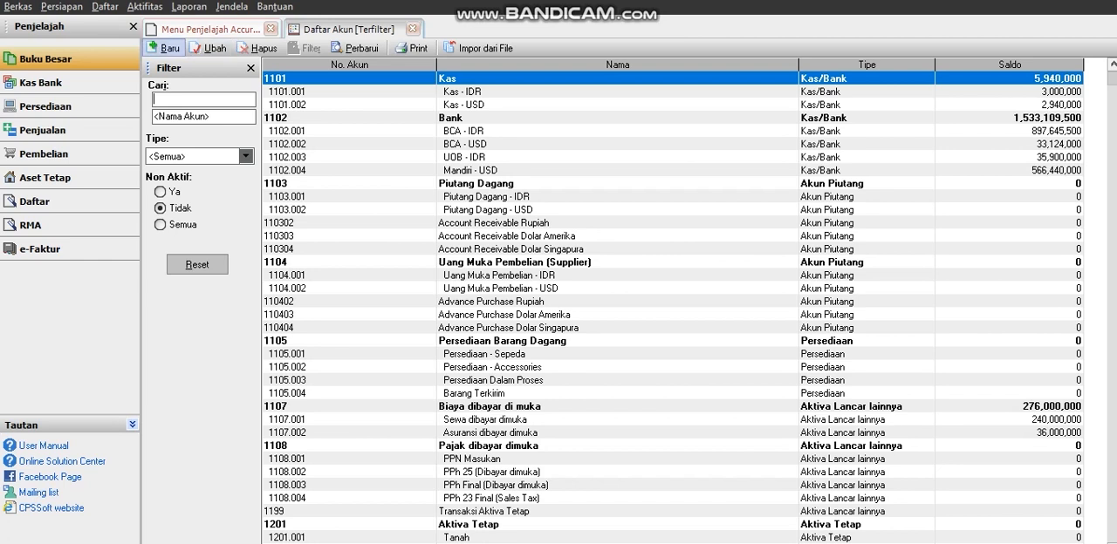
click(164, 48)
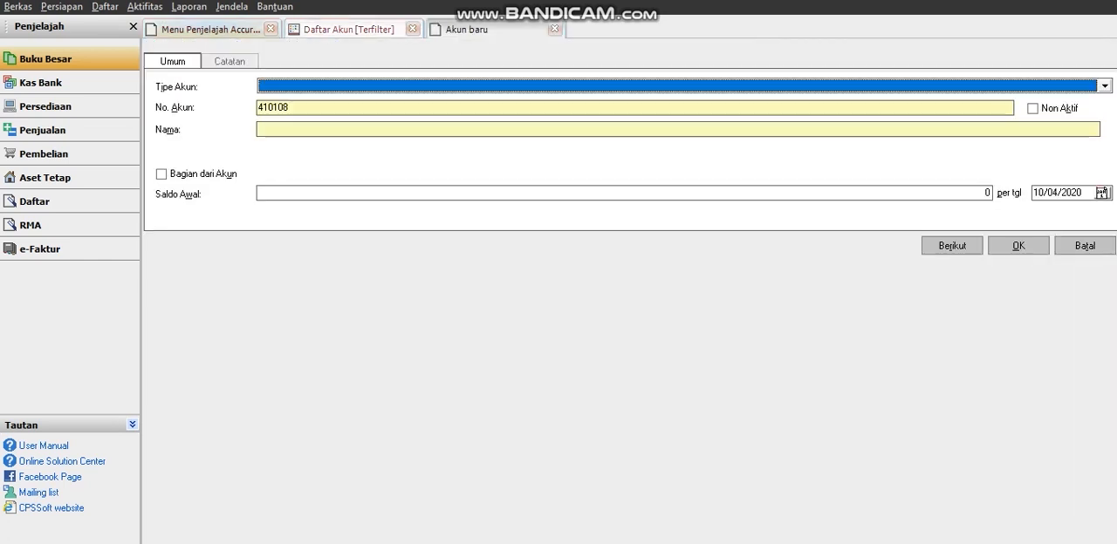
click(1105, 86)
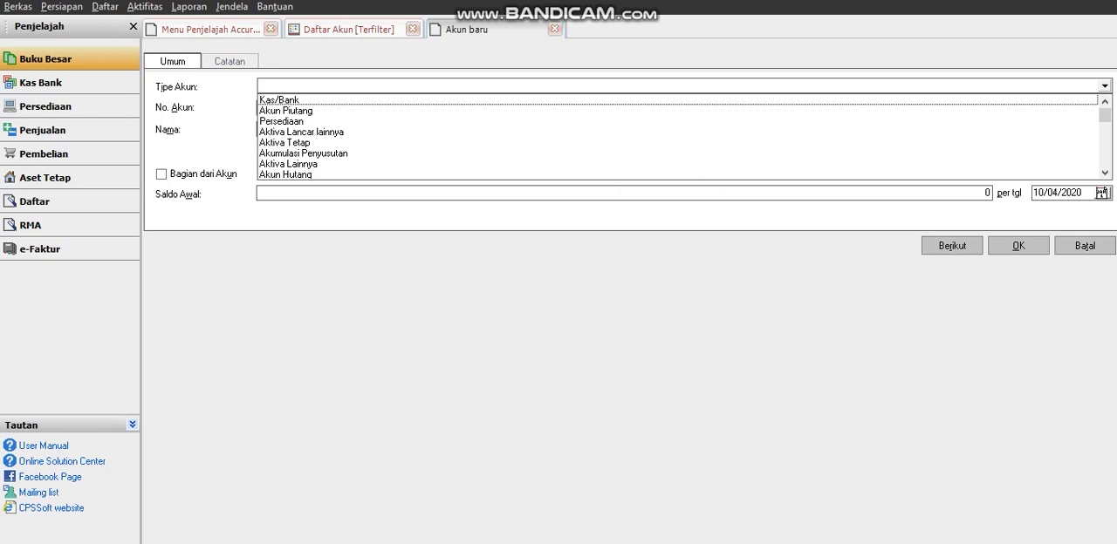
key(Down)
key(Down)
key(Down)
key(Down)
key(Down)
key(Down)
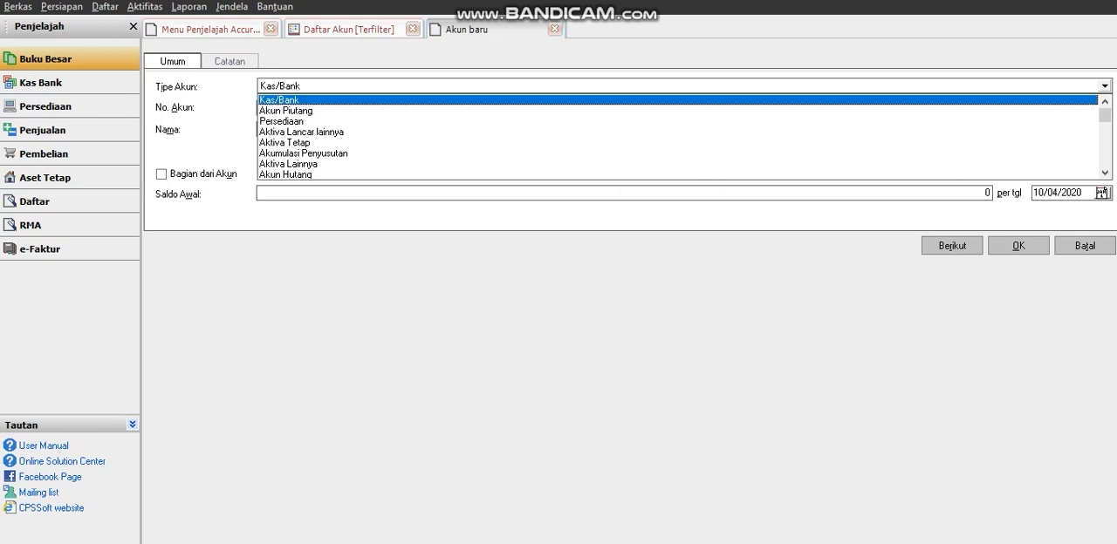
key(Down)
key(Down)
key(Down)
key(Down)
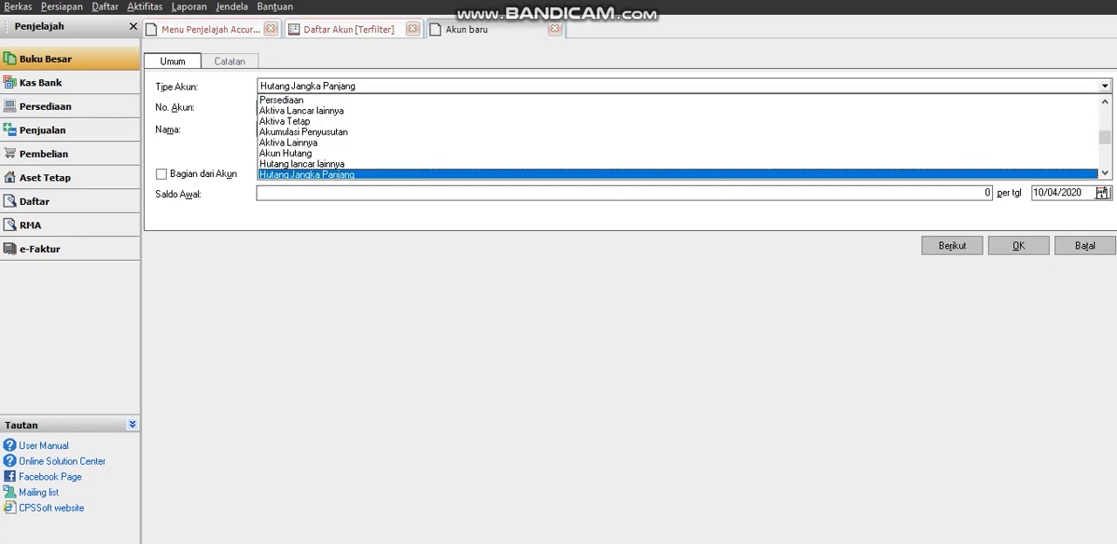
key(Down)
key(Down)
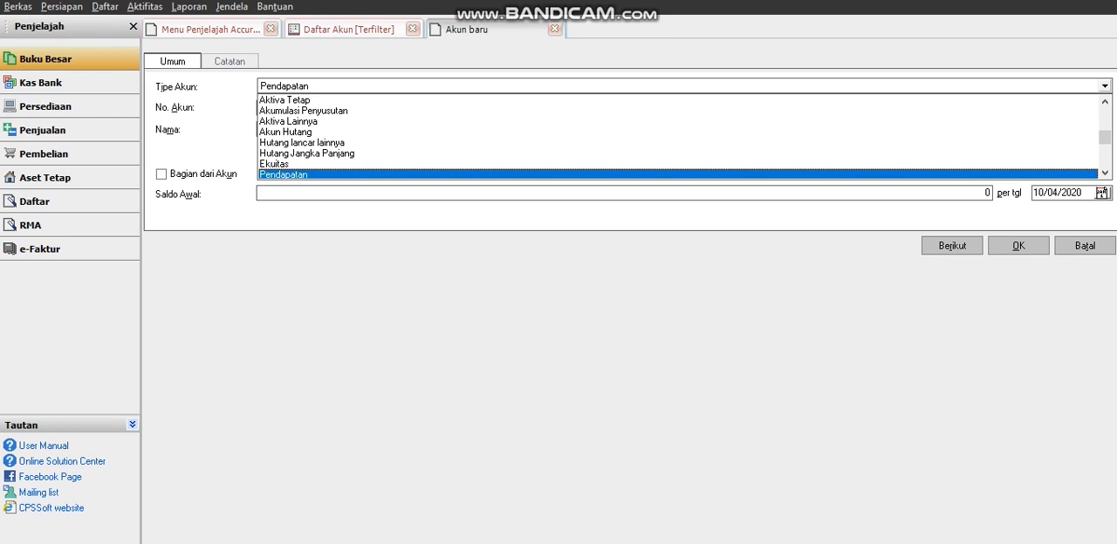
key(Return)
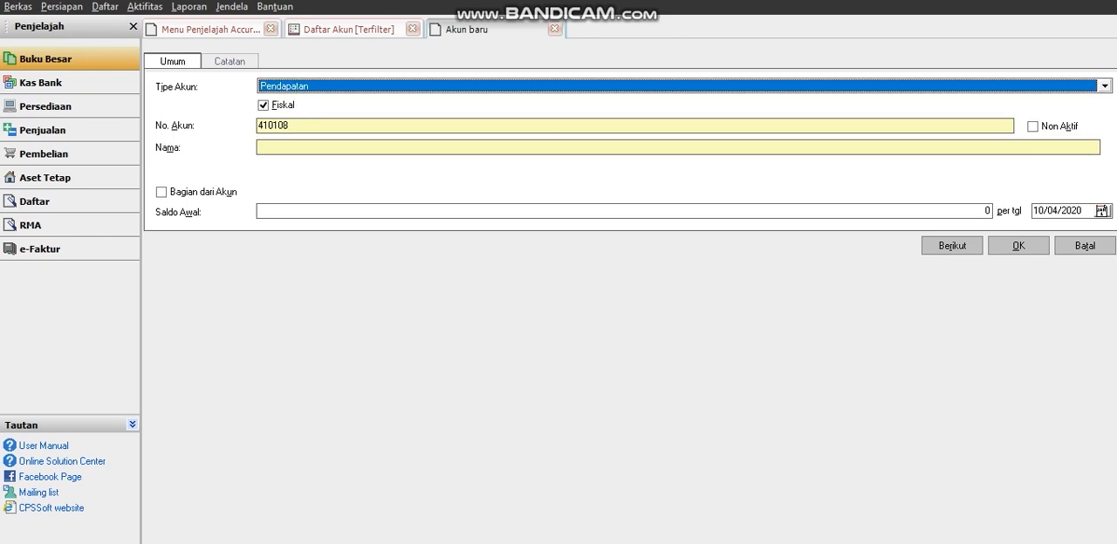
Name the new account Pendapatan Elektronik.
click(260, 148)
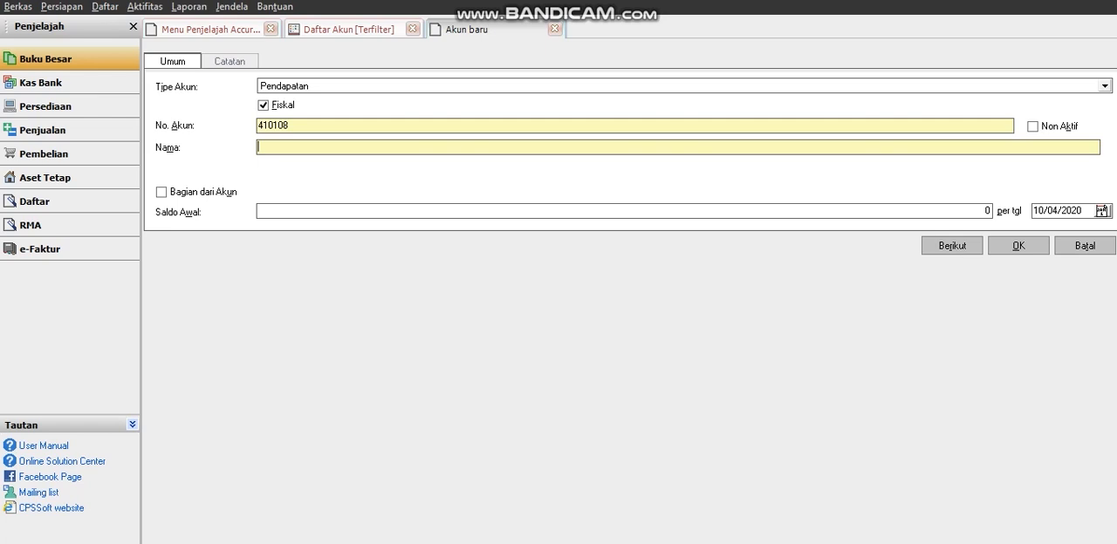
key(Caps_Lock)
text(P)
key(Caps_Lock)
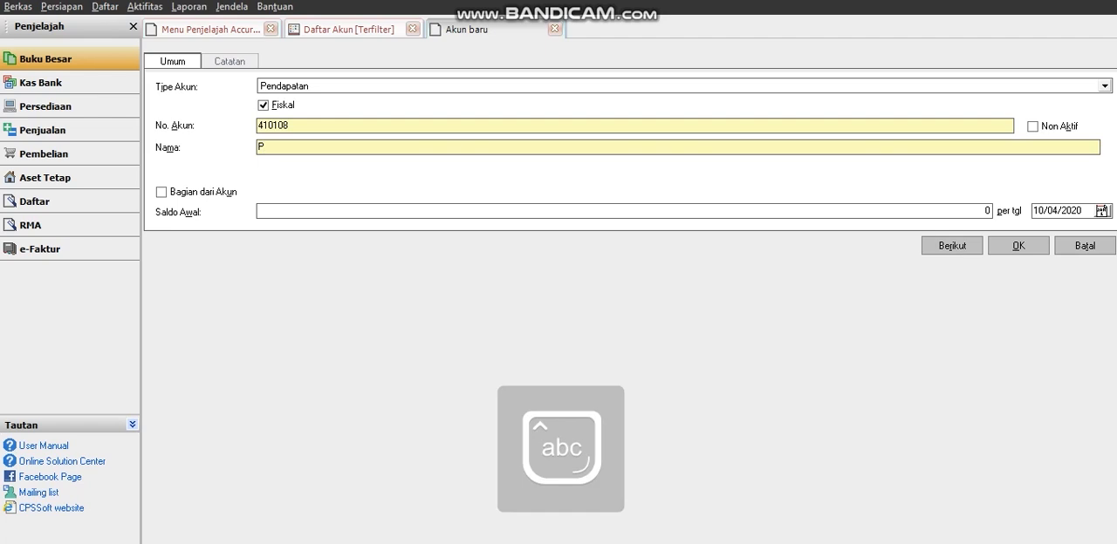
text(endap)
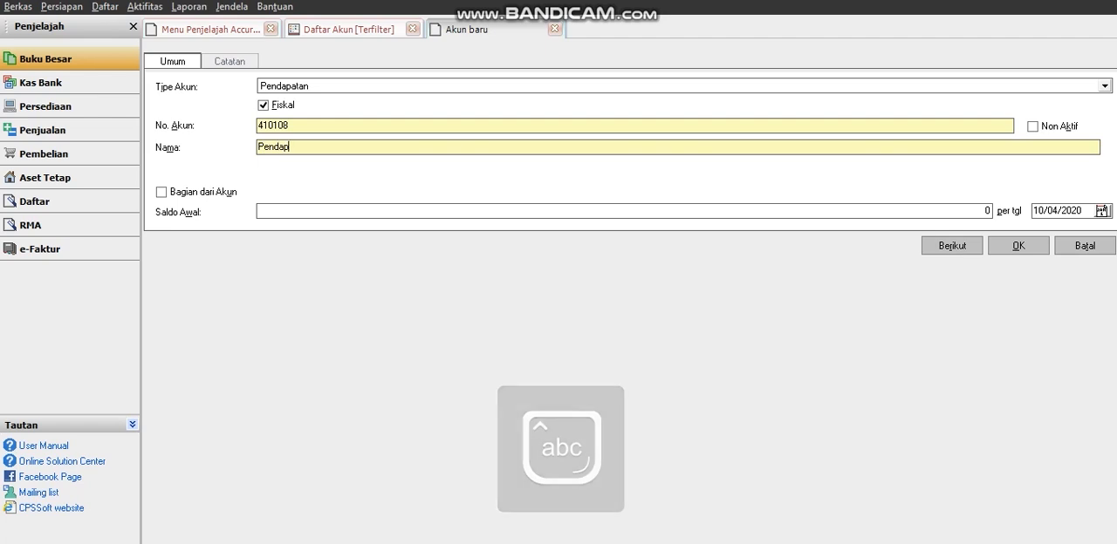
text(atan)
key(Caps_Lock)
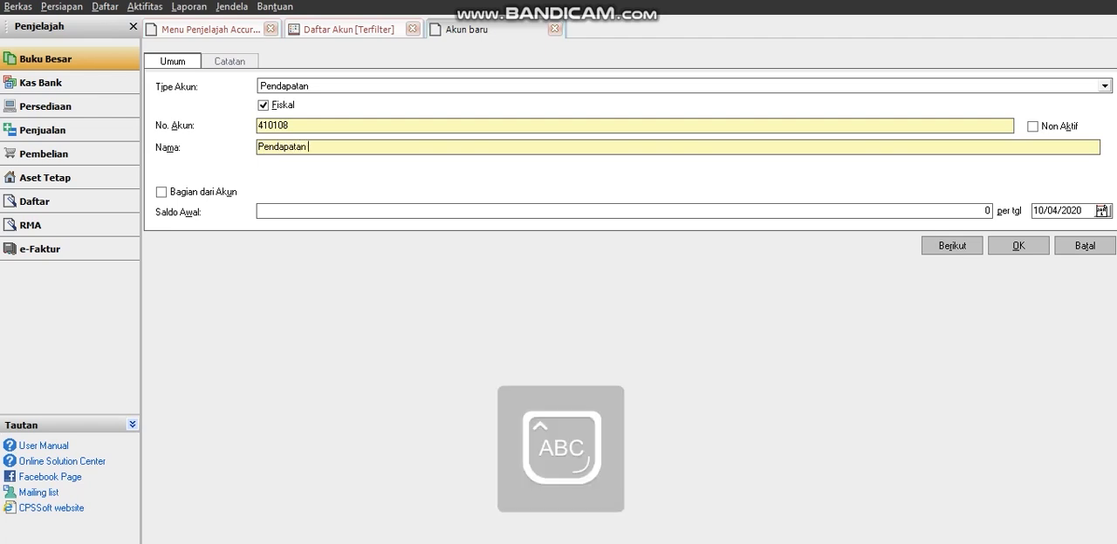
text(E)
key(Caps_Lock)
text(lektronik)
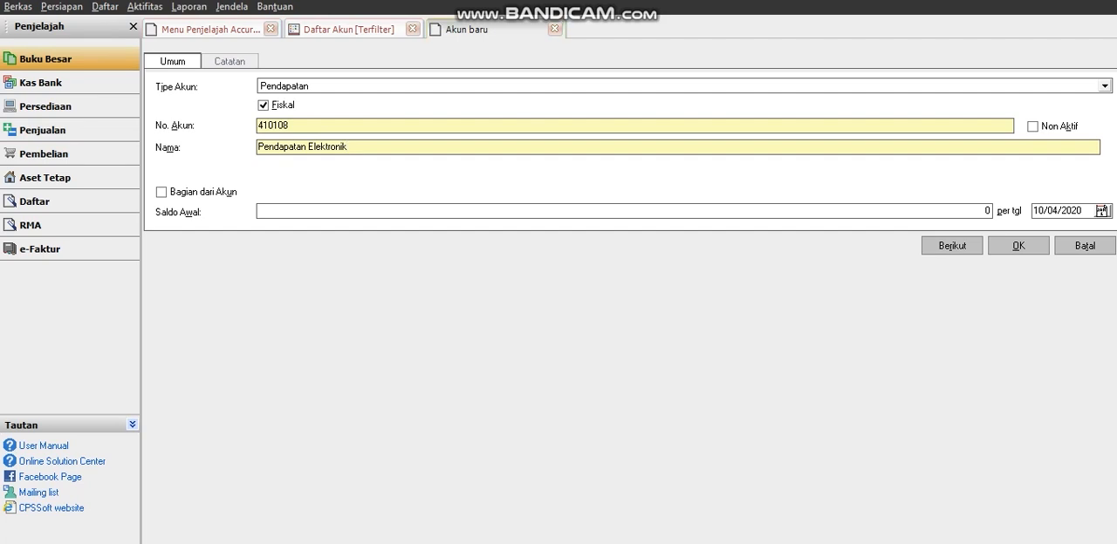
View the new account's notes section, leave it empty and return to the general details.
click(230, 61)
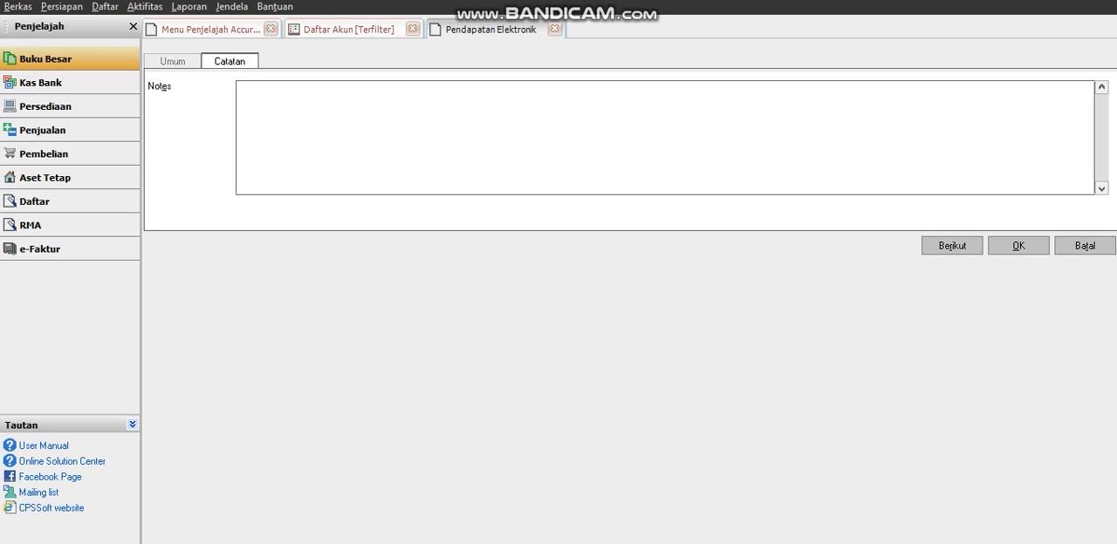
click(173, 61)
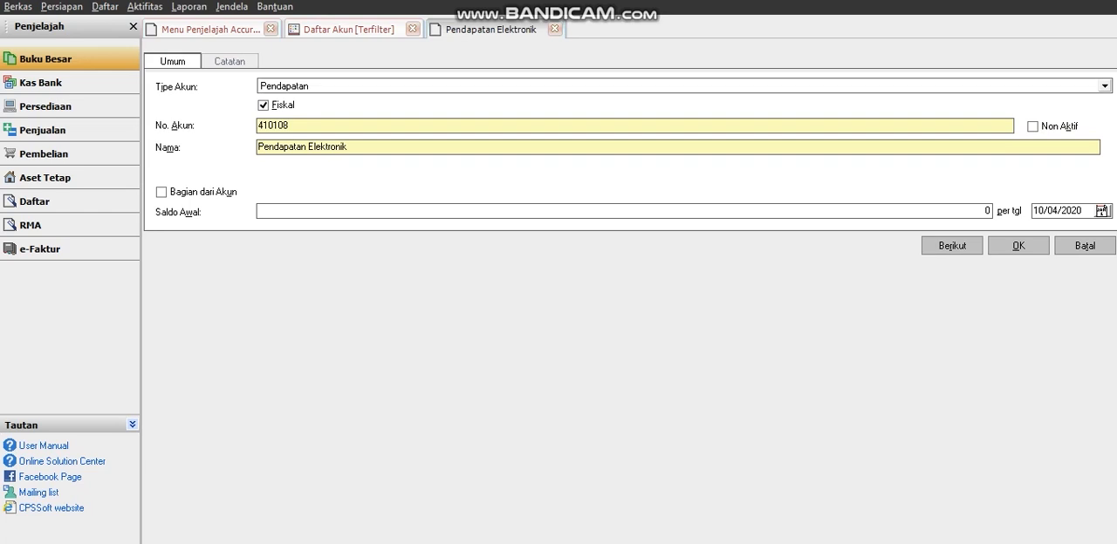
click(230, 61)
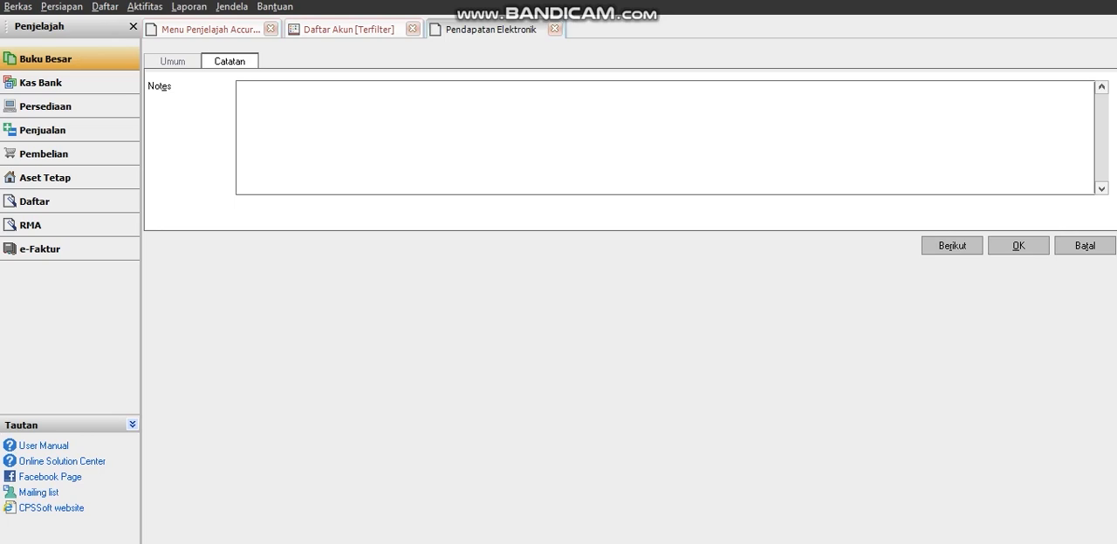
text(kiib)
key(BackSpace)
key(BackSpace)
key(BackSpace)
key(BackSpace)
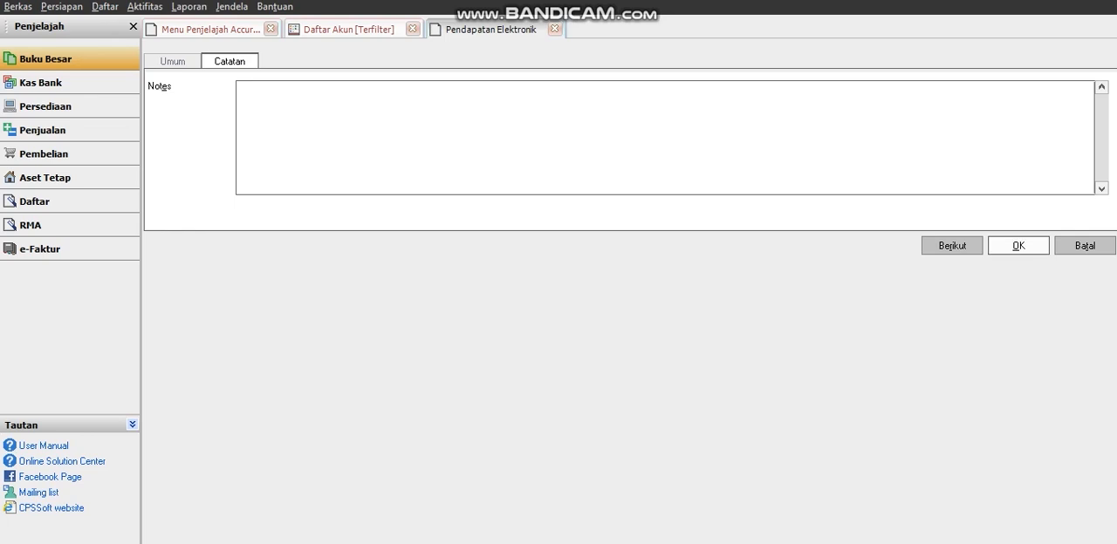
click(173, 61)
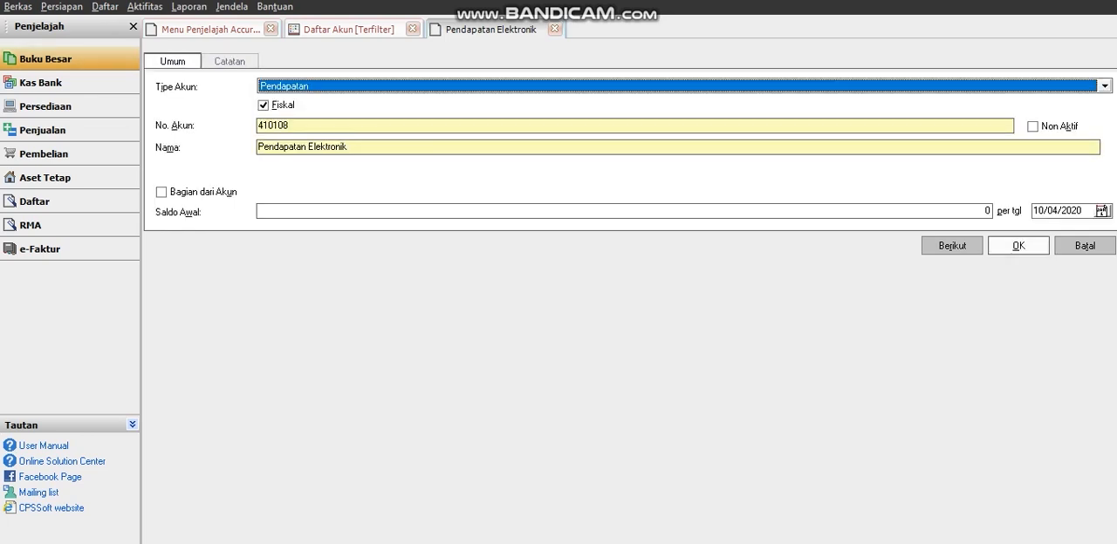
Save the new account, refresh the account list and sort it by name.
click(1019, 245)
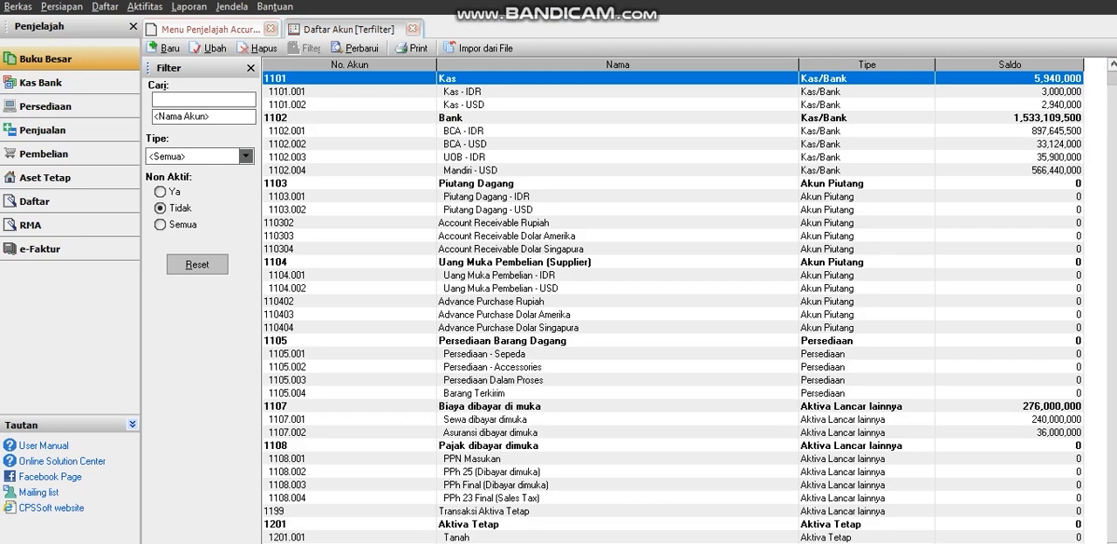
click(354, 48)
click(617, 66)
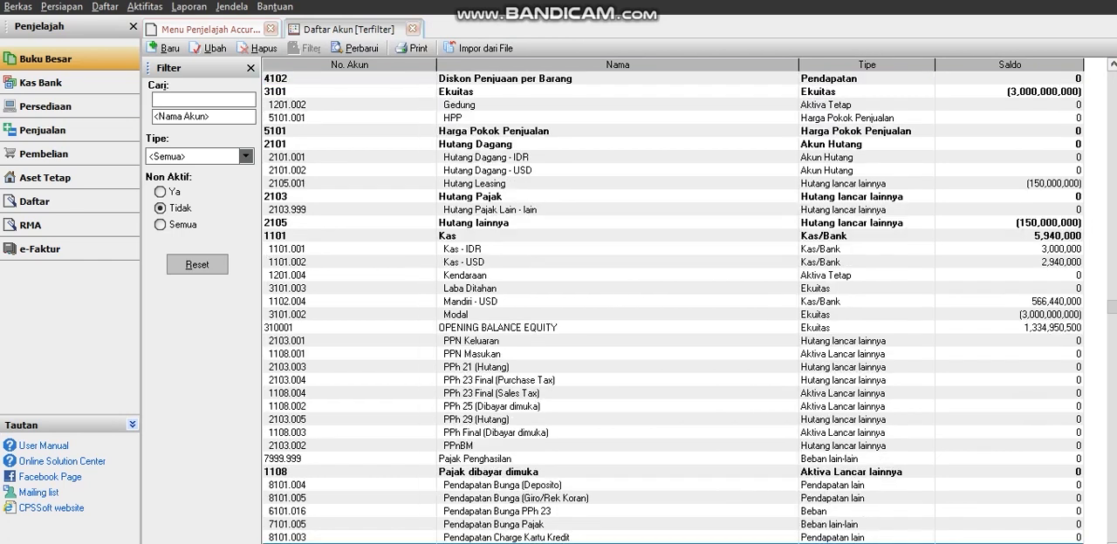
Search the account list by account name for "Pendapatan Ele".
click(202, 117)
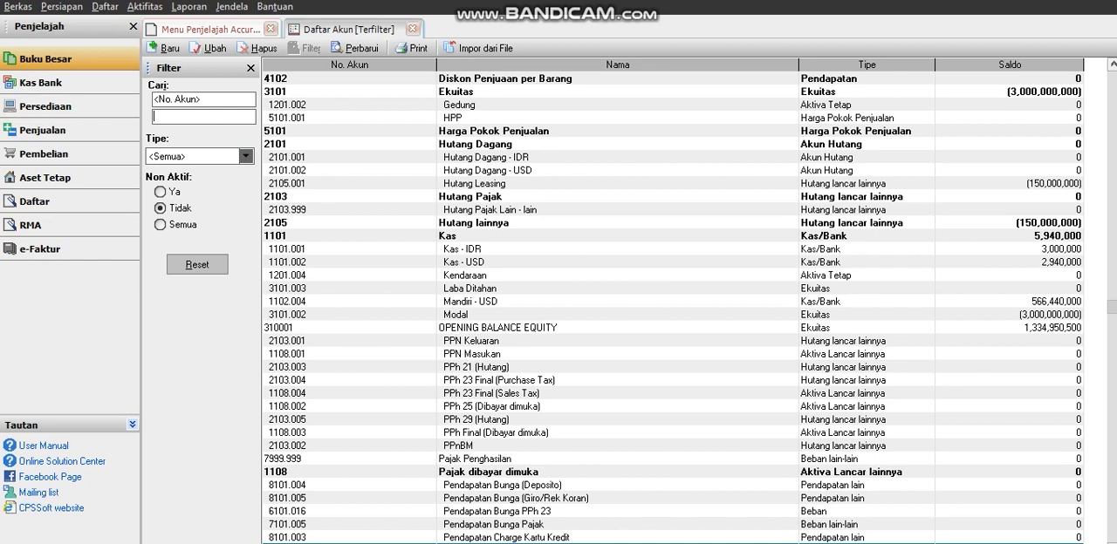
key(Caps_Lock)
text(P)
key(Caps_Lock)
text(e)
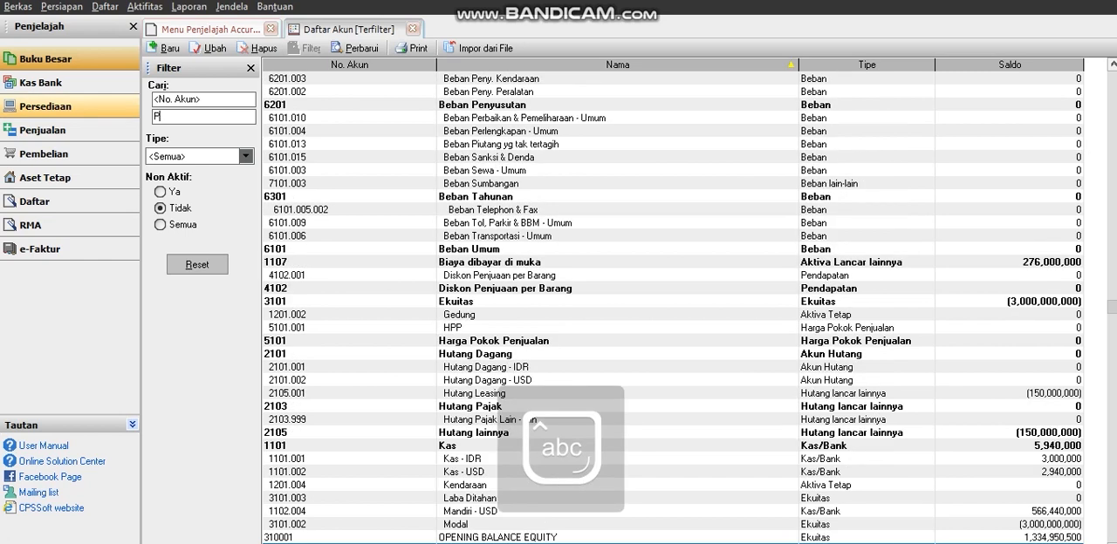
text(nd)
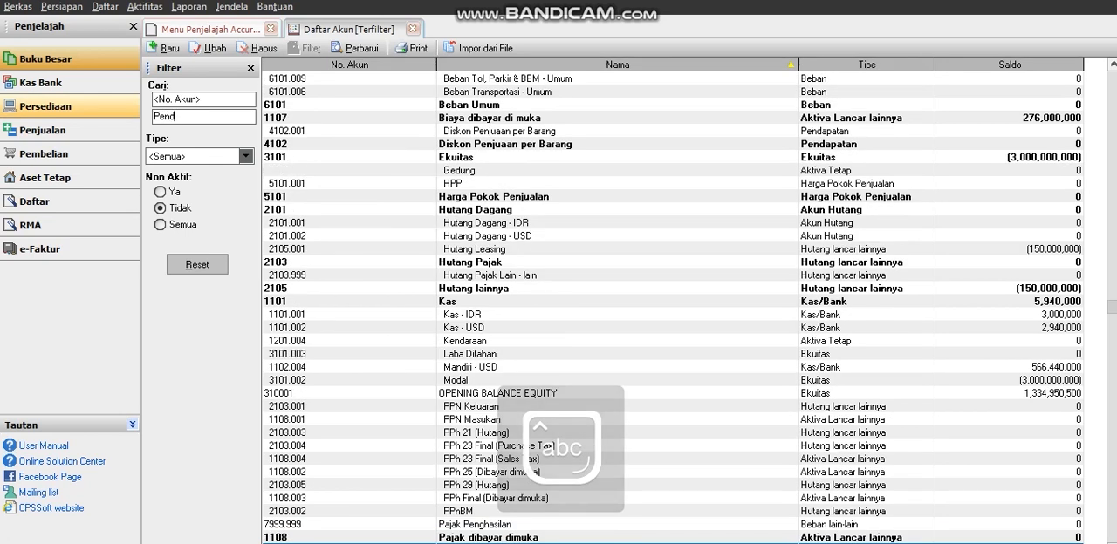
text(apata)
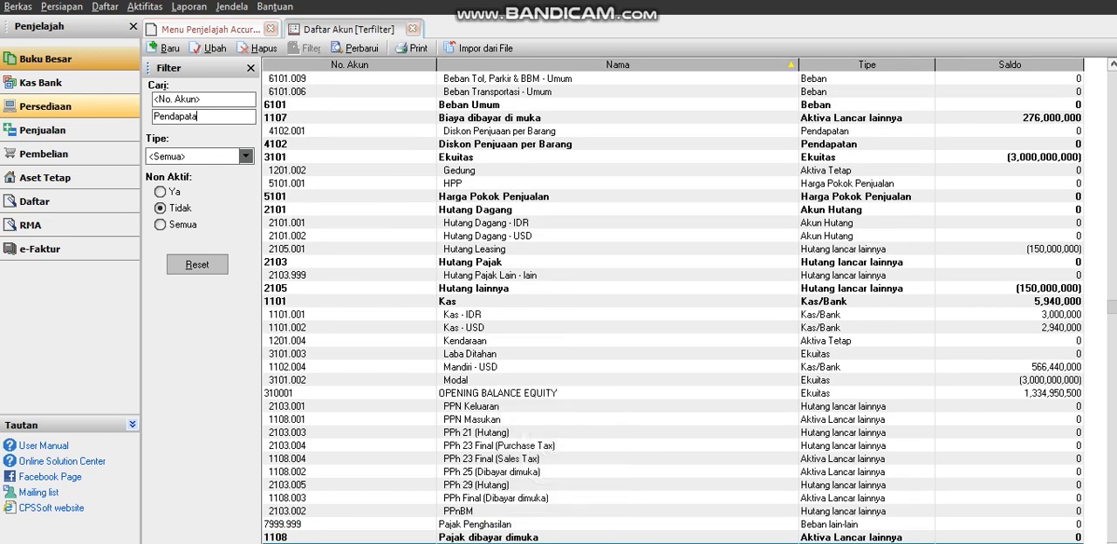
text(n)
key(Caps_Lock)
text(E)
key(Caps_Lock)
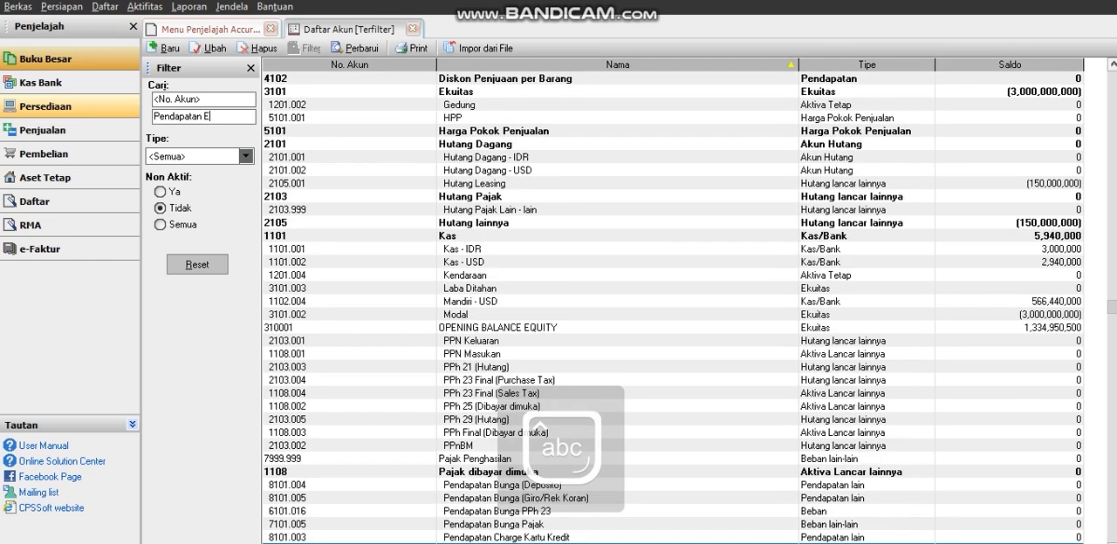
text(le)
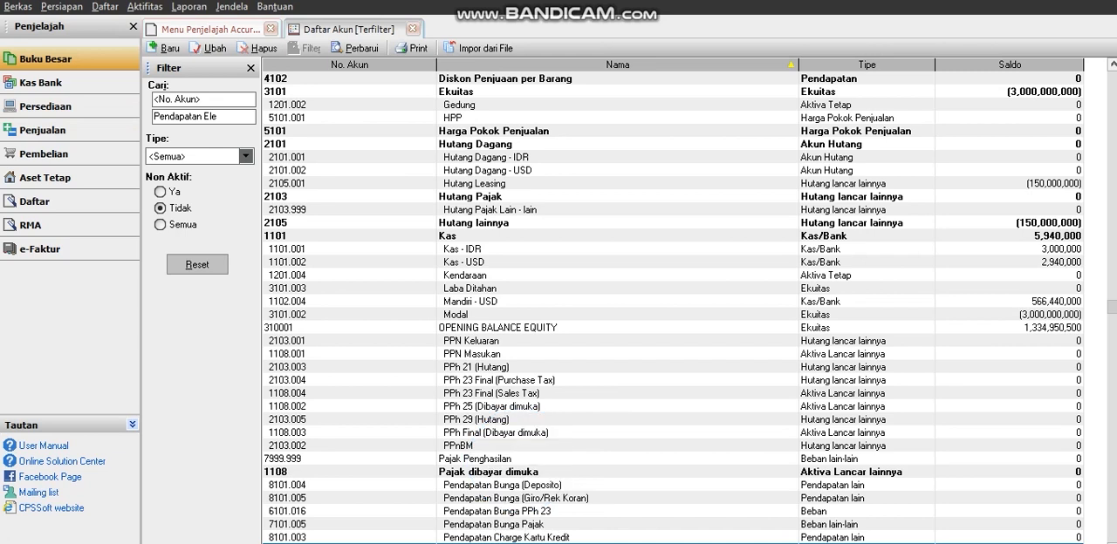
Locate the Pendapatan Elektronik account, clear the name search and sort the account list by account number.
double_click(506, 543)
key(Escape)
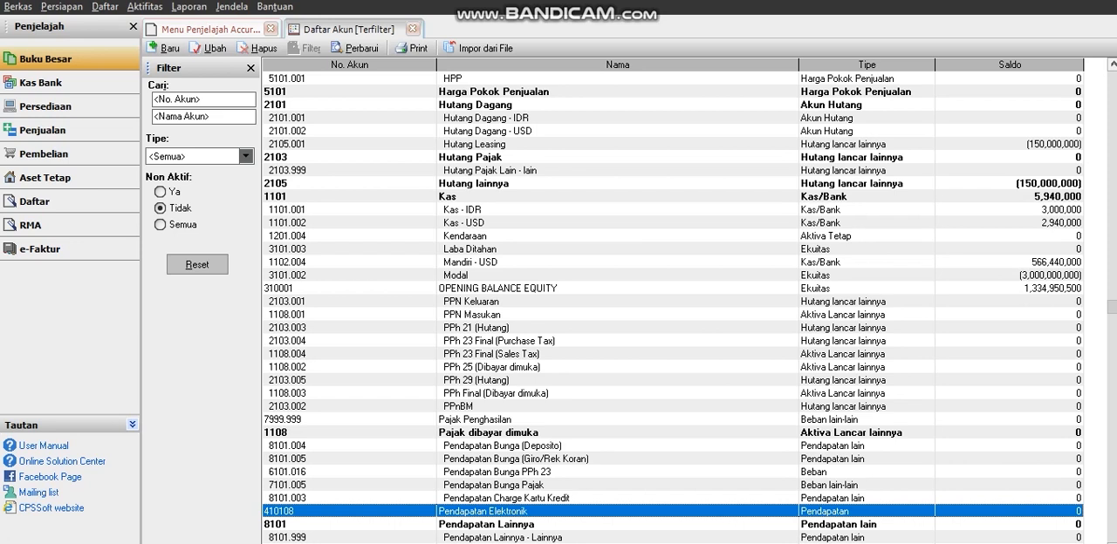
click(349, 65)
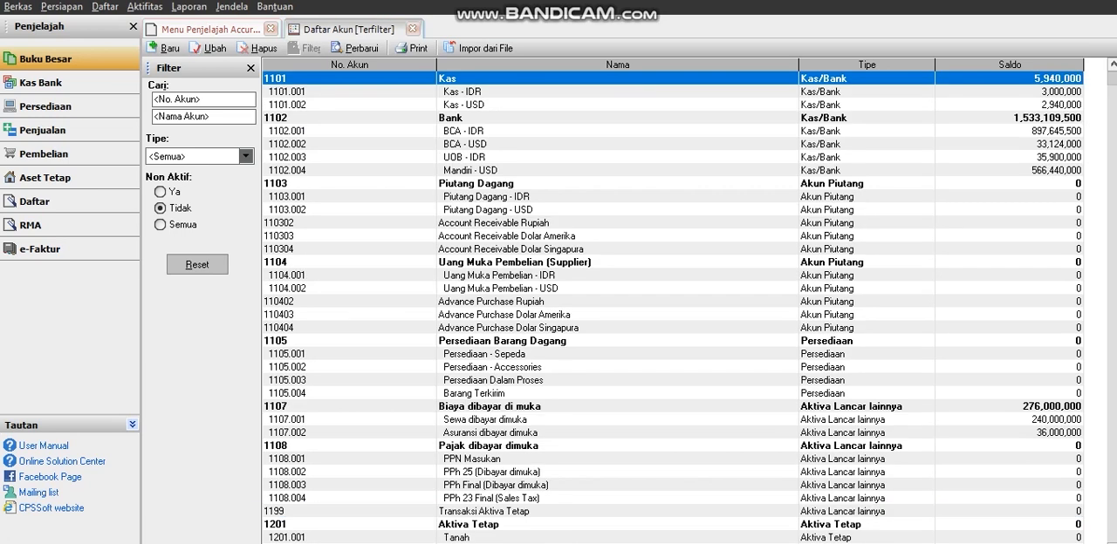
Close the account list and the general ledger overview, and open the supplier list (Pemasok).
click(414, 29)
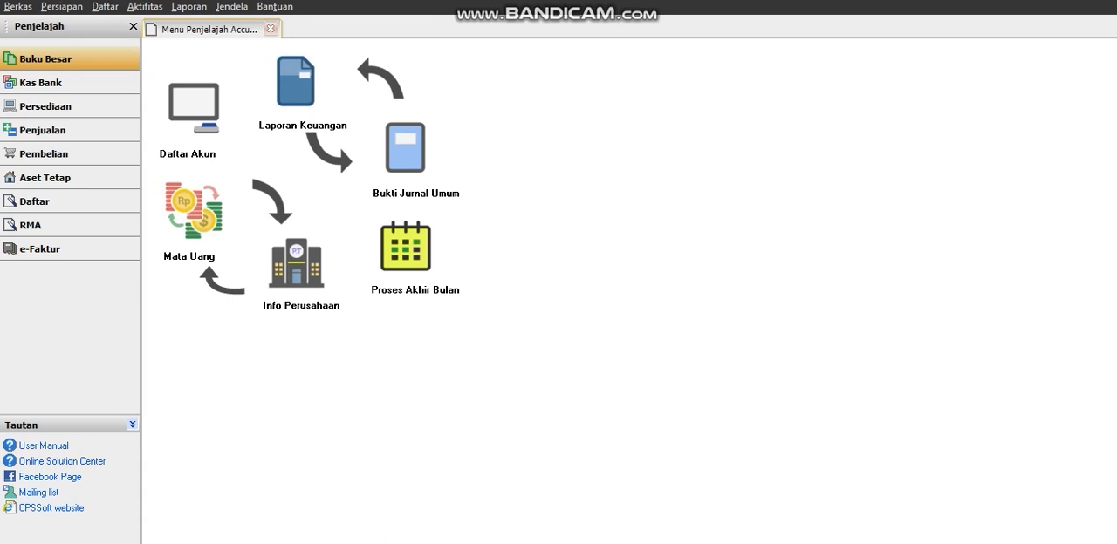
click(270, 29)
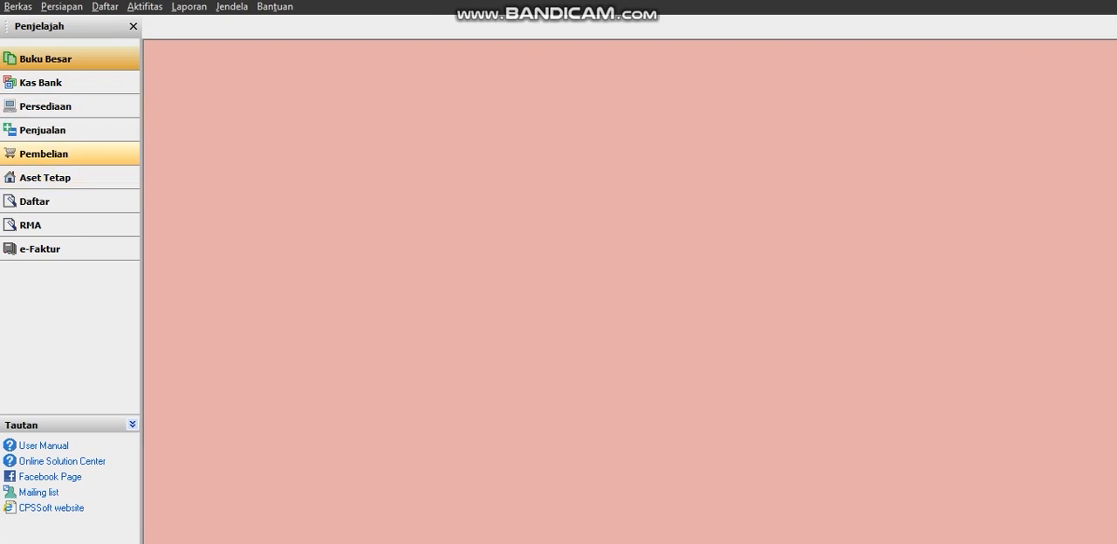
click(70, 201)
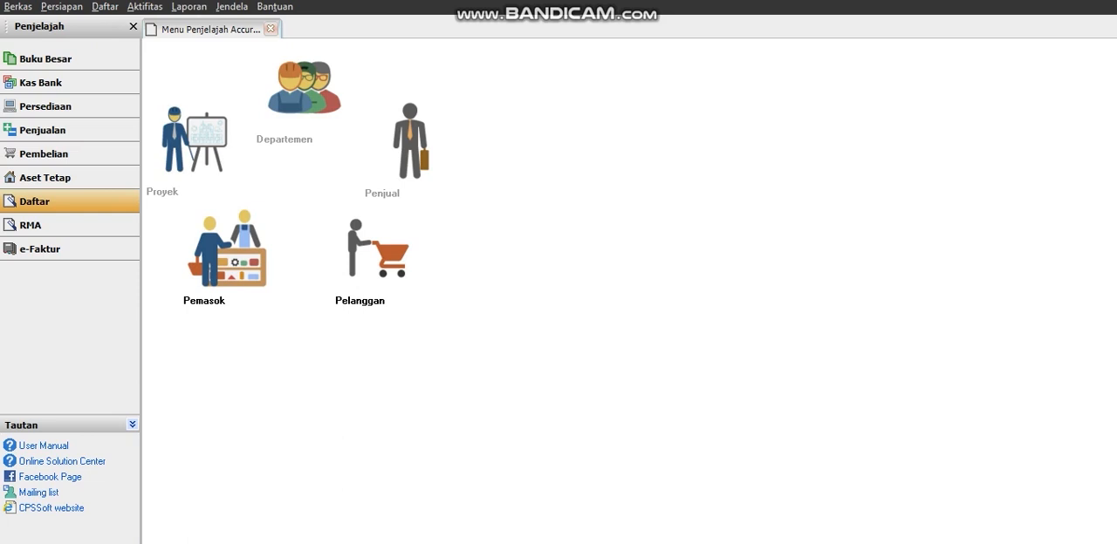
click(225, 253)
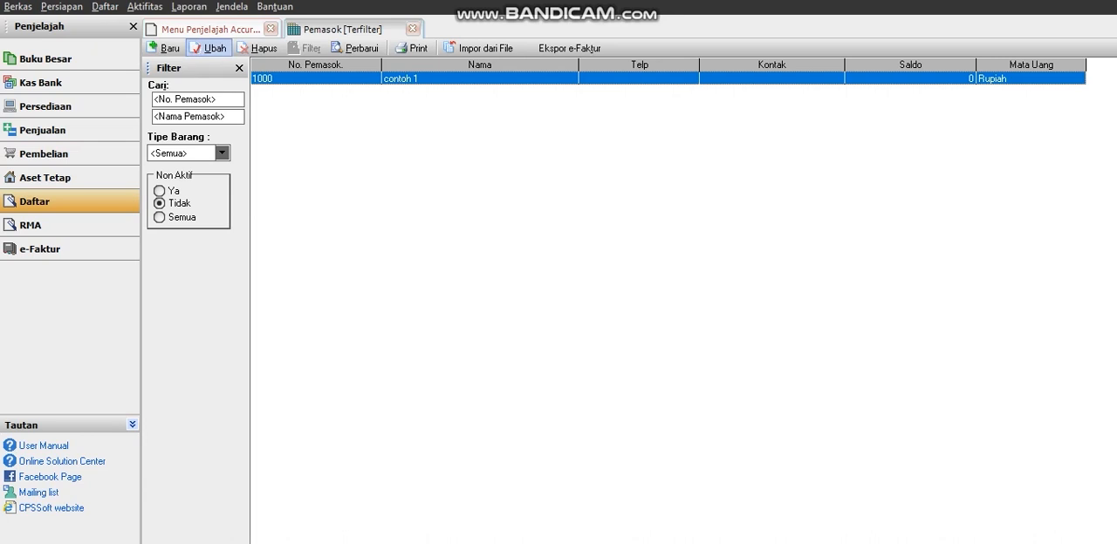
View the details of the supplier contoh 1, delete that supplier and refresh the supplier list.
click(209, 48)
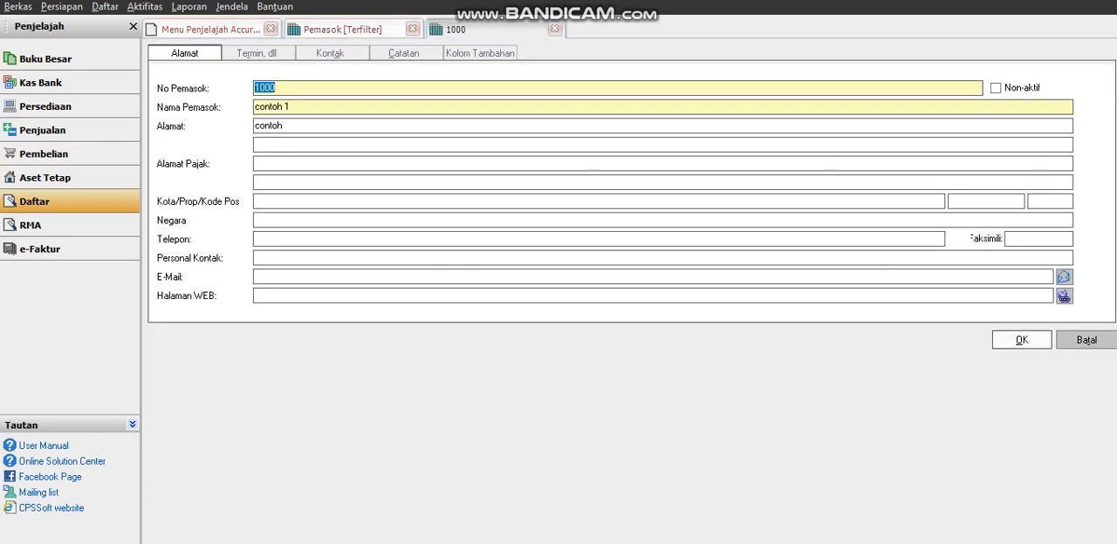
key(Return)
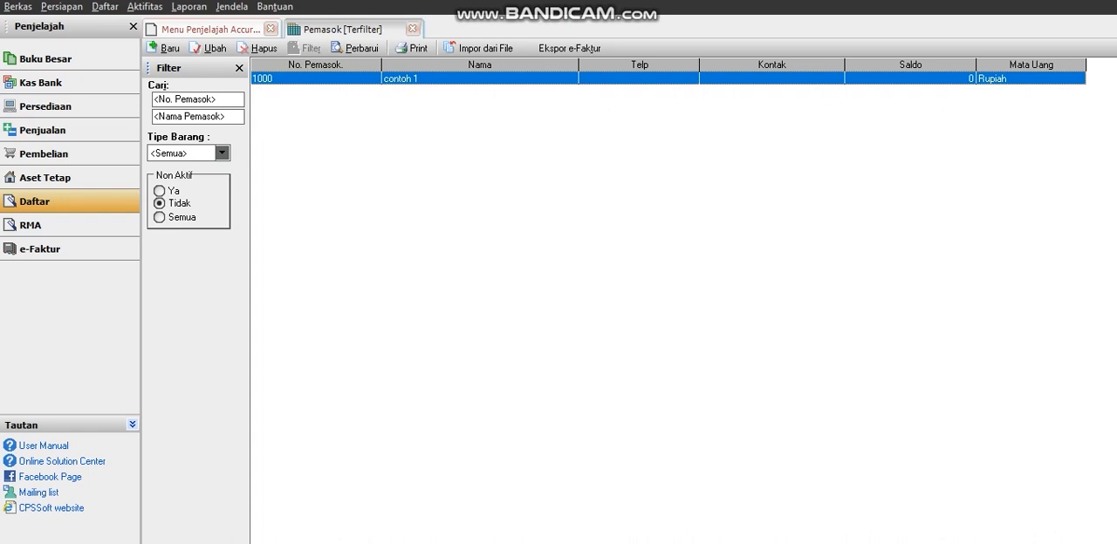
click(258, 48)
click(526, 323)
click(356, 48)
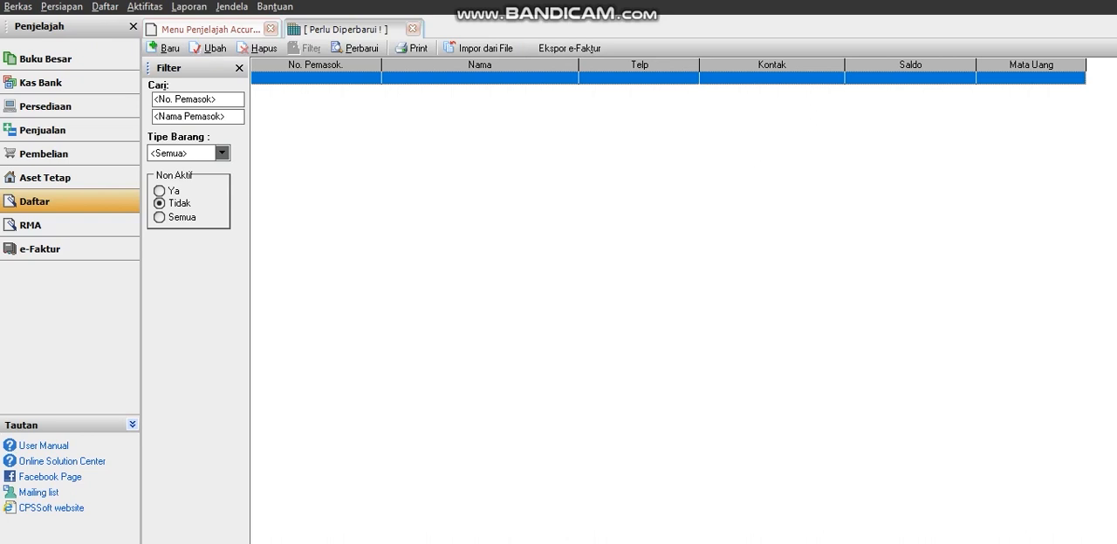
Start a new supplier record, review its terms, contact, notes and additional column sections, and return to its address details.
click(165, 48)
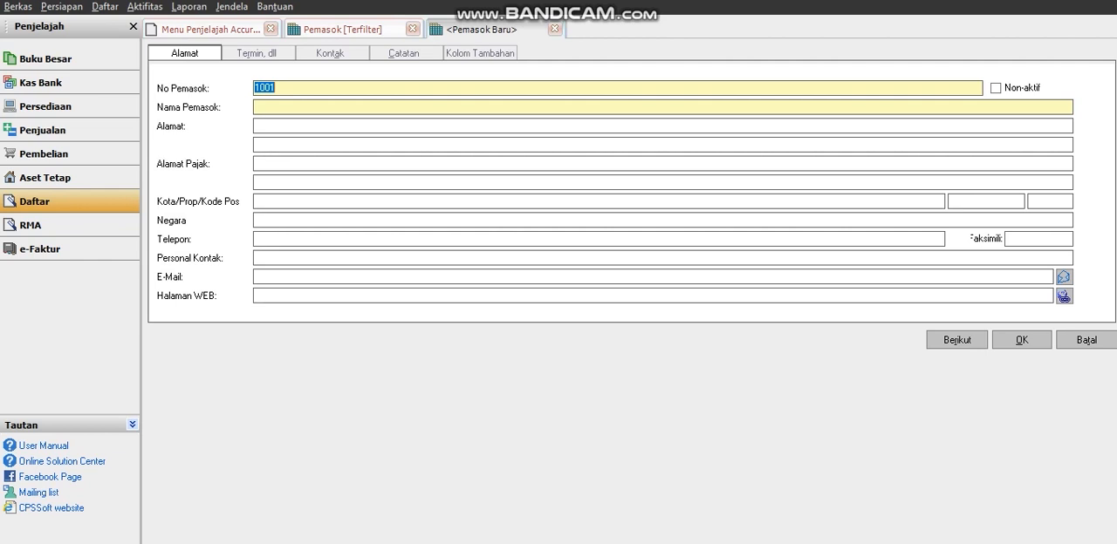
click(257, 53)
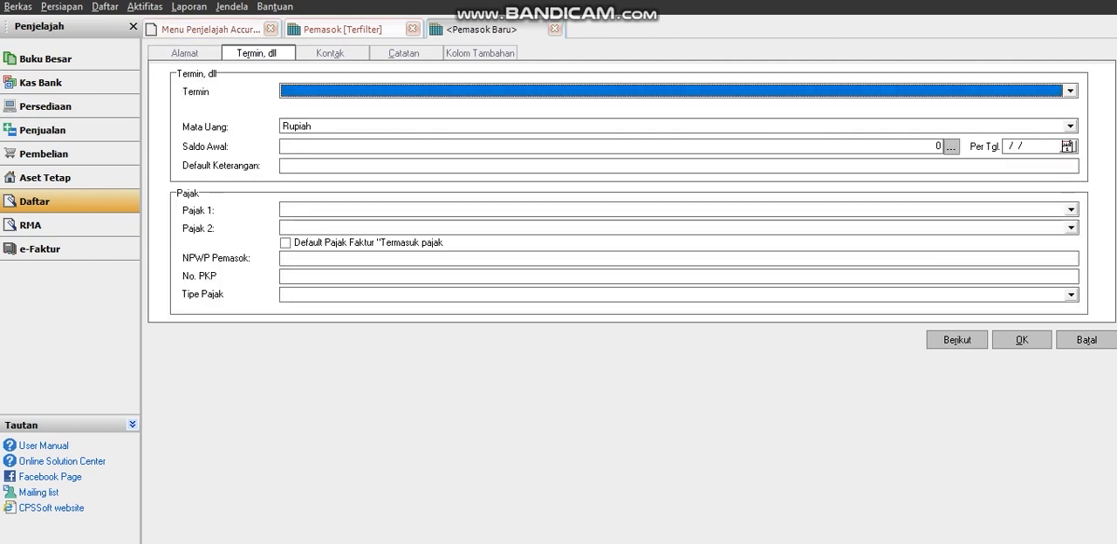
click(330, 54)
click(404, 53)
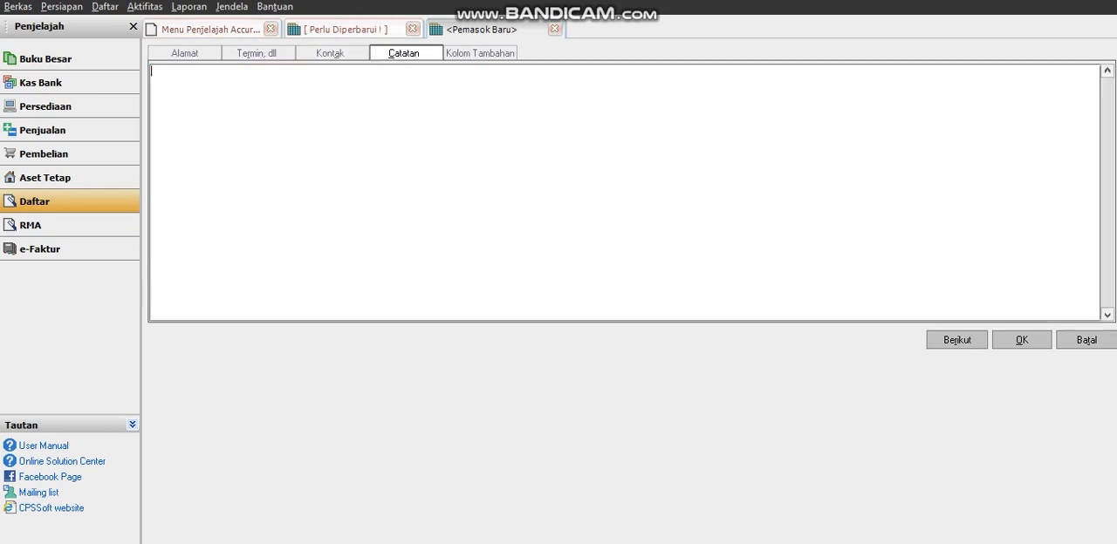
click(480, 53)
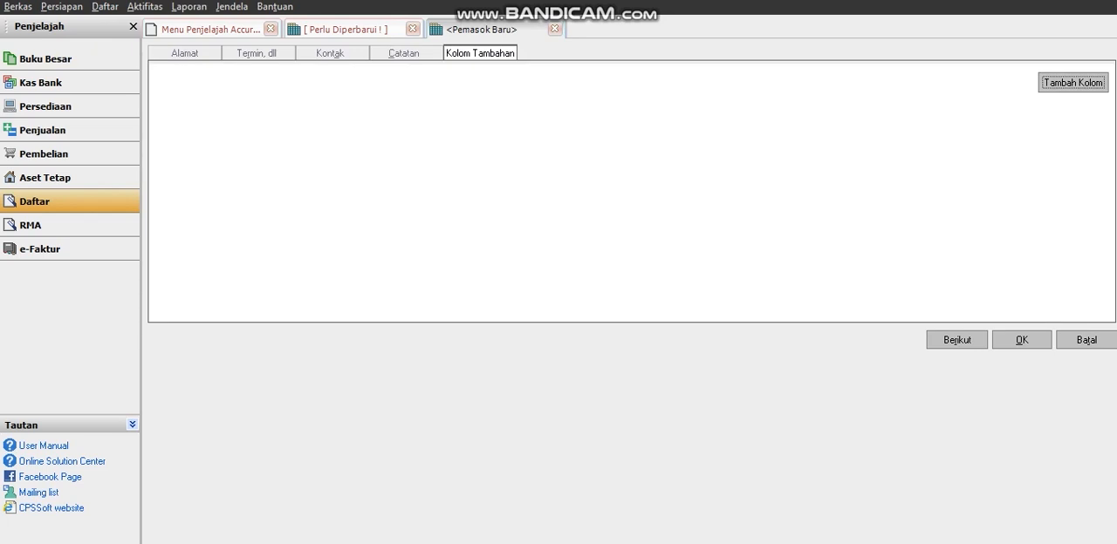
click(185, 53)
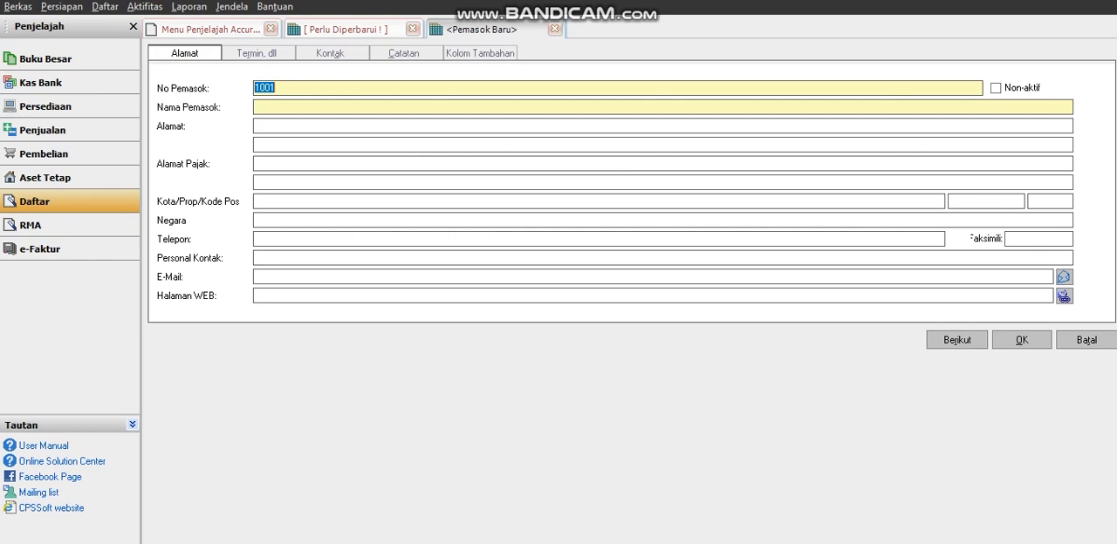
Name the new supplier Griya Computer.
key(Tab)
key(Caps_Lock)
text(G)
key(Caps_Lock)
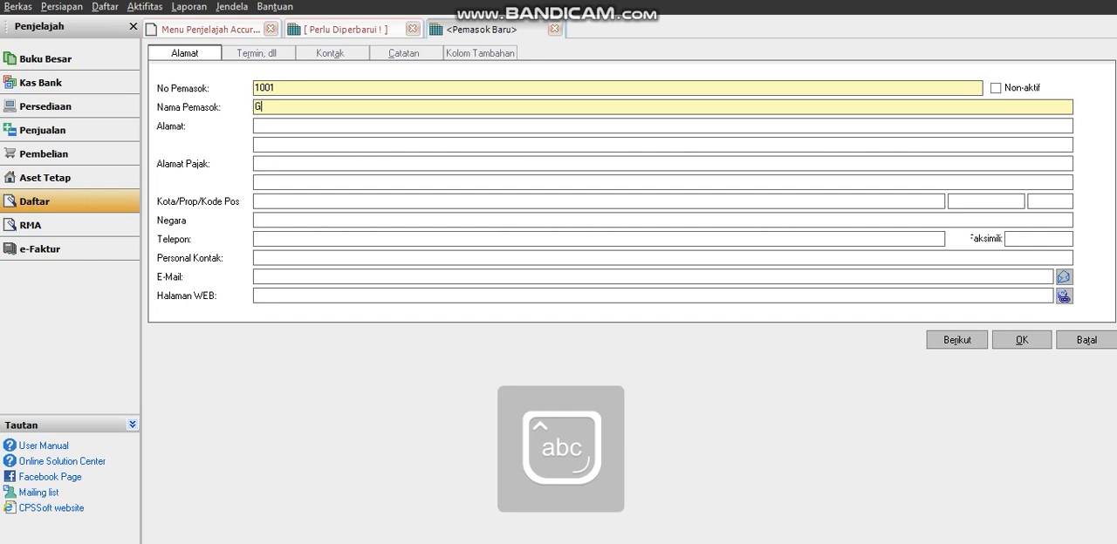
text(riya)
key(Caps_Lock)
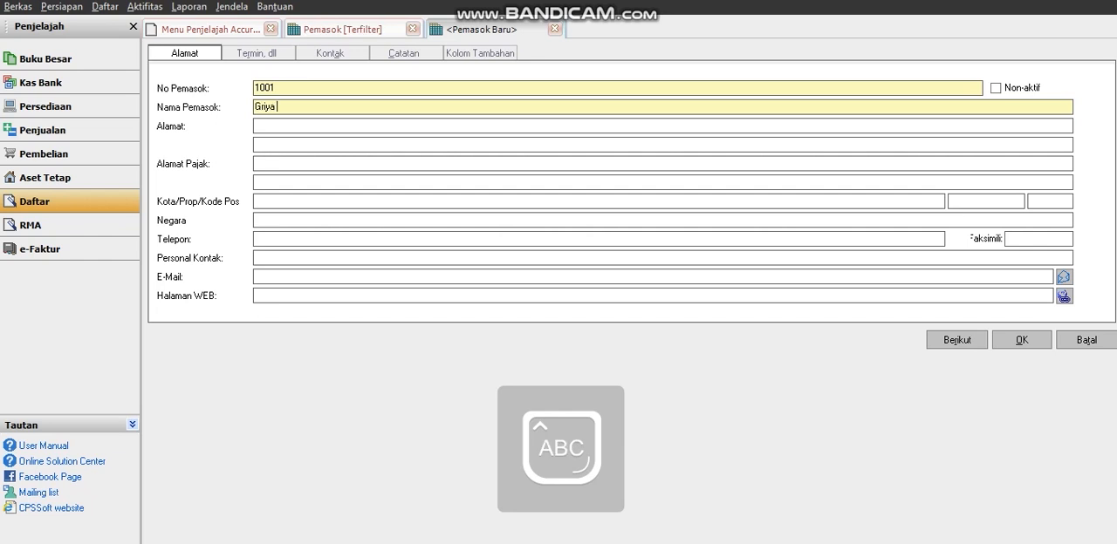
text(C)
key(Caps_Lock)
text(omputer)
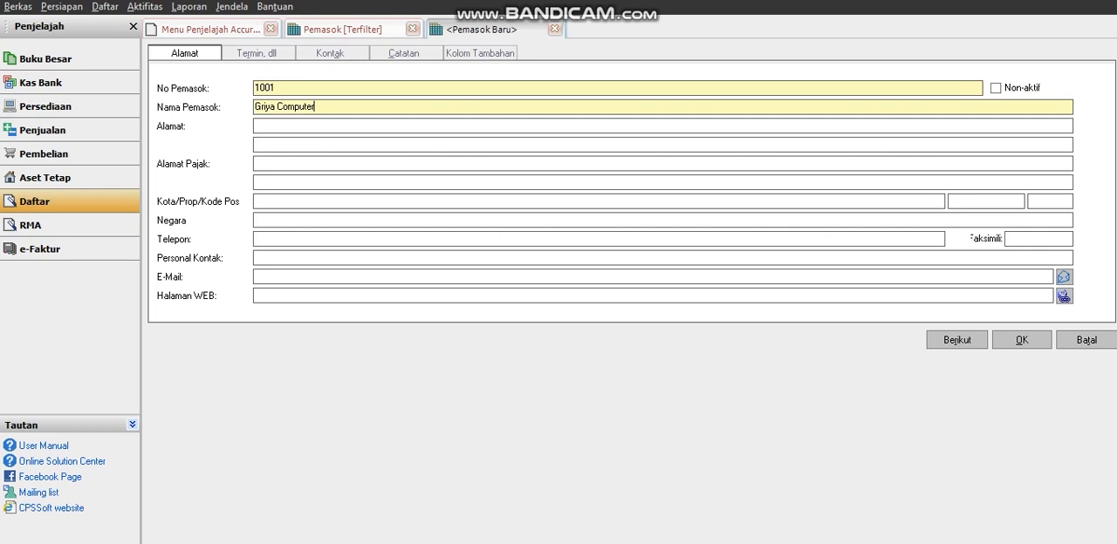
Fill in the supplier's street and building number on the first address line.
click(256, 126)
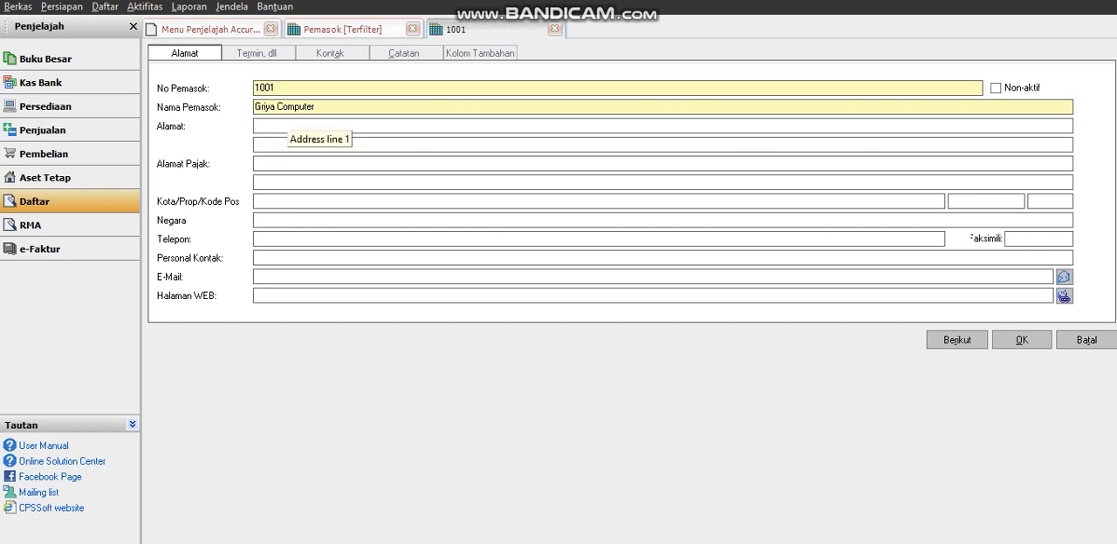
key(Caps_Lock)
key(Caps_Lock)
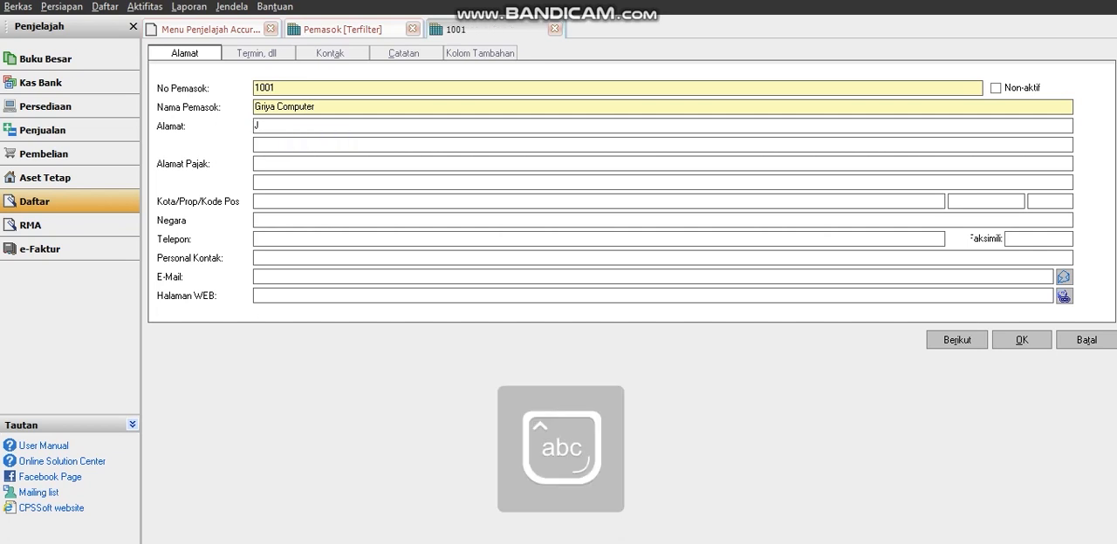
key(Caps_Lock)
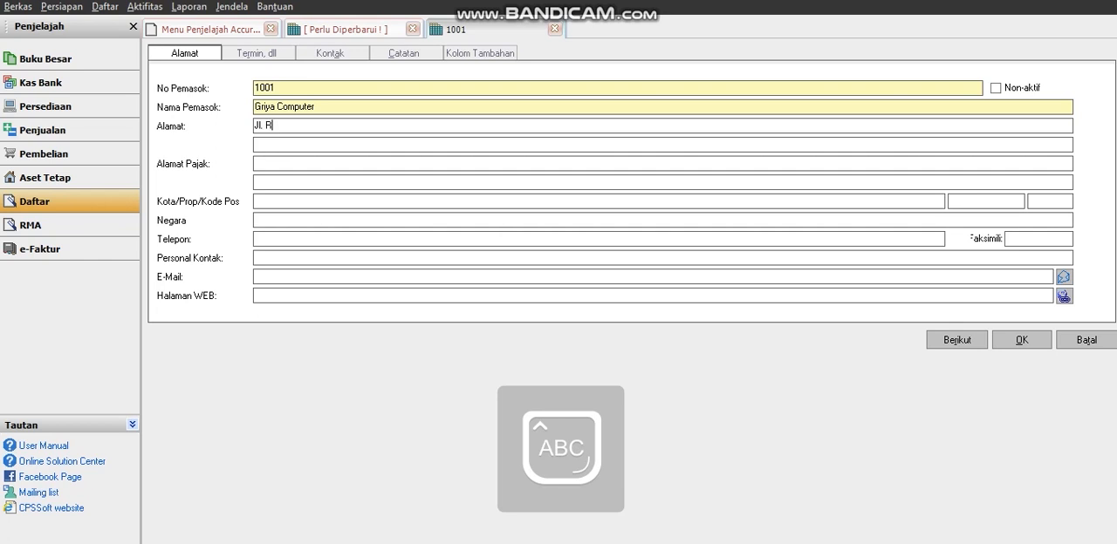
key(Caps_Lock)
key(Caps_Lock)
key(Caps_Lock)
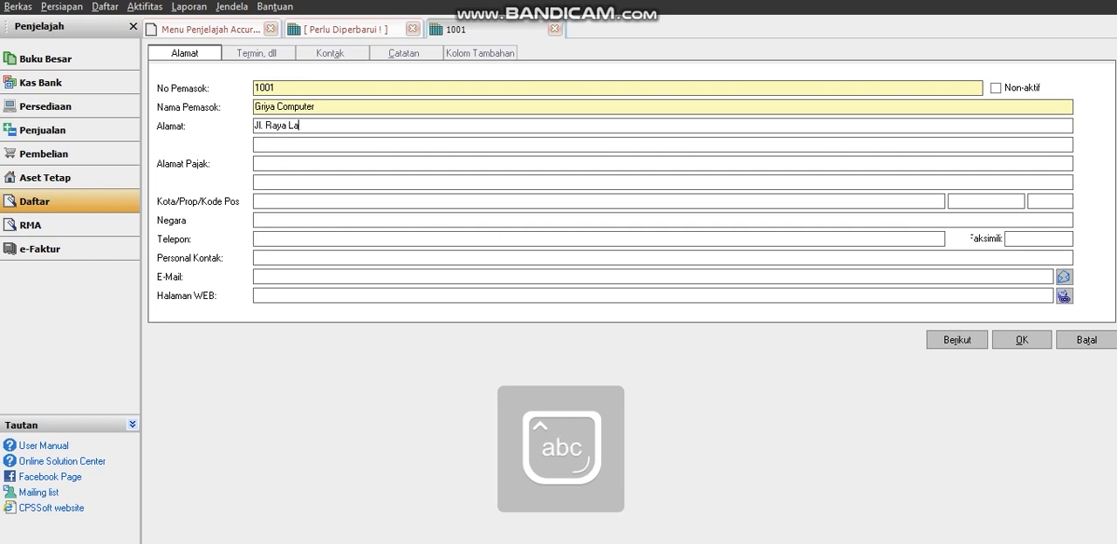
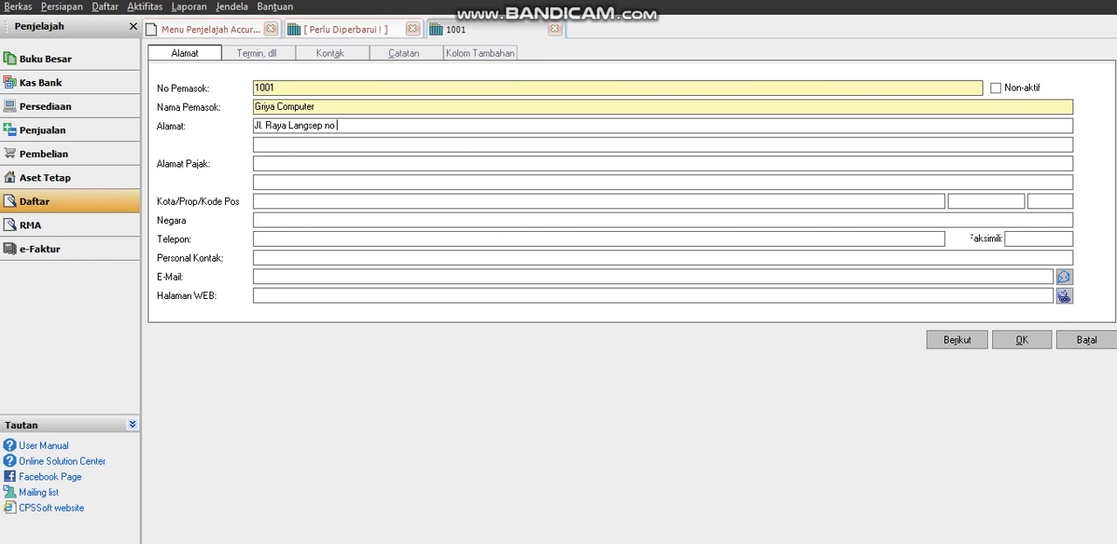
Fill in the second address line with the supplier's mall location.
key(Tab)
key(Caps_Lock)
text(C)
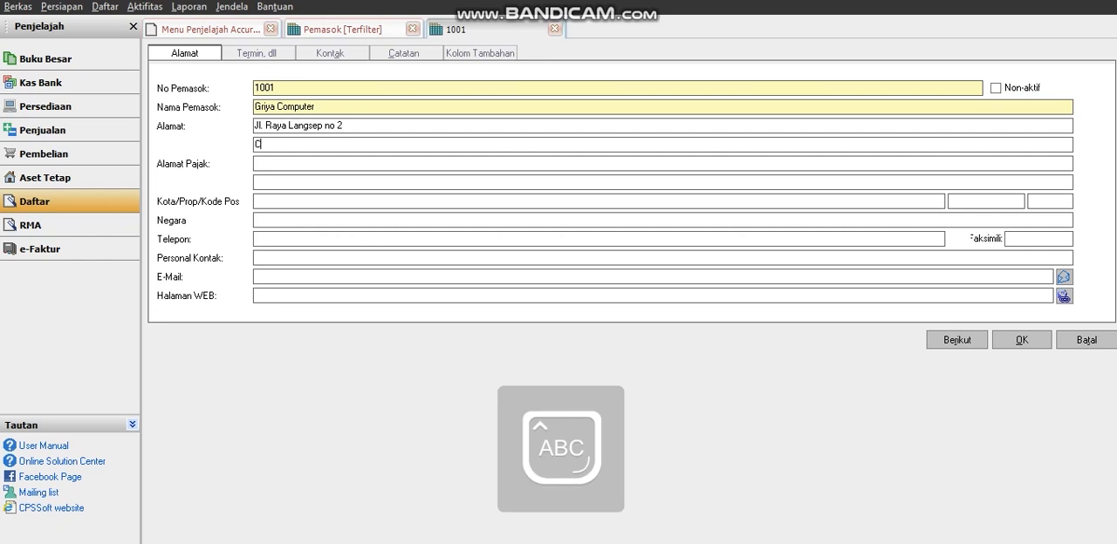
key(Caps_Lock)
text(yber)
key(Caps_Lock)
text(M)
key(Caps_Lock)
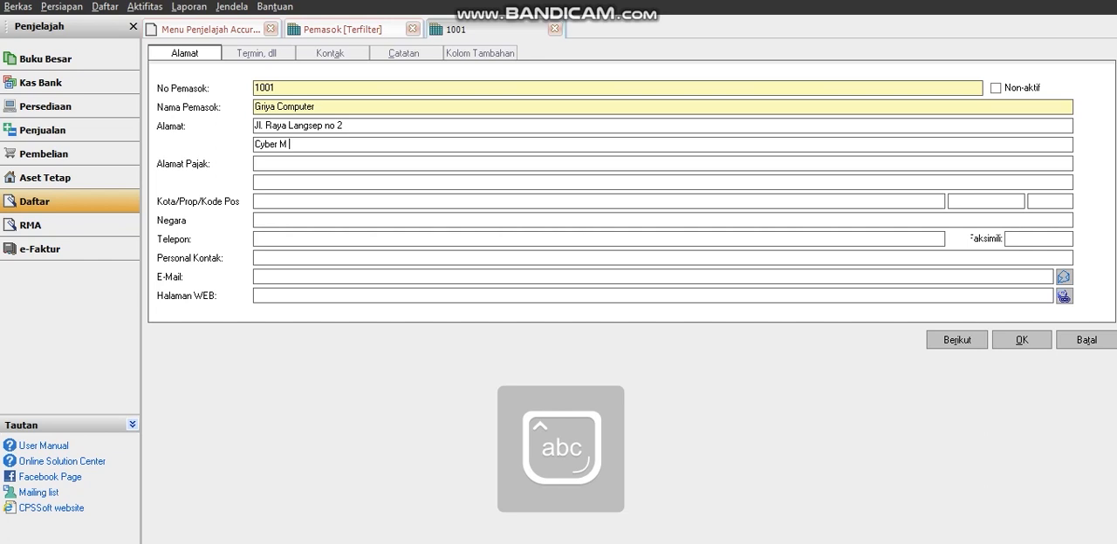
key(BackSpace)
key(Caps_Lock)
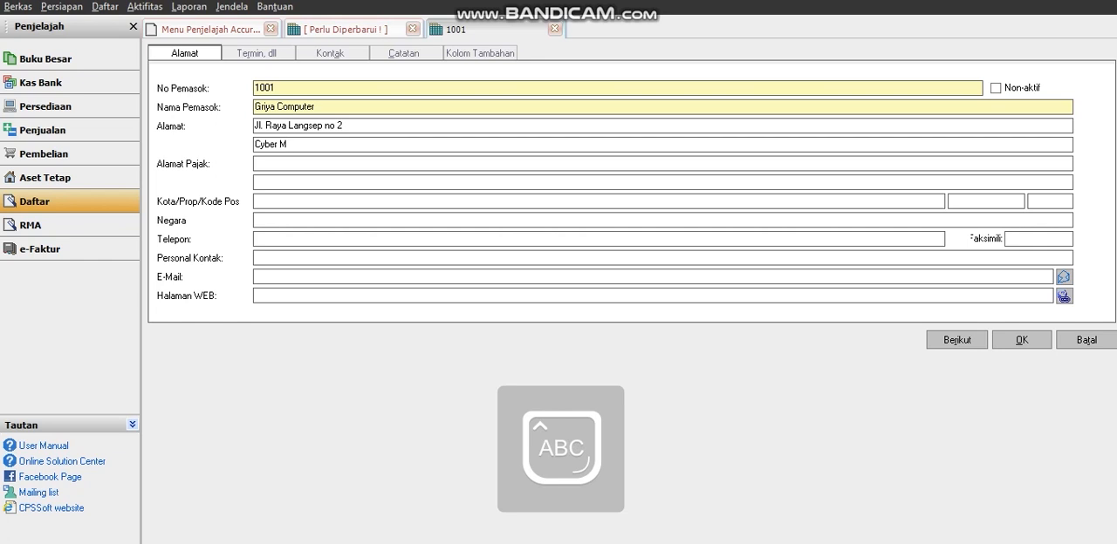
text(ALL)
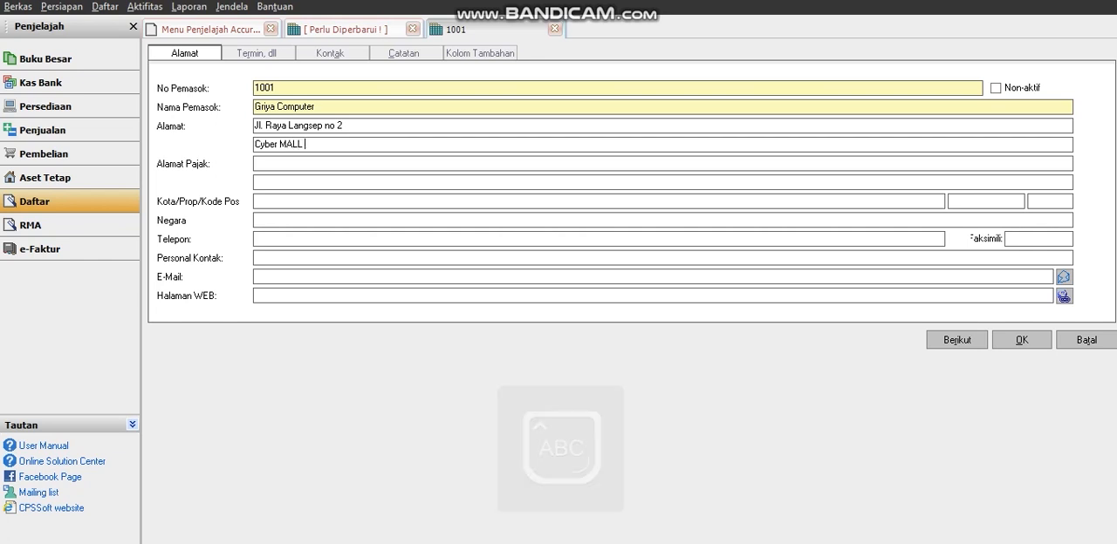
text( M)
key(Caps_Lock)
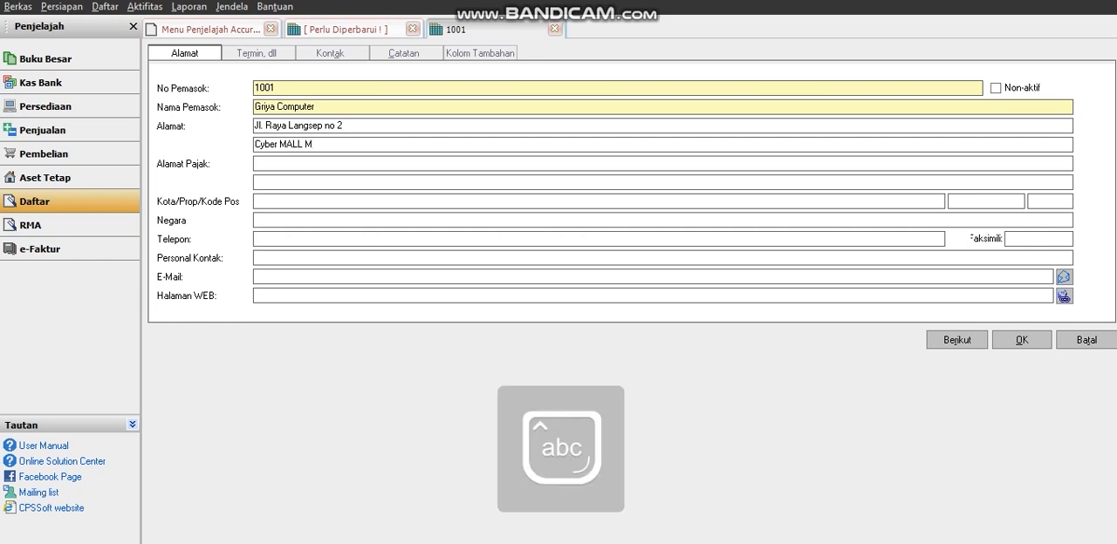
text(s)
key(BackSpace)
text(al)
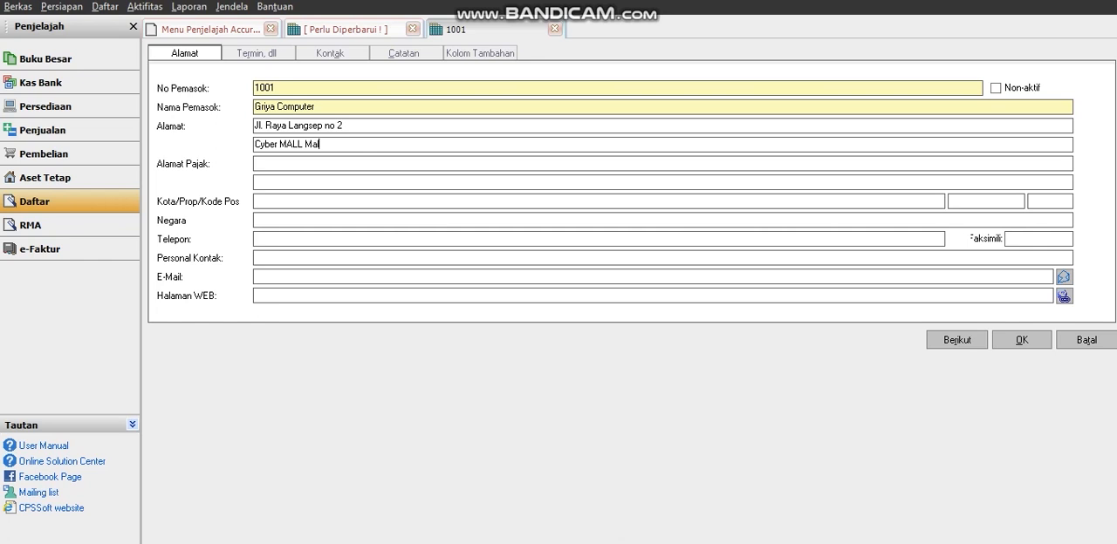
text(ang)
Fill in the city of the new supplier's address.
click(308, 201)
key(Caps_Lock)
text(M)
key(Caps_Lock)
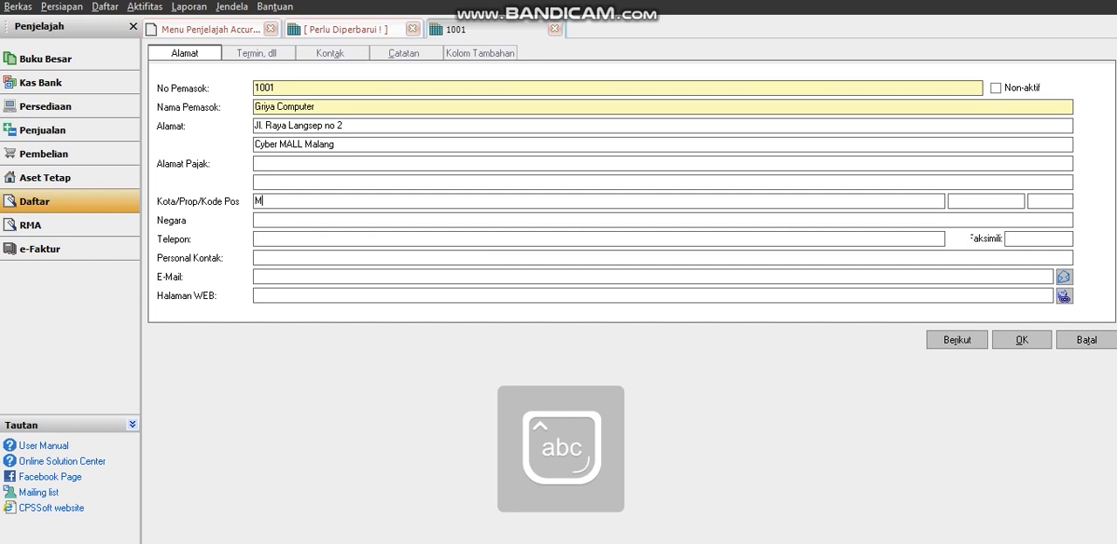
text(alang)
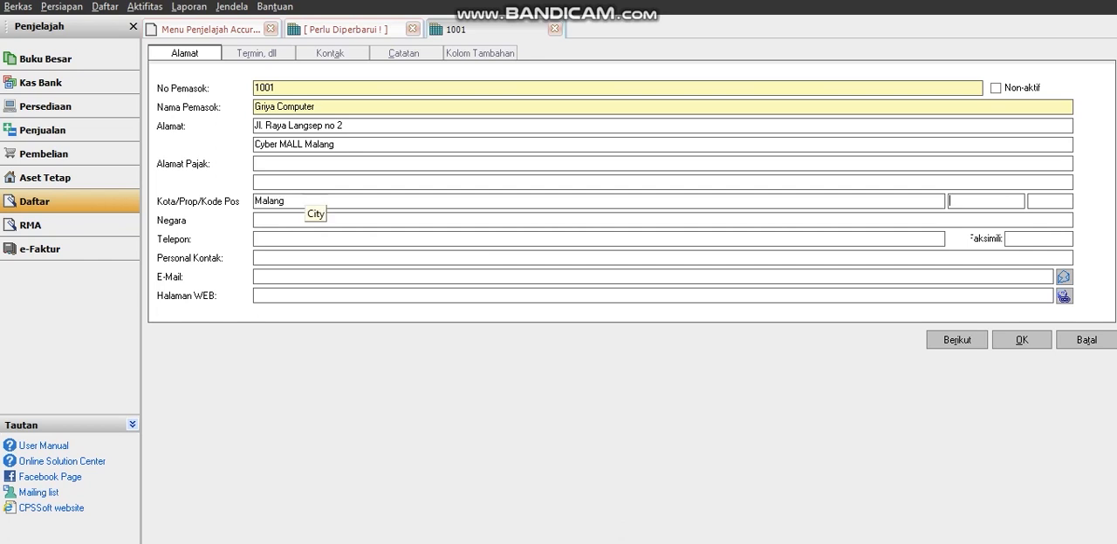
Fill in the province and postal code of the new supplier's address.
key(Caps_Lock)
text(J)
key(Caps_Lock)
text(awa)
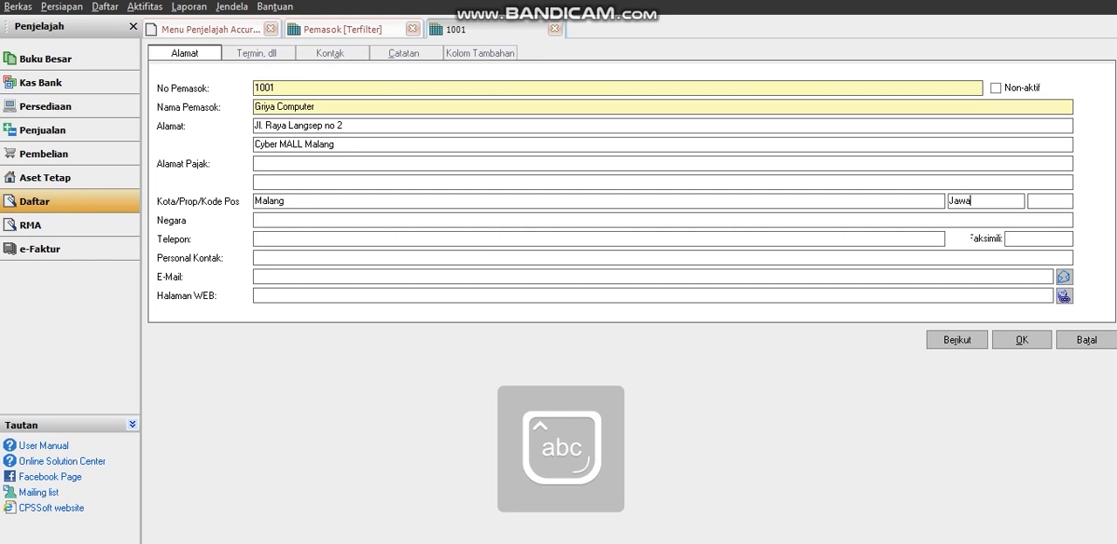
key(Caps_Lock)
text(T)
key(Caps_Lock)
text(imur)
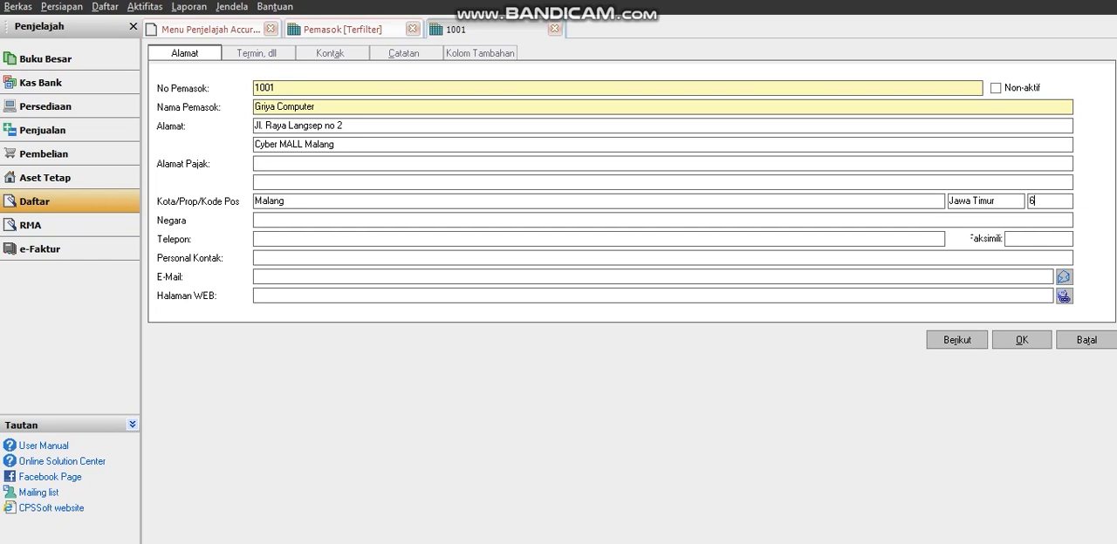
text(65164)
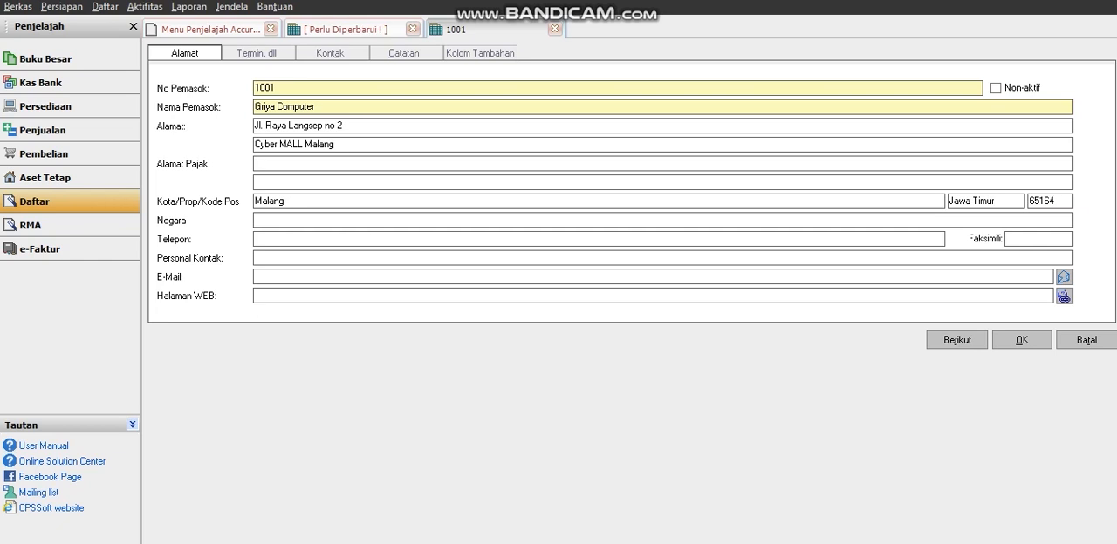
Set the country of the supplier's address to INDONESIA.
click(254, 220)
key(Caps_Lock)
text(IND)
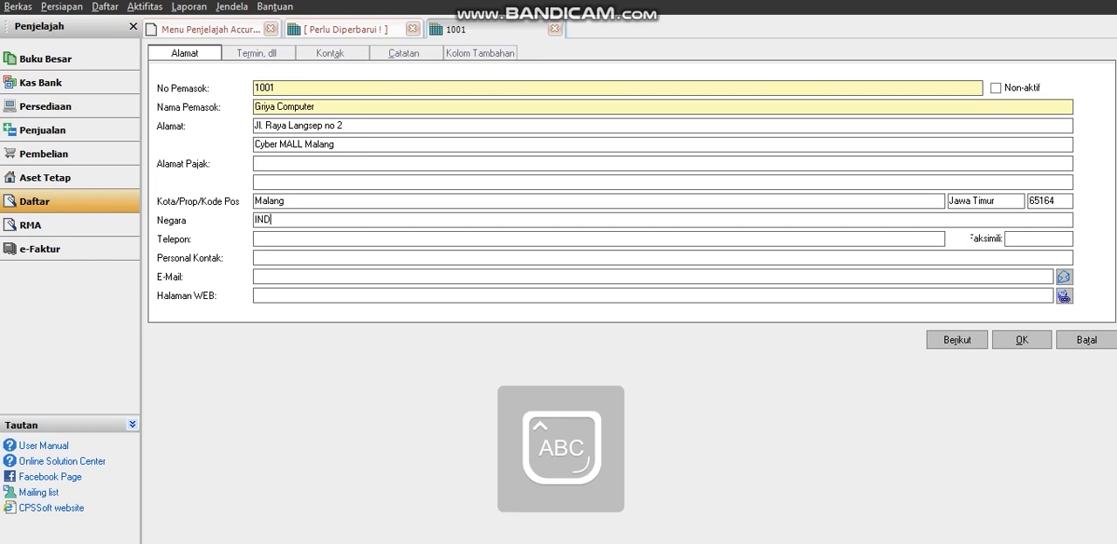
text(ONESI)
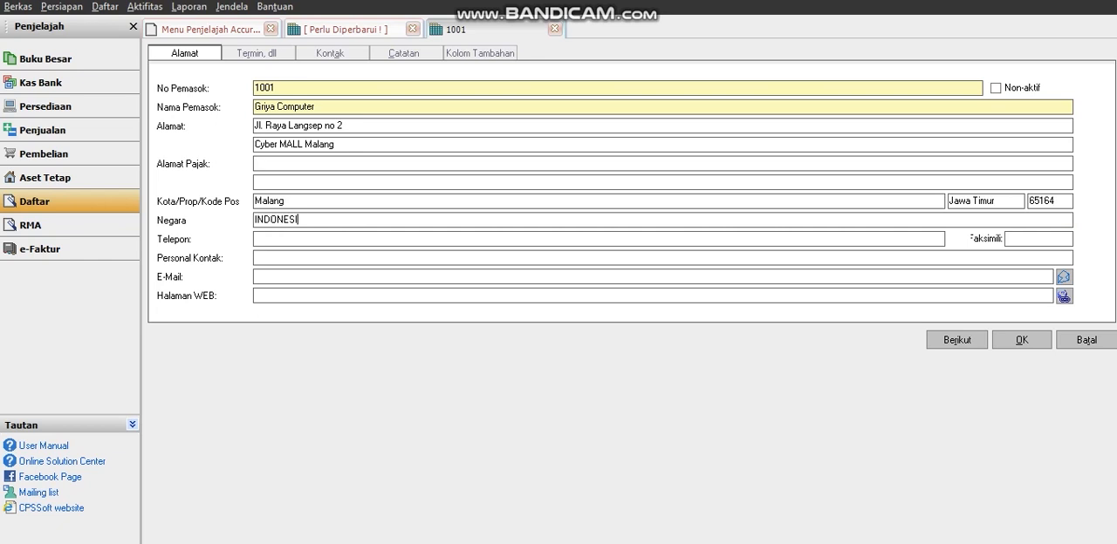
text(A)
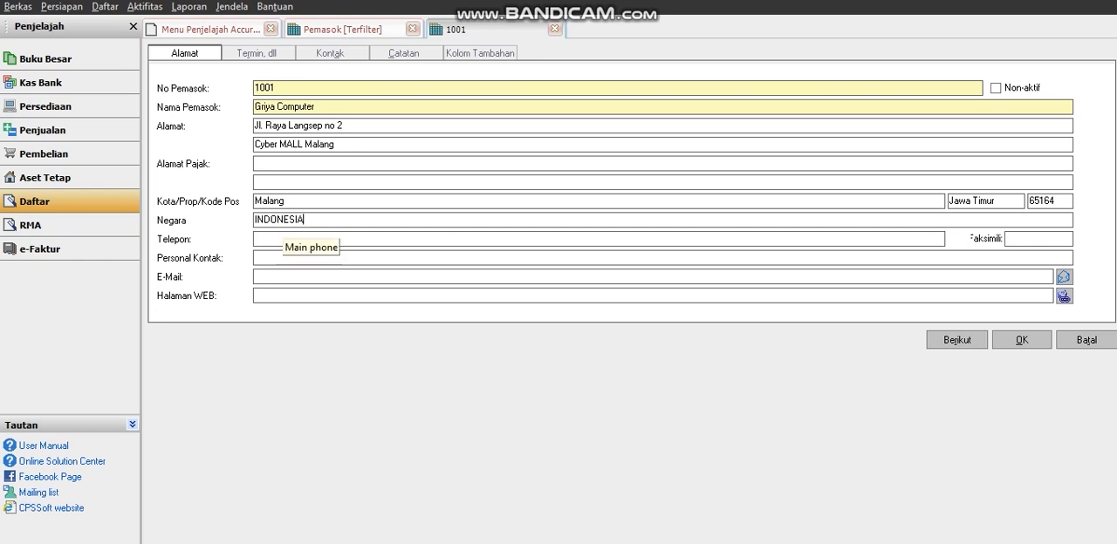
Fill in the supplier's personal contact field with the contact phone number.
click(276, 238)
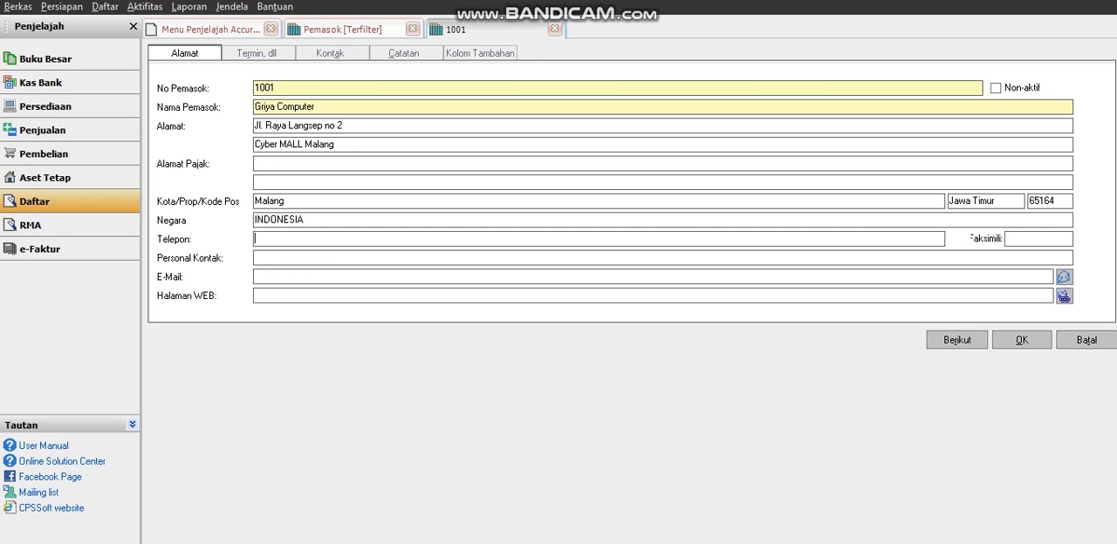
click(276, 258)
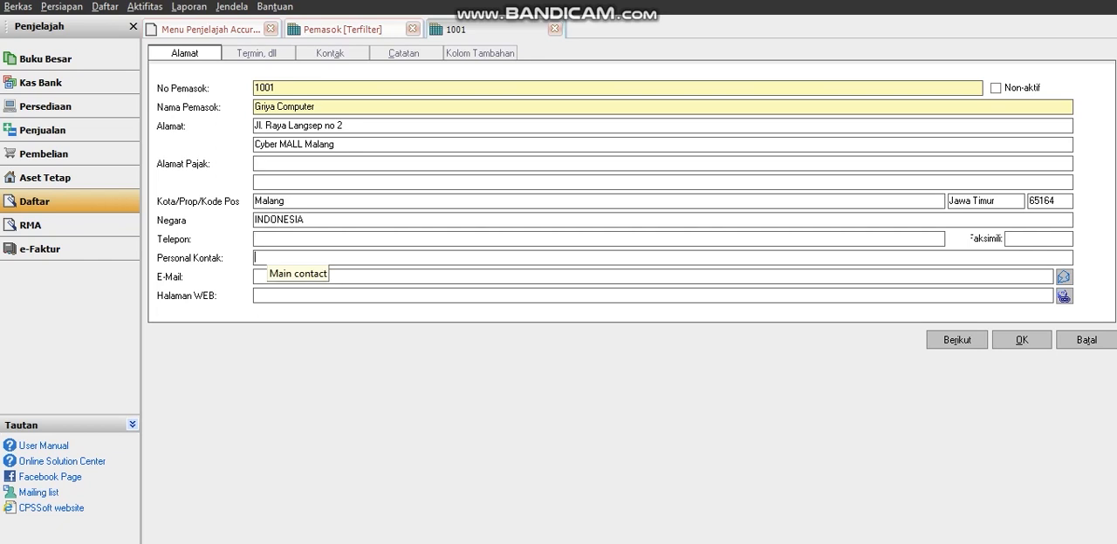
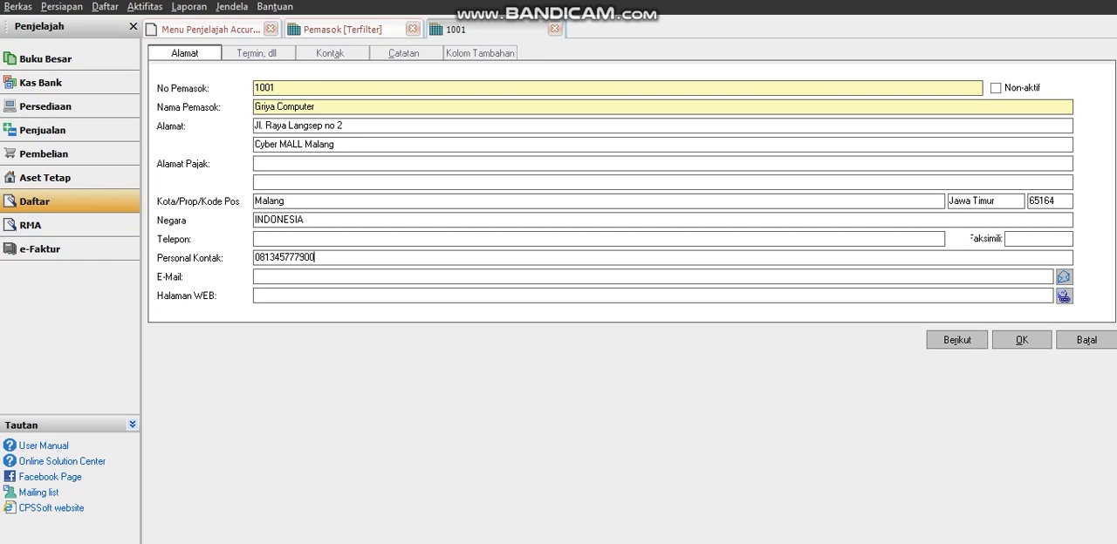
Set the supplier's payment term to C.O.D and keep Rupiah as the currency.
click(256, 53)
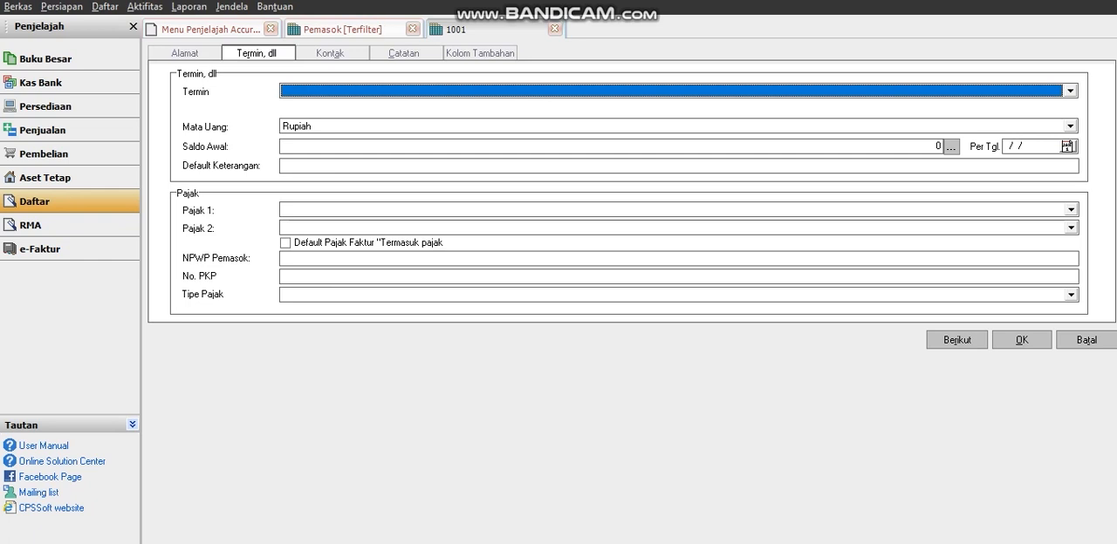
click(1071, 91)
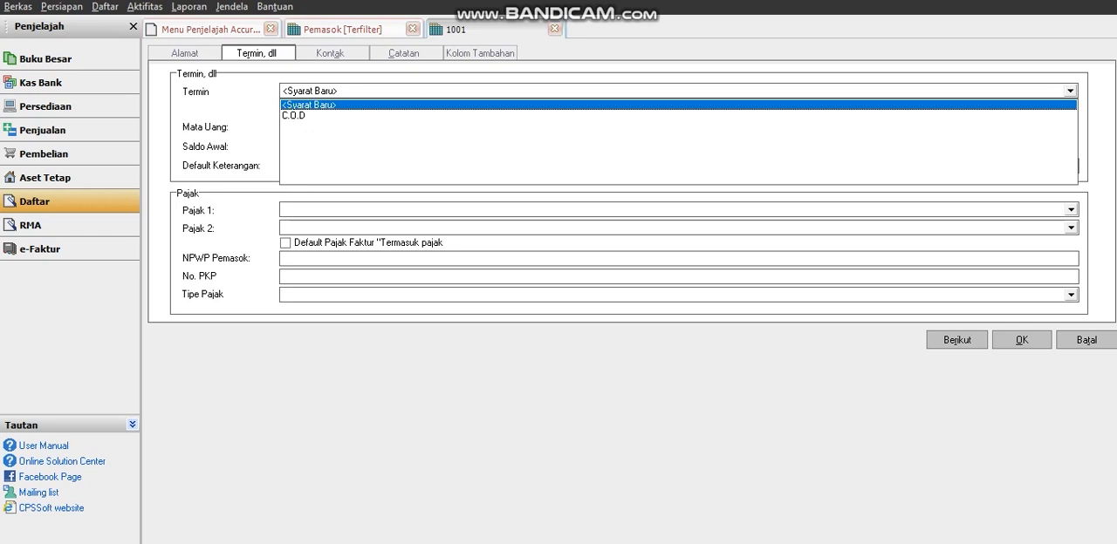
key(Return)
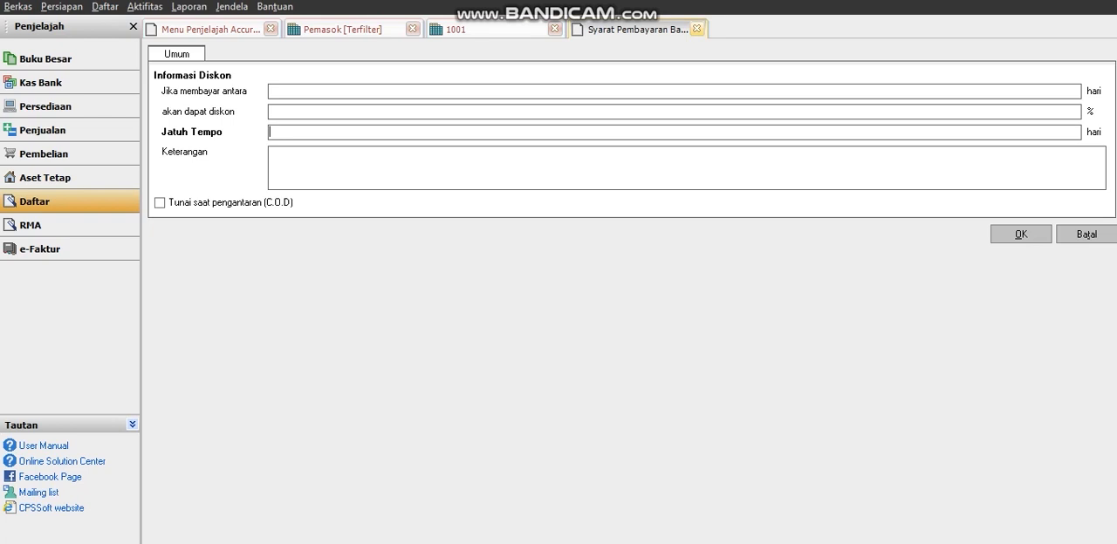
click(697, 29)
click(294, 116)
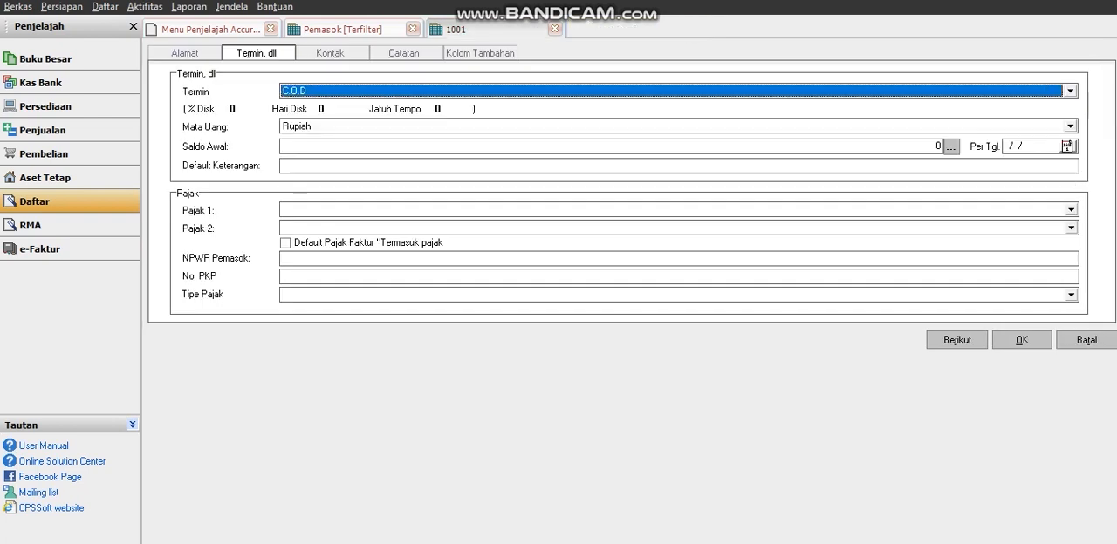
click(1070, 126)
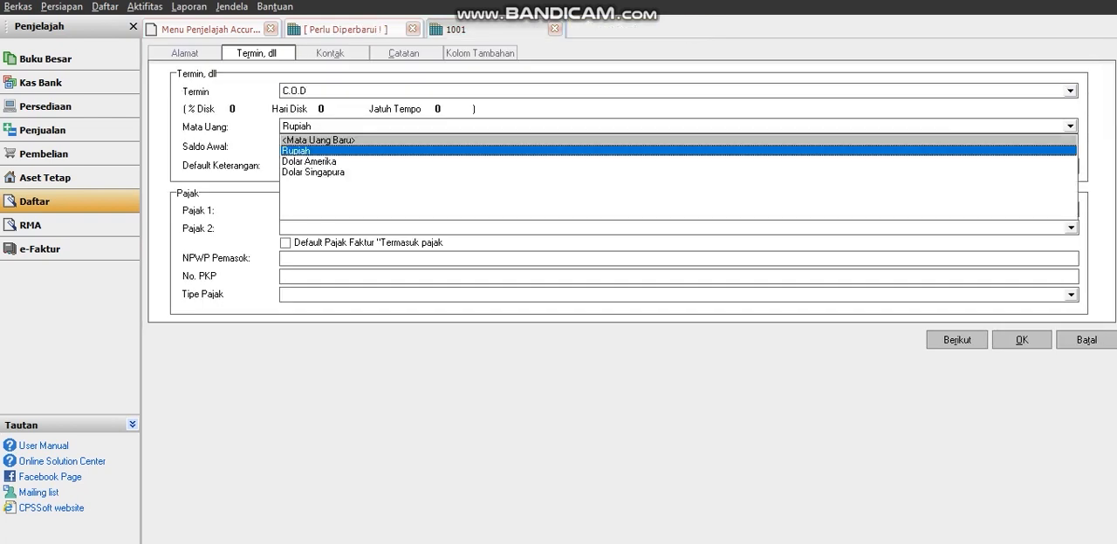
key(Return)
key(Tab)
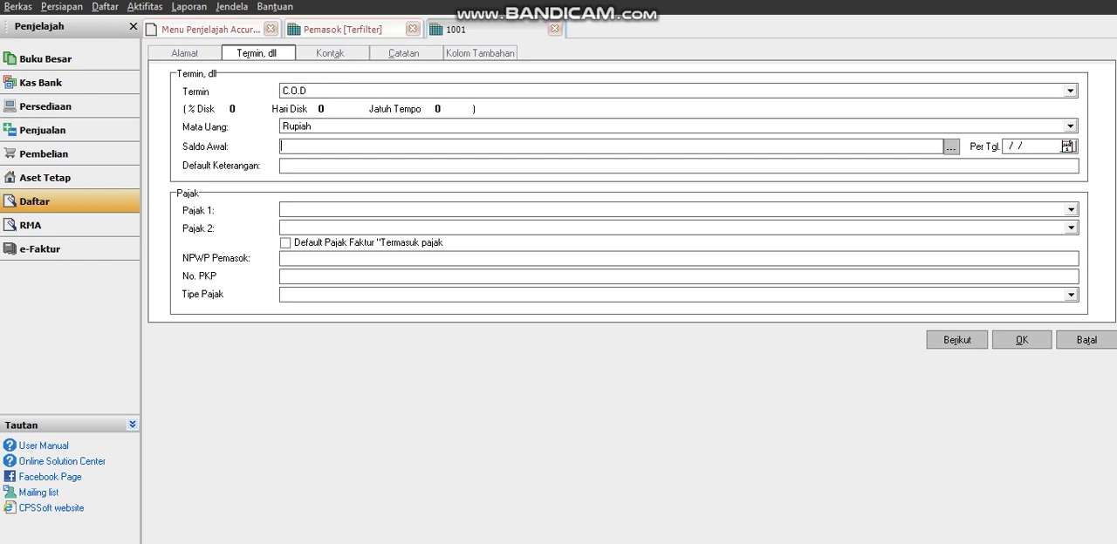
Create a new contact for the supplier and enter the contact's first name.
click(329, 53)
click(183, 296)
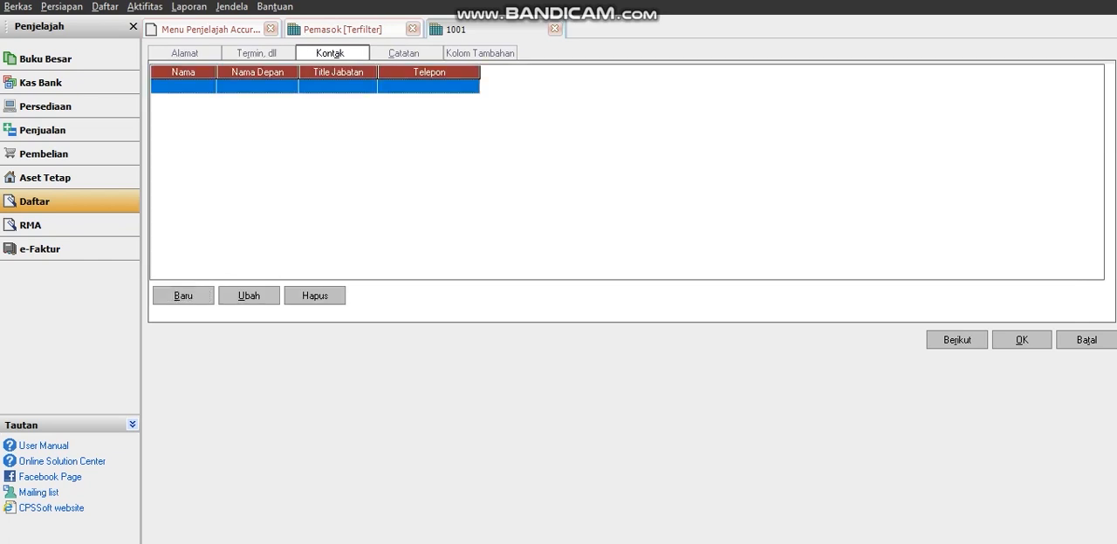
click(185, 53)
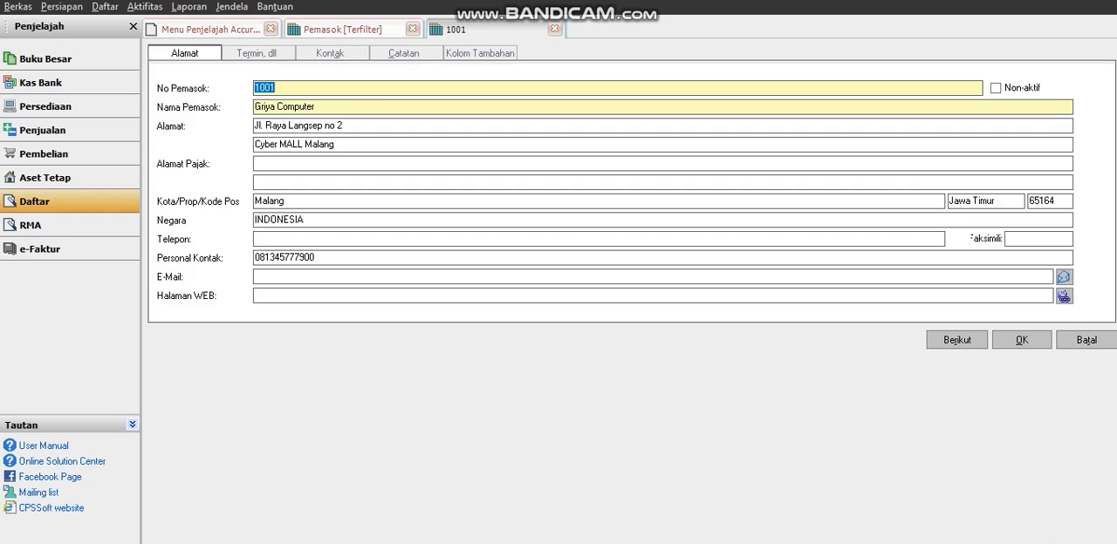
click(330, 53)
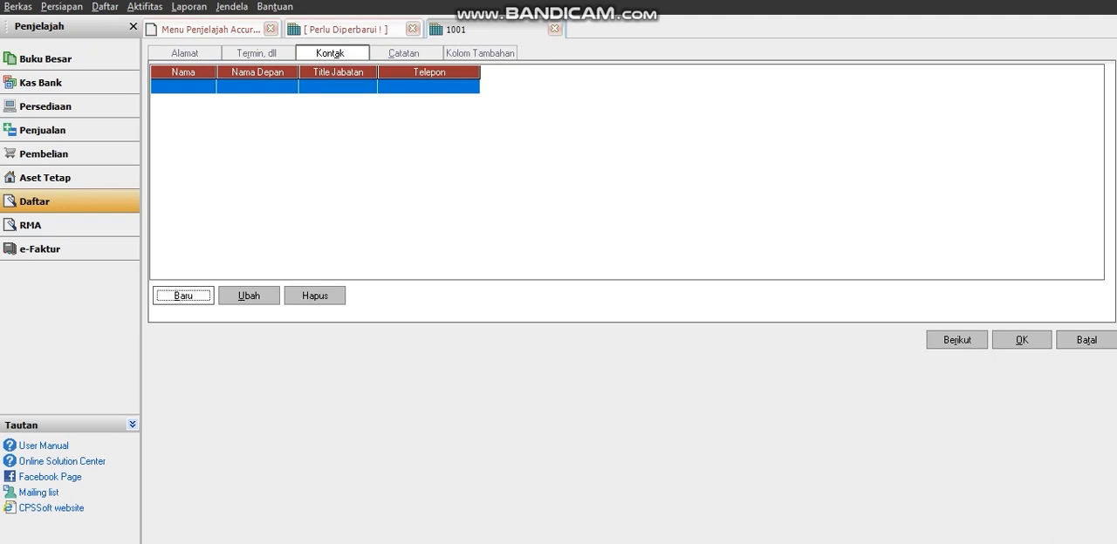
click(183, 296)
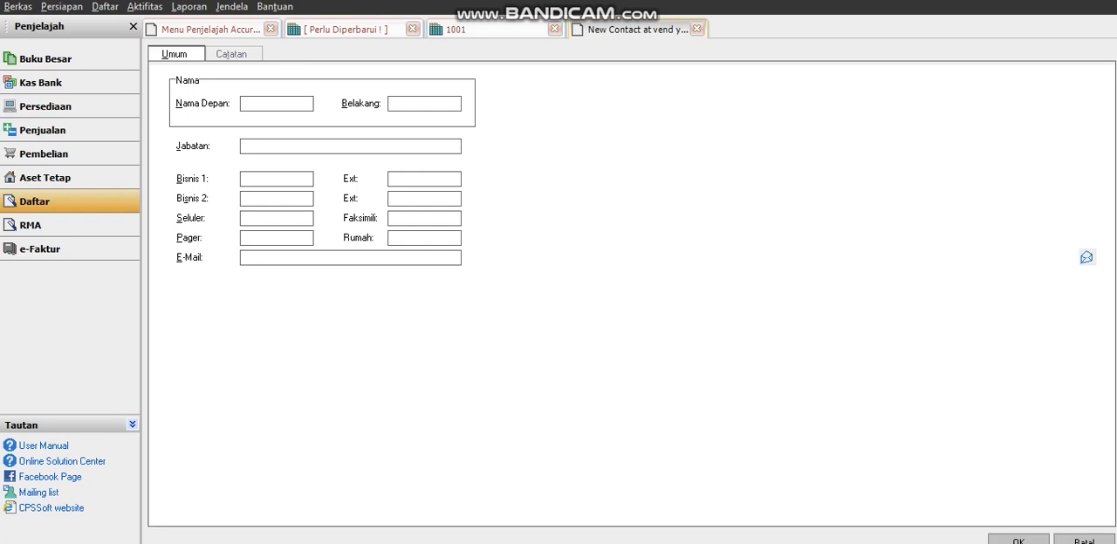
text(Iwan)
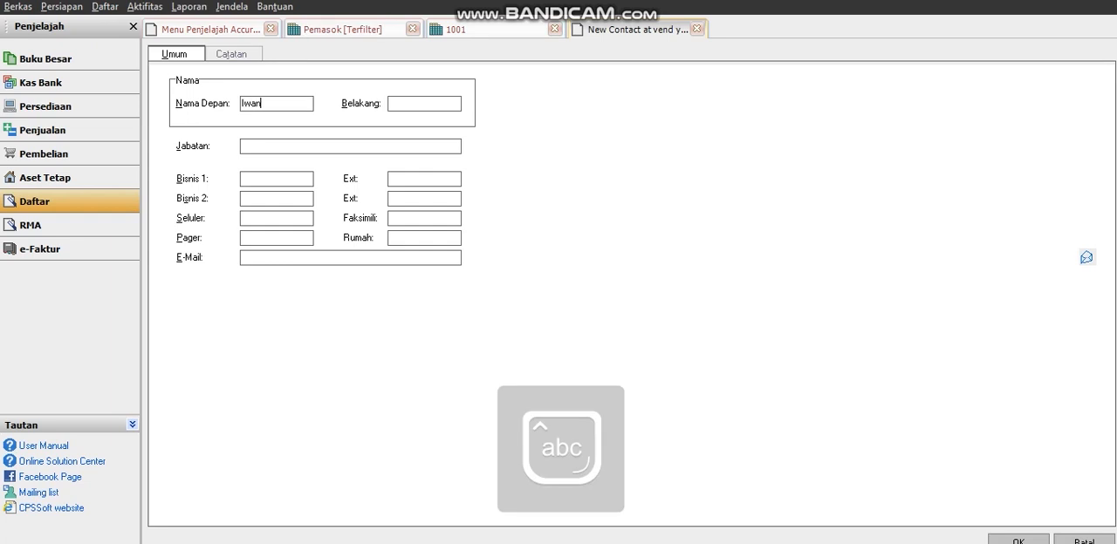
key(Tab)
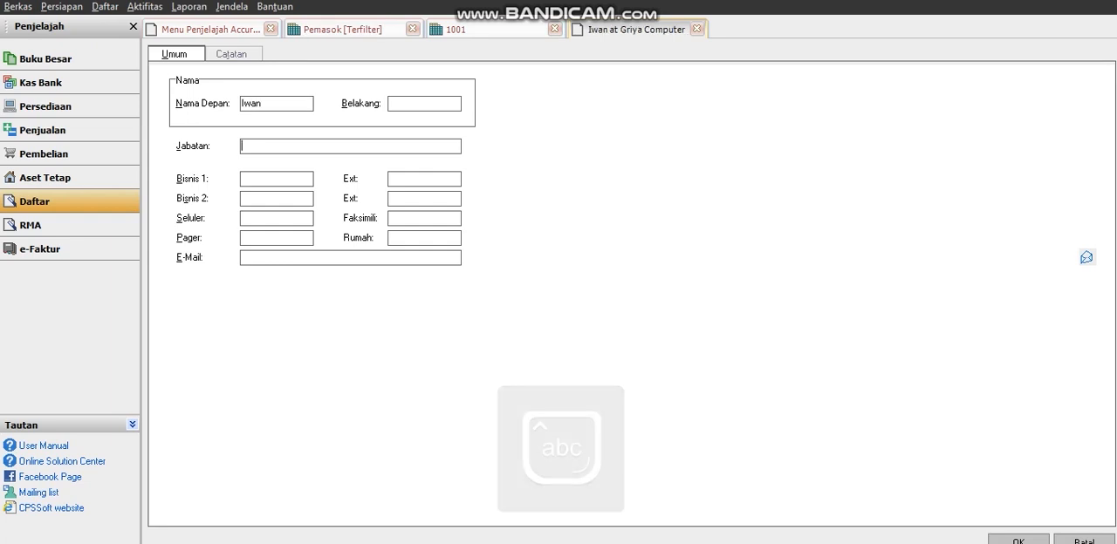
Set the new contact's job title to Kepala Toko.
key(Caps_Lock)
text(K)
key(Caps_Lock)
text(epla)
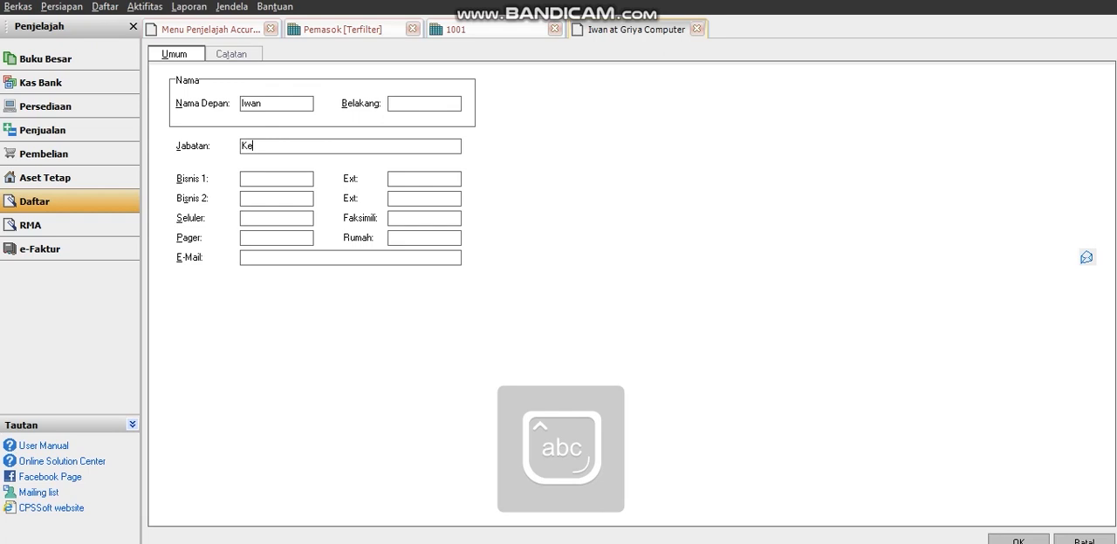
key(BackSpace)
key(BackSpace)
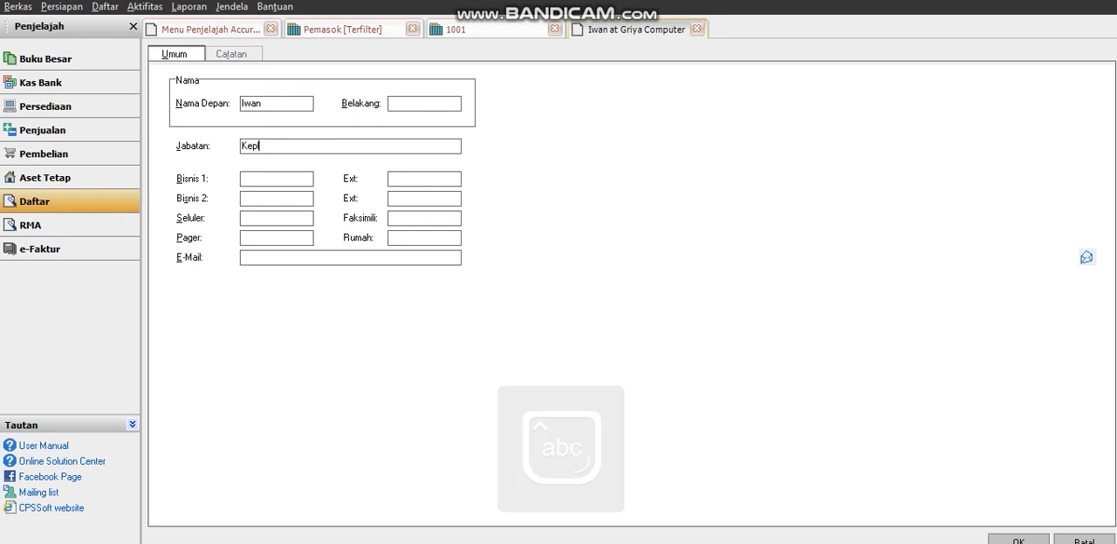
text(ala)
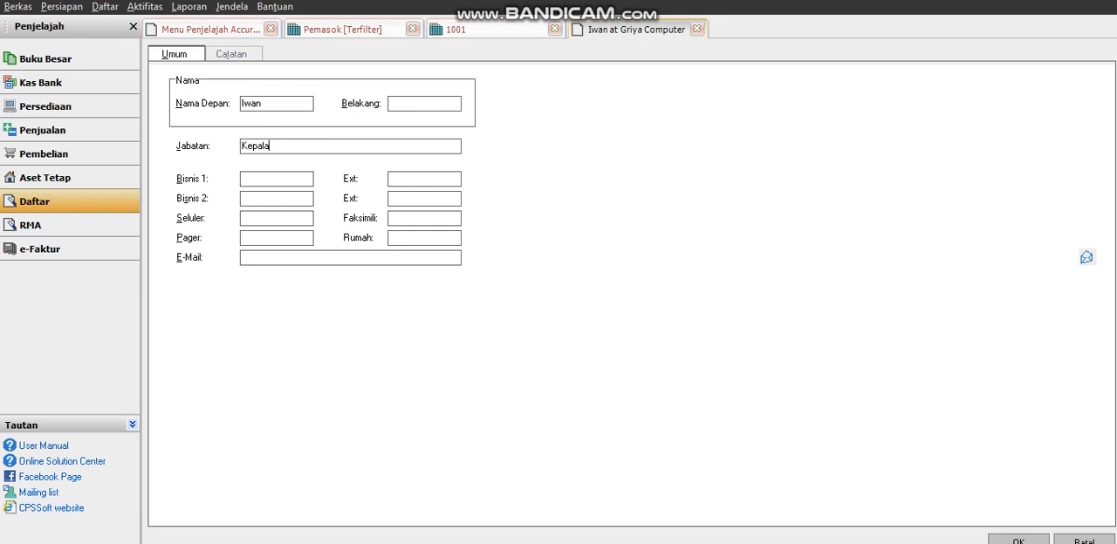
key(Caps_Lock)
text(T)
key(Caps_Lock)
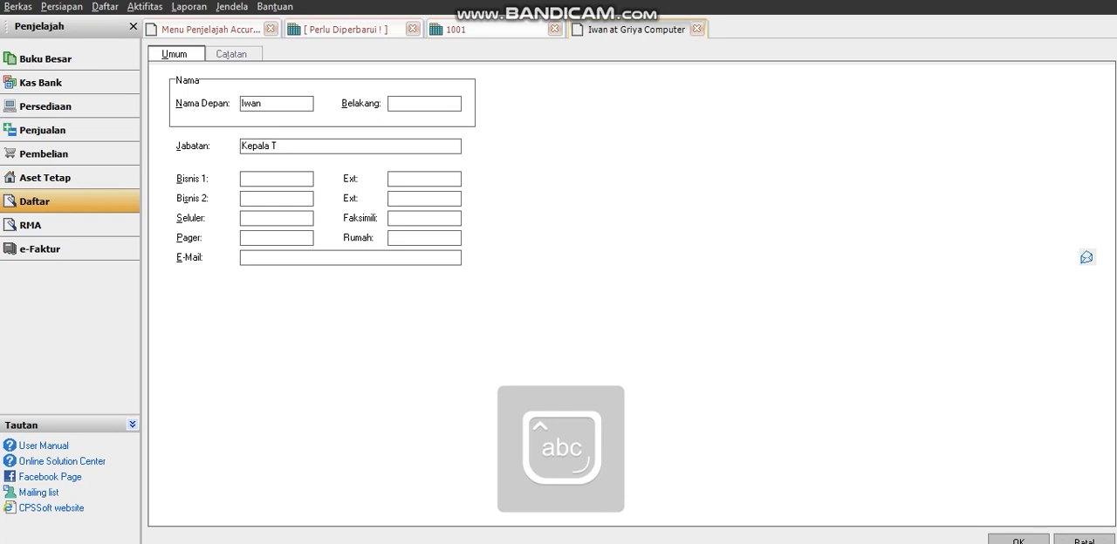
text(oko)
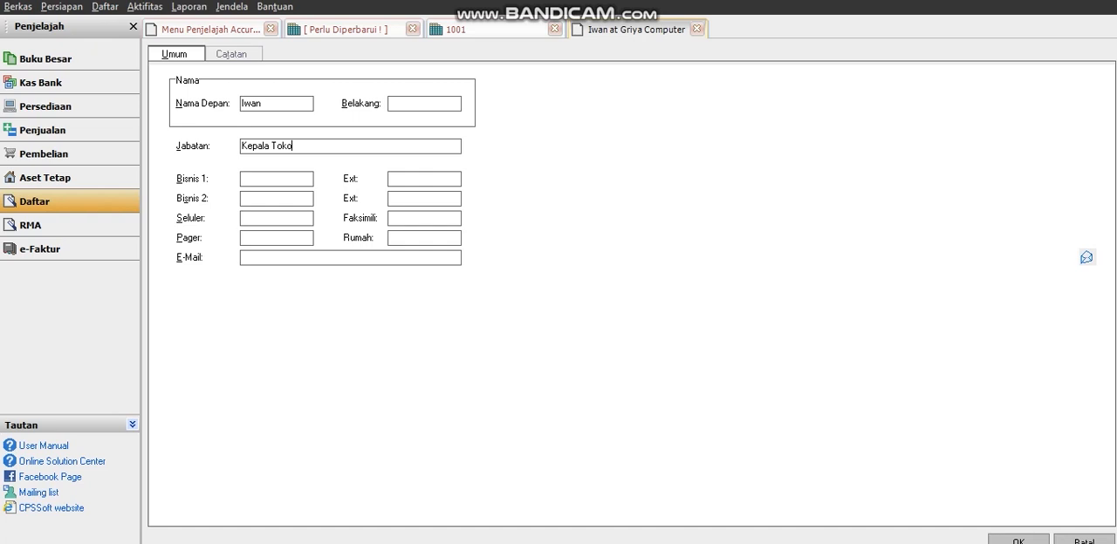
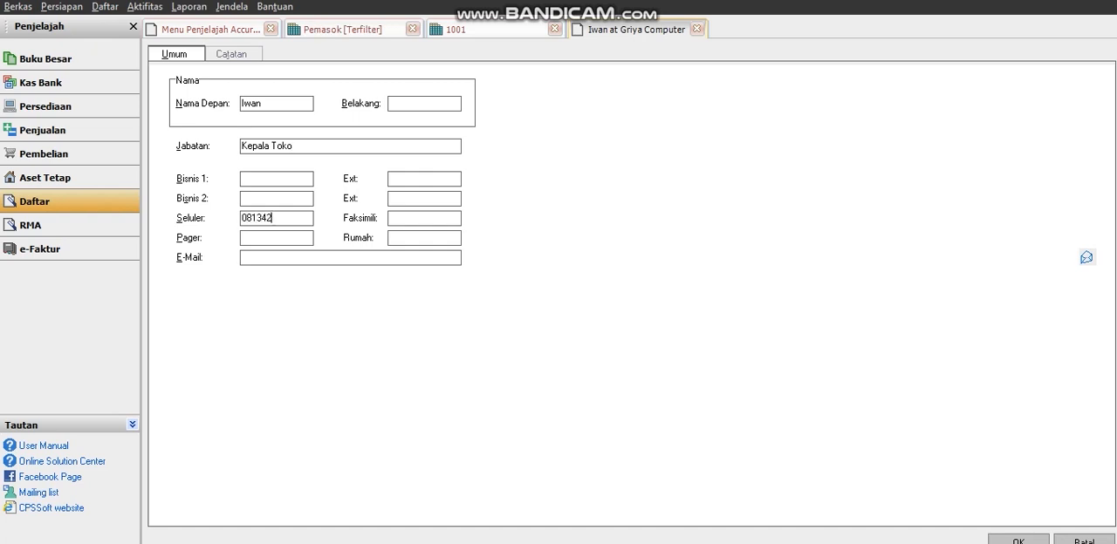
Enter the contact's mobile phone number and save the contact to the supplier.
click(1018, 541)
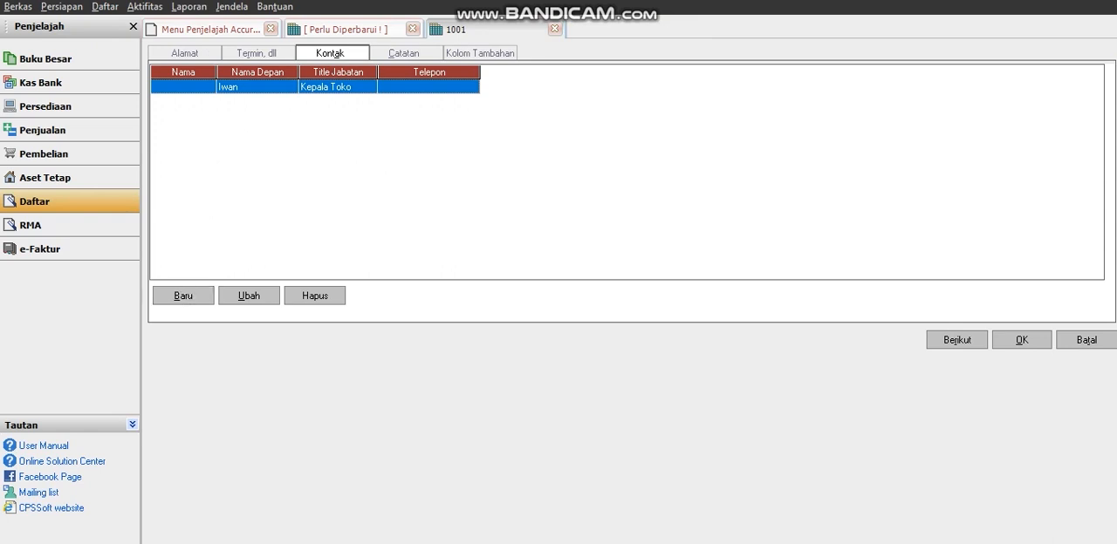
Look through the supplier's notes page and the options for defining additional columns.
click(404, 53)
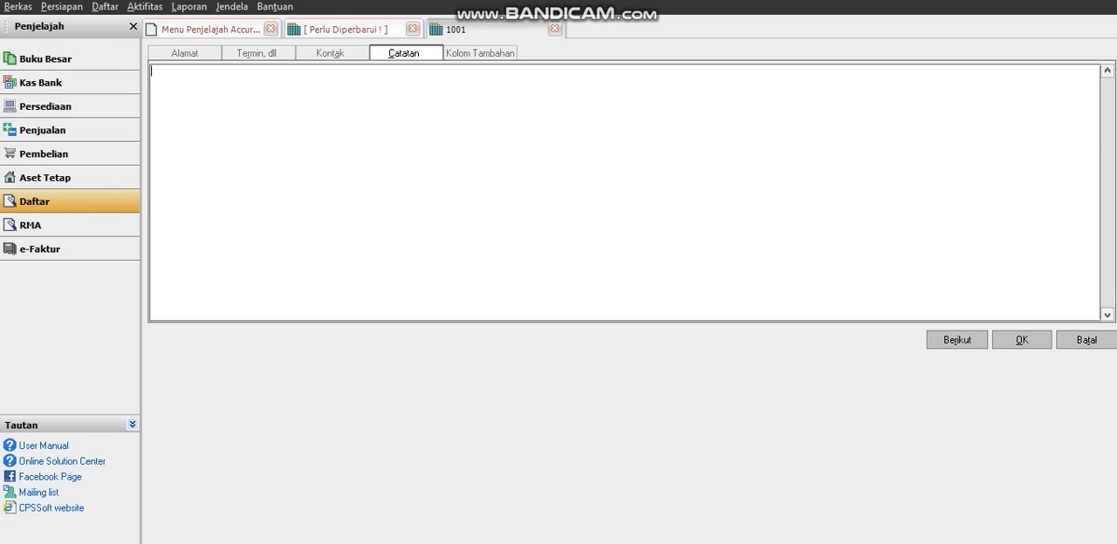
click(480, 53)
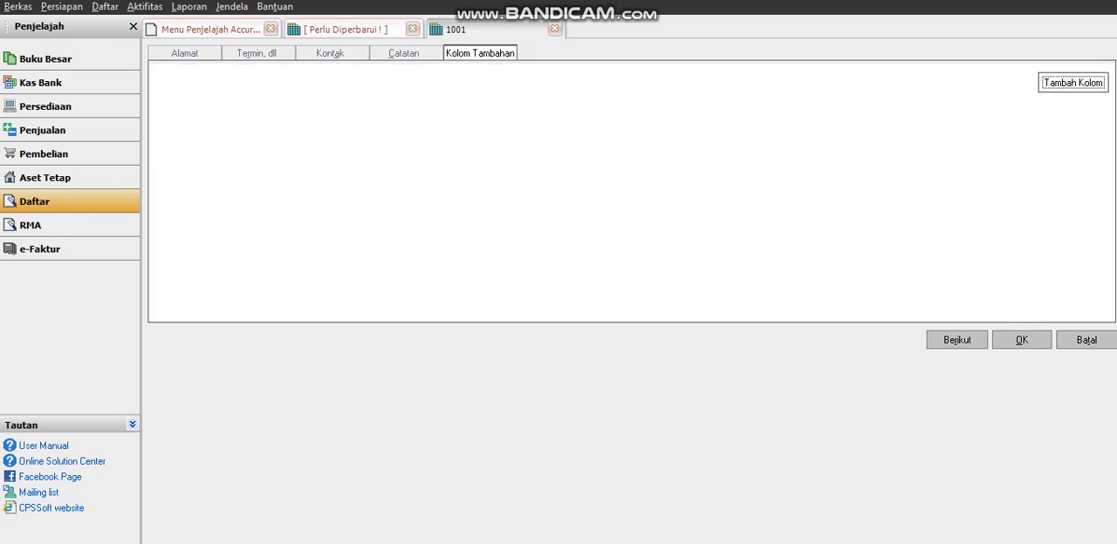
click(1073, 83)
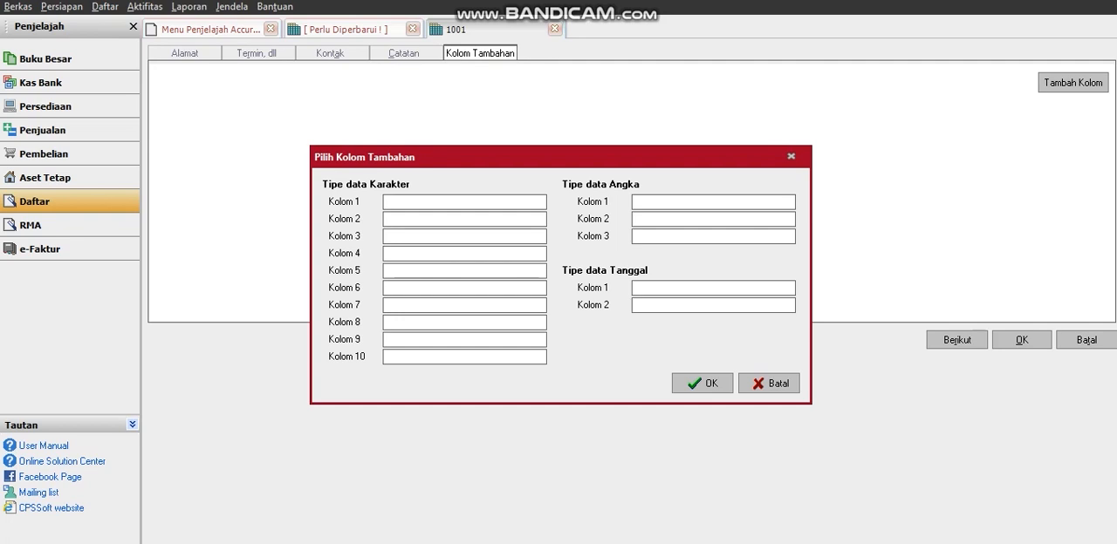
click(792, 157)
Save the Griya Computer supplier record and refresh the supplier list.
click(1022, 340)
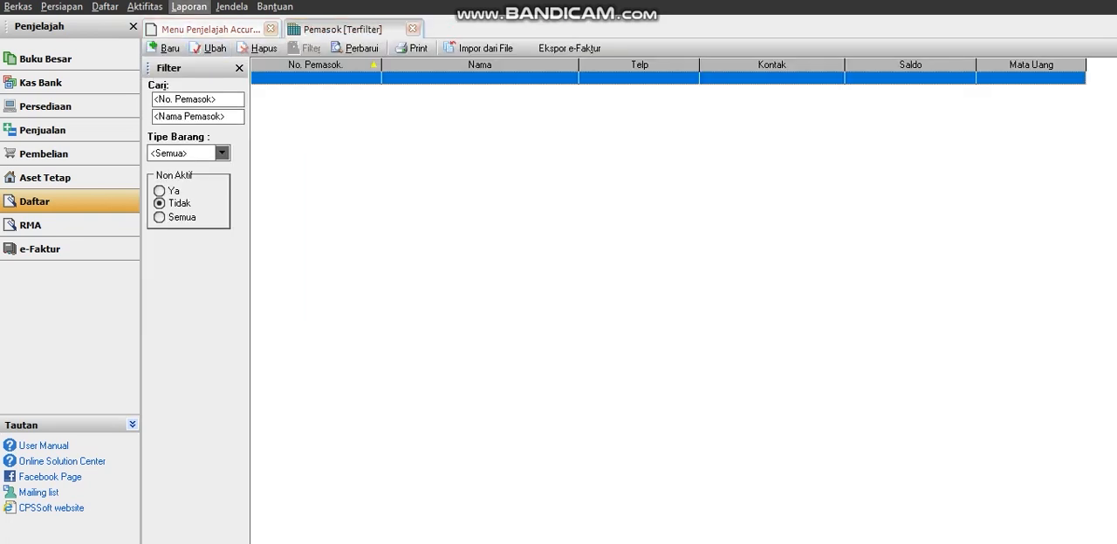
click(356, 49)
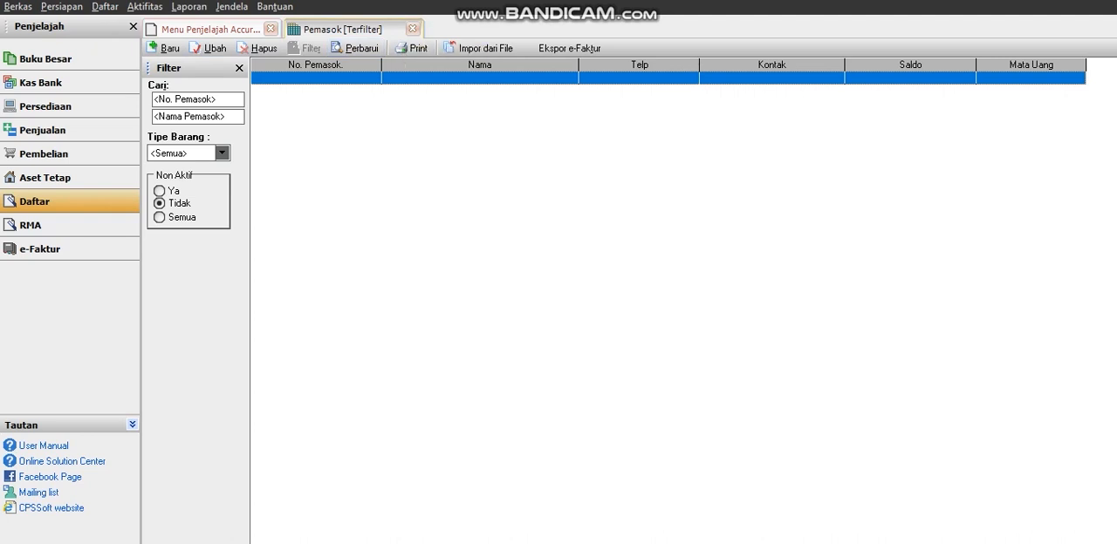
click(356, 48)
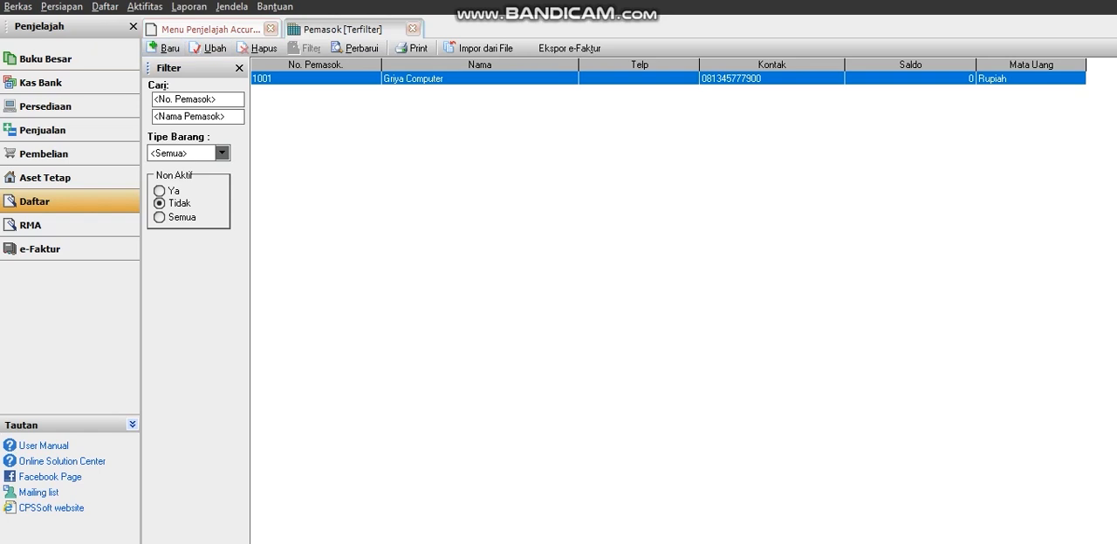
Examine how suppliers are imported from a file, including the Excel (*.xls) file type, and close the import without loading anything.
click(477, 48)
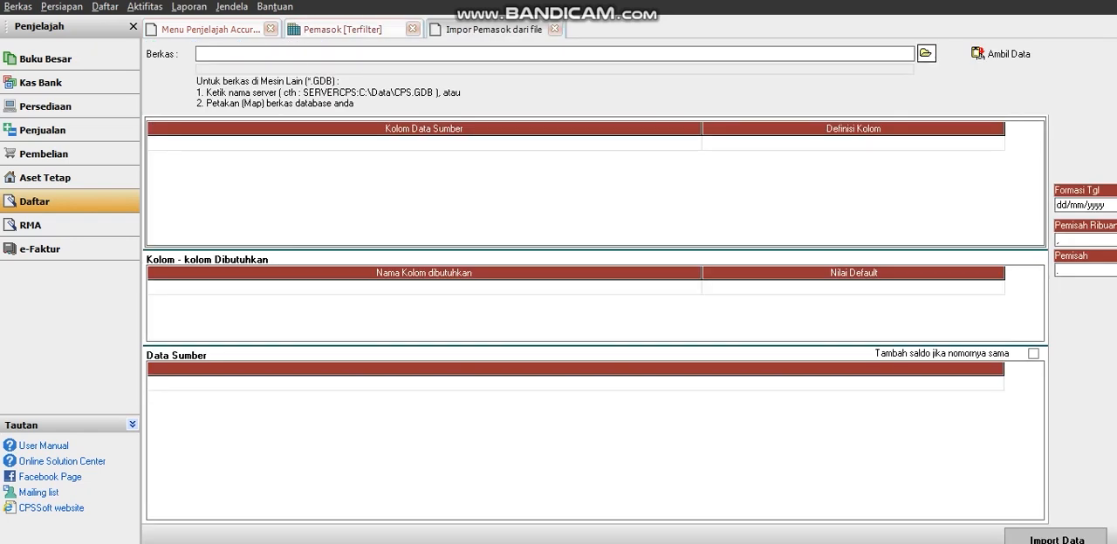
click(925, 54)
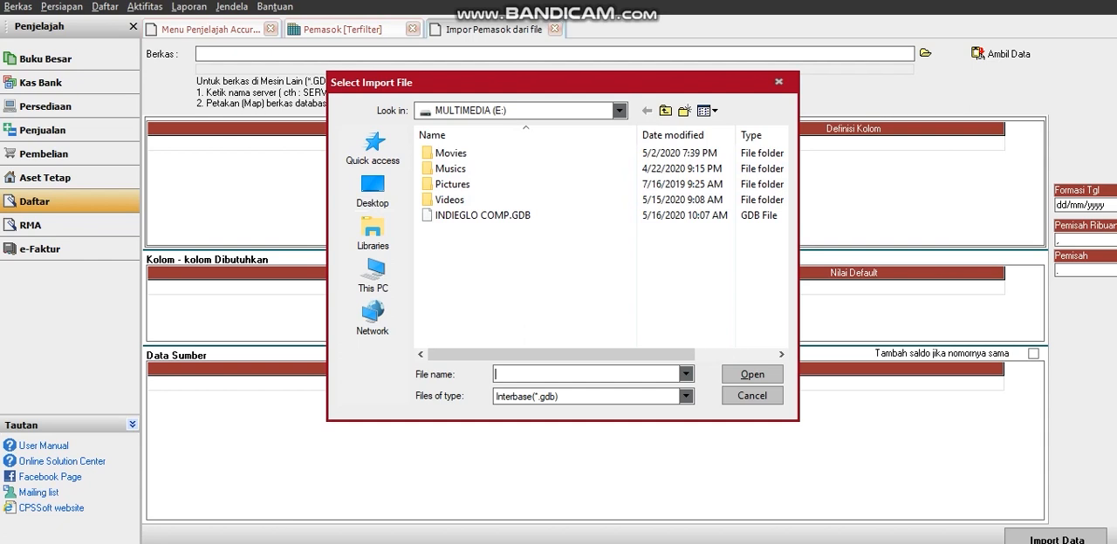
click(686, 396)
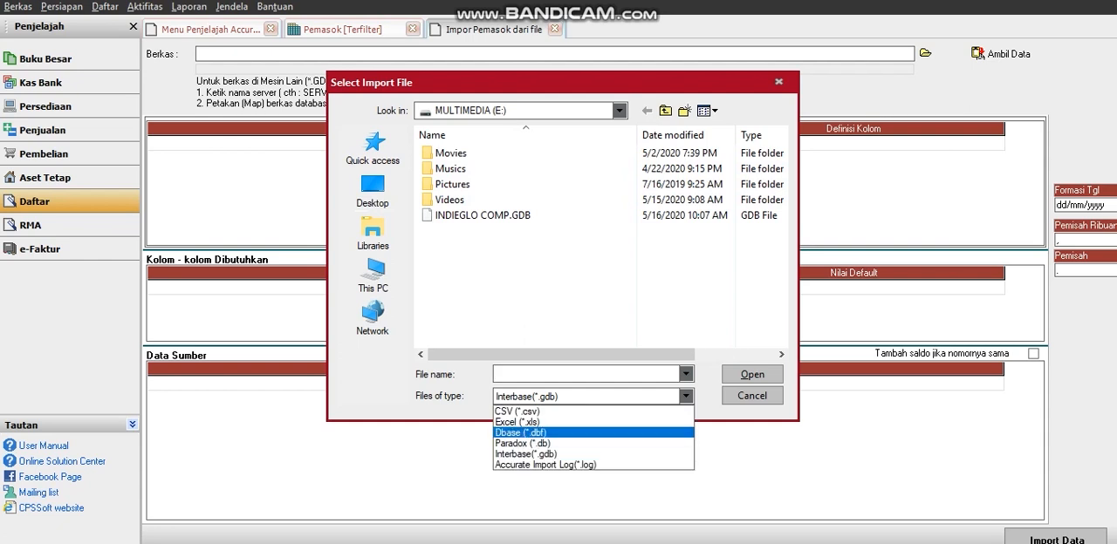
click(516, 422)
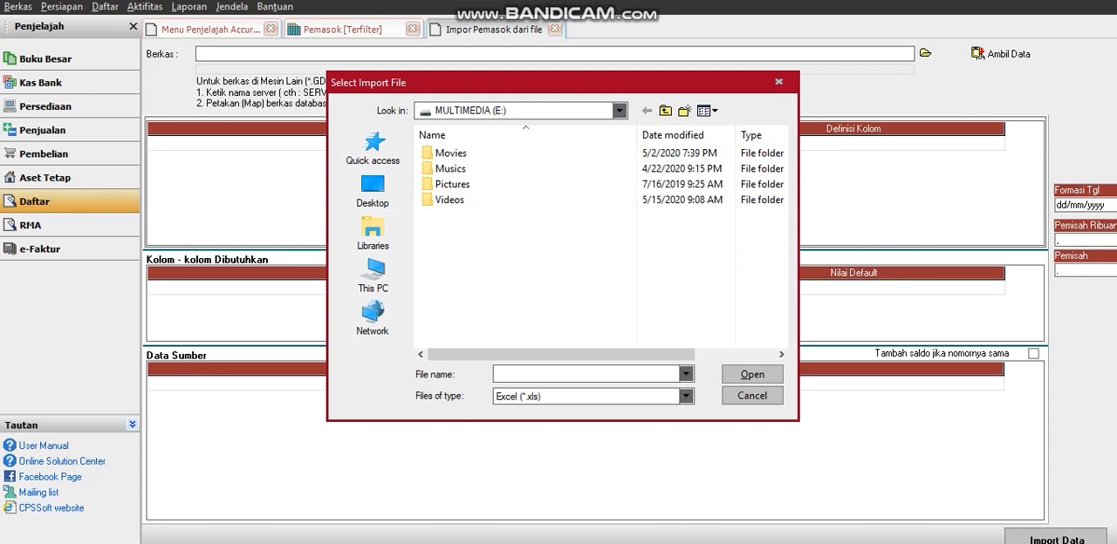
click(778, 82)
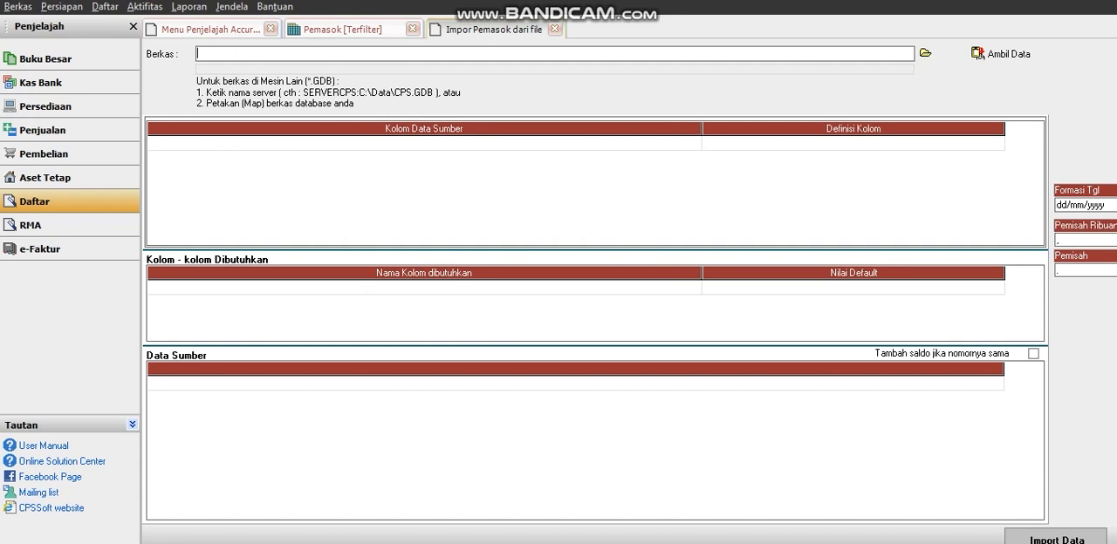
click(554, 28)
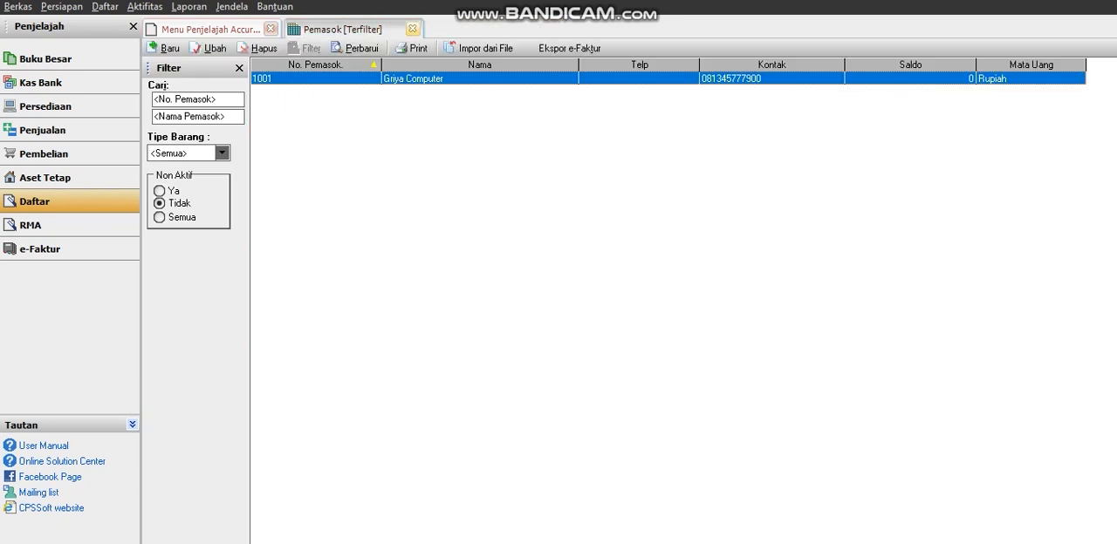
Close the supplier list and open the warehouse list (Daftar Gudang) from the inventory module.
click(413, 28)
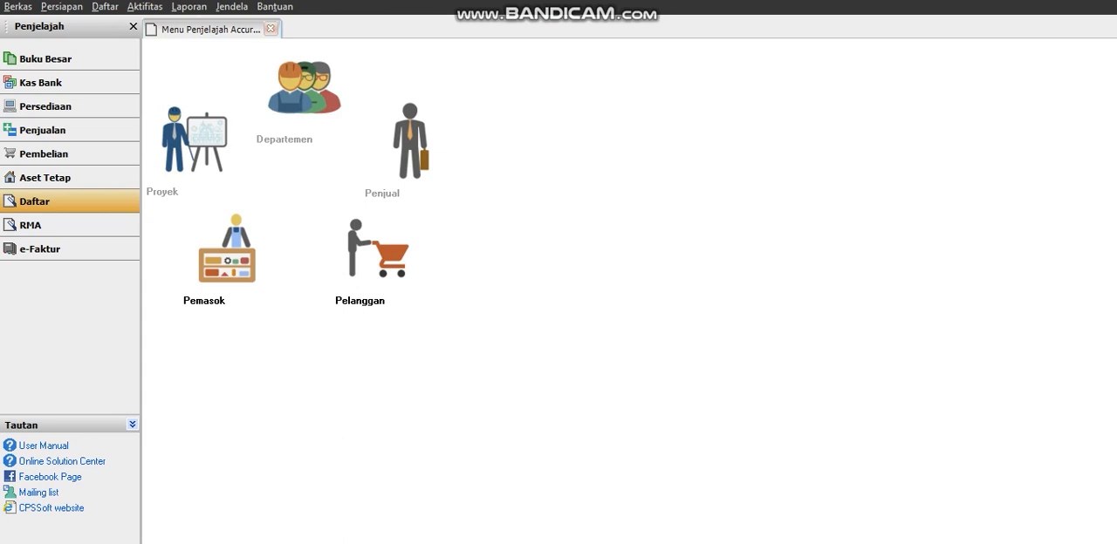
click(271, 29)
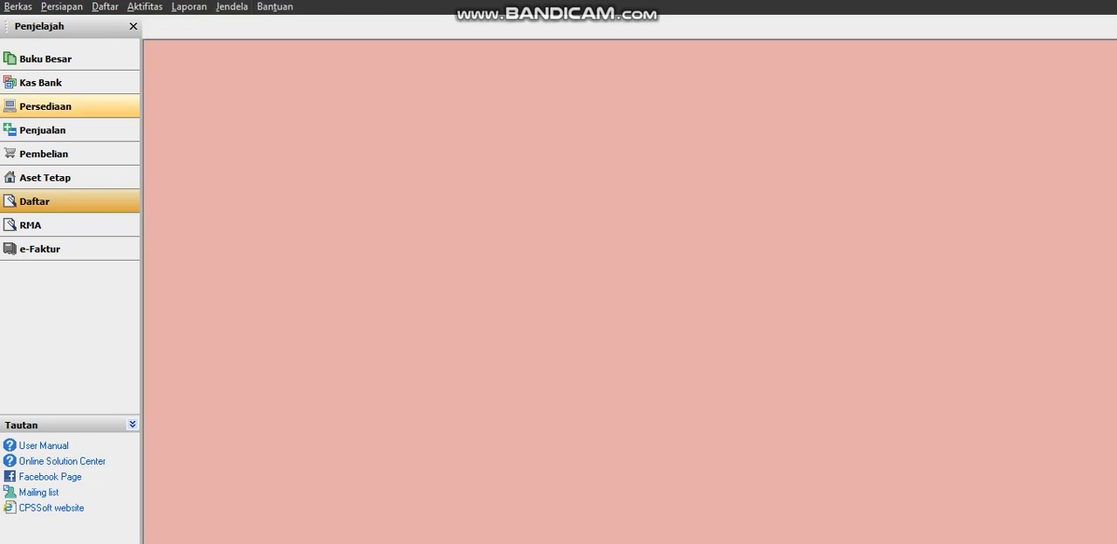
click(45, 106)
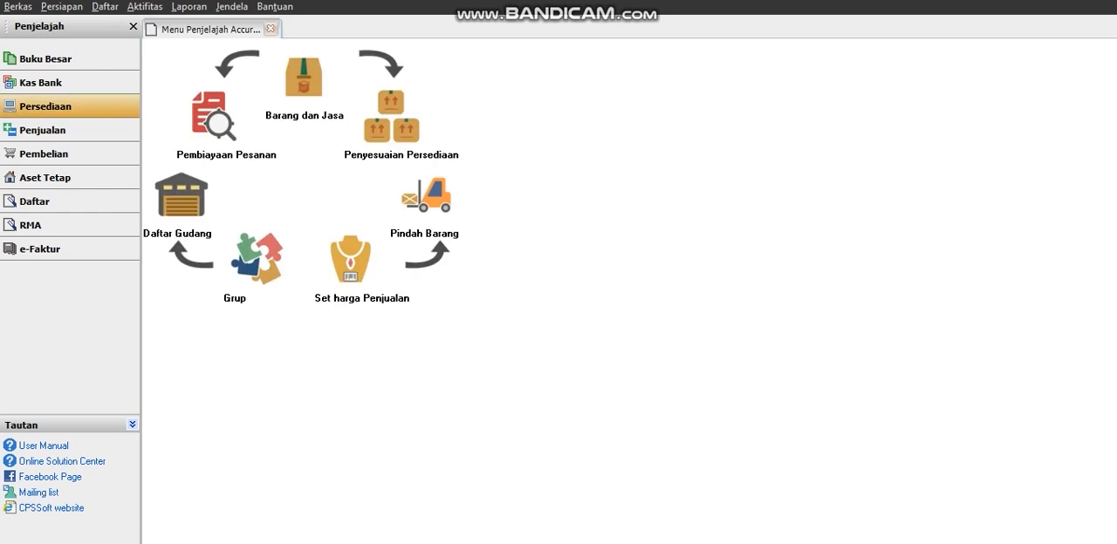
click(182, 196)
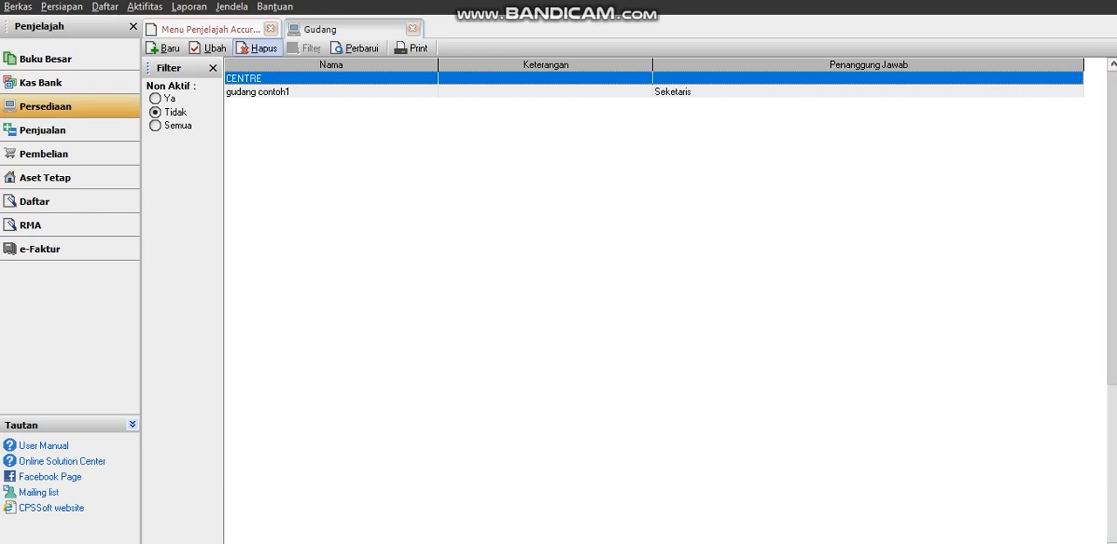
Try to delete the CENTRE warehouse from the warehouse list.
click(258, 48)
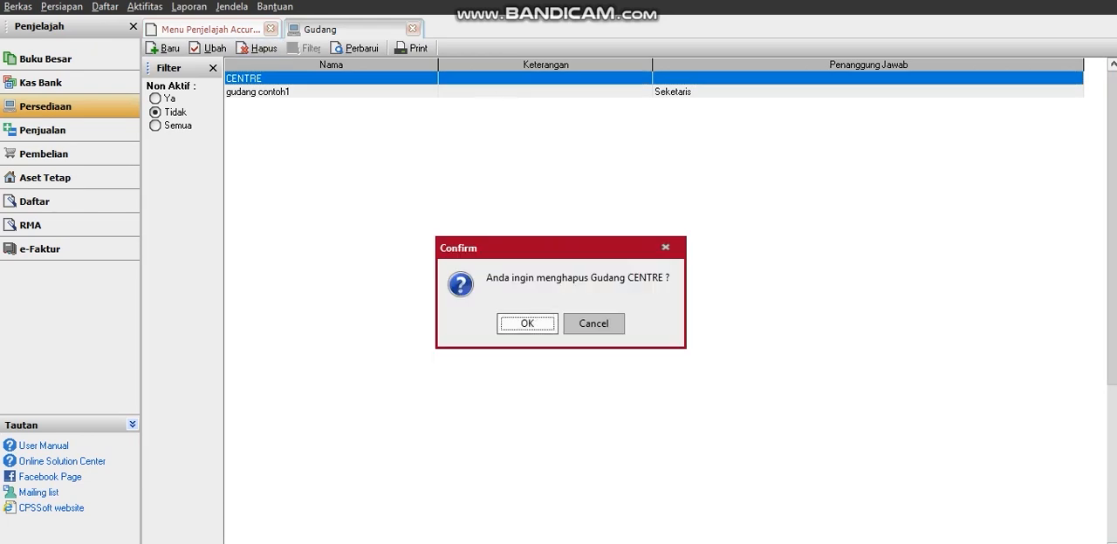
click(526, 323)
click(281, 91)
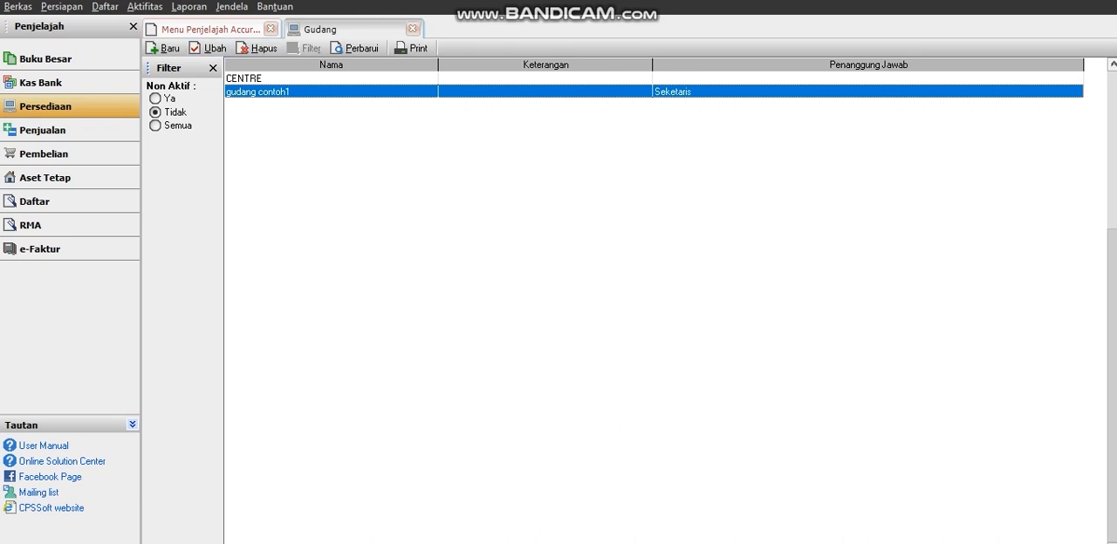
Start a new warehouse record and name it Indieglo Comp.
click(165, 48)
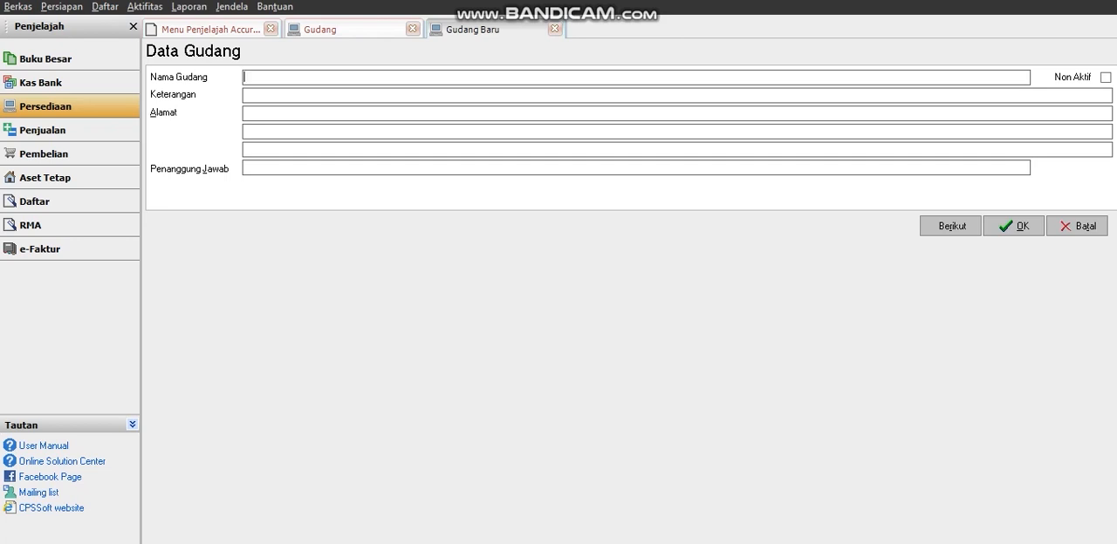
key(Caps_Lock)
text(I)
key(Caps_Lock)
text(n)
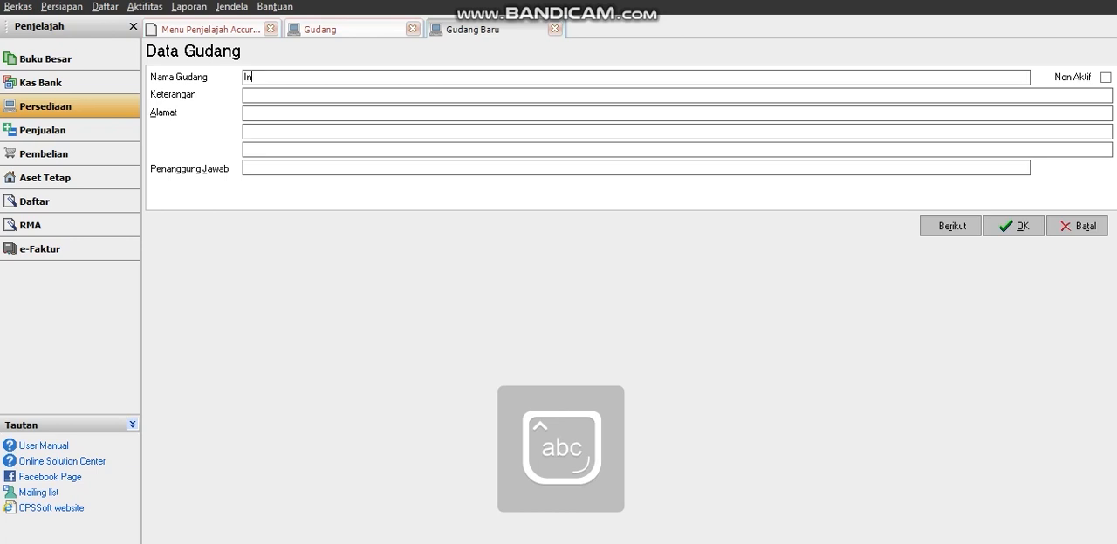
text(dieglo)
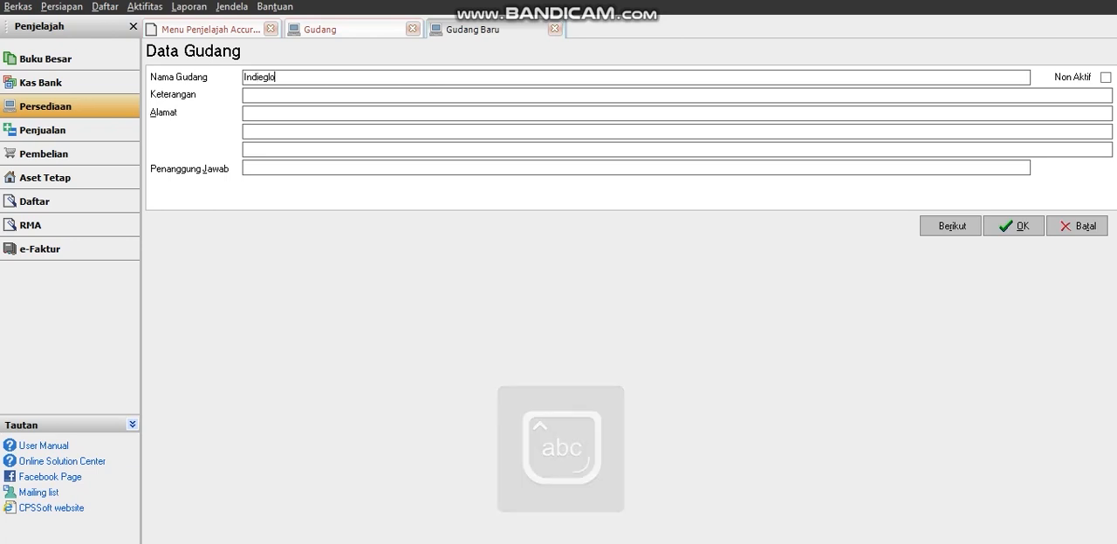
key(Caps_Lock)
text(C)
key(Caps_Lock)
text(omp)
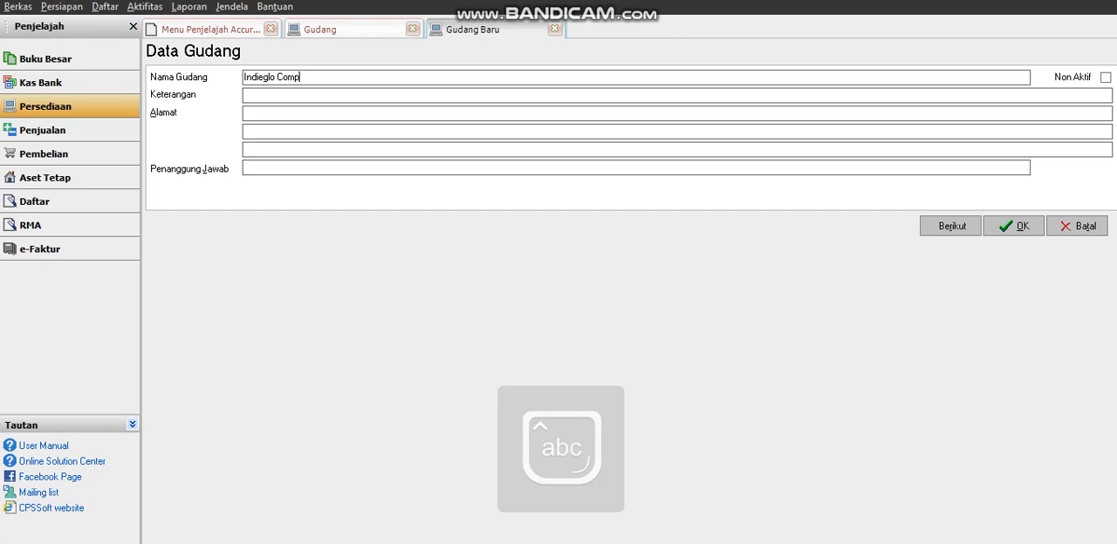
key(Tab)
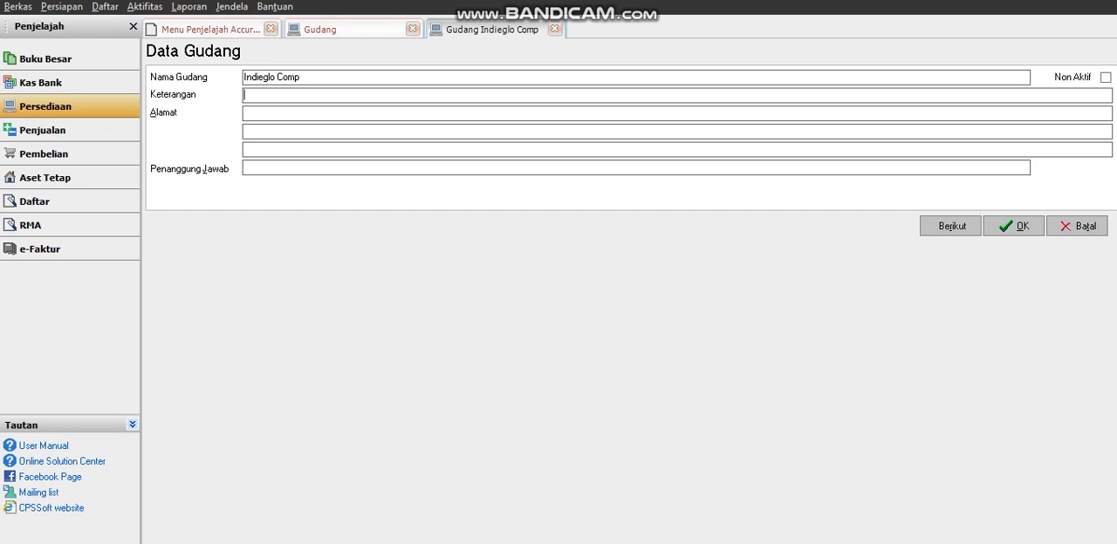
Set the new warehouse's description to "Penyimpanan barang laptop".
key(Caps_Lock)
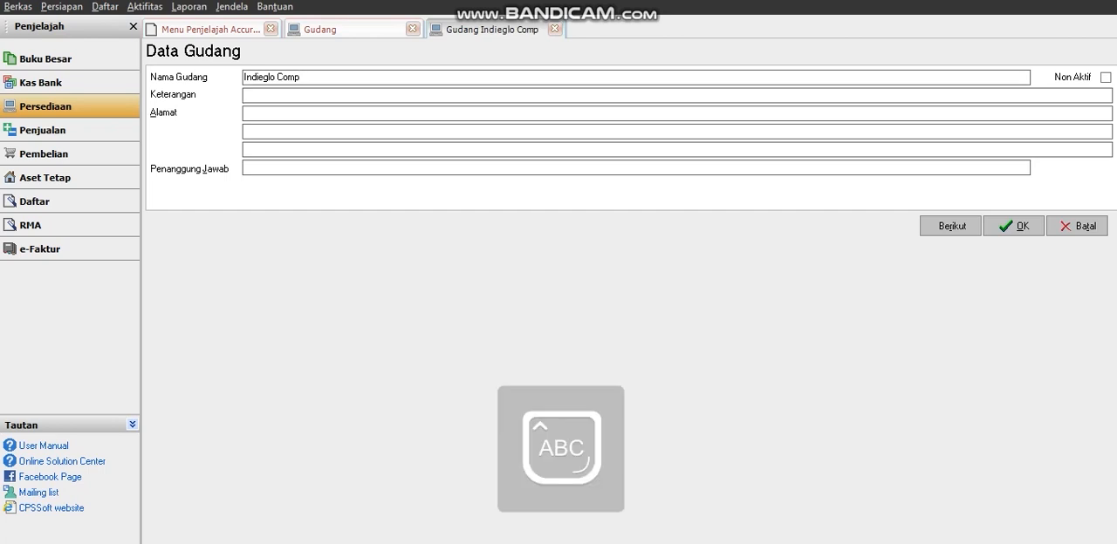
text(P)
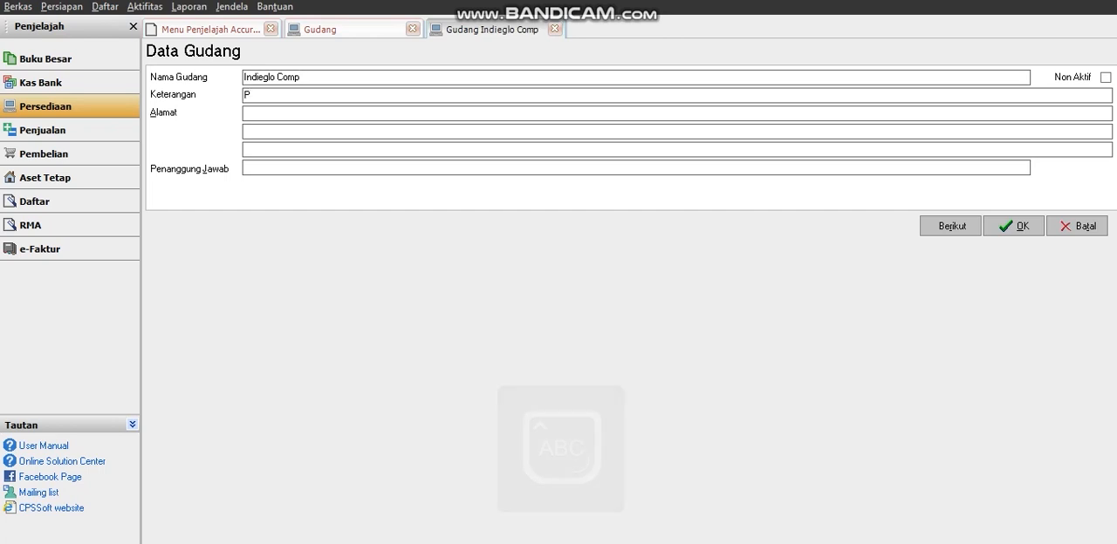
key(Caps_Lock)
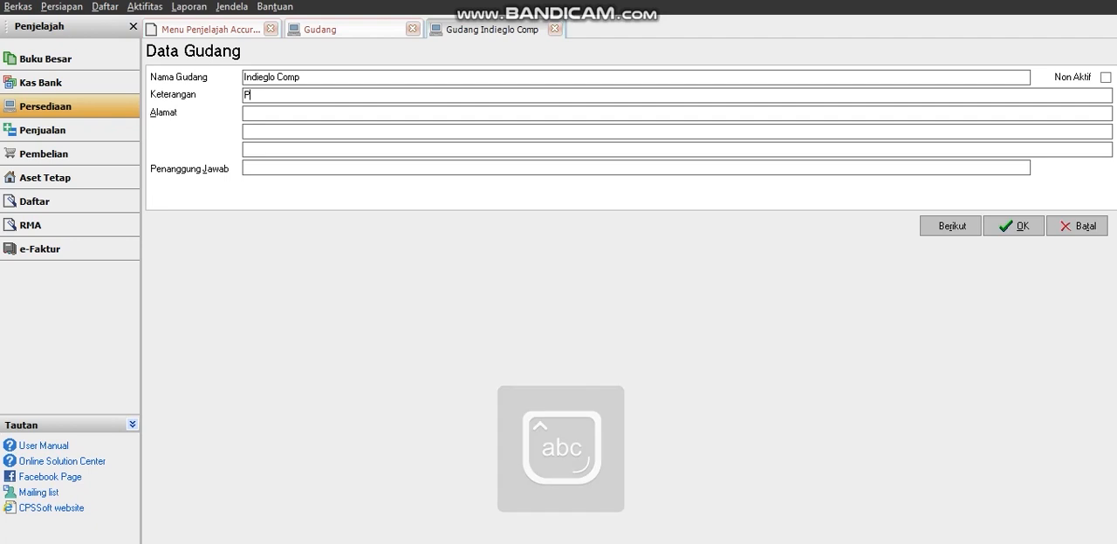
text(eny)
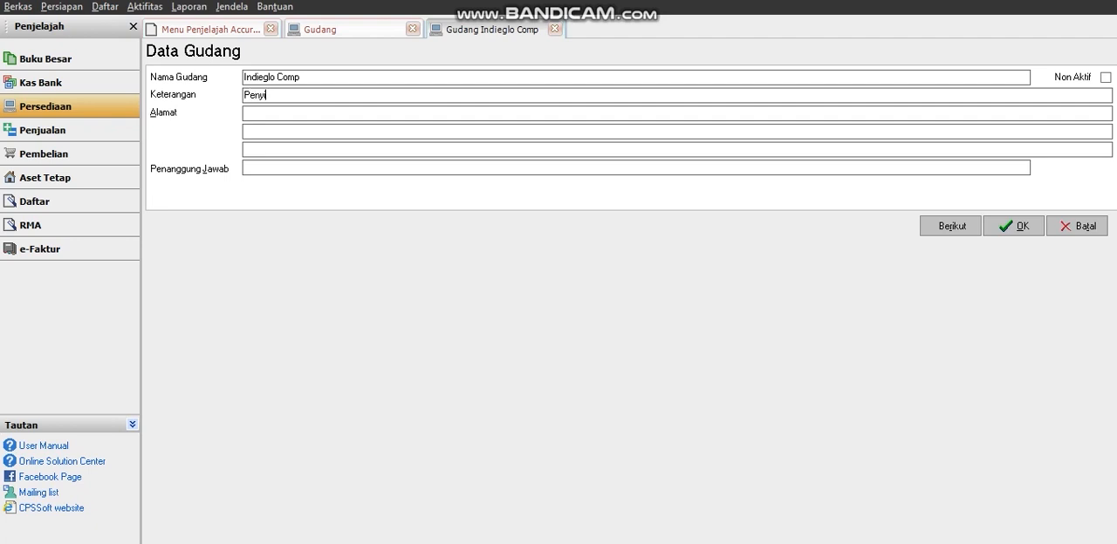
text(impanan barang laptop)
key(Tab)
Enter the street and number on the first line of the warehouse's address.
key(Caps_Lock)
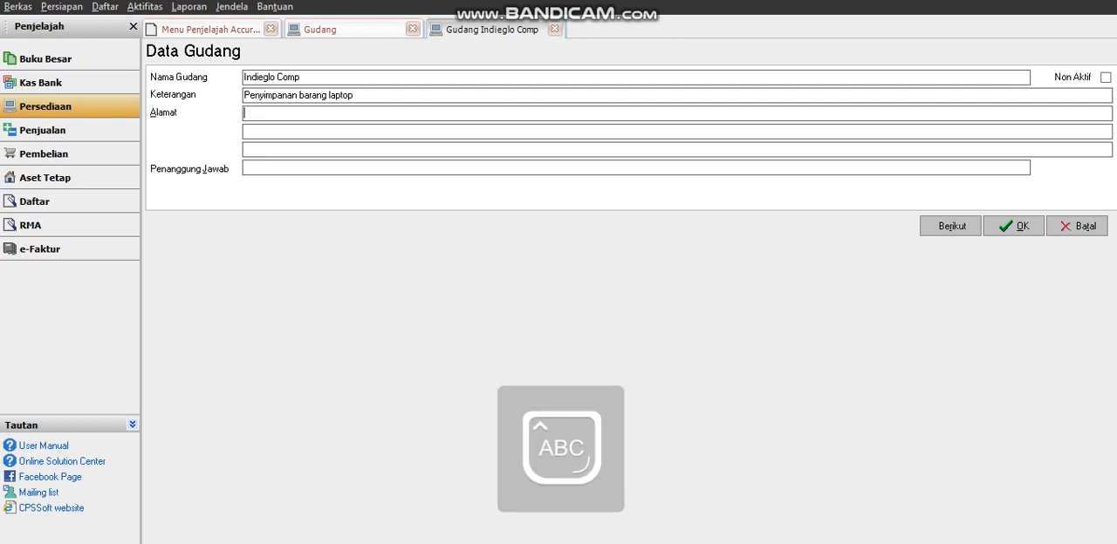
key(Caps_Lock)
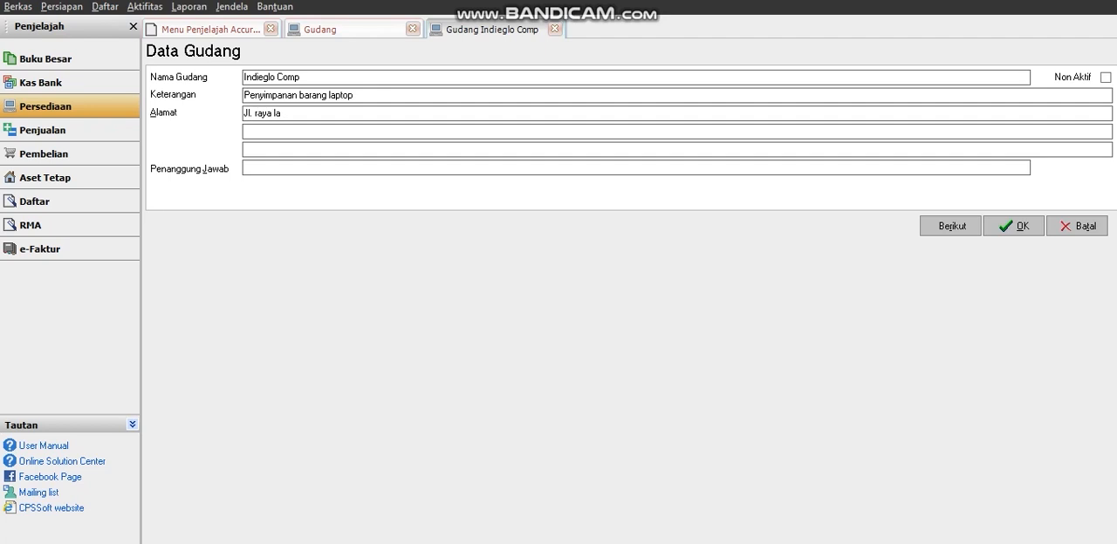
key(Tab)
Complete the warehouse's address with the building and city on the second line and the floor and unit on the third.
key(Caps_Lock)
text(C)
key(Caps_Lock)
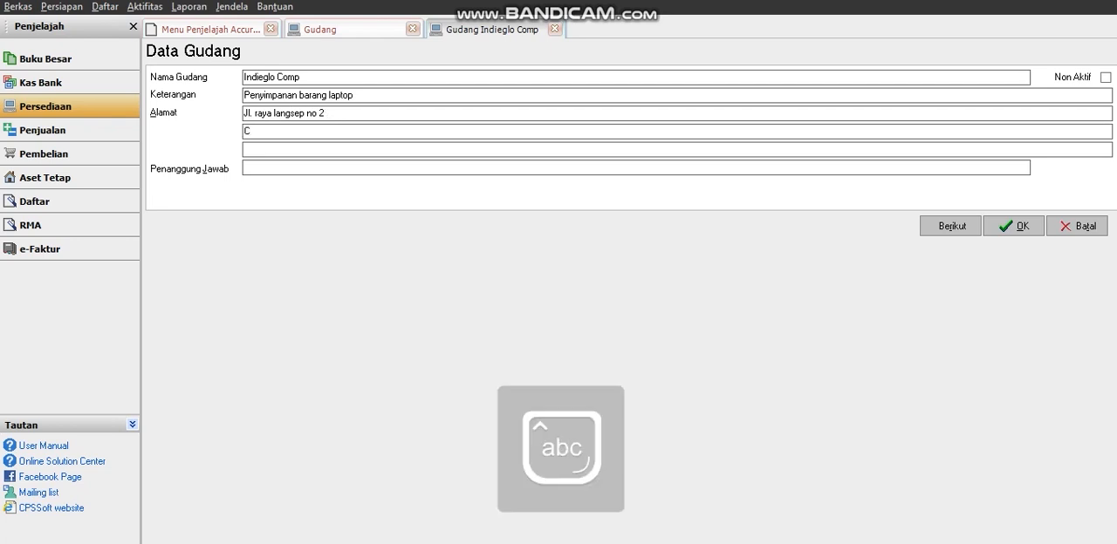
text(yber)
key(Caps_Lock)
text(M)
key(Caps_Lock)
text(all ma)
key(Caps_Lock)
key(Caps_Lock)
text(lang)
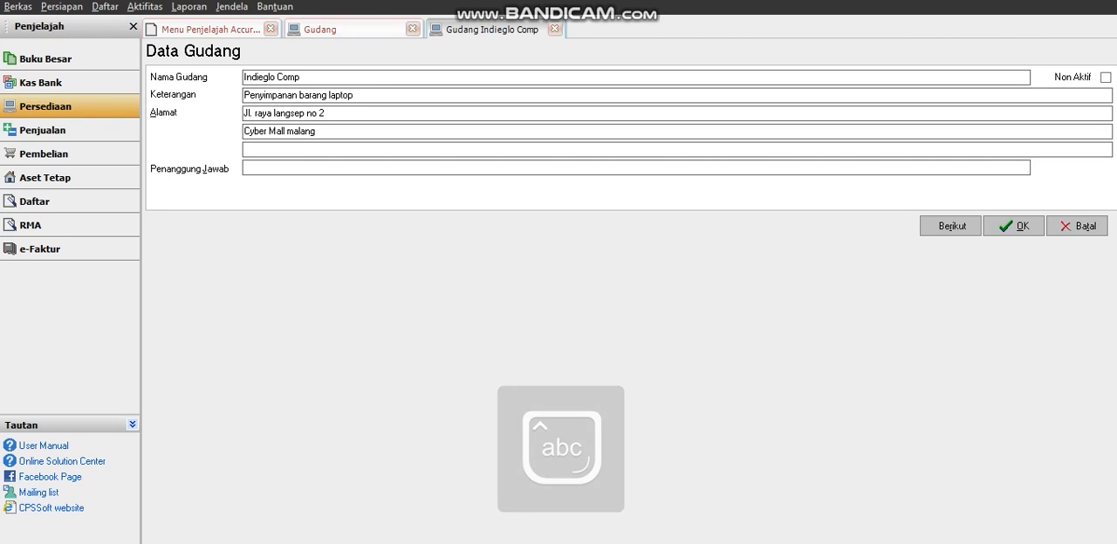
key(Tab)
text(lantai )
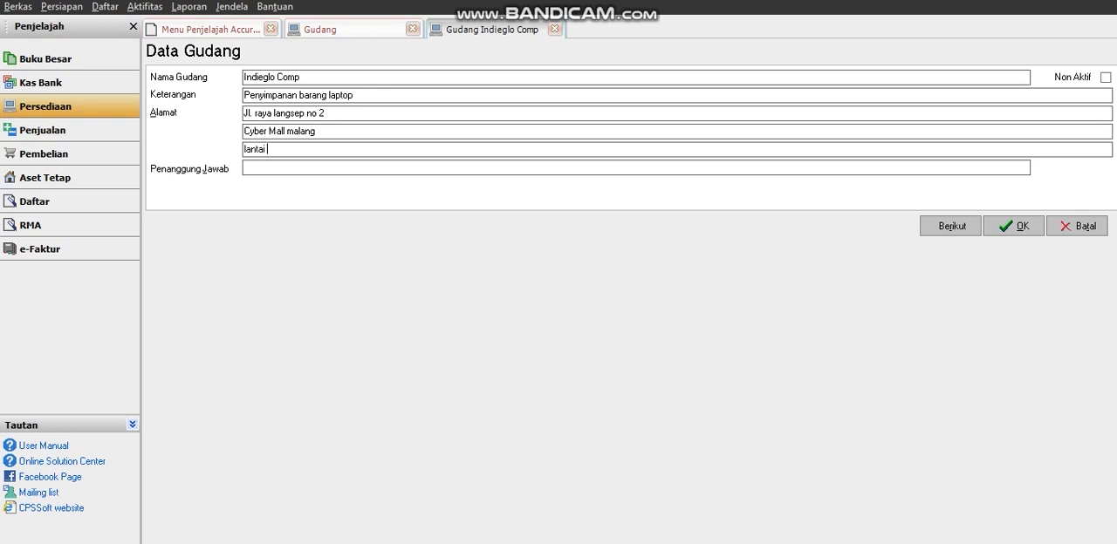
text(1 no 149)
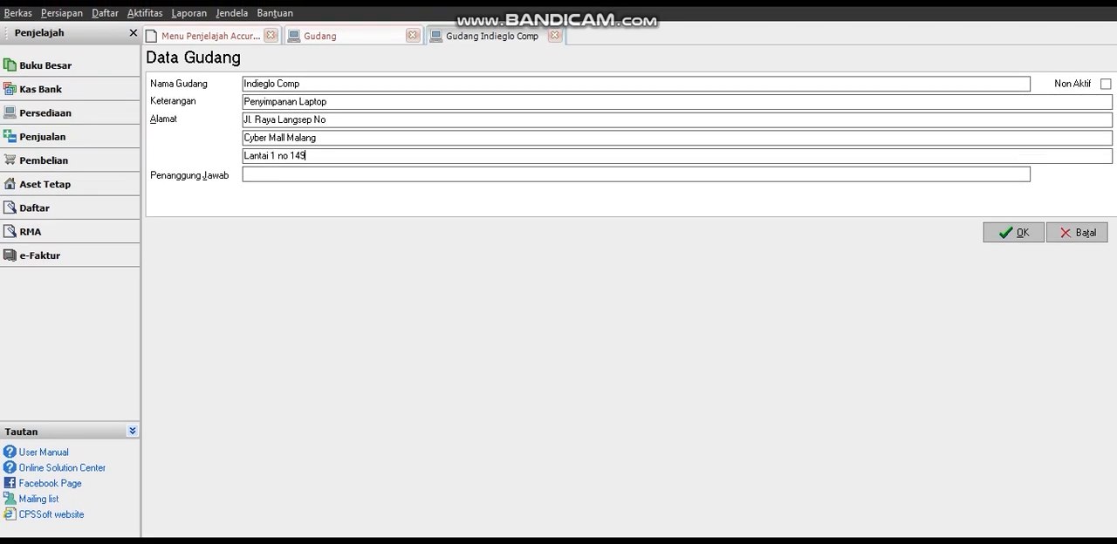
Enter the name of the person in charge (Penanggung Jawab) and save the Indieglo Comp warehouse.
key(Tab)
key(Caps_Lock)
key(Caps_Lock)
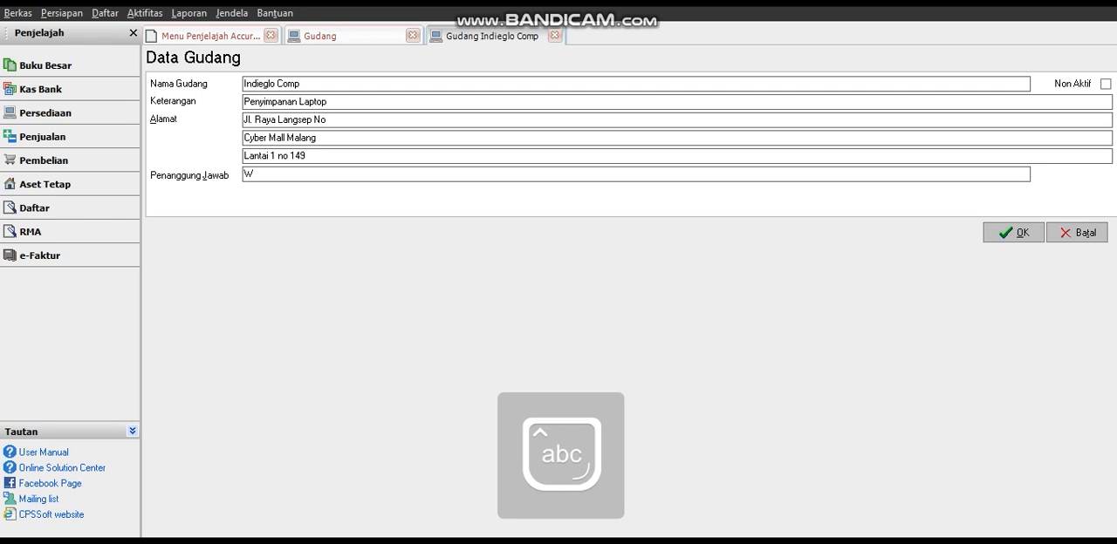
key(Caps_Lock)
key(Caps_Lock)
key(Caps_Lock)
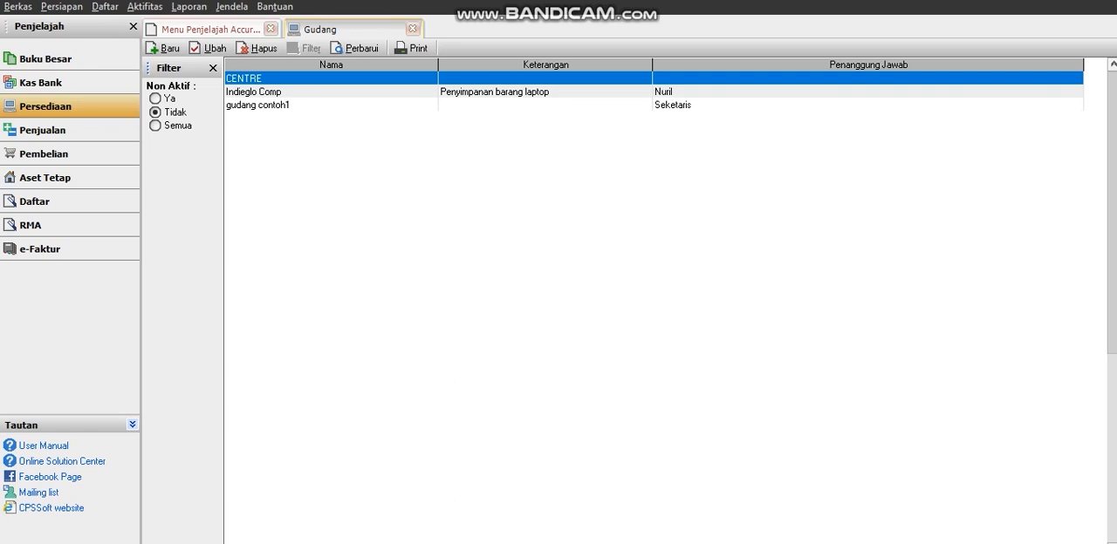
Close the warehouse list and open the goods and services list (Barang dan Jasa).
key(Escape)
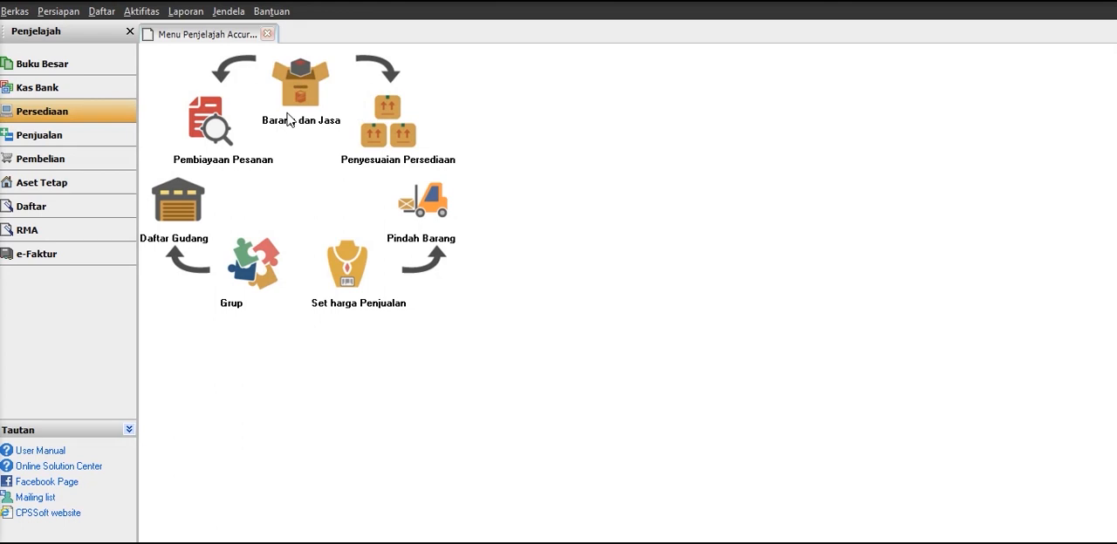
click(300, 77)
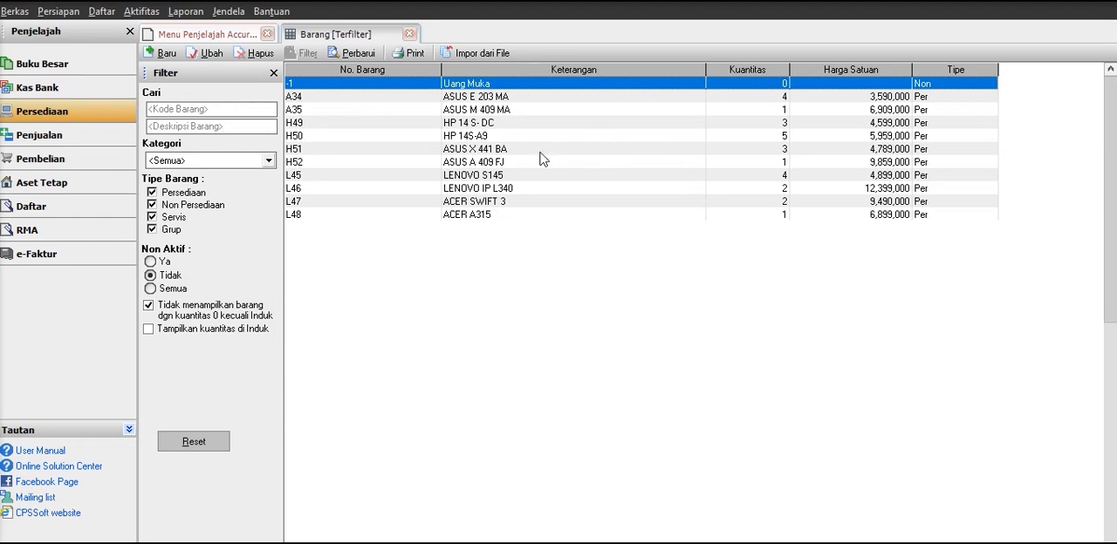
click(259, 163)
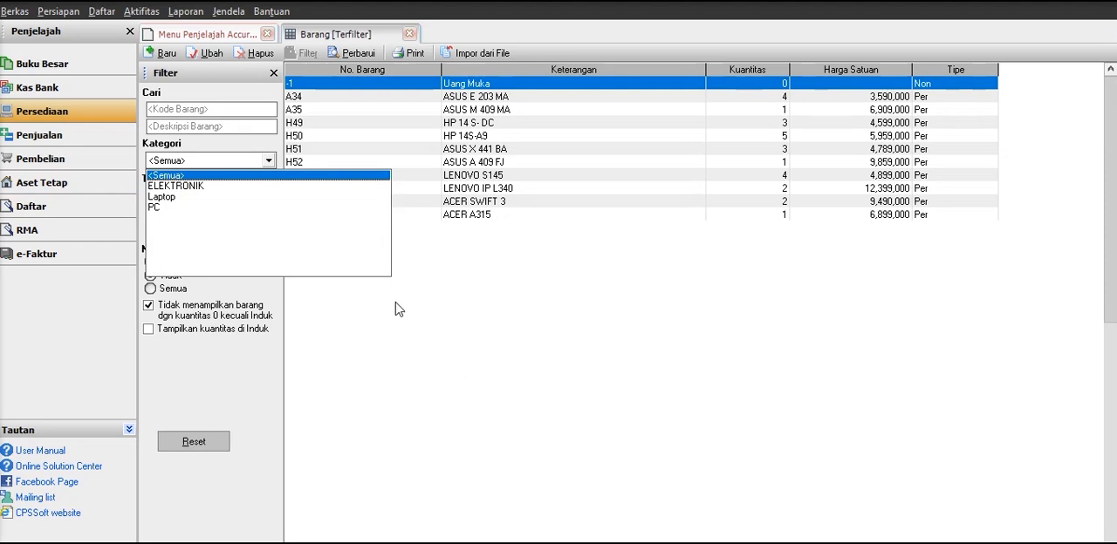
click(402, 339)
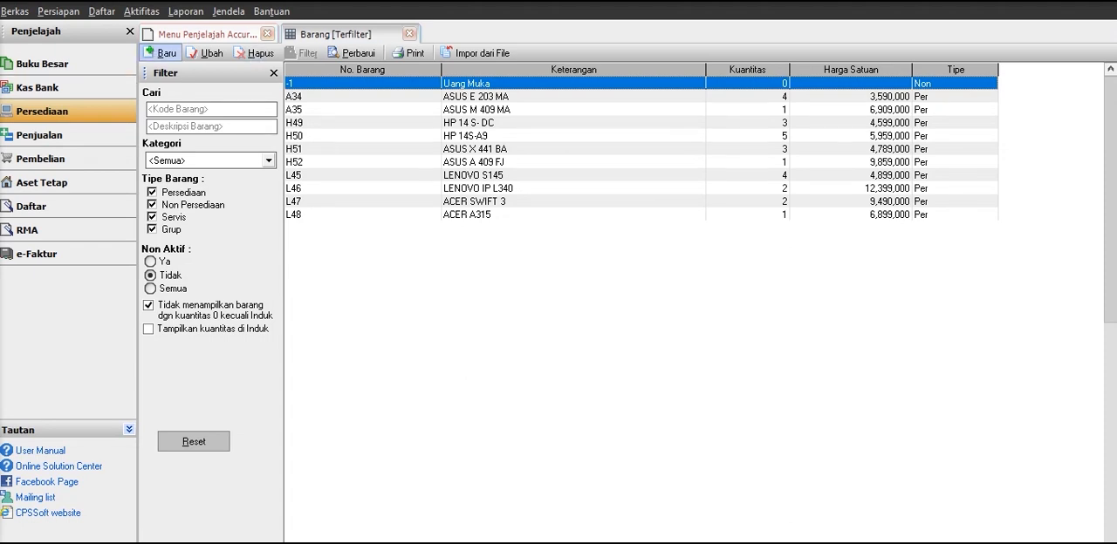
Create a new inventory item of type Persediaan with the item number (No. Barang) A67.
click(161, 53)
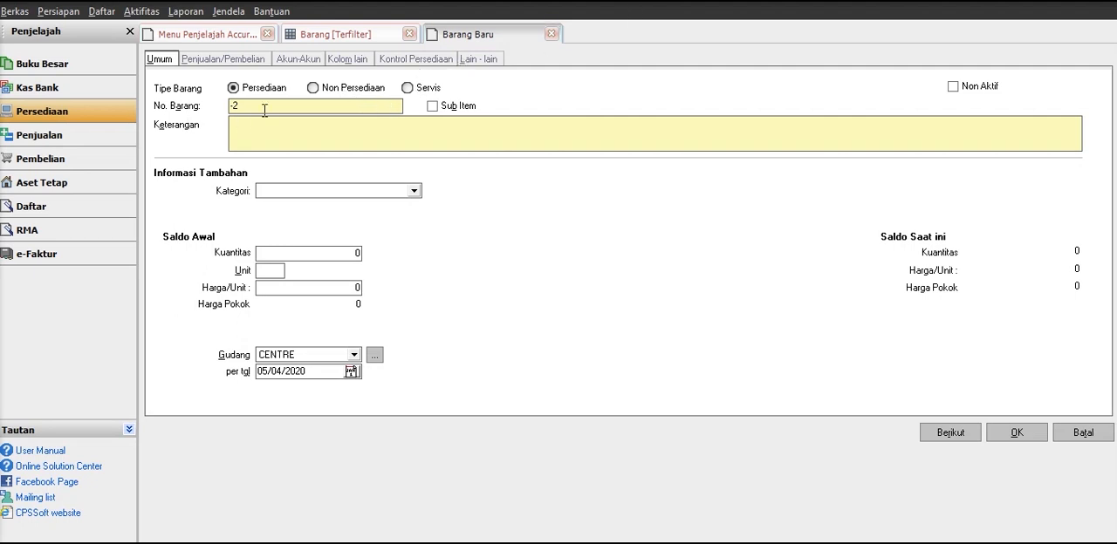
drag(245, 110, 119, 134)
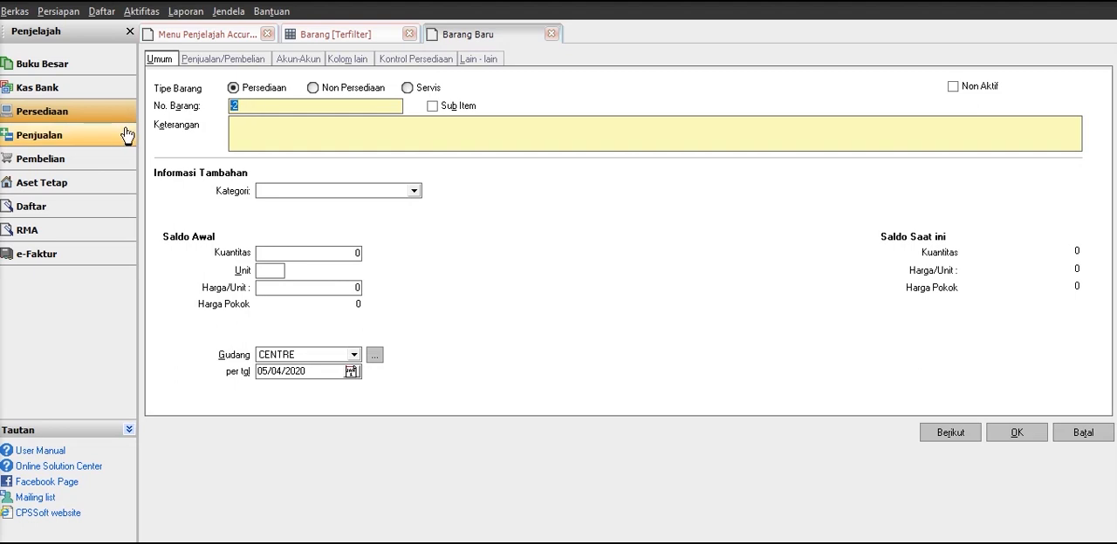
key(Caps_Lock)
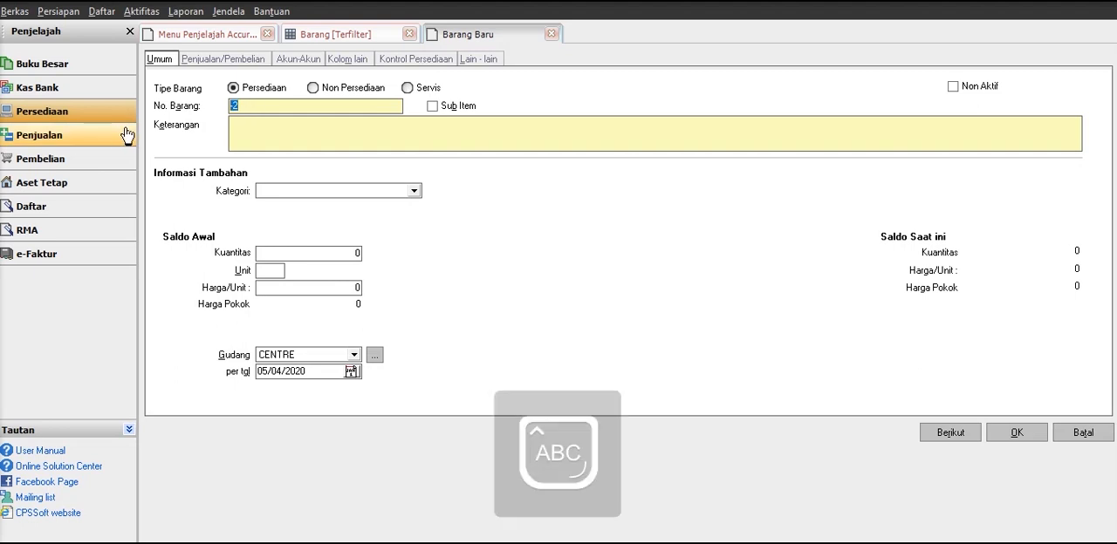
text(A)
key(Caps_Lock)
text(67)
Describe the item as ASUS X441BA and assign it to the Laptop category.
click(329, 129)
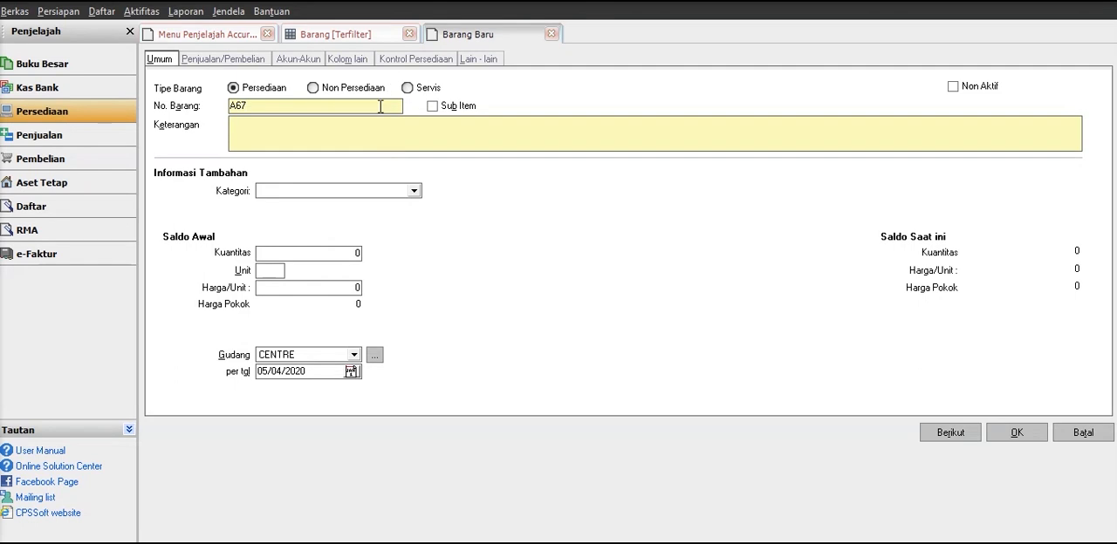
key(Caps_Lock)
text(A)
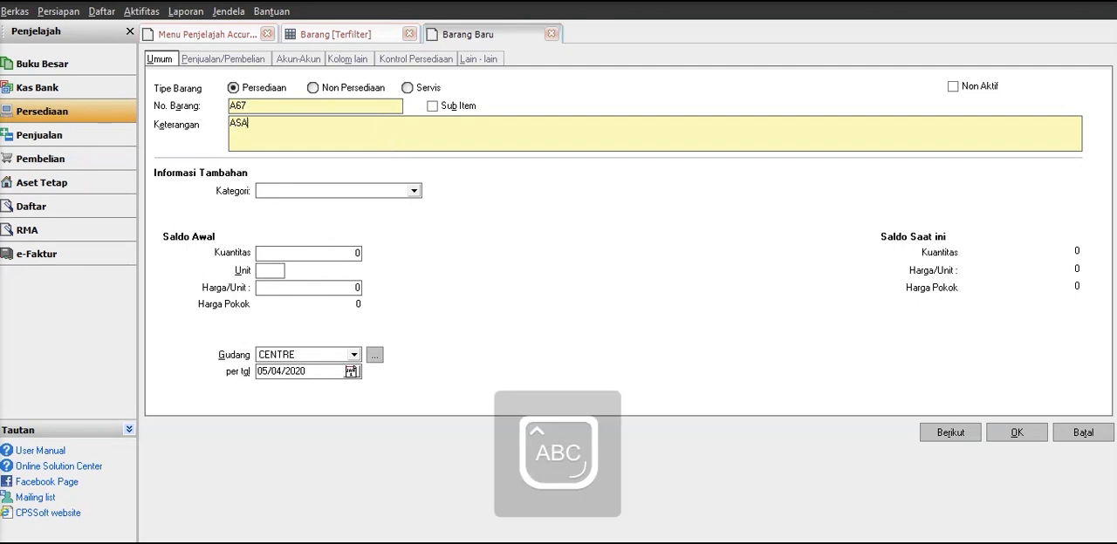
text(SUS )
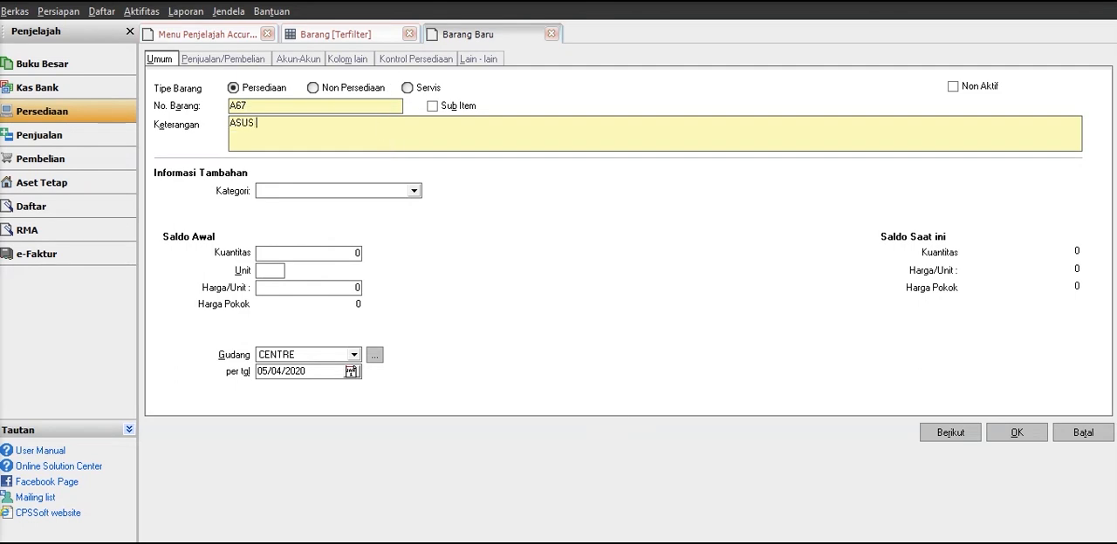
text(X441BA)
click(394, 192)
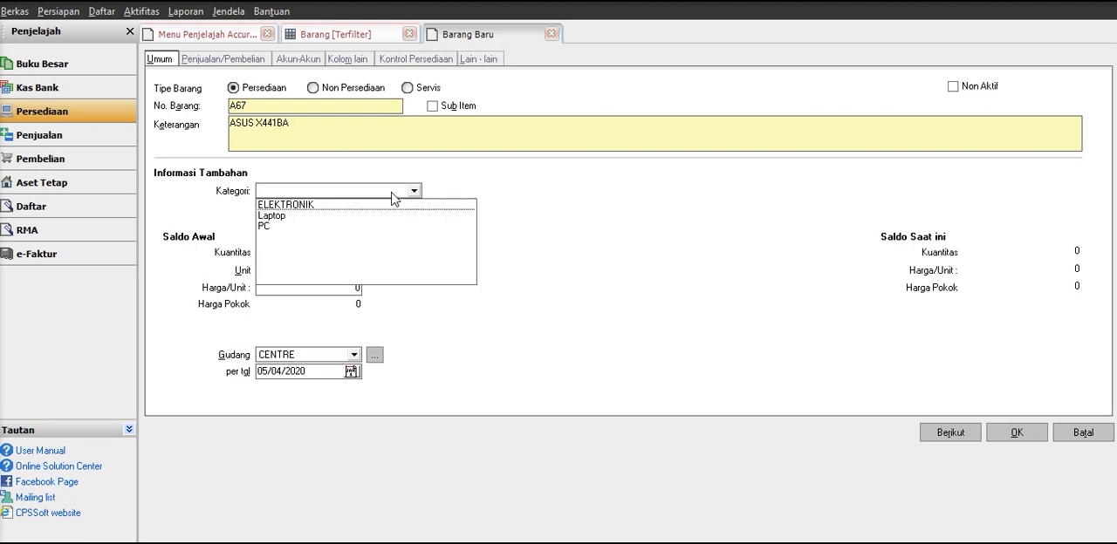
click(290, 218)
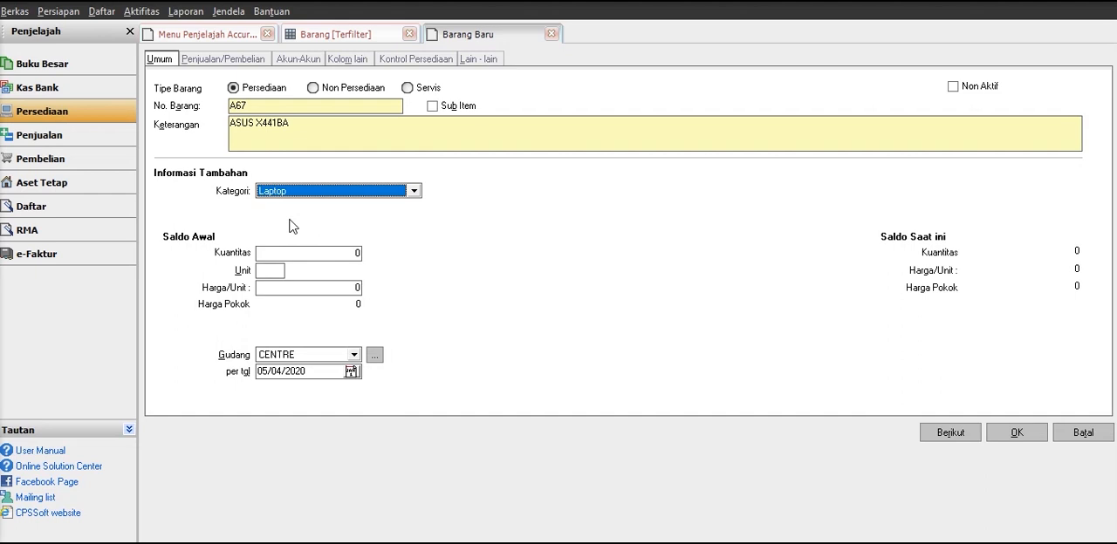
Enter the item's opening balance as quantity 2, unit QTY, at 5,600,000 per unit, stored in the Indieglo com warehouse.
click(301, 255)
drag(302, 255, 255, 255)
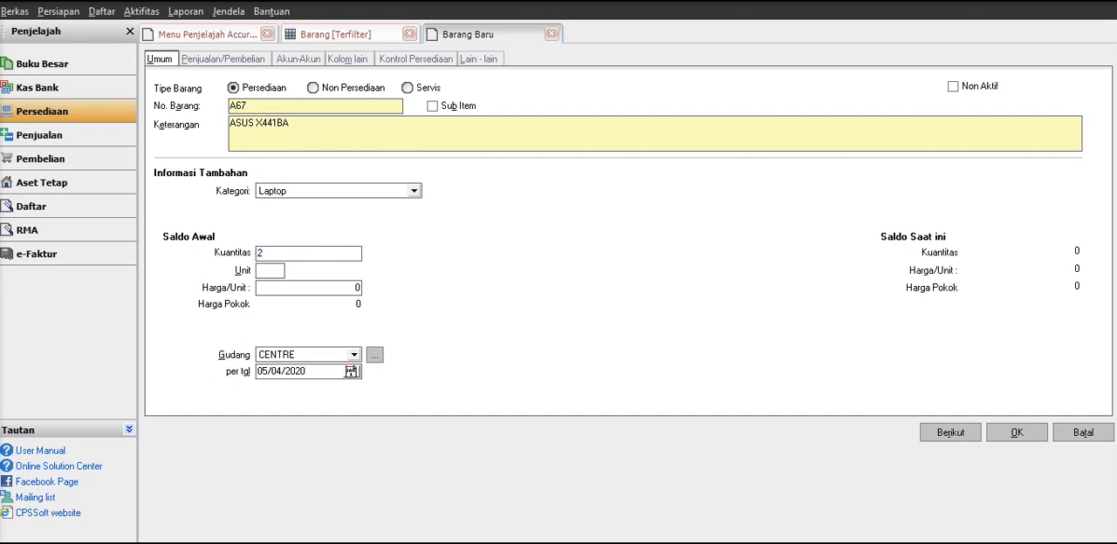
click(269, 270)
text(0)
text(56)
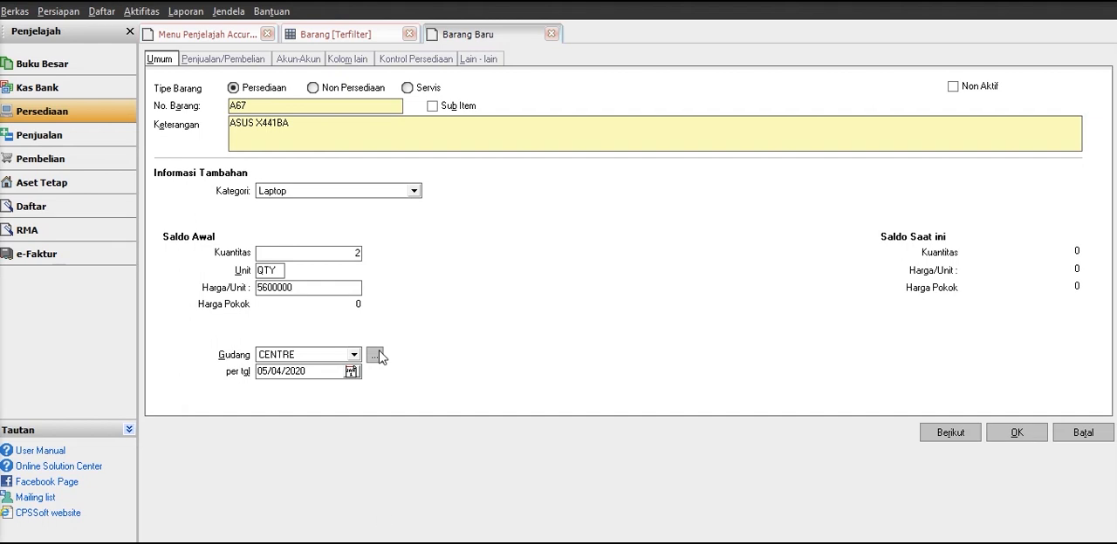
click(304, 354)
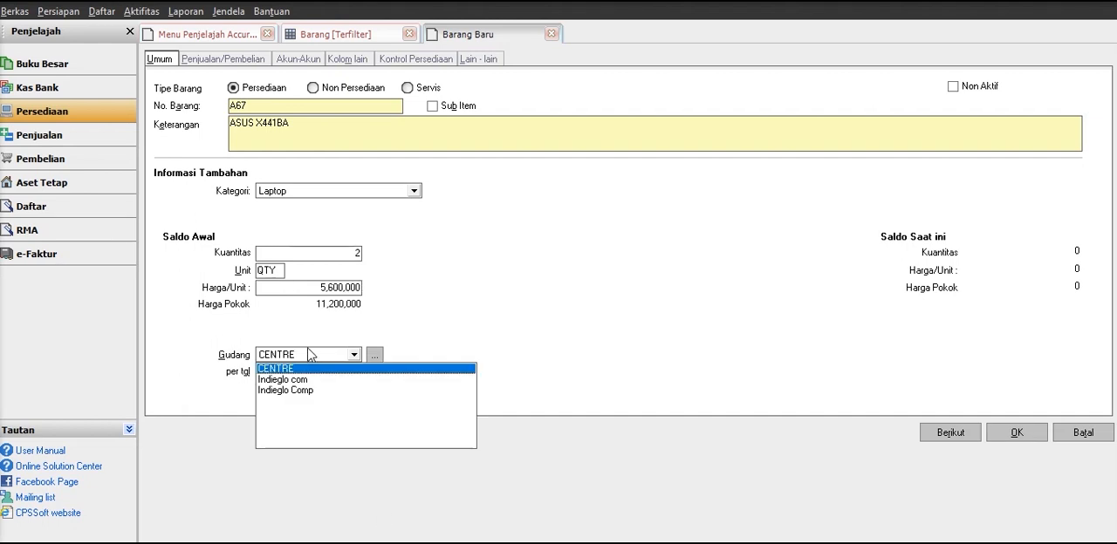
click(290, 380)
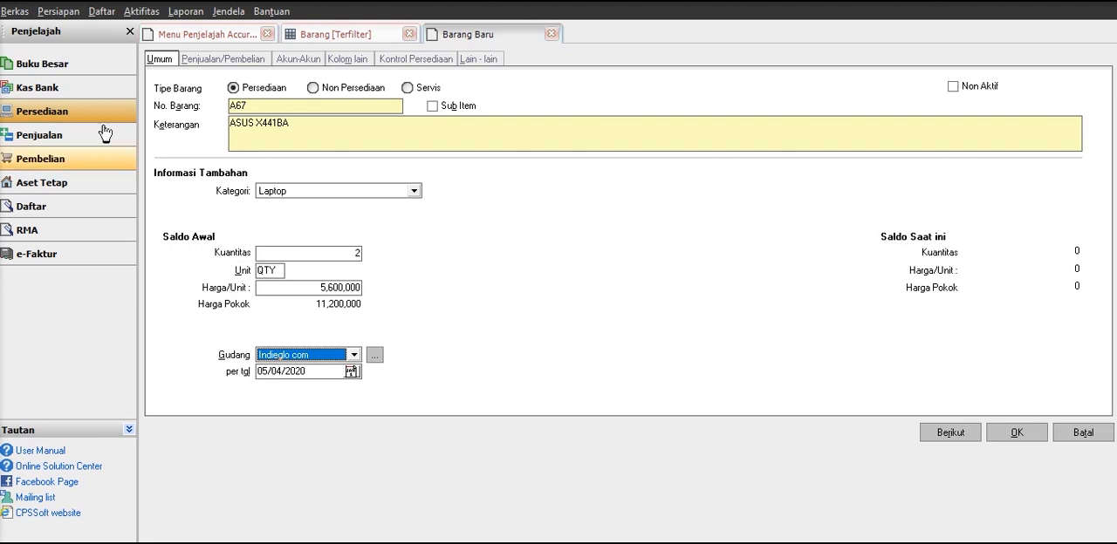
Set the item's selling price (Harga Jual) to 7,000,000 and its main supplier to Griya Computer.
click(205, 61)
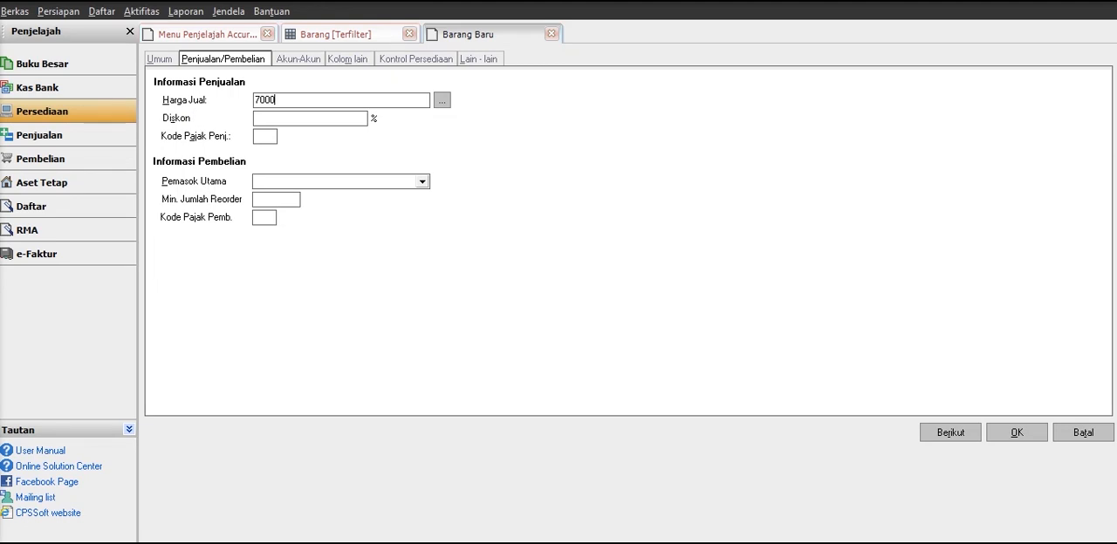
key(Tab)
click(421, 182)
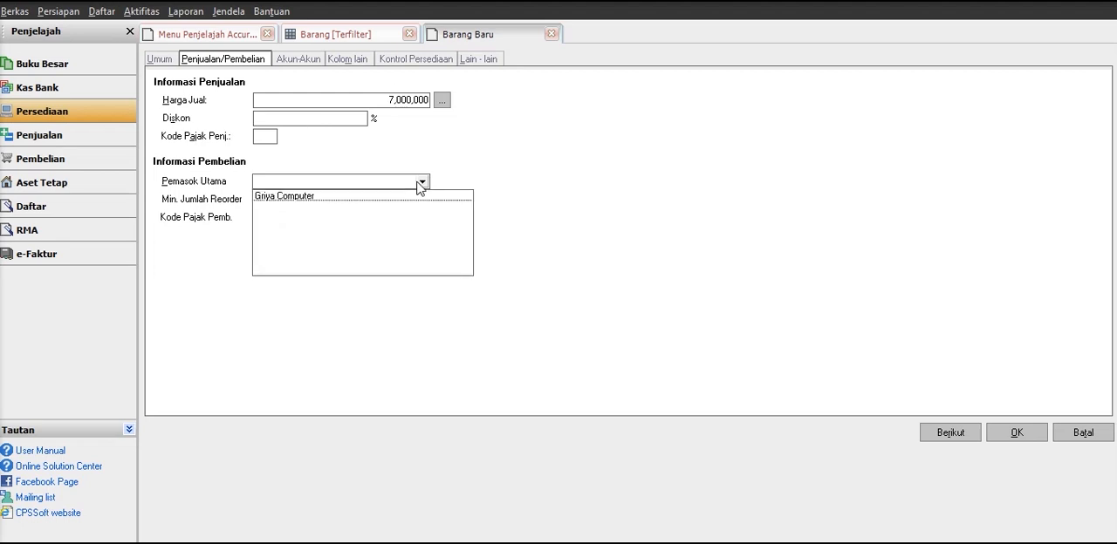
click(329, 202)
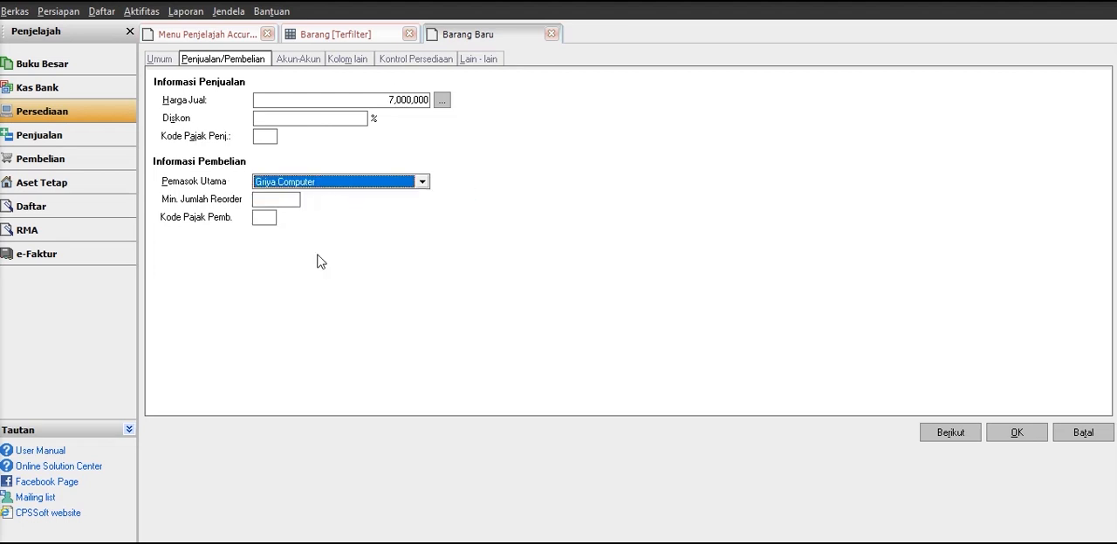
click(296, 198)
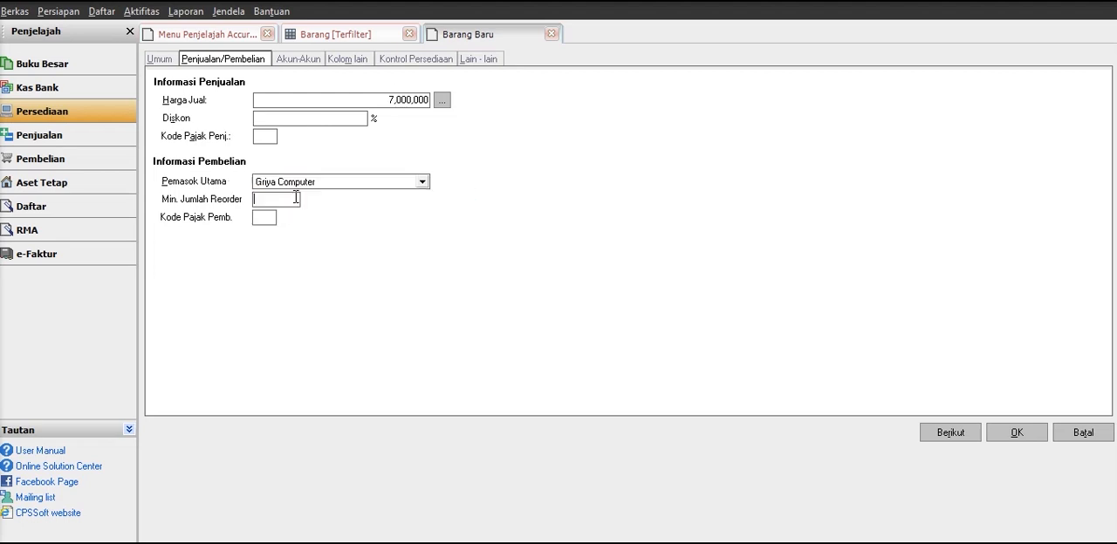
Examine the item's linked accounts and the custom column settings (Kolom Tambahan).
click(297, 59)
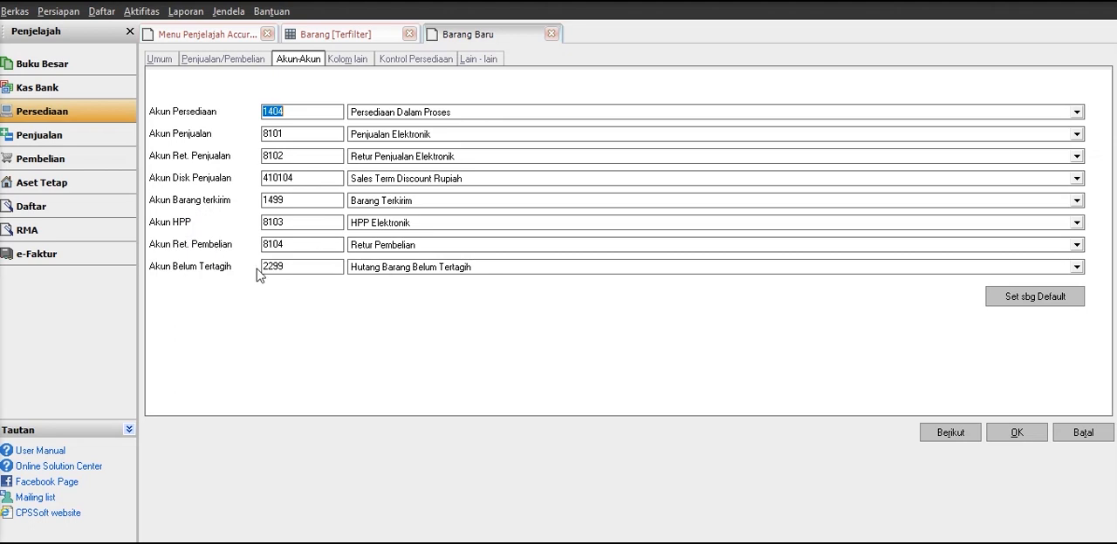
click(358, 59)
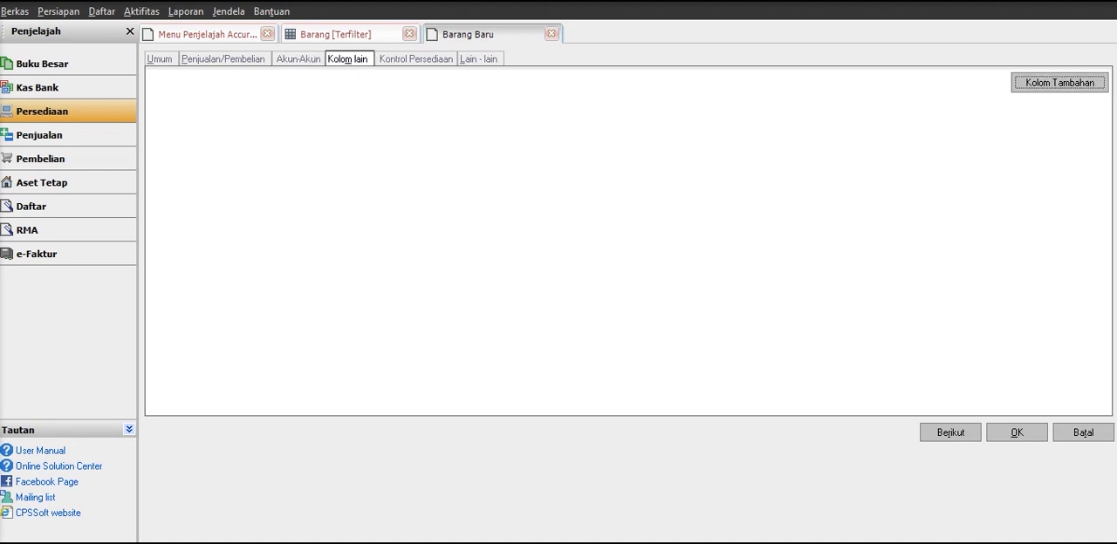
click(1080, 82)
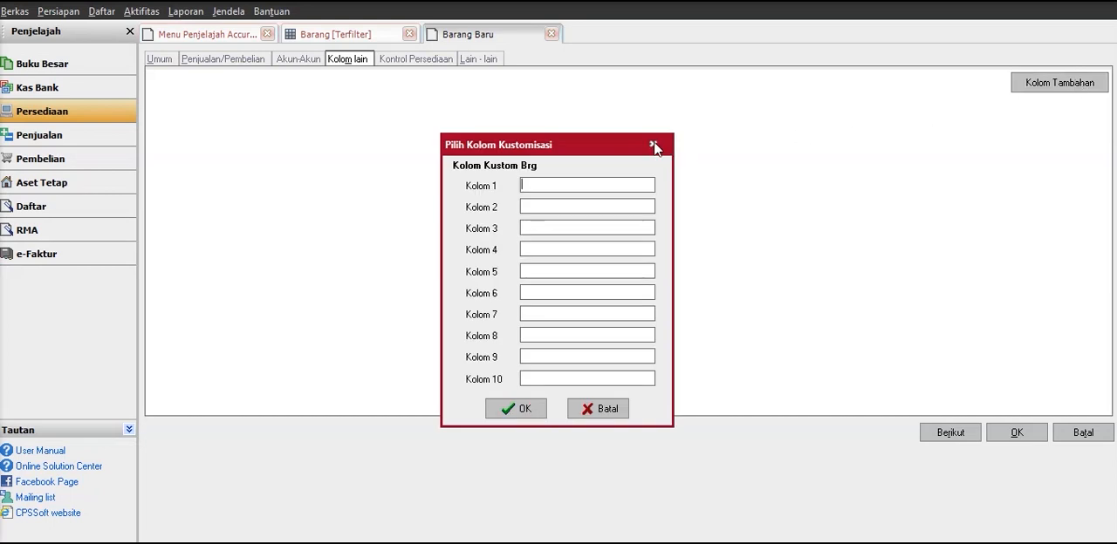
click(654, 146)
Enable serial numbers (Pakai Nomor Seri) in the item's inventory control settings.
click(421, 58)
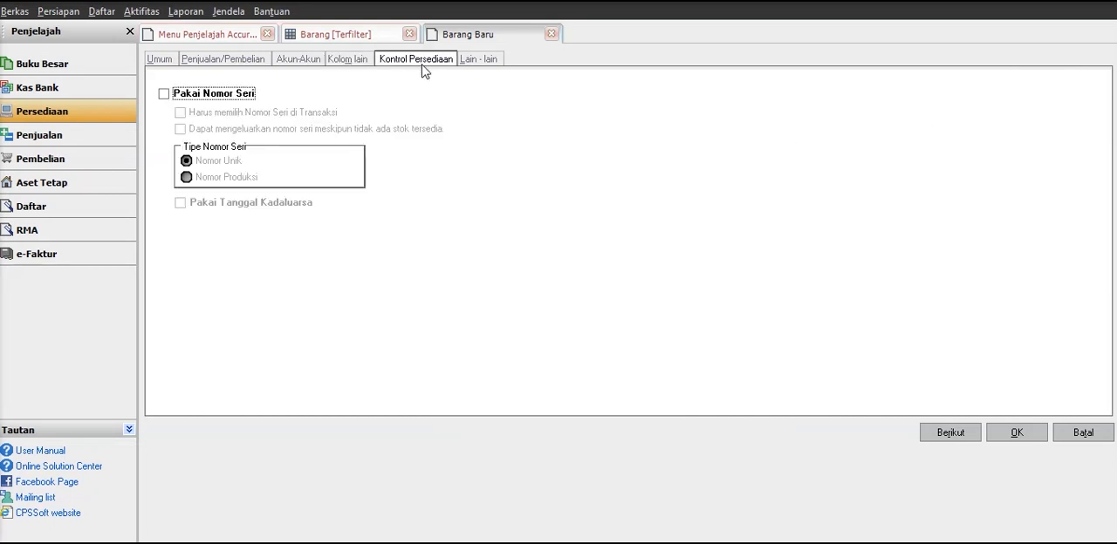
click(164, 95)
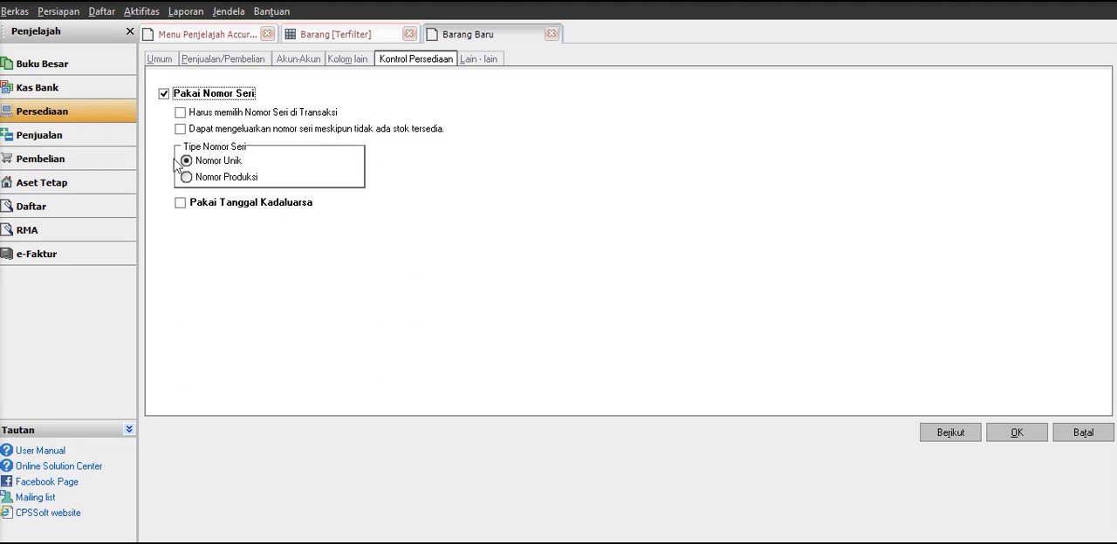
Load the picture IMG-20190127-WA0006 from the KERJAAN& referensi folder on DATA (D:) as the item's image.
click(494, 61)
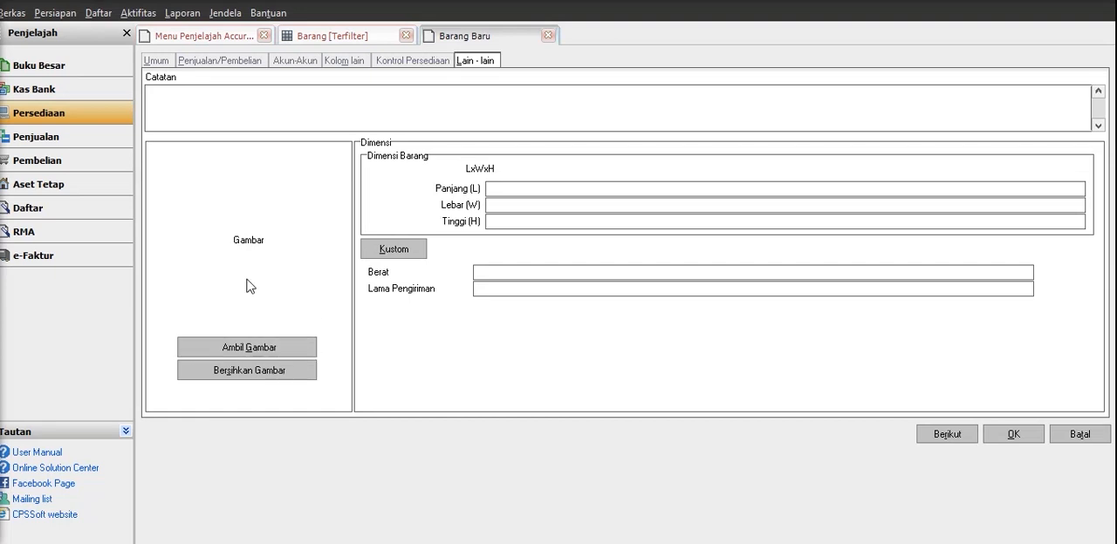
click(220, 348)
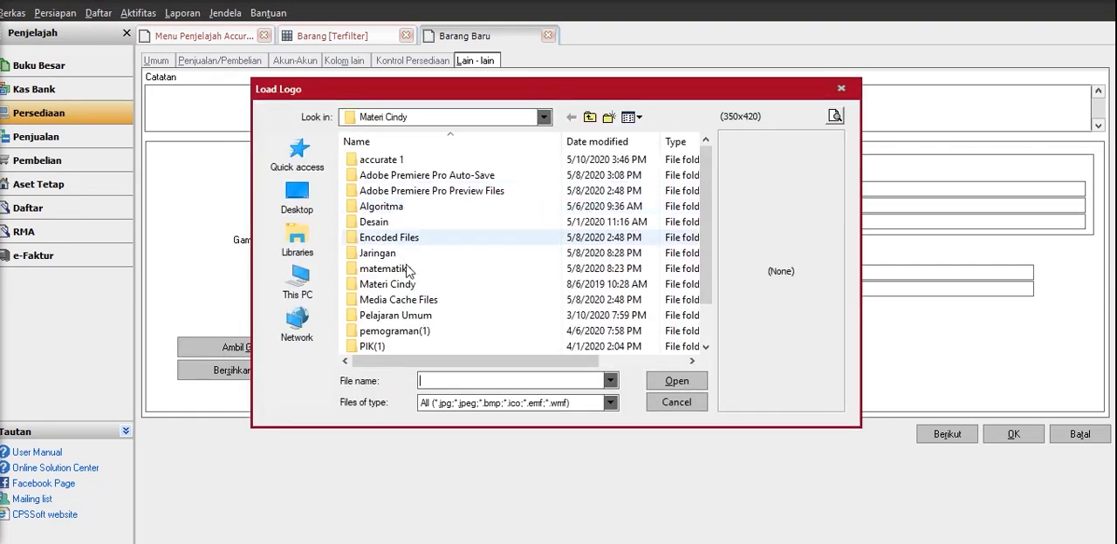
click(388, 117)
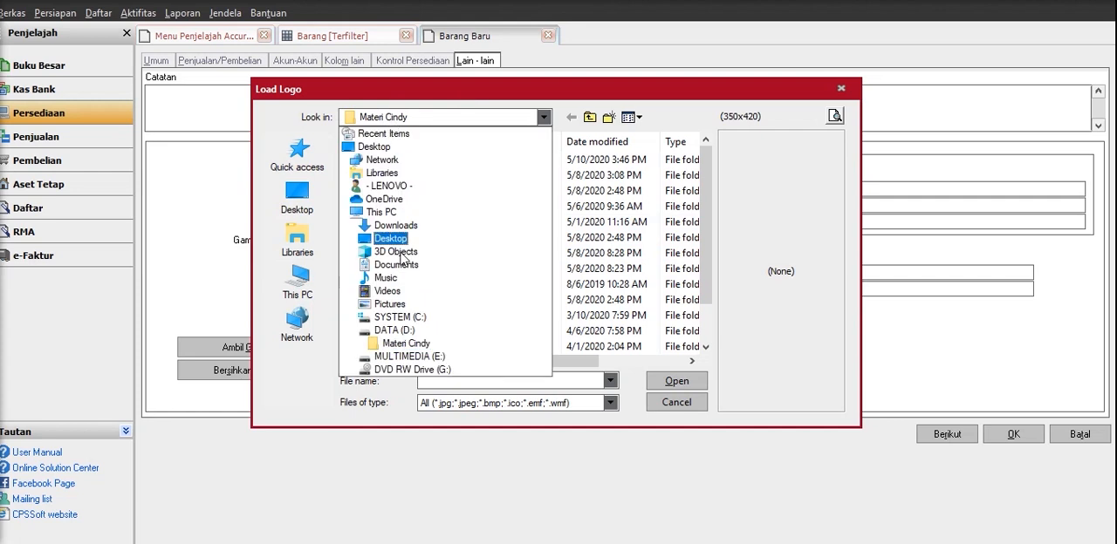
click(408, 328)
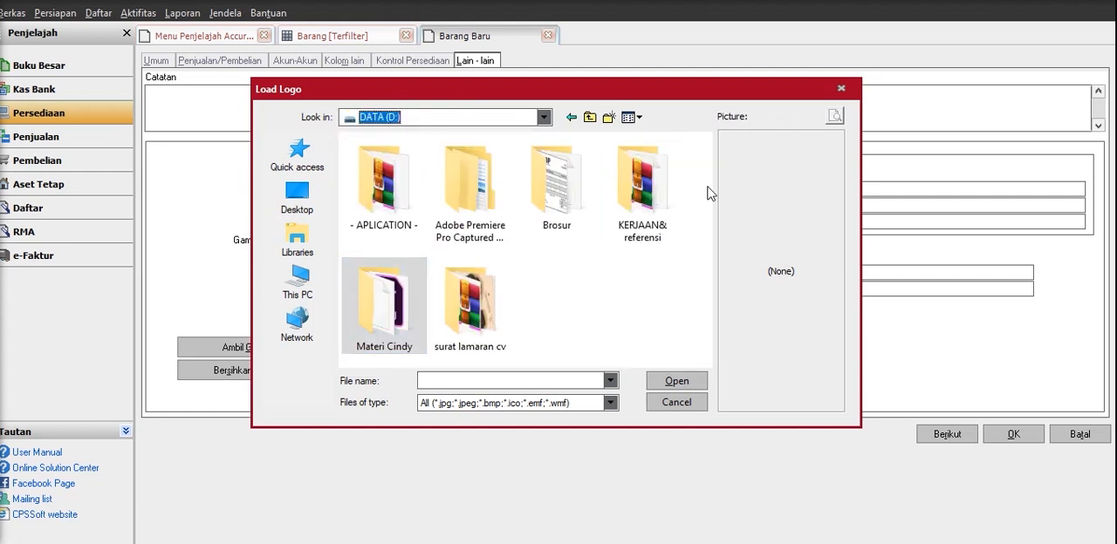
double_click(646, 187)
double_click(362, 204)
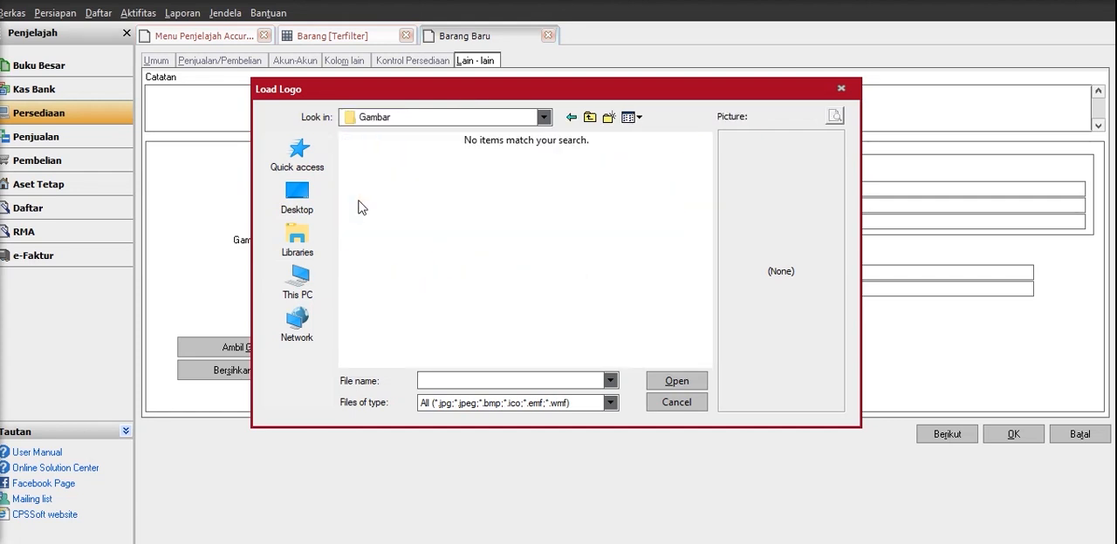
click(571, 117)
click(557, 298)
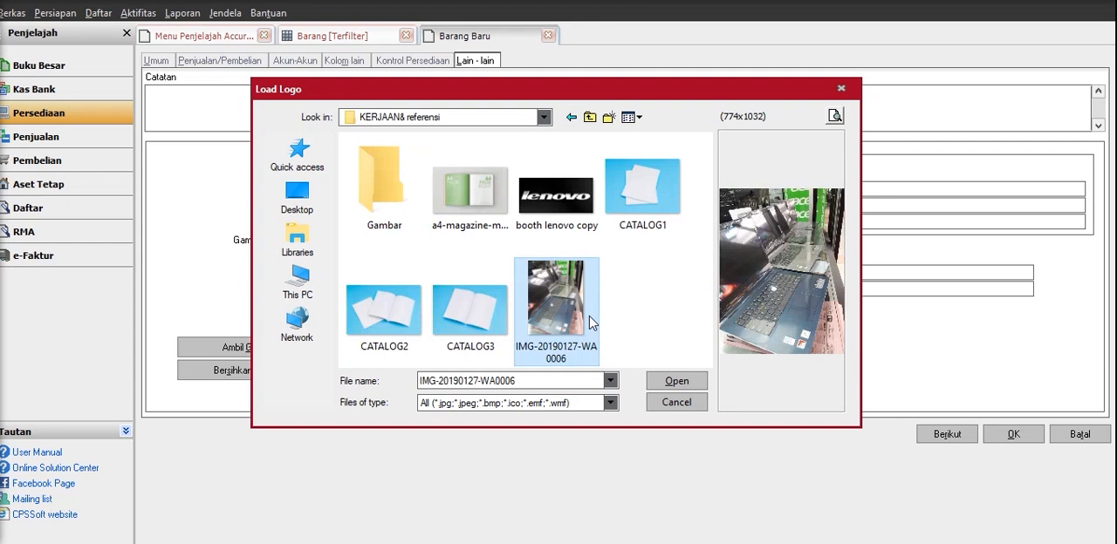
click(680, 386)
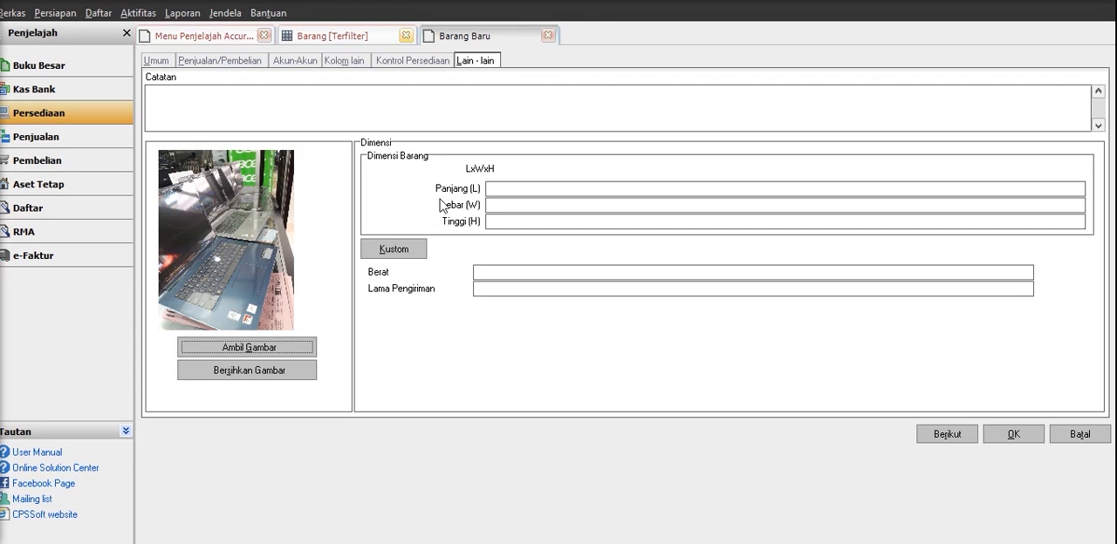
Enter the item's dimensions as length 30, width 20 and height 40.
click(526, 186)
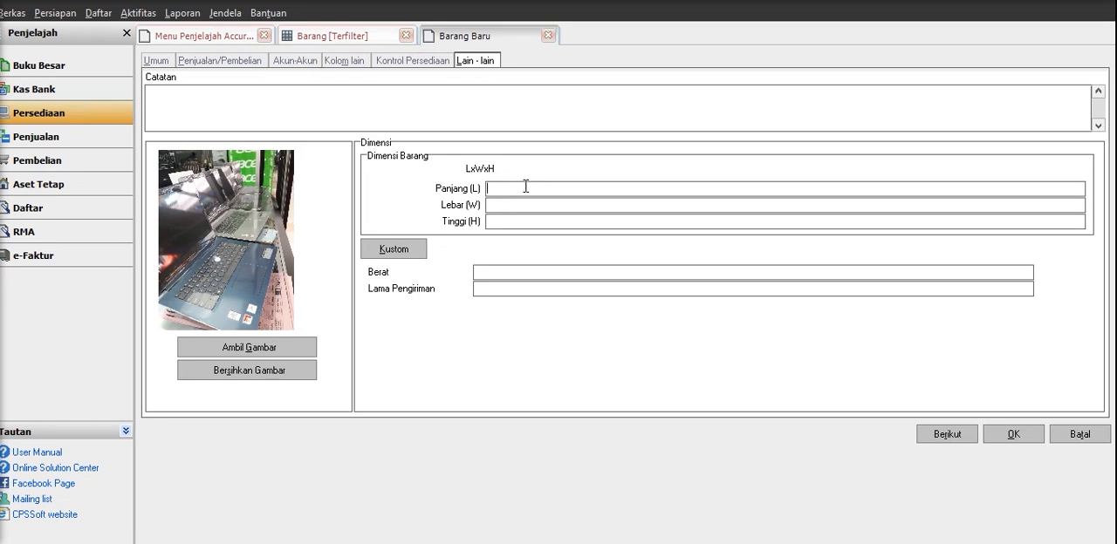
text(30)
click(519, 204)
click(518, 223)
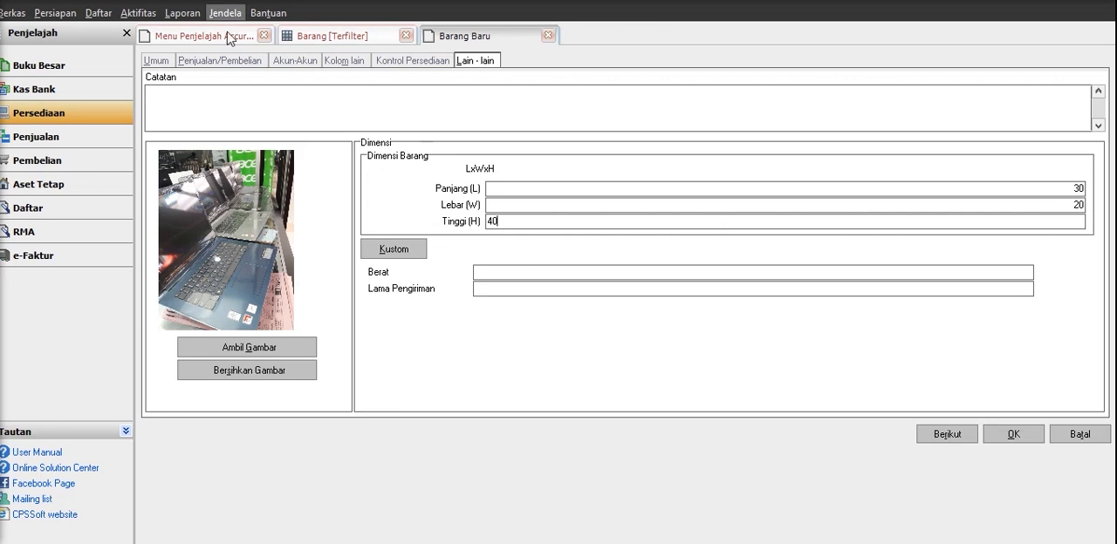
Review the general, sales/purchase, accounts, inventory control and miscellaneous details of new item A67 and save it.
click(156, 60)
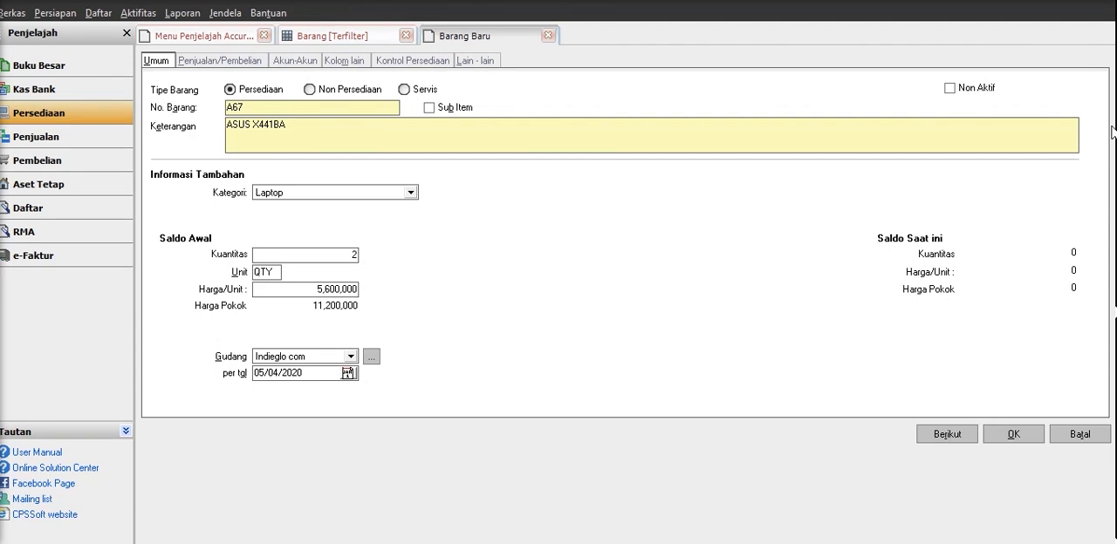
click(200, 63)
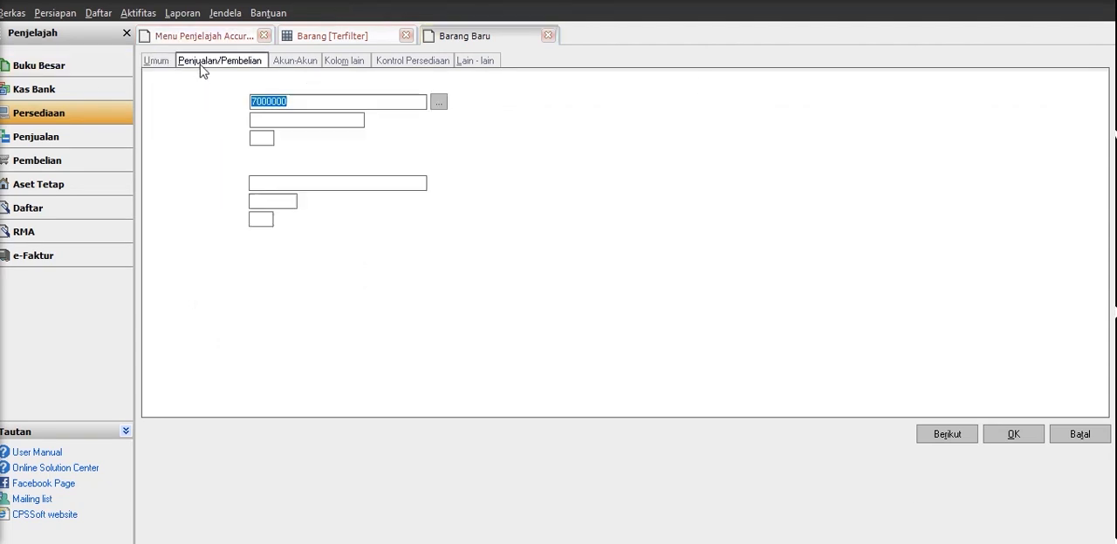
click(310, 65)
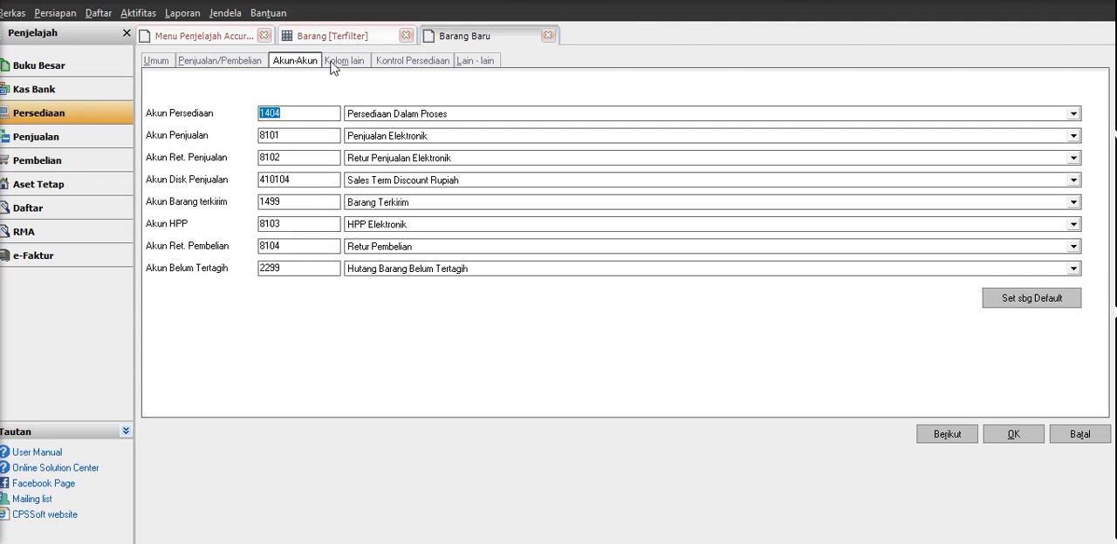
click(334, 65)
click(399, 67)
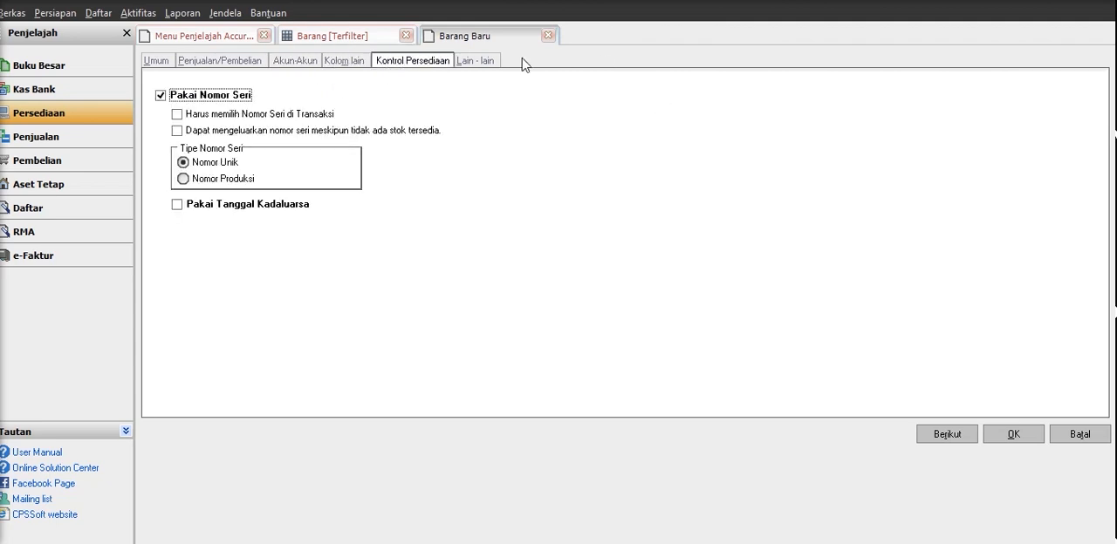
click(492, 62)
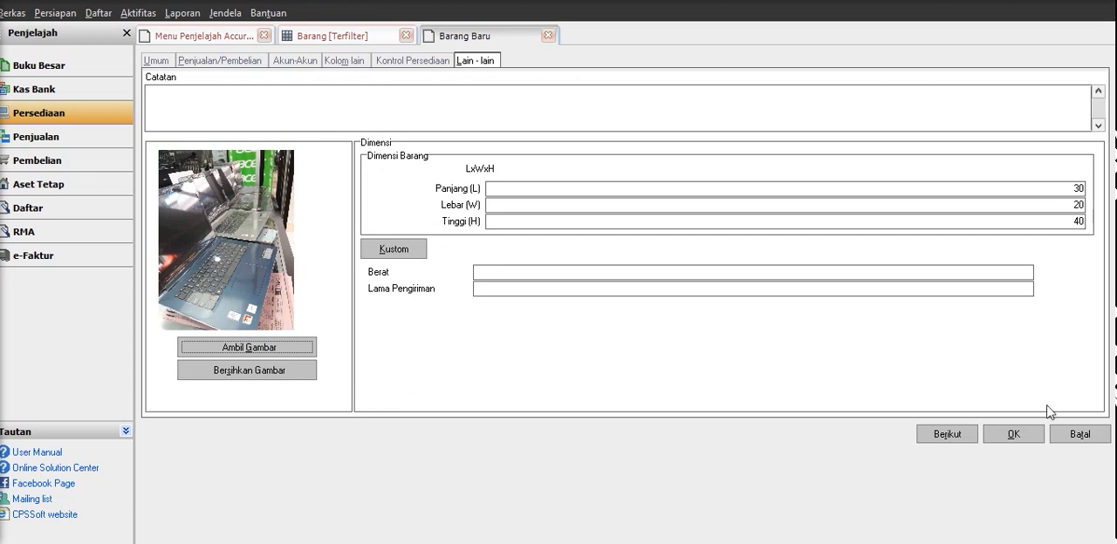
click(1028, 432)
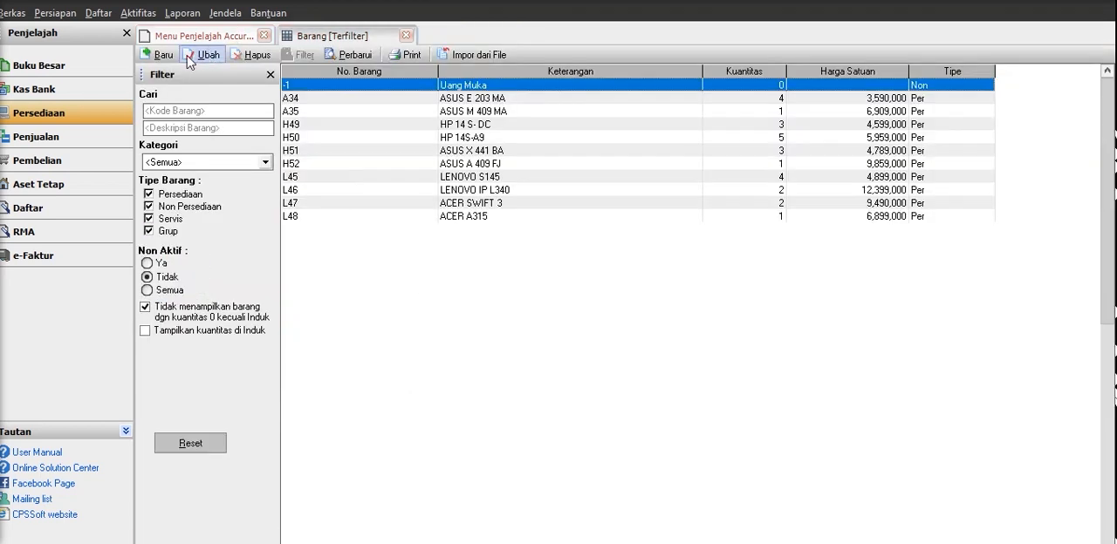
Refresh the item list and close both the list and the inventory explorer window.
click(351, 56)
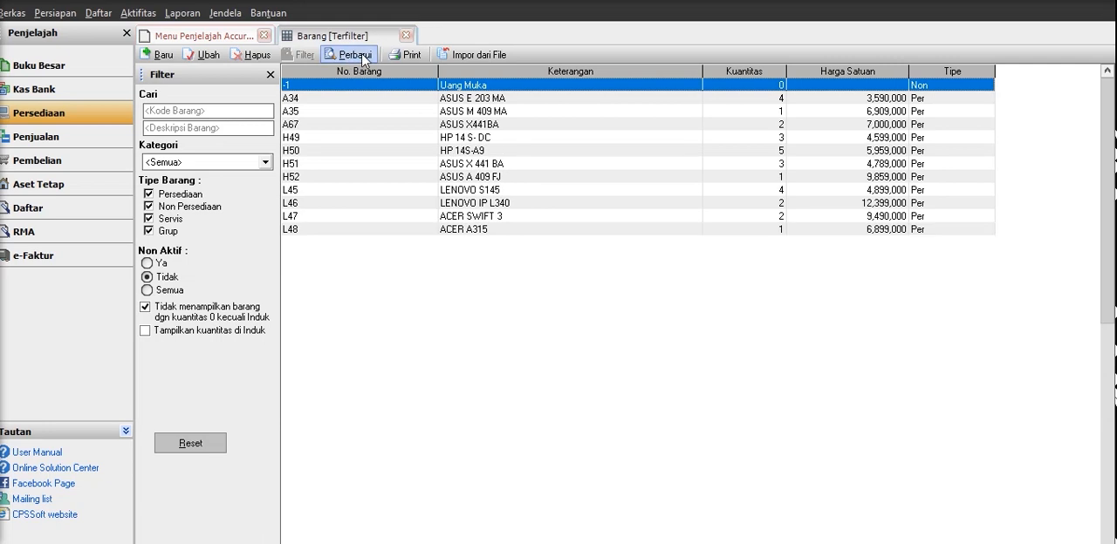
click(290, 165)
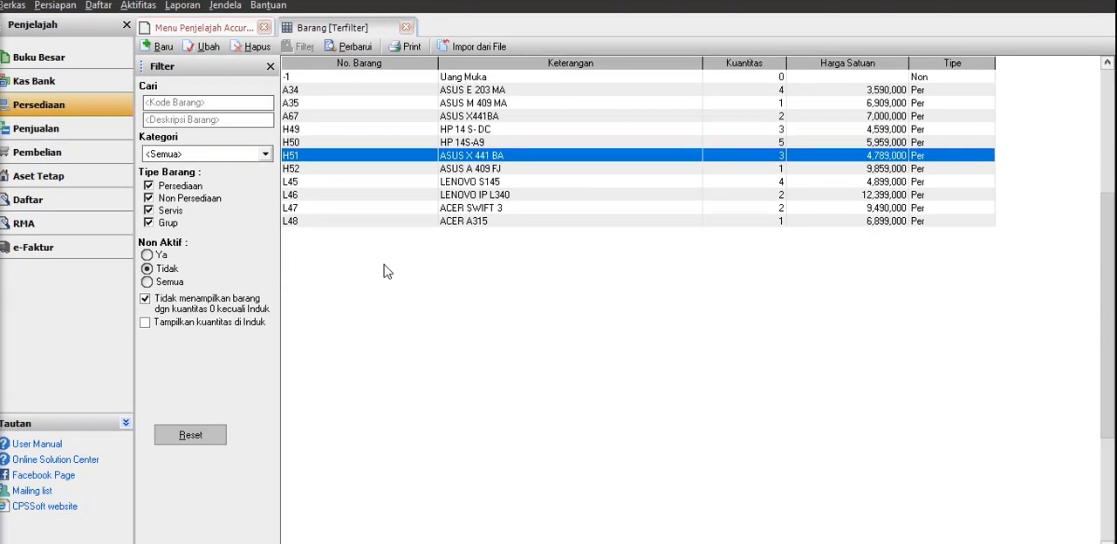
click(406, 28)
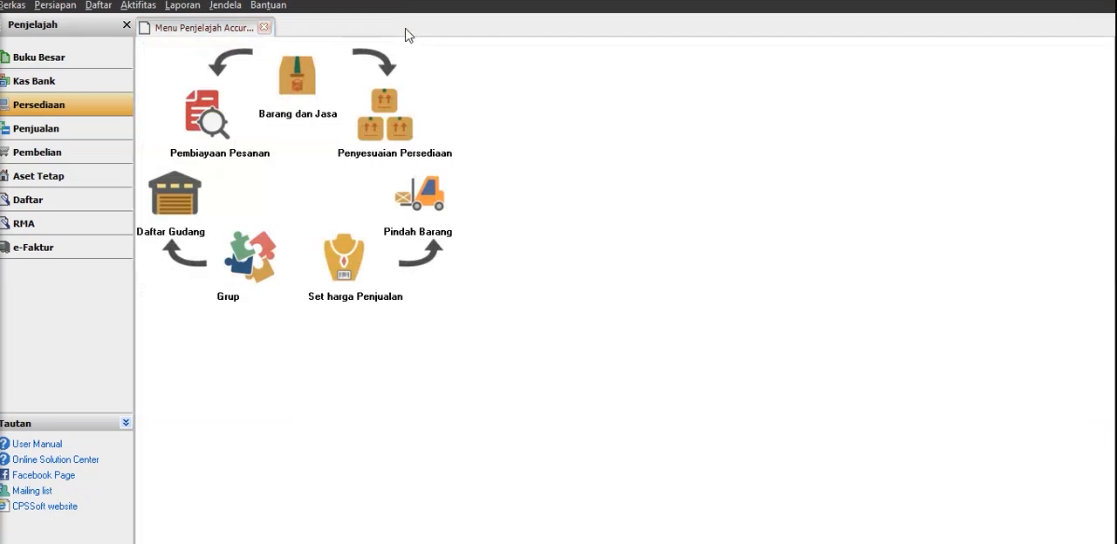
click(265, 28)
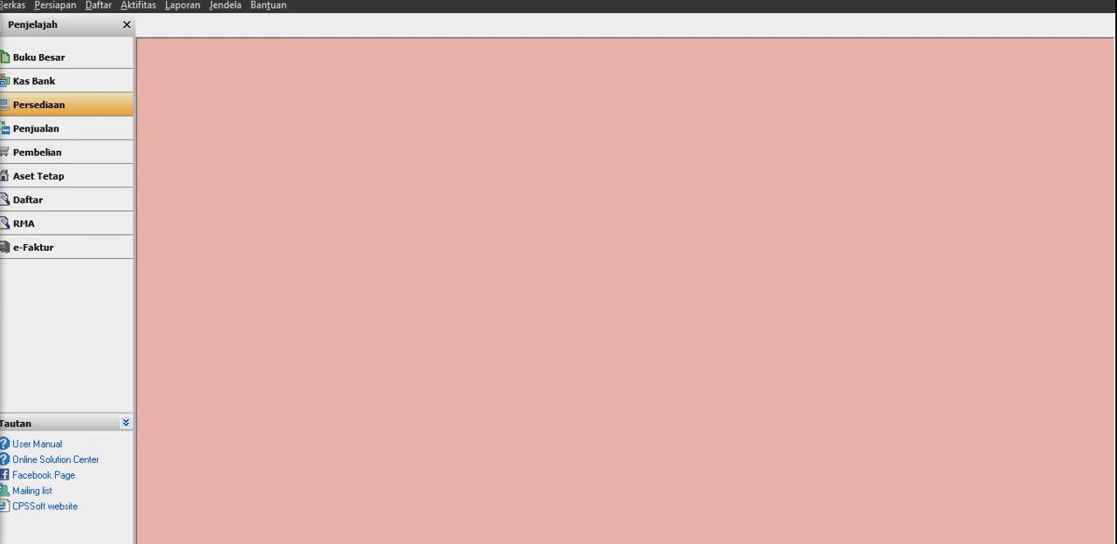
Start a new sales order (Pesanan Penjualan) and open a new customer record from it.
click(56, 131)
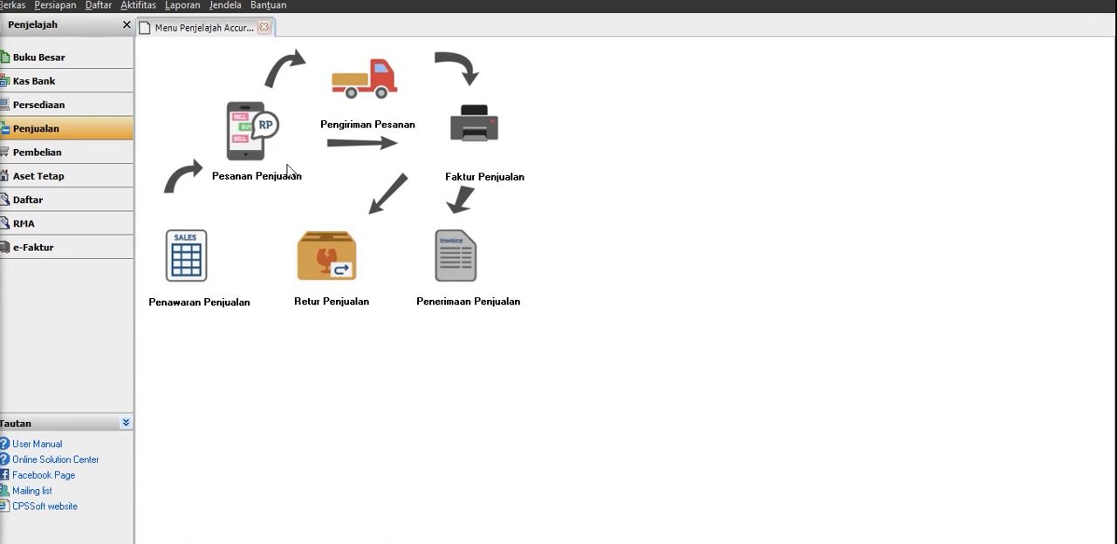
click(249, 129)
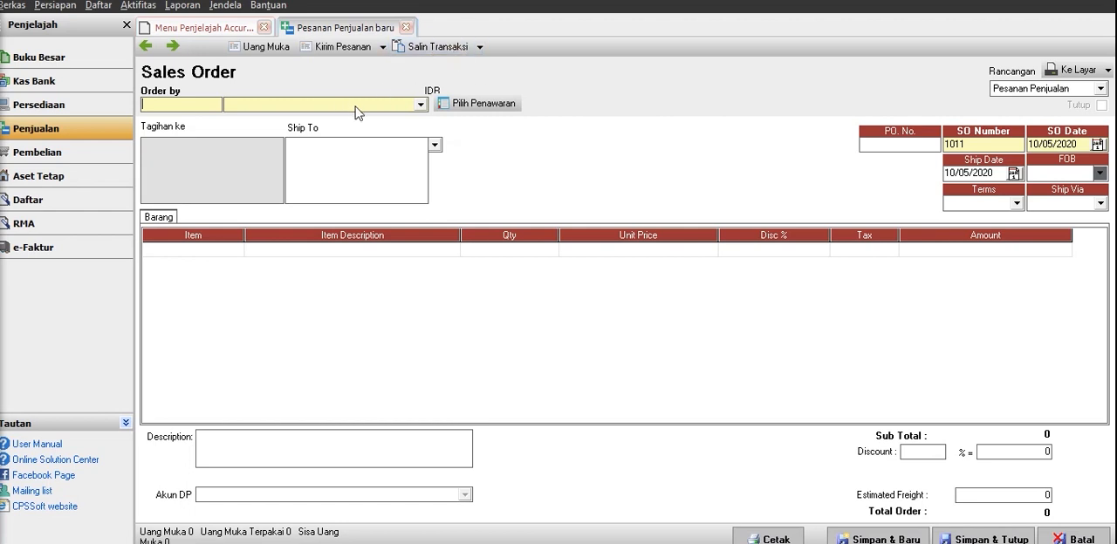
click(282, 109)
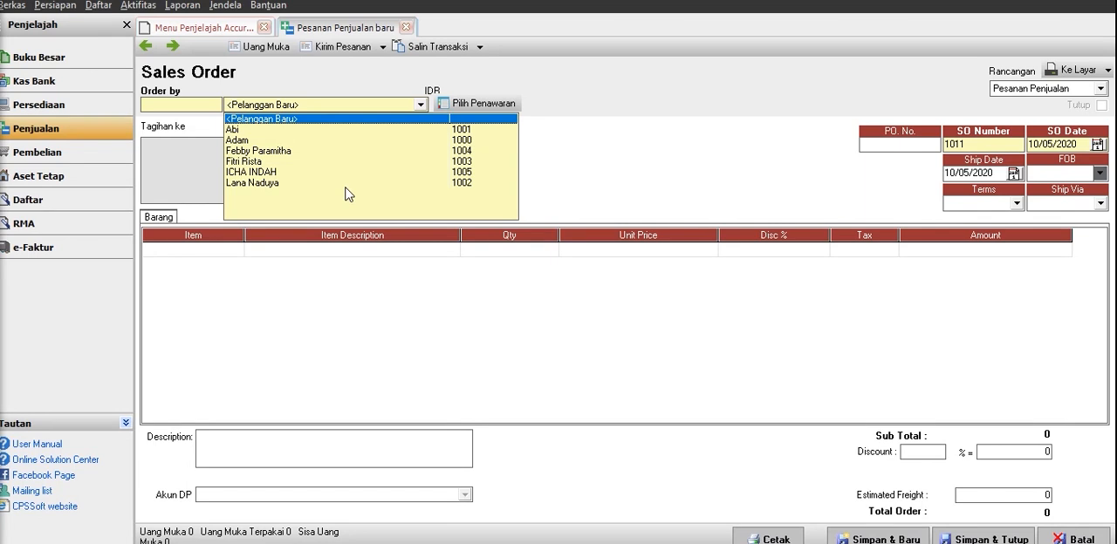
click(316, 119)
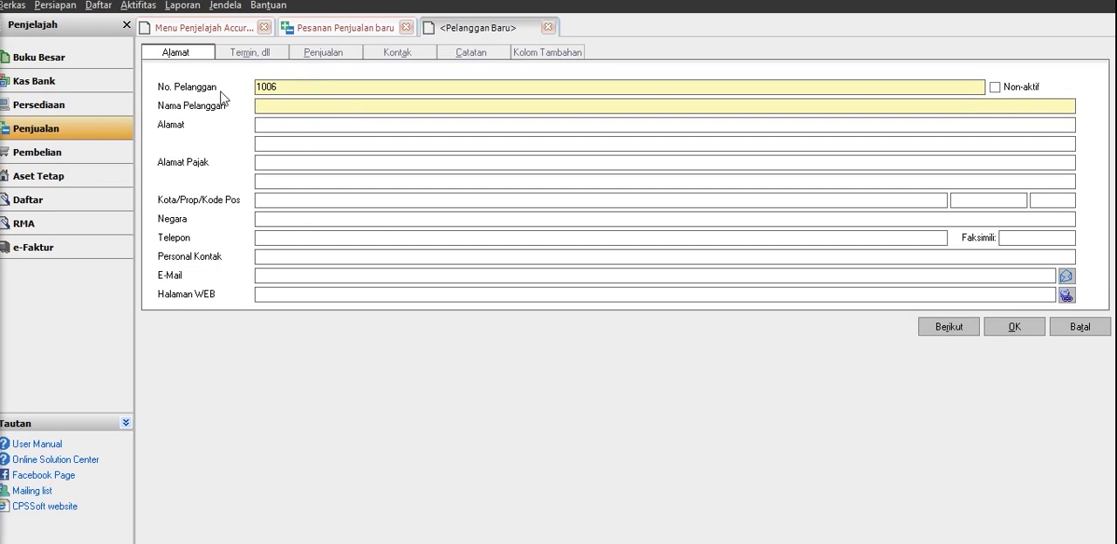
Enter the new customer's name and street address.
click(297, 84)
mouse_move(297, 84)
mouse_down()
mouse_move(249, 87)
mouse_move(284, 88)
mouse_up()
click(299, 107)
key(Caps_Lock)
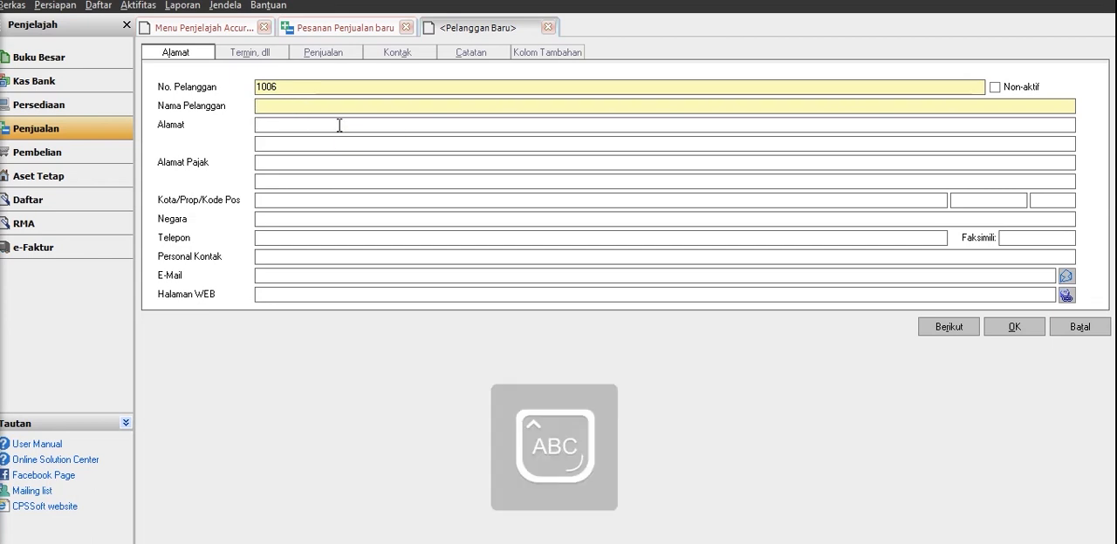
text(C)
key(Caps_Lock)
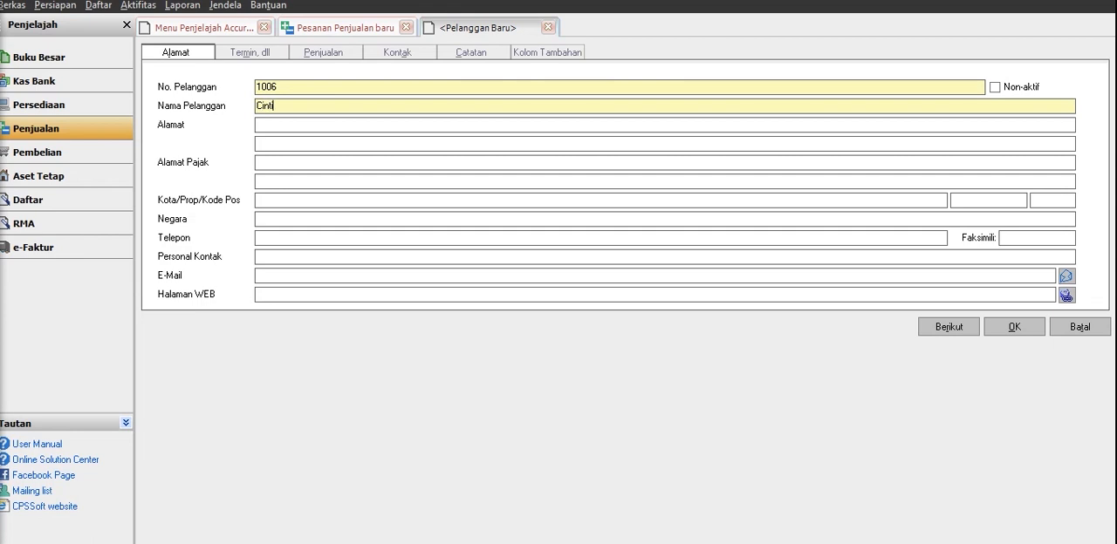
click(320, 129)
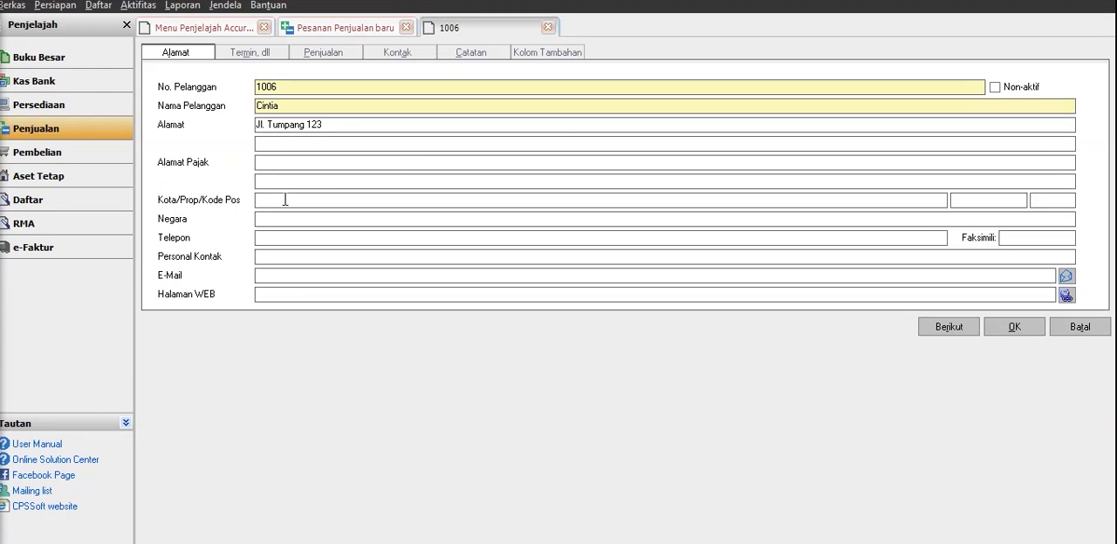
Fill in the customer's city, province, postal code and country.
key(Caps_Lock)
text(M)
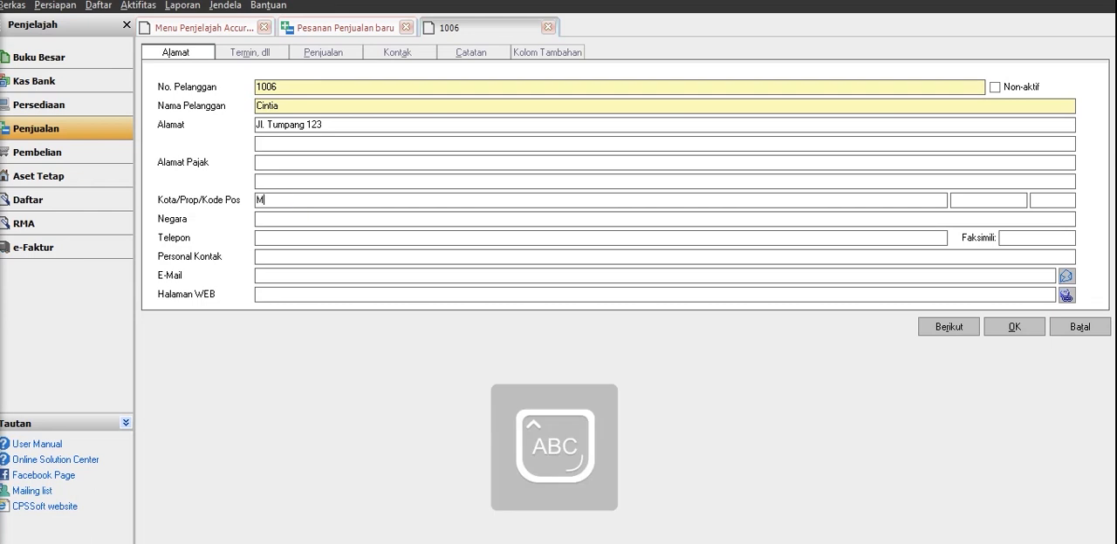
text(ALANG)
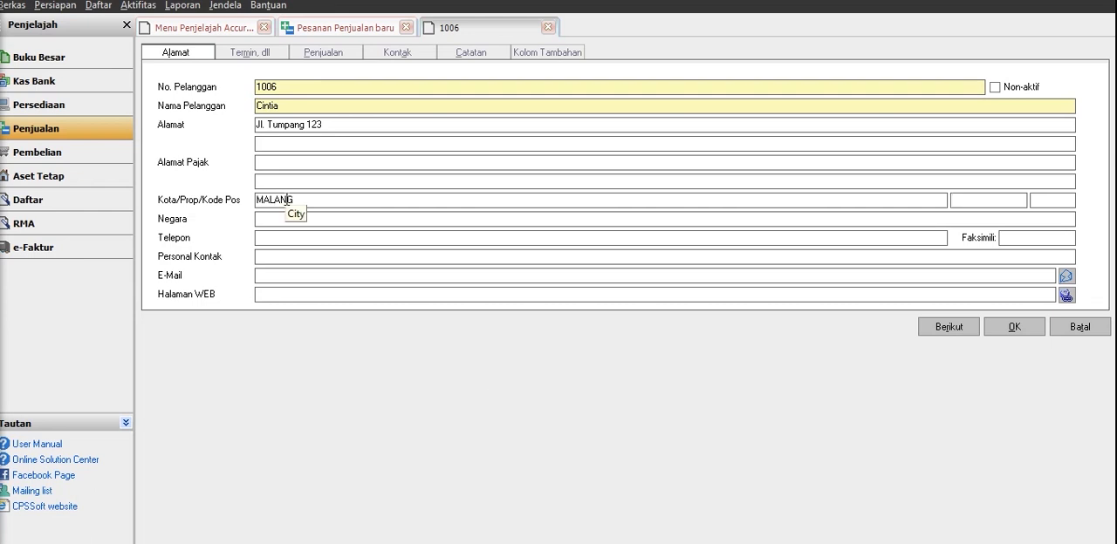
key(Tab)
text(JAWA)
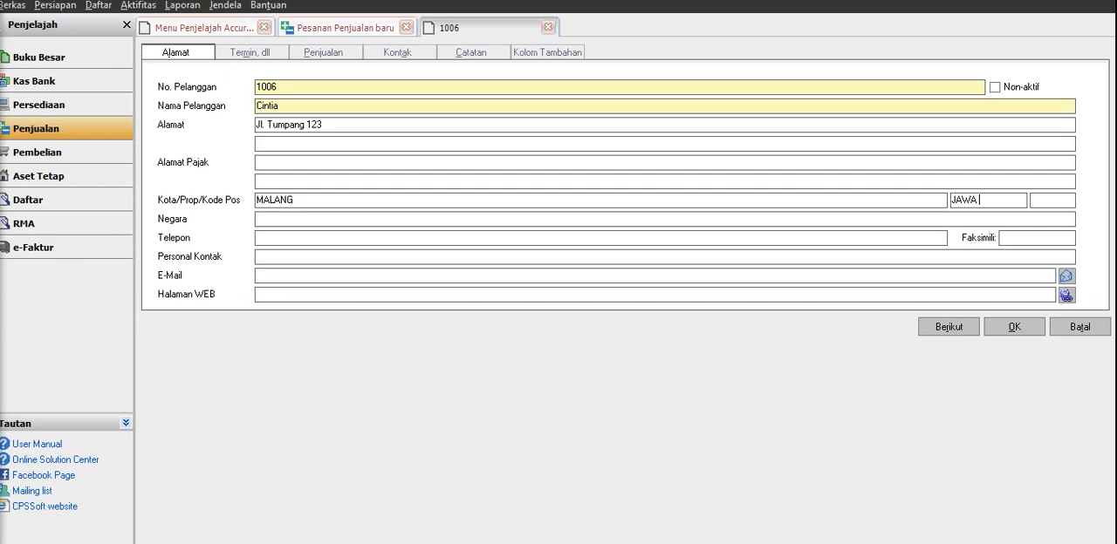
text( TIMUR)
key(Tab)
text(65)
click(276, 217)
text(INDONESIA)
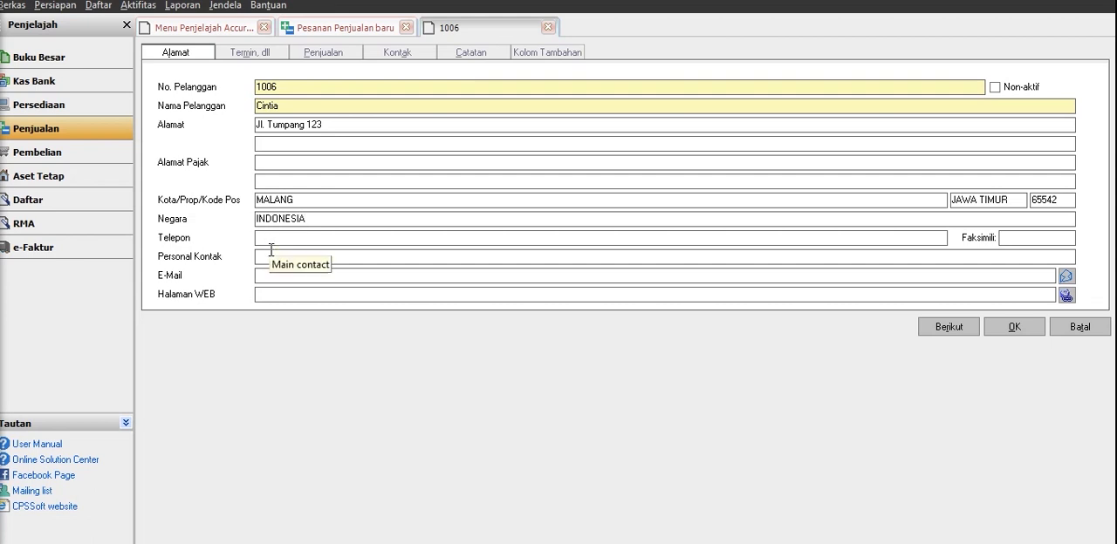
Enter the customer's phone number as the personal contact (Personal Kontak).
click(271, 253)
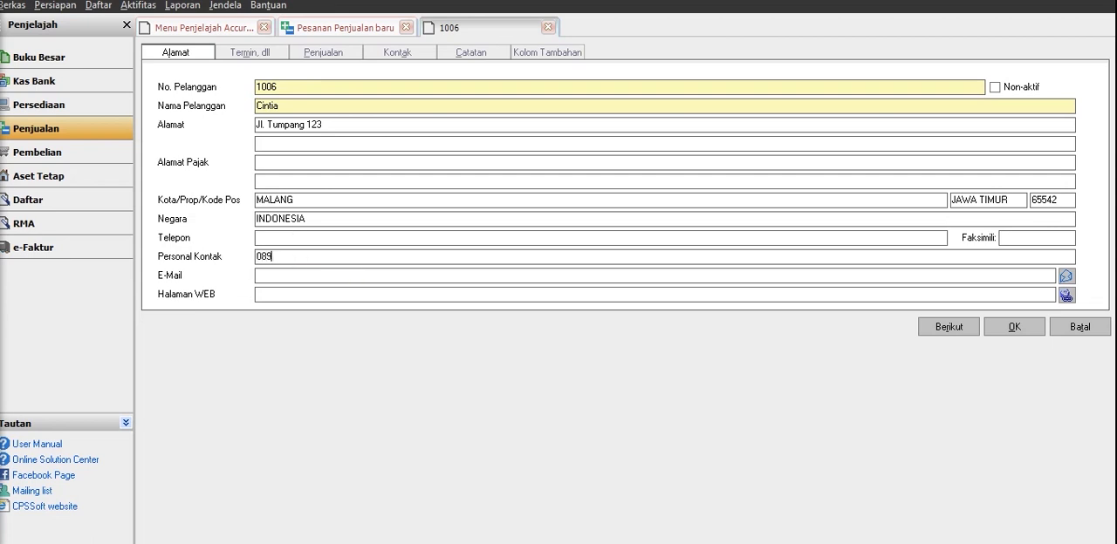
Set the customer's payment term (Termin) to C.O.D.
click(267, 55)
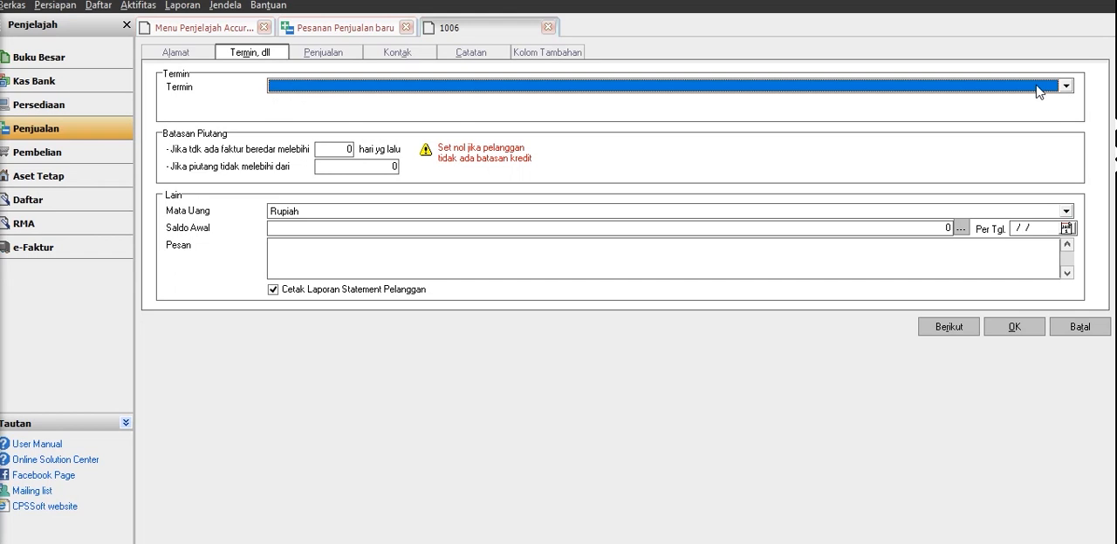
click(1065, 86)
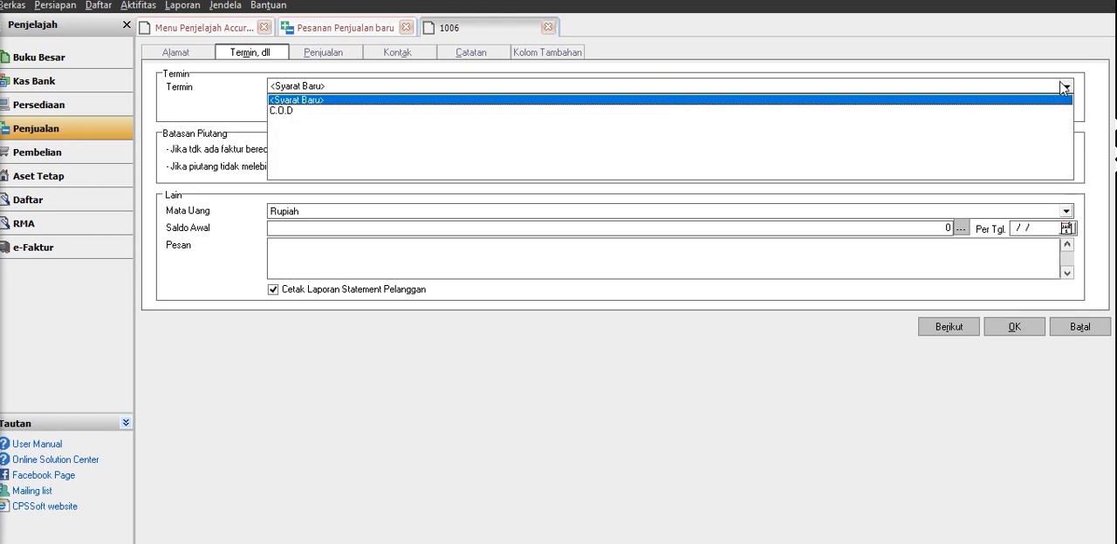
click(292, 112)
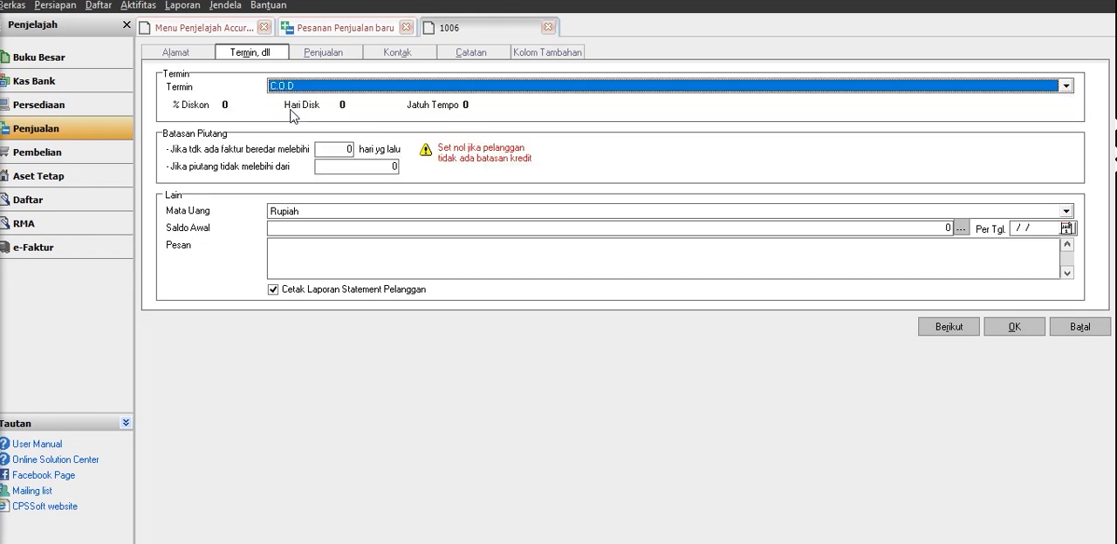
Look through the customer's sales, contact, notes and custom column settings and save the customer record.
click(336, 56)
click(429, 52)
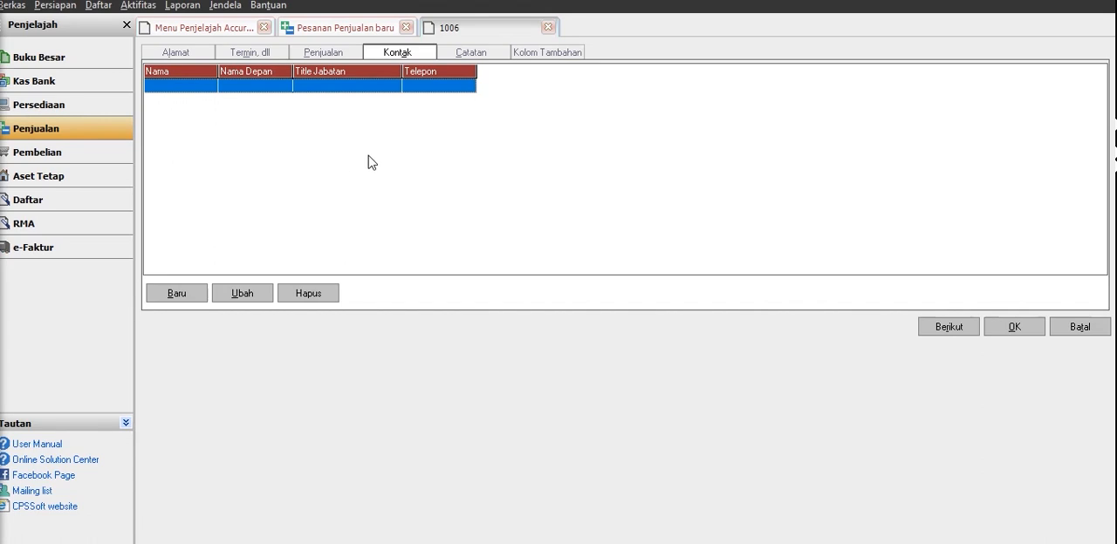
click(479, 54)
click(550, 53)
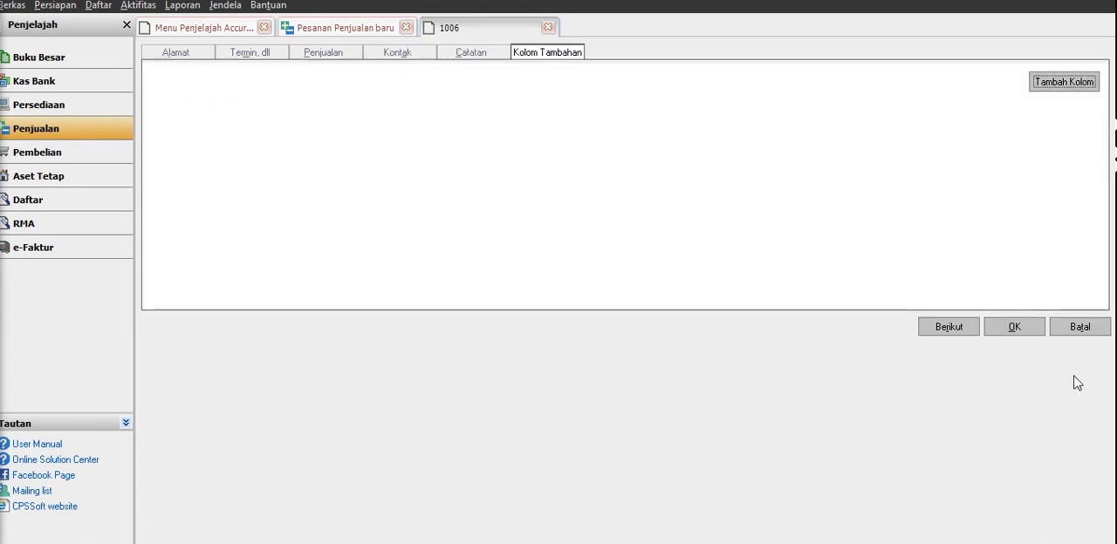
click(1034, 333)
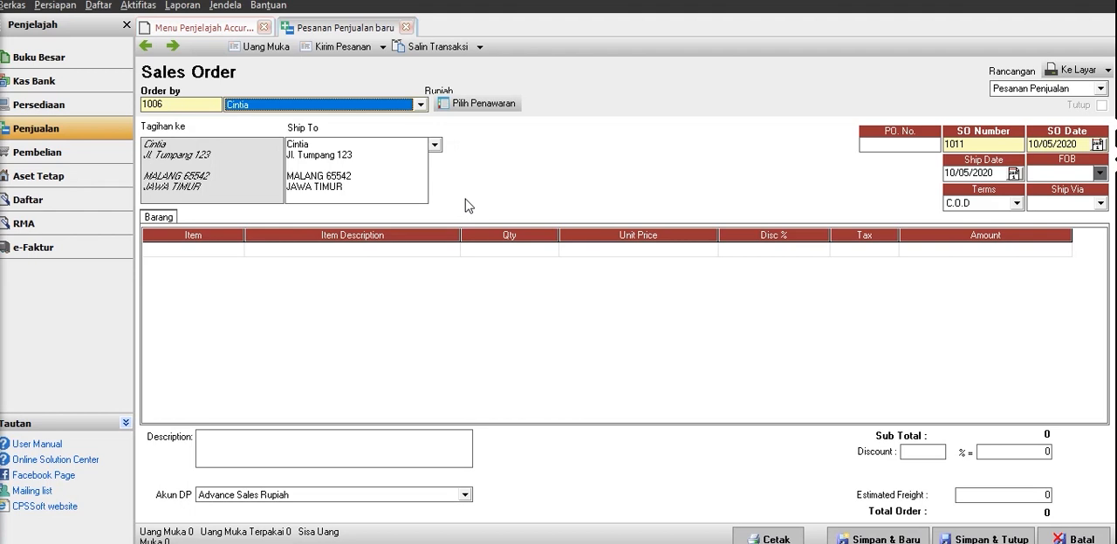
Add item H51 ASUS X 441 BA to the sales order, keeping quantity 1 and the default unit price.
click(236, 249)
click(235, 250)
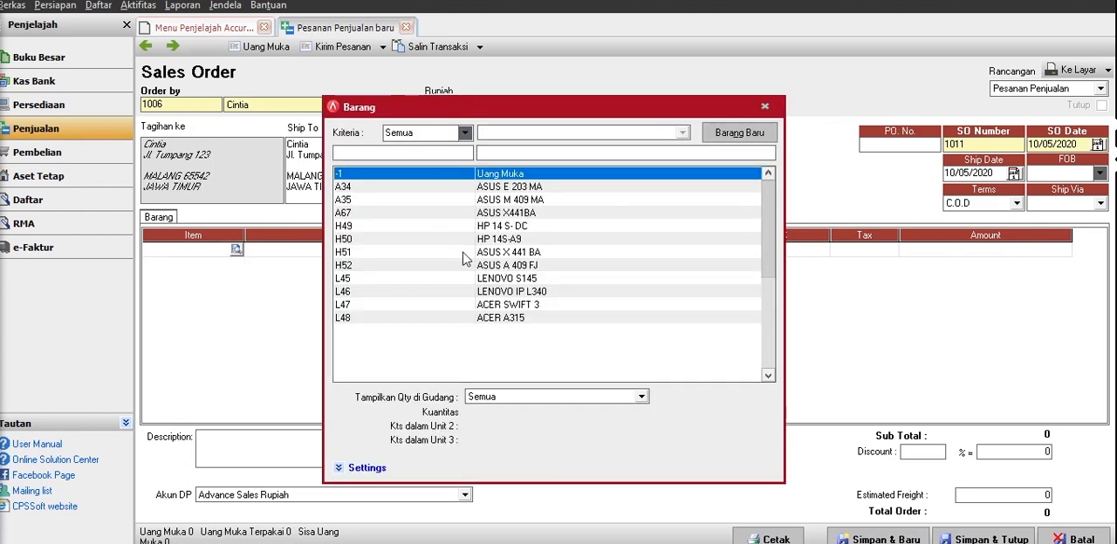
click(465, 253)
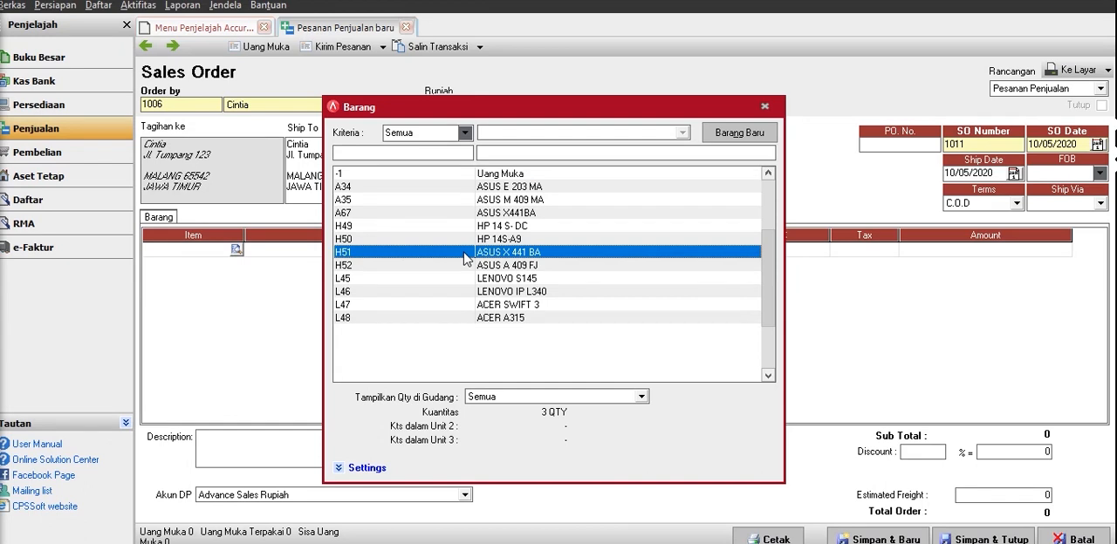
double_click(465, 253)
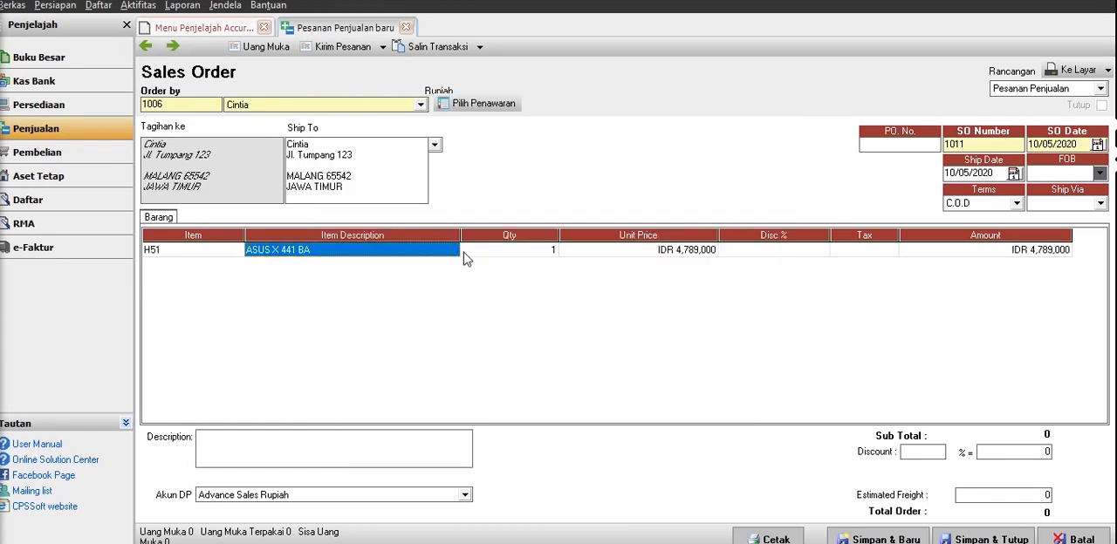
key(Tab)
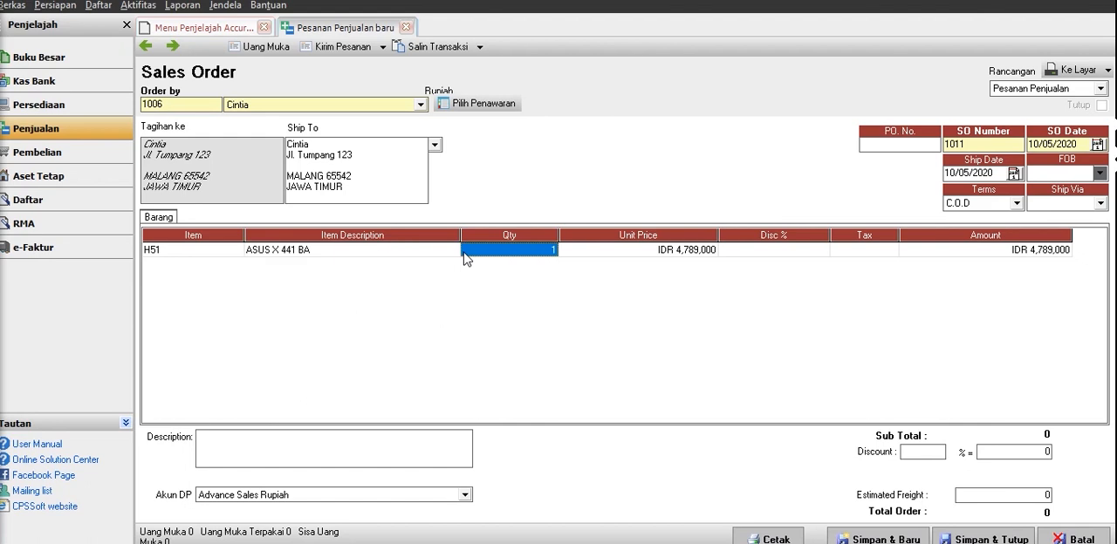
key(Tab)
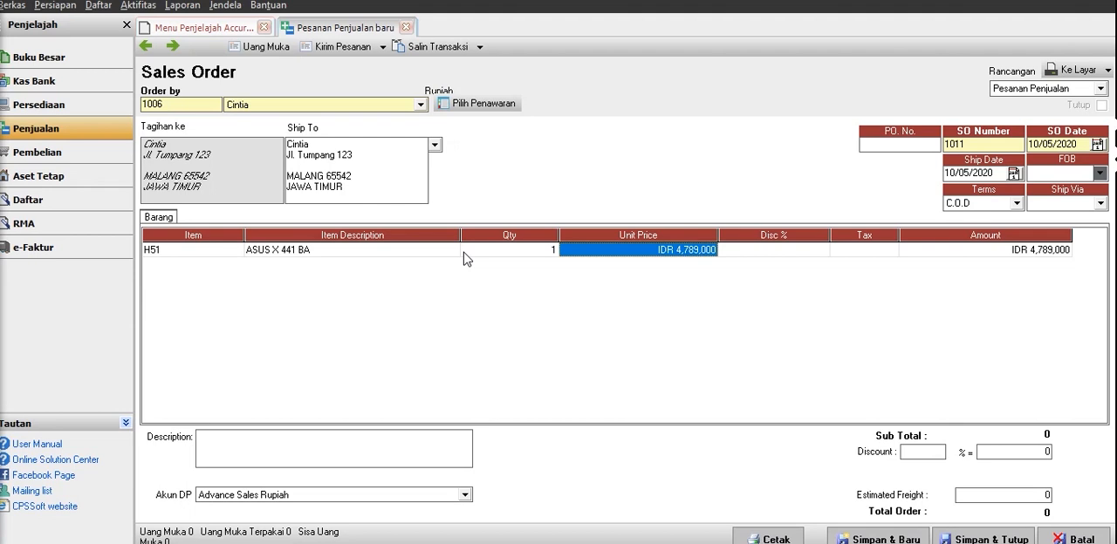
key(Tab)
key(Tab)
key(Tab)
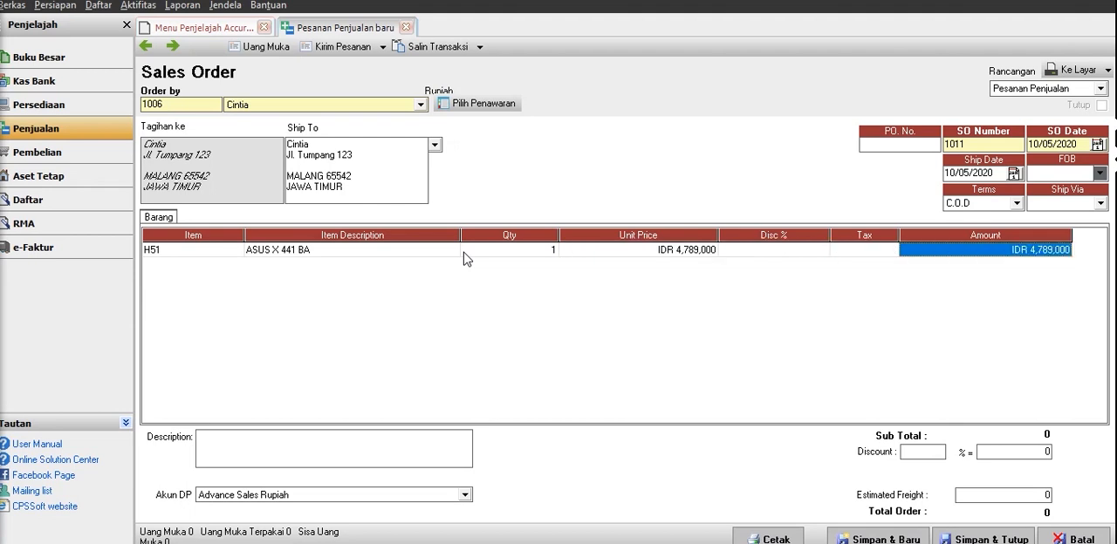
Set the sales order's down payment account (Akun DP) to Uang Muka Penjualan IDR, then save and close the order.
key(Tab)
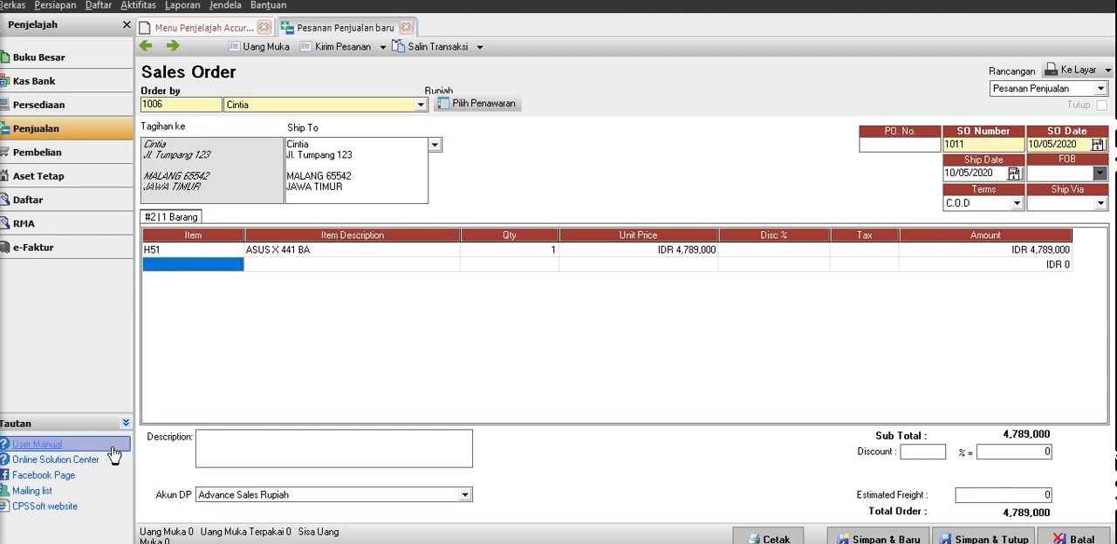
click(436, 495)
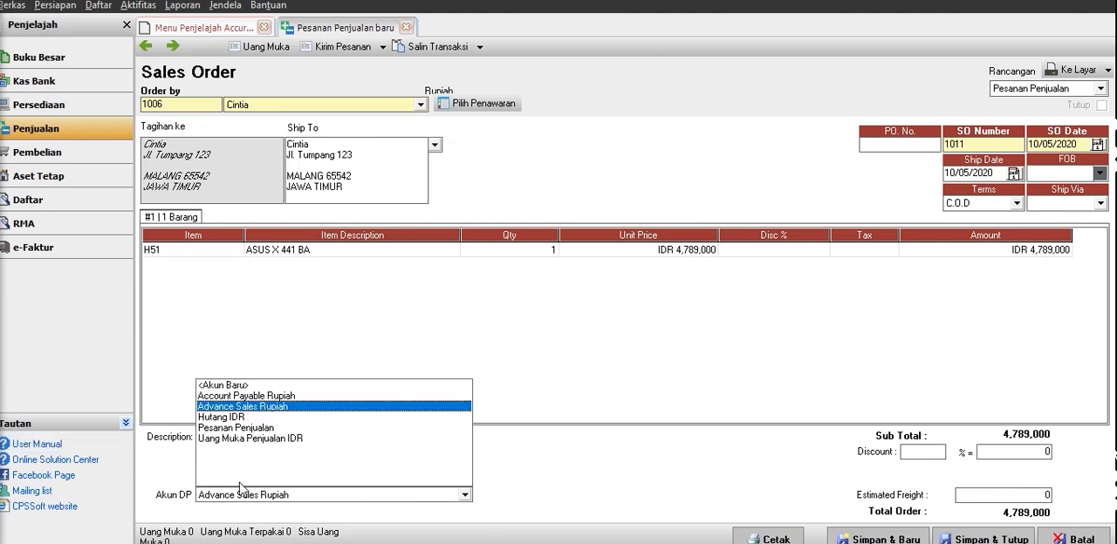
click(254, 439)
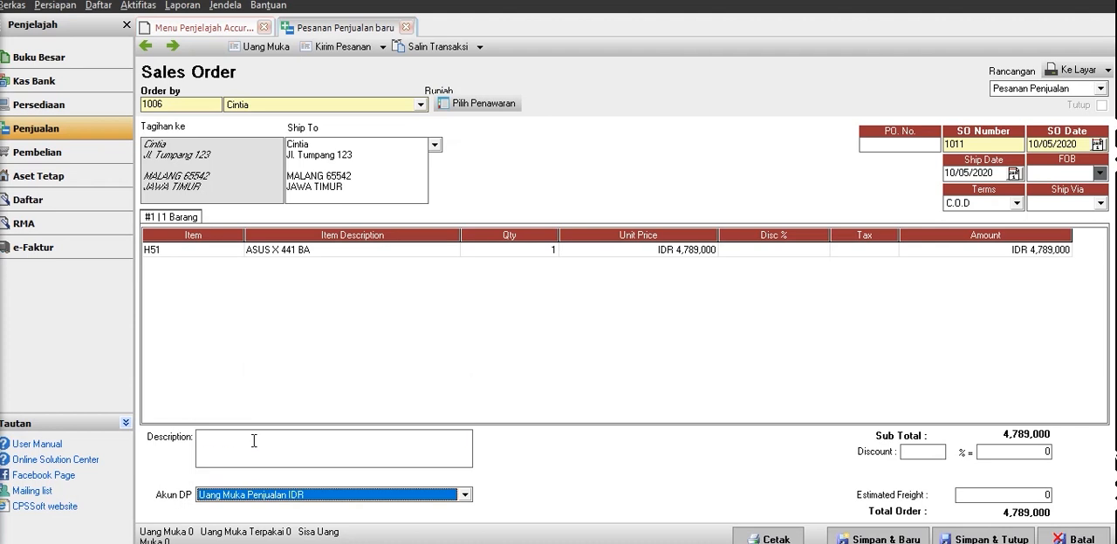
click(257, 443)
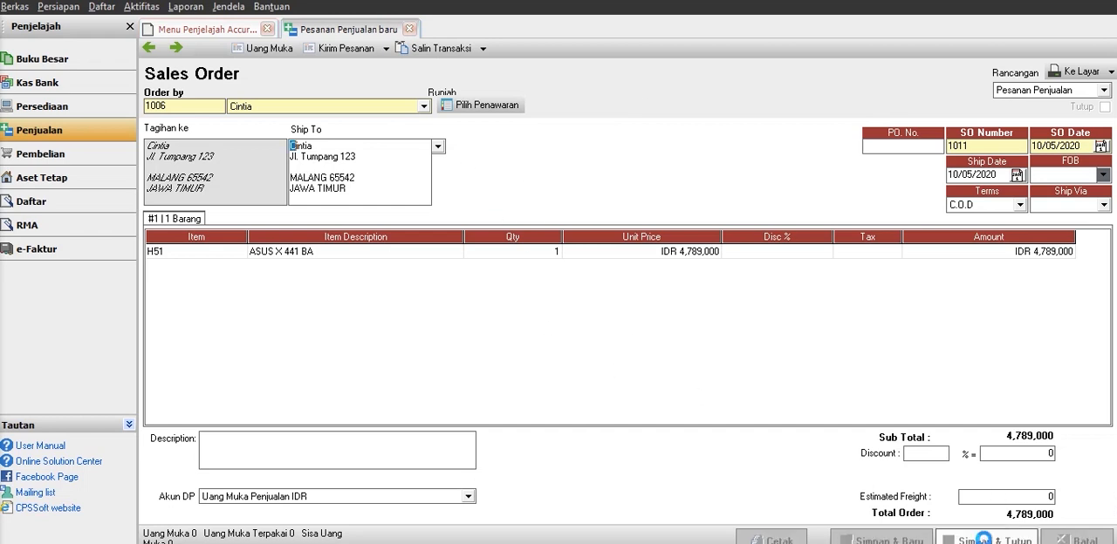
click(986, 540)
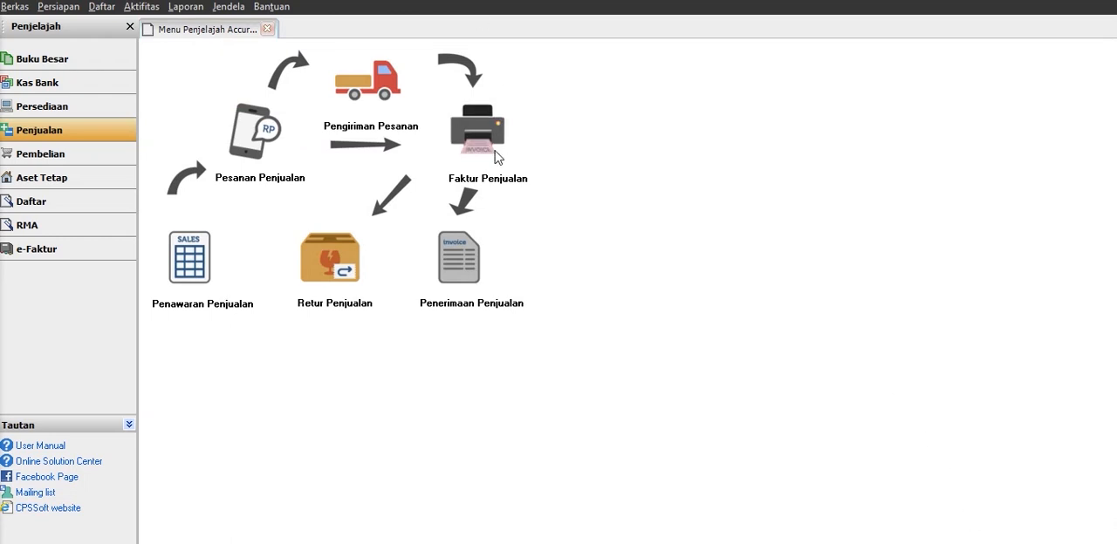
Start a sales invoice for the customer from the sales order and set the warehouse (Gudang) to Indieglo com.
click(477, 129)
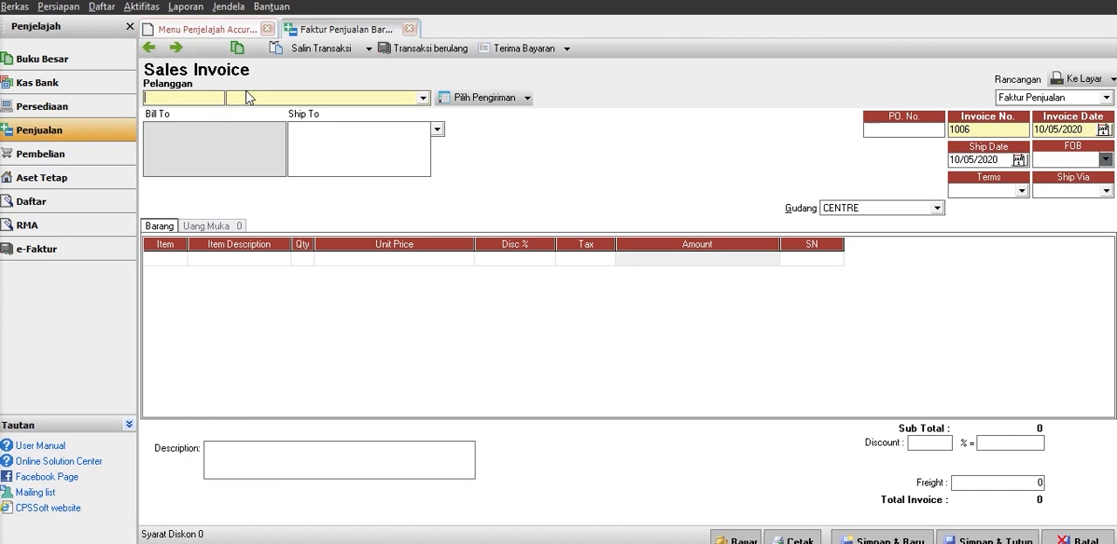
click(424, 98)
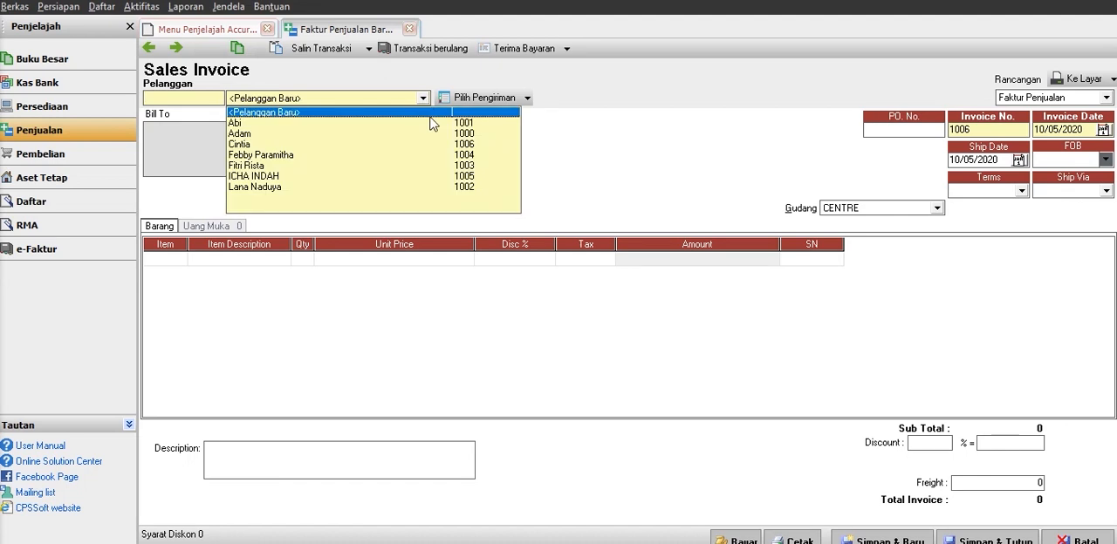
click(263, 145)
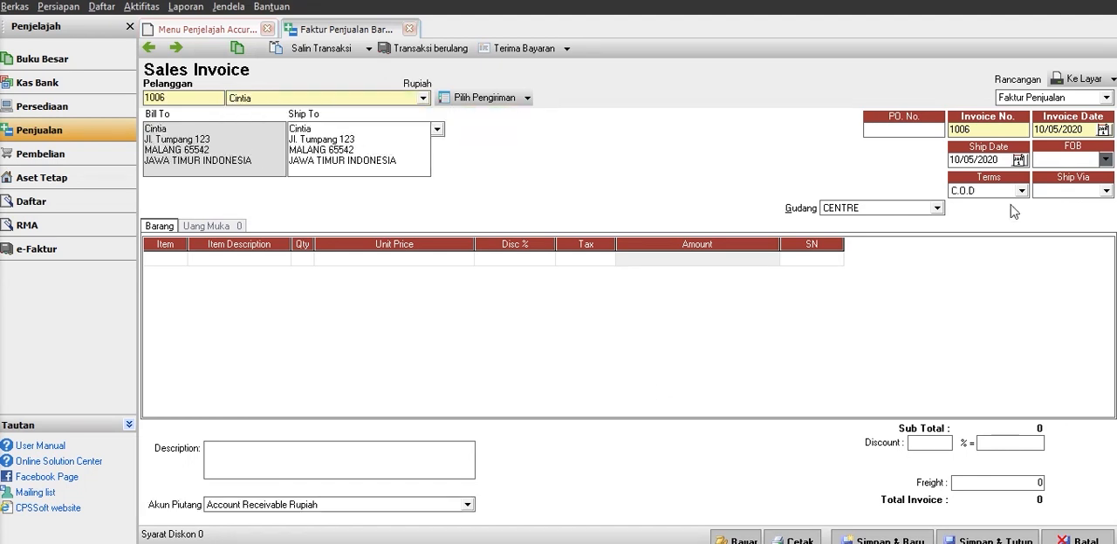
click(927, 210)
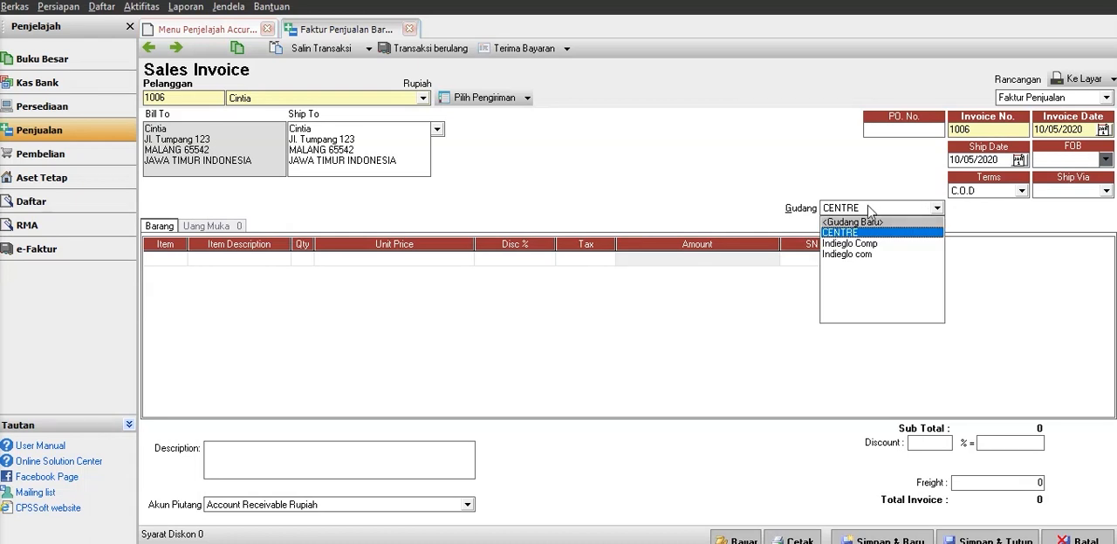
click(870, 255)
Add item H51 ASUS X 441 BA to the sales invoice, keeping quantity 1 and the default unit price.
click(194, 262)
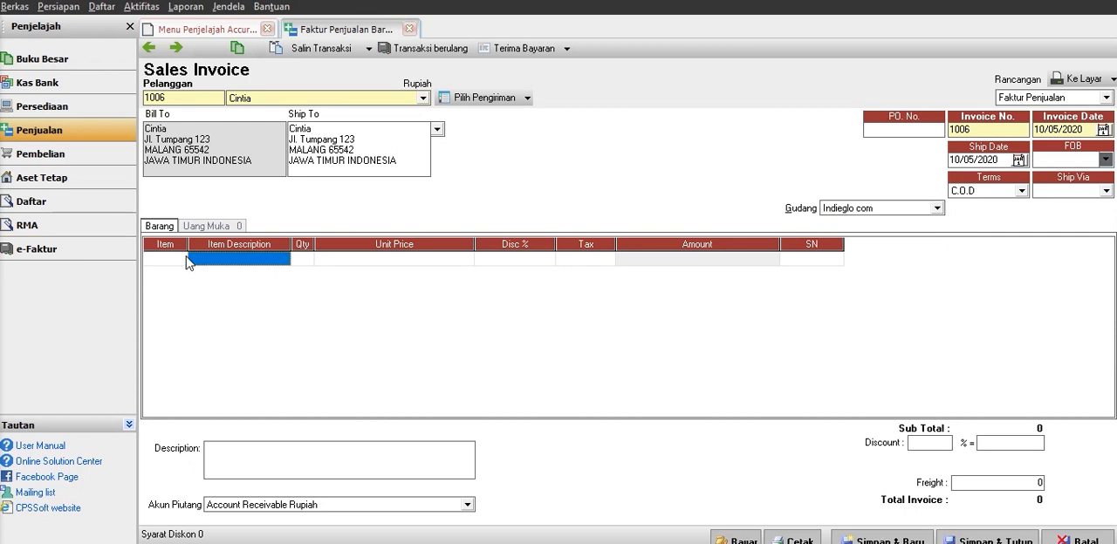
click(181, 261)
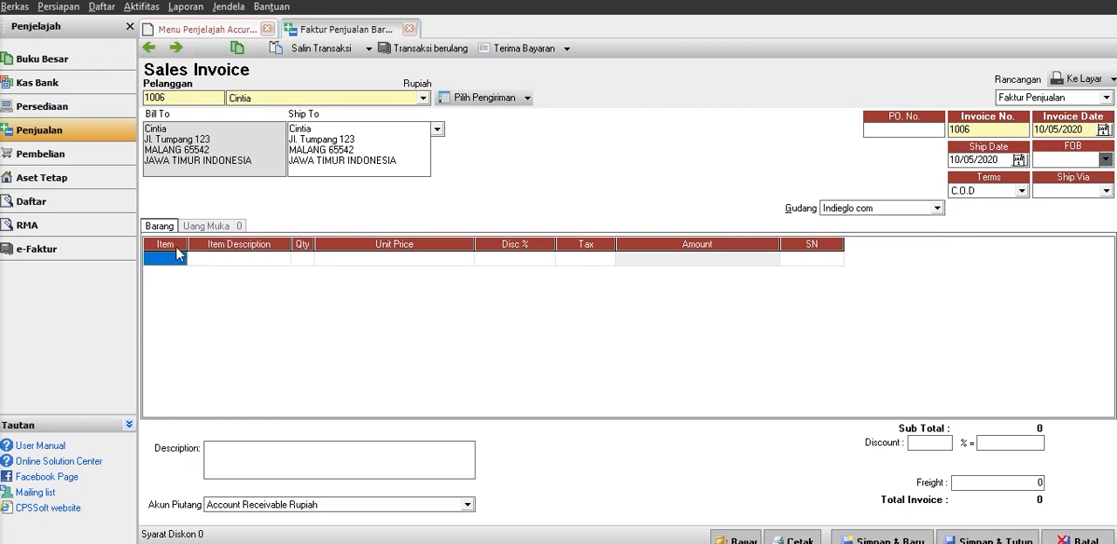
click(177, 262)
click(180, 260)
double_click(506, 254)
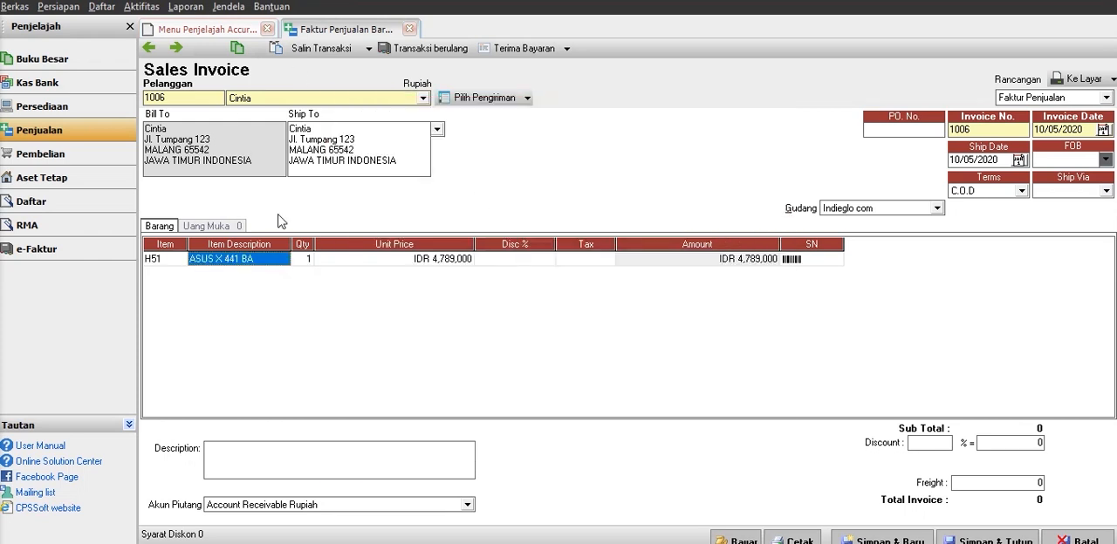
key(Tab)
key(Tab)
key(Tab)
key(Tab)
key(Tab)
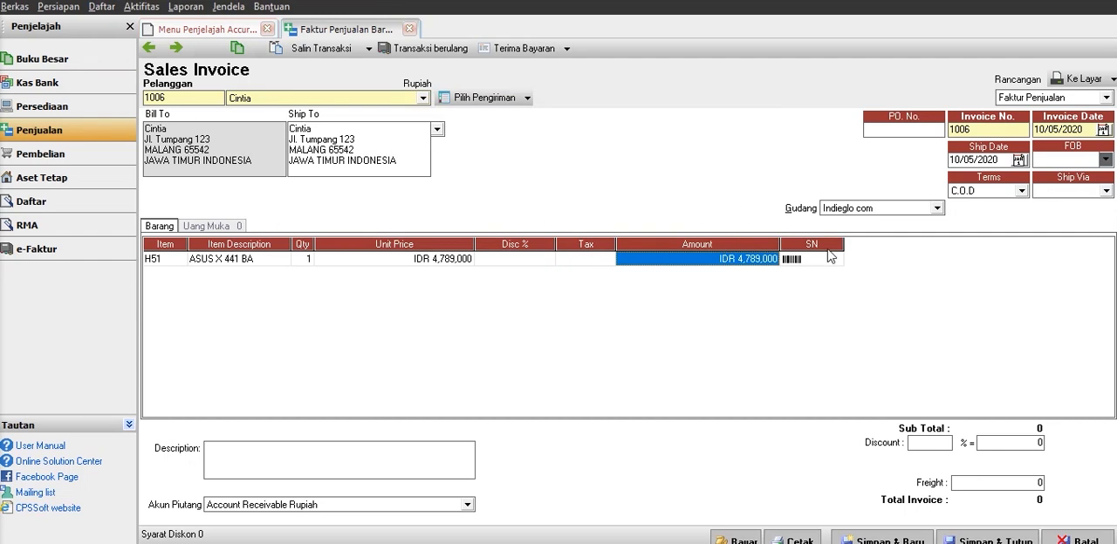
key(Tab)
key(Tab)
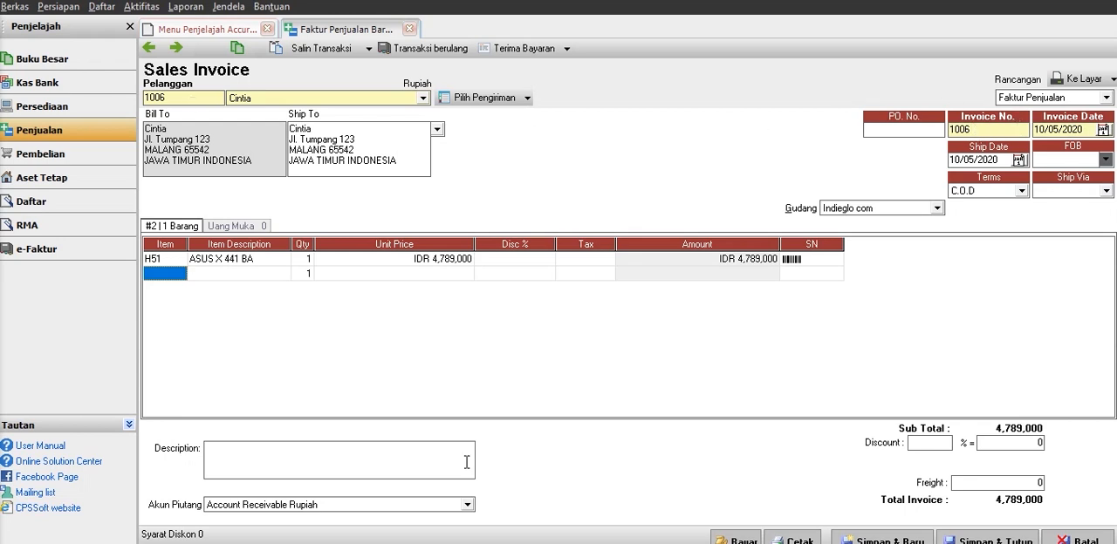
Choose Account Receivable Rupiah as the invoice's receivable account (Akun Piutang), then save and close the invoice.
click(415, 506)
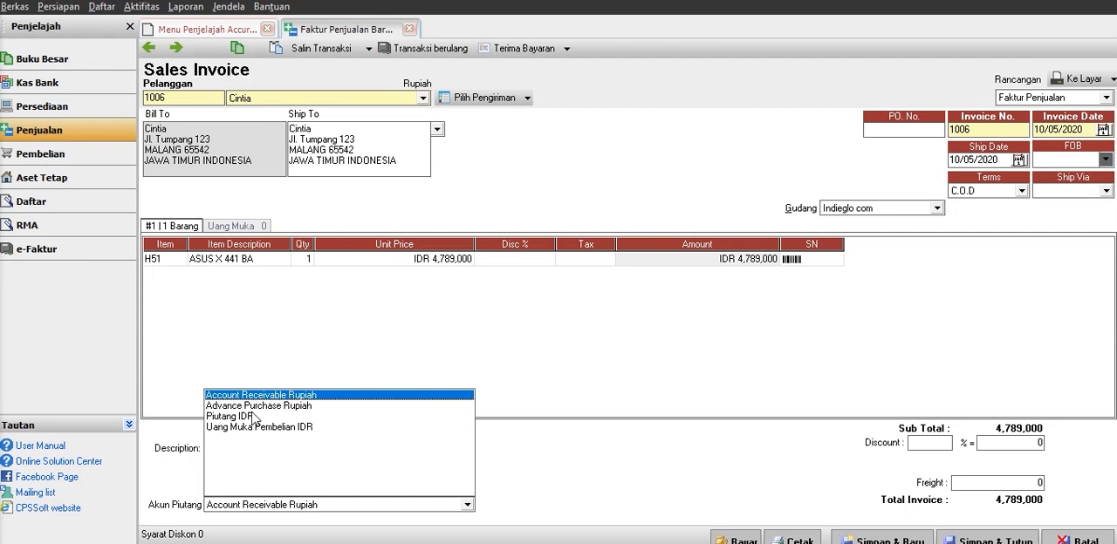
click(276, 400)
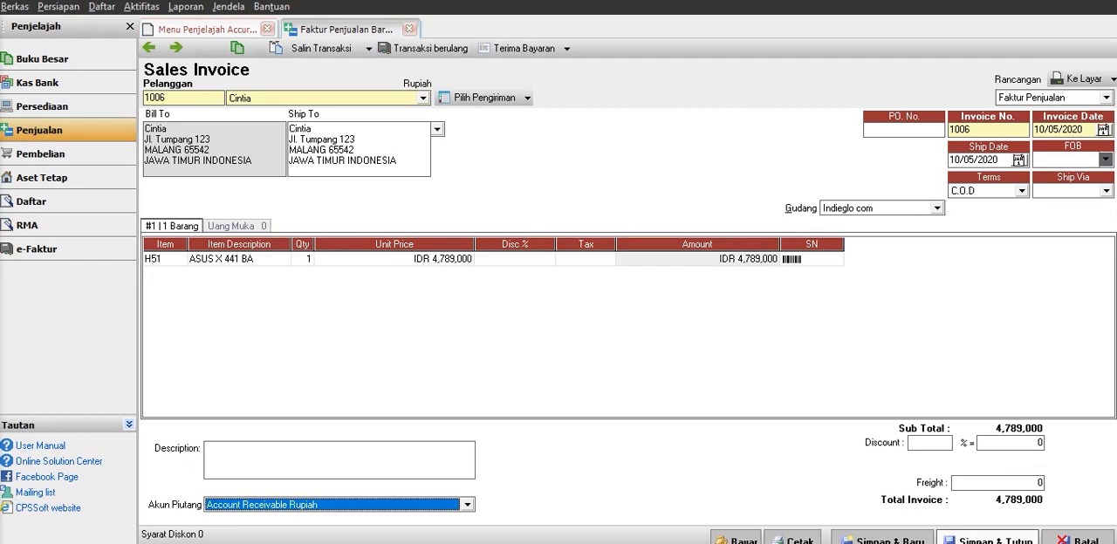
click(987, 540)
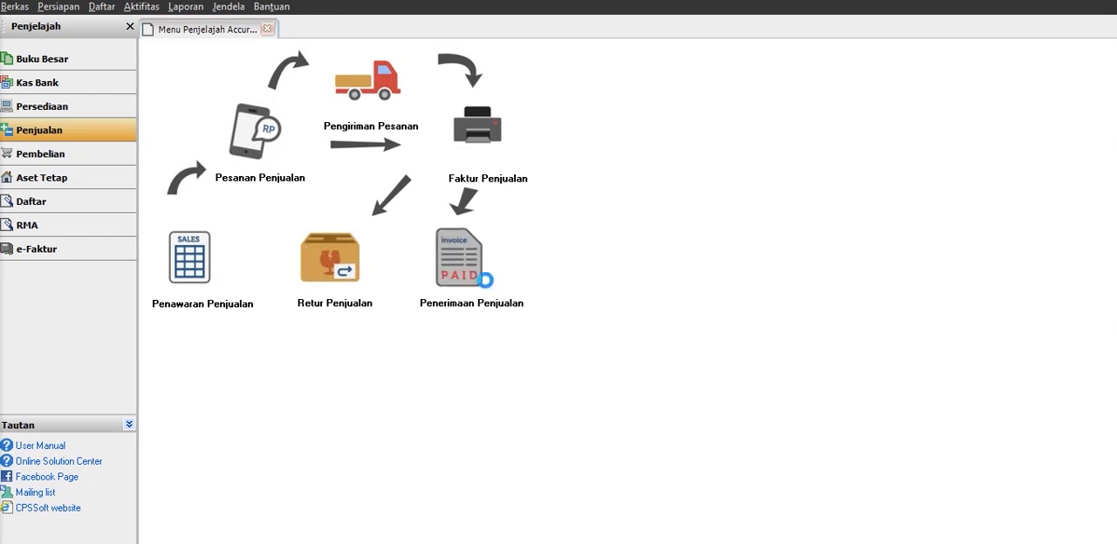
Start a sales receipt (Penerimaan Penjualan) and choose the invoiced customer as the payer.
click(487, 288)
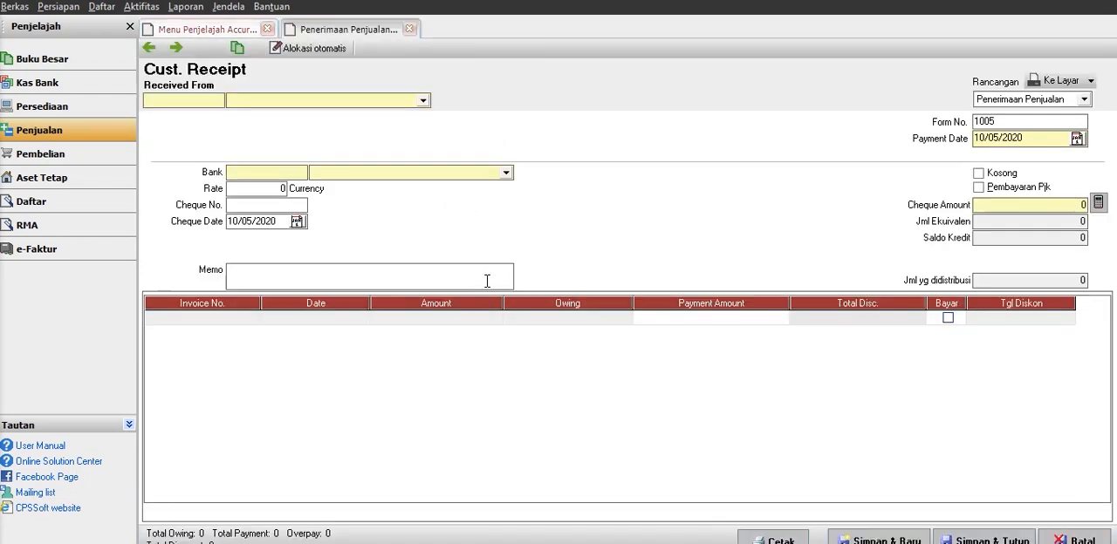
click(304, 103)
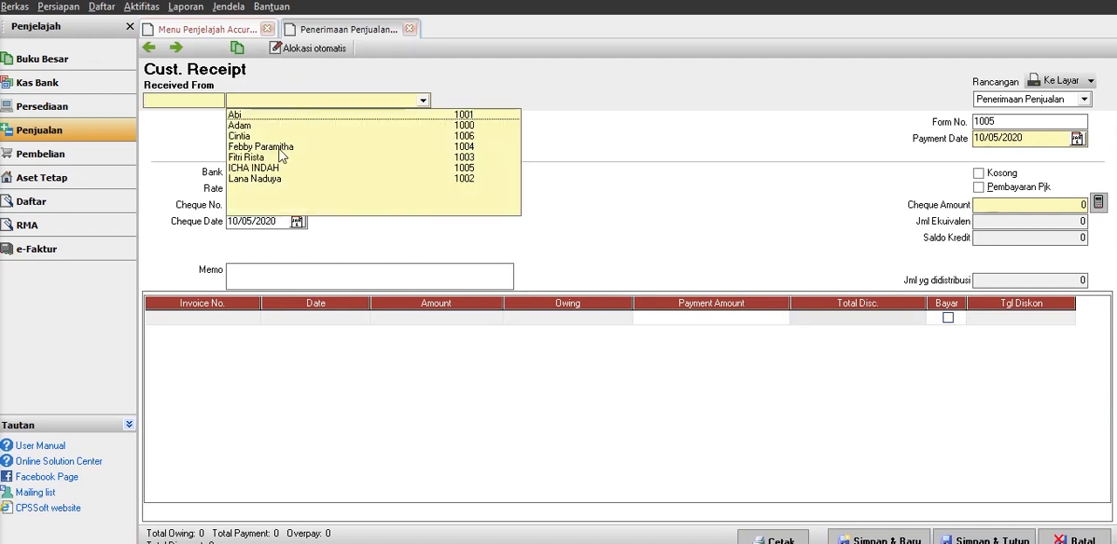
click(236, 137)
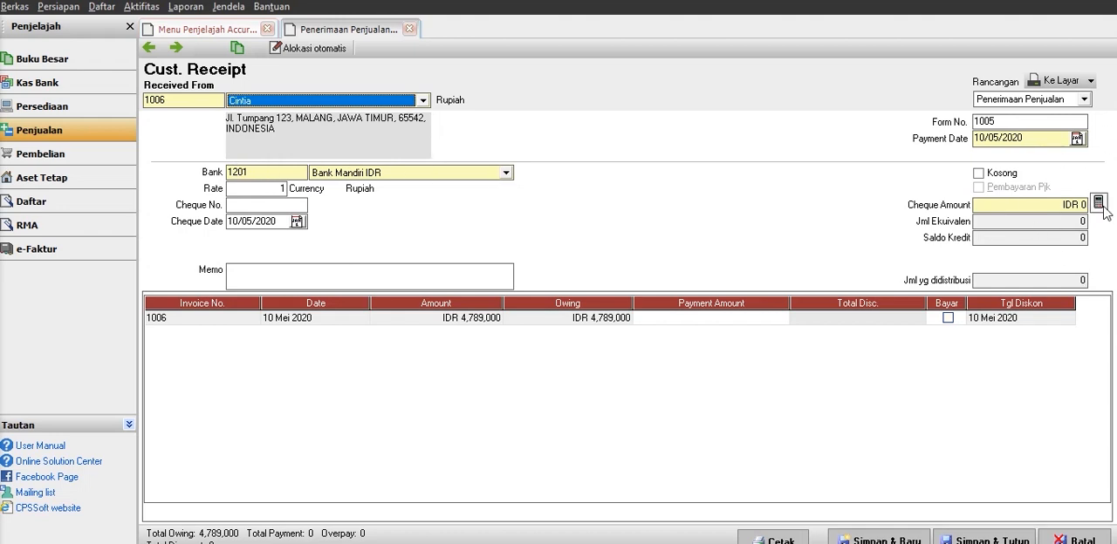
click(511, 397)
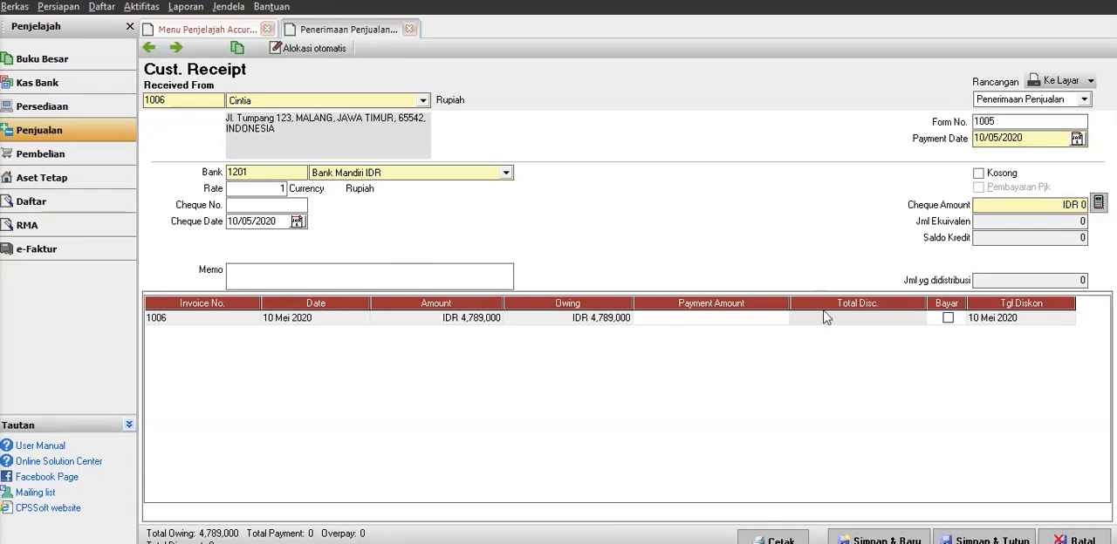
click(683, 318)
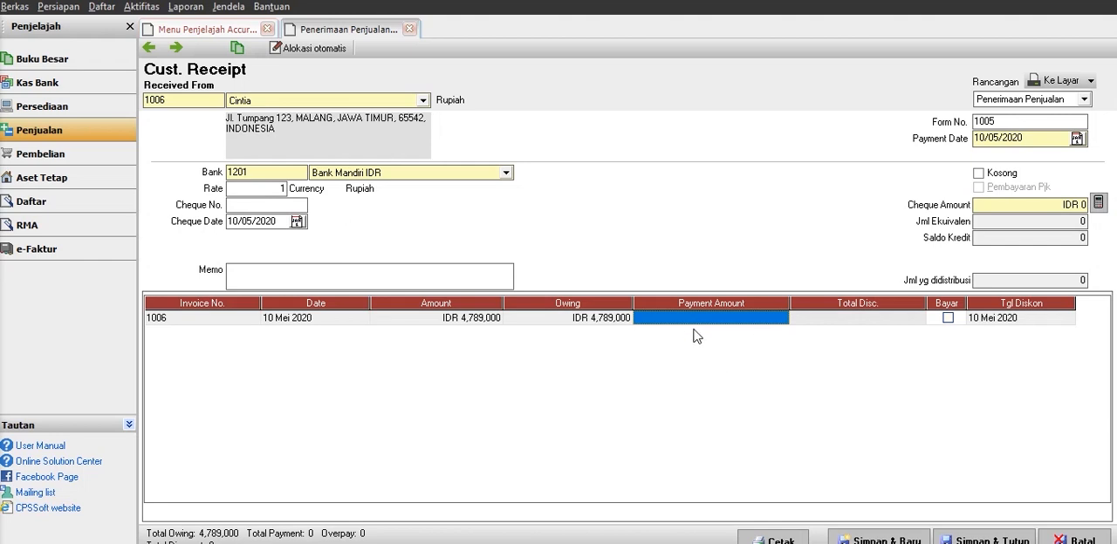
text(4789000)
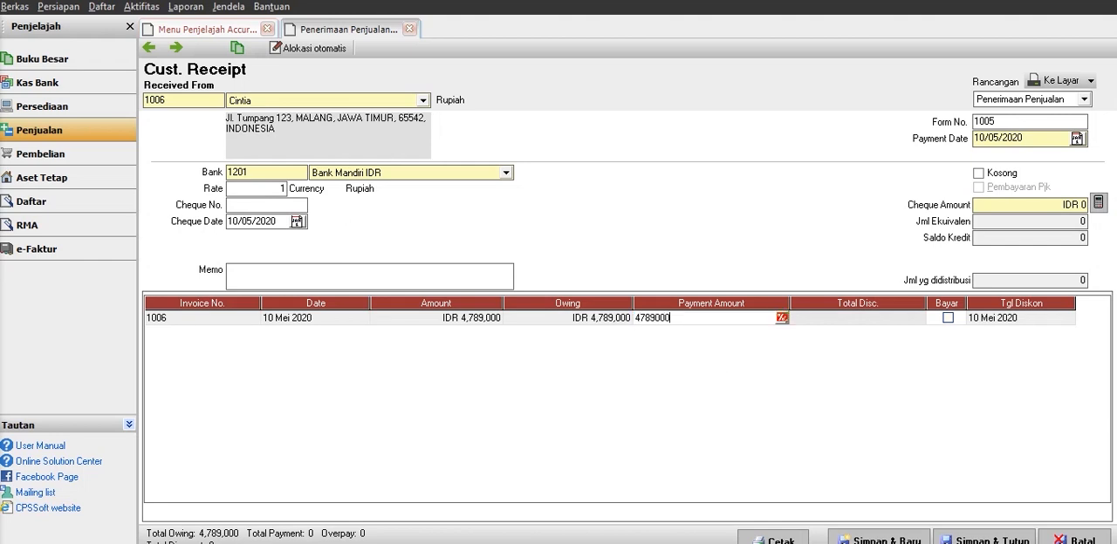
key(Tab)
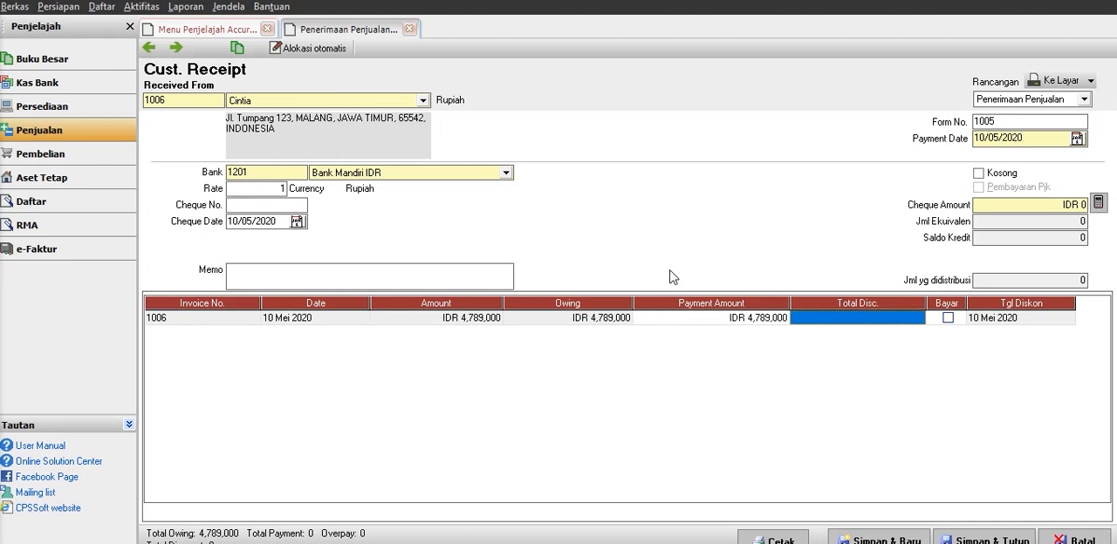
click(949, 319)
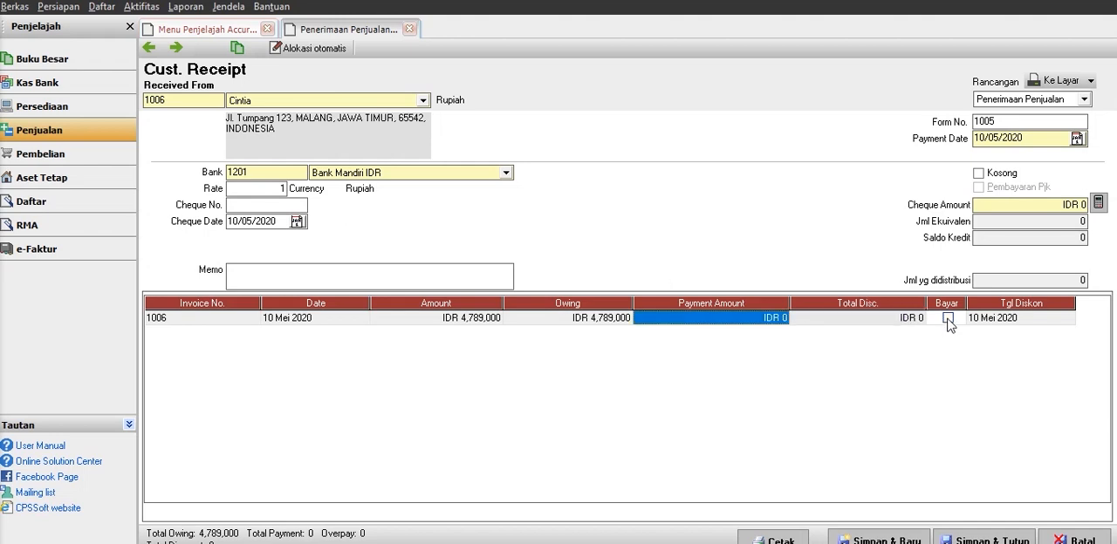
click(1100, 206)
click(1099, 203)
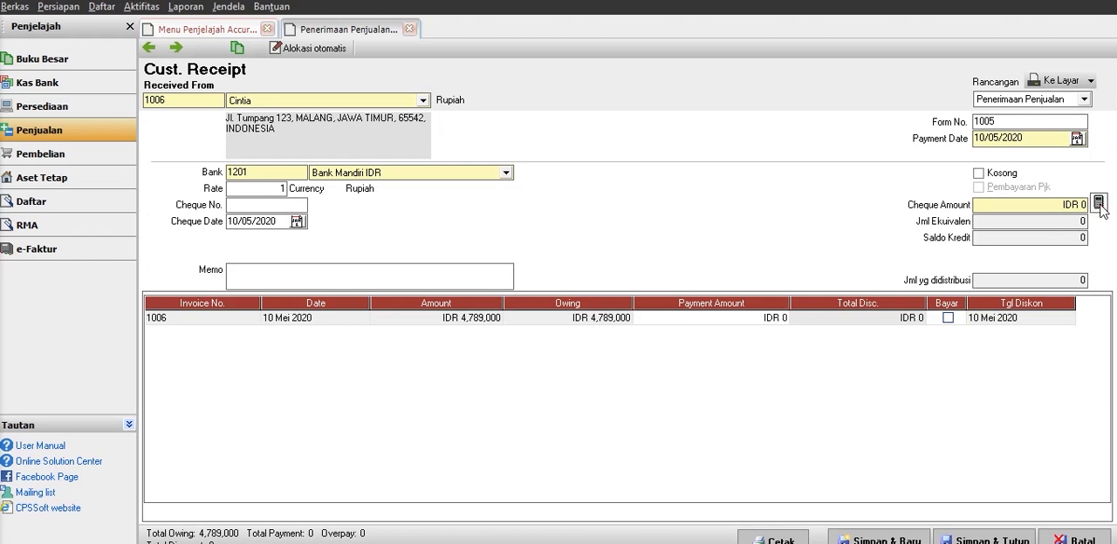
Enter a payment amount of 4,789,000 for the customer's open invoice and calculate the cheque amount from it.
click(729, 320)
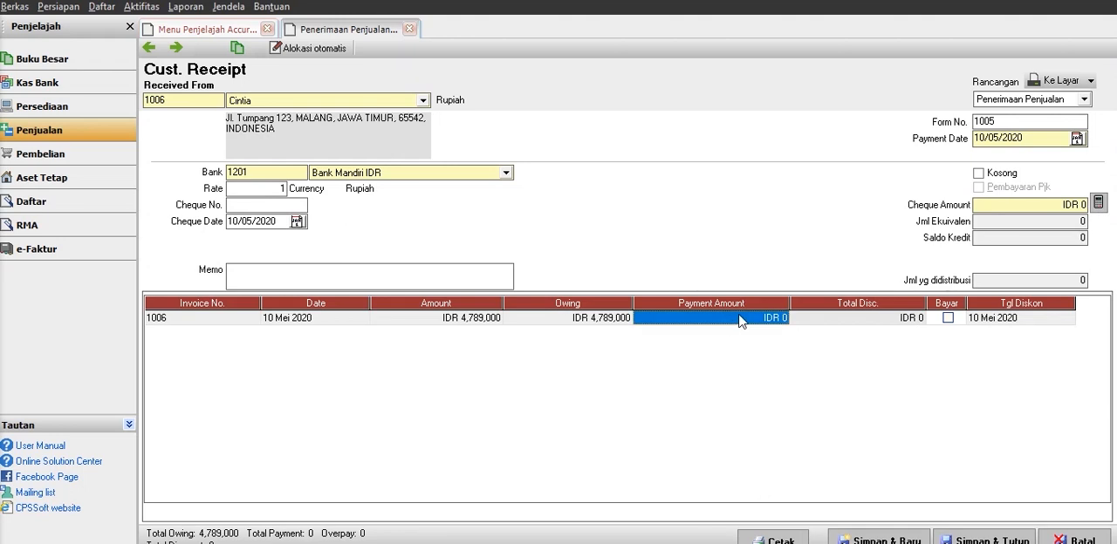
text(4789000)
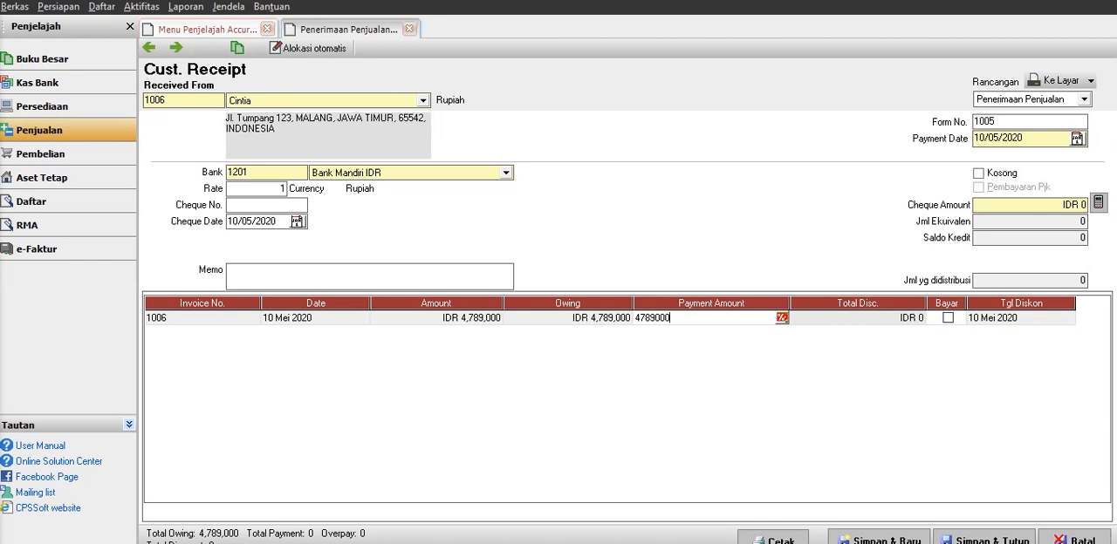
key(Tab)
key(Tab)
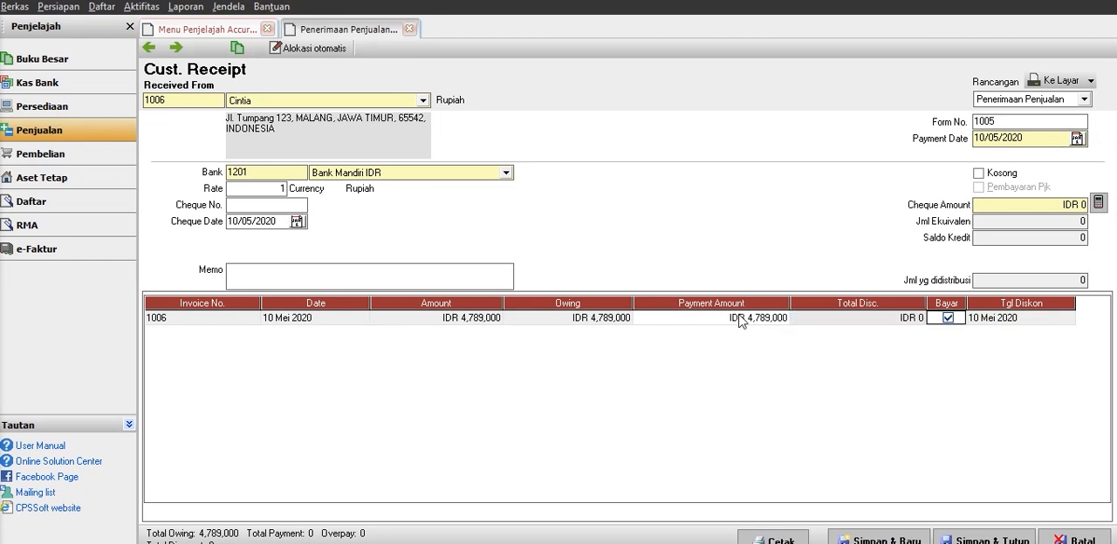
click(1098, 202)
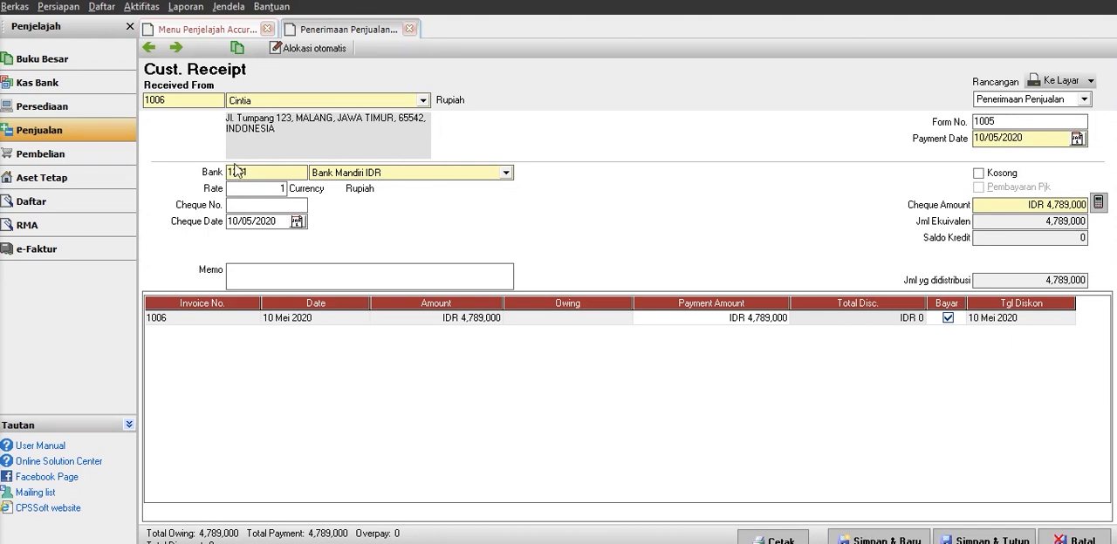
Set the receipt's bank account to Kas IDR, then save and close the customer receipt.
click(343, 176)
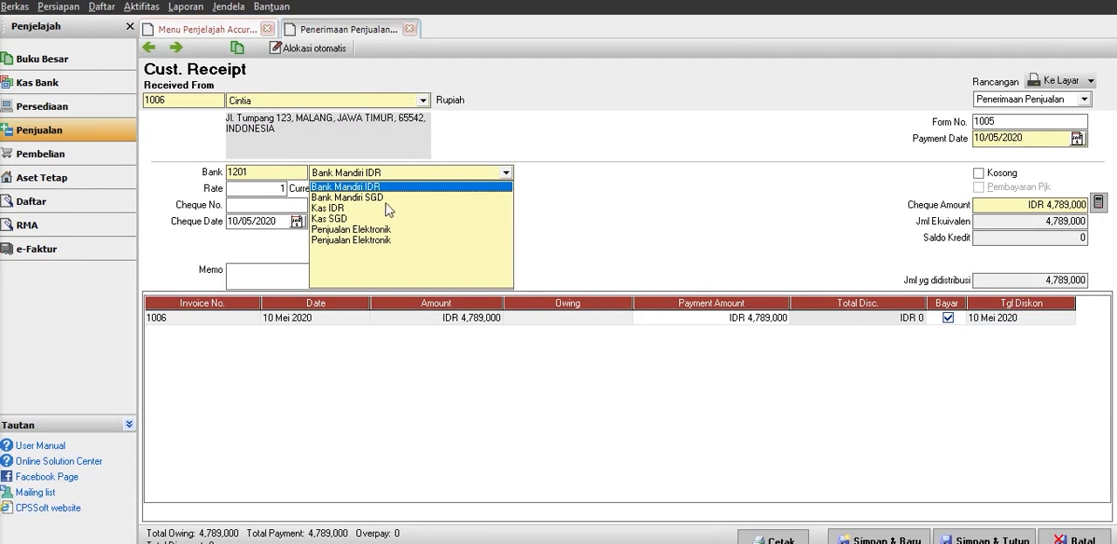
click(339, 208)
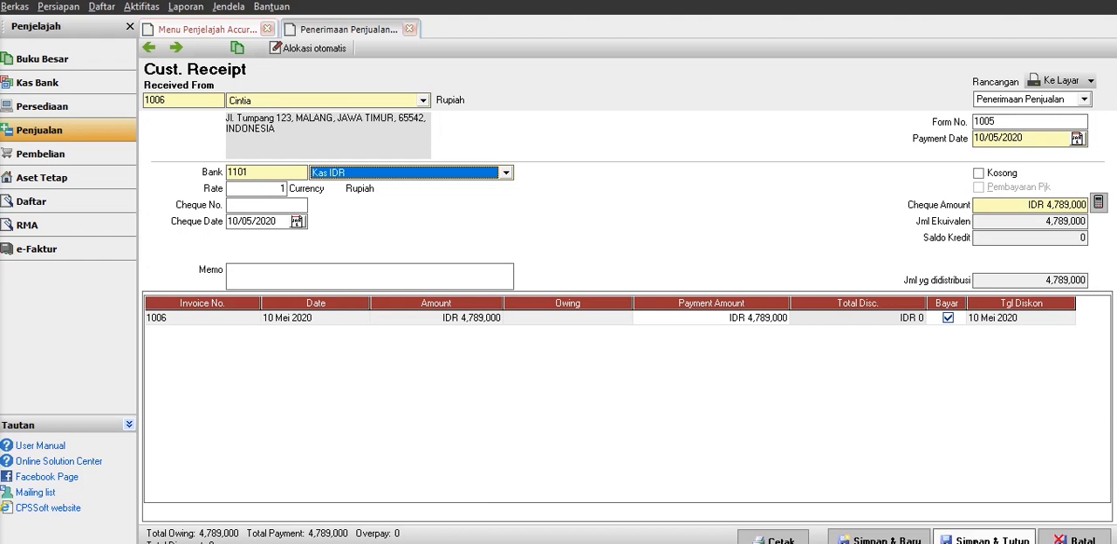
click(977, 541)
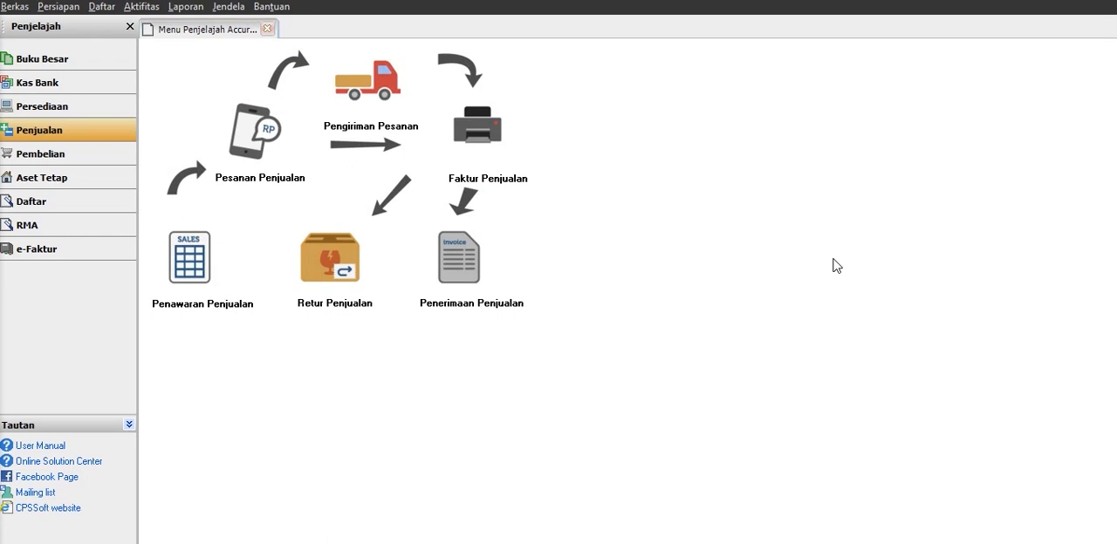
Open the most recently saved sales invoice from a new invoice form to check its payment status.
click(484, 136)
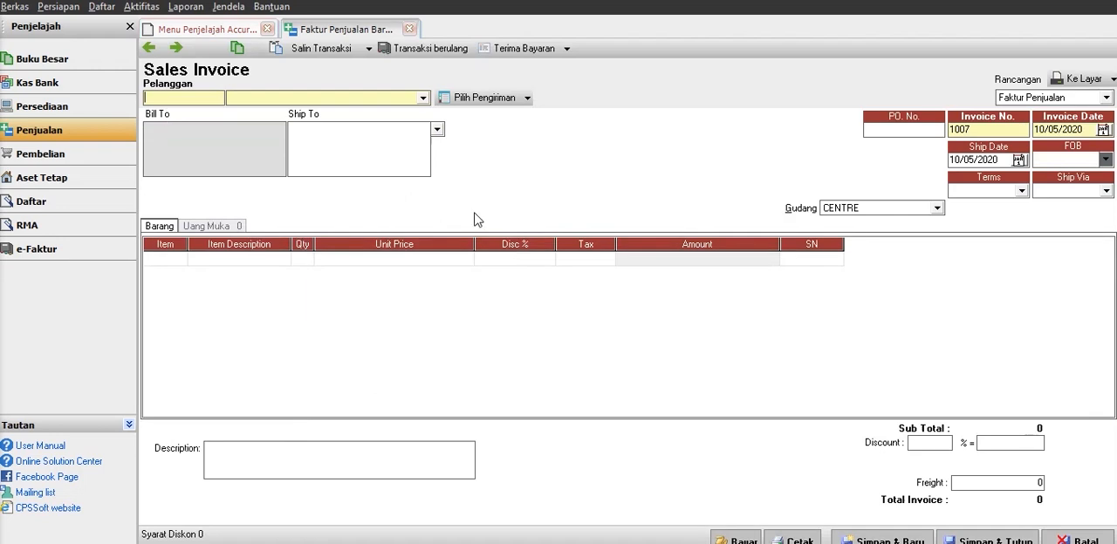
click(159, 50)
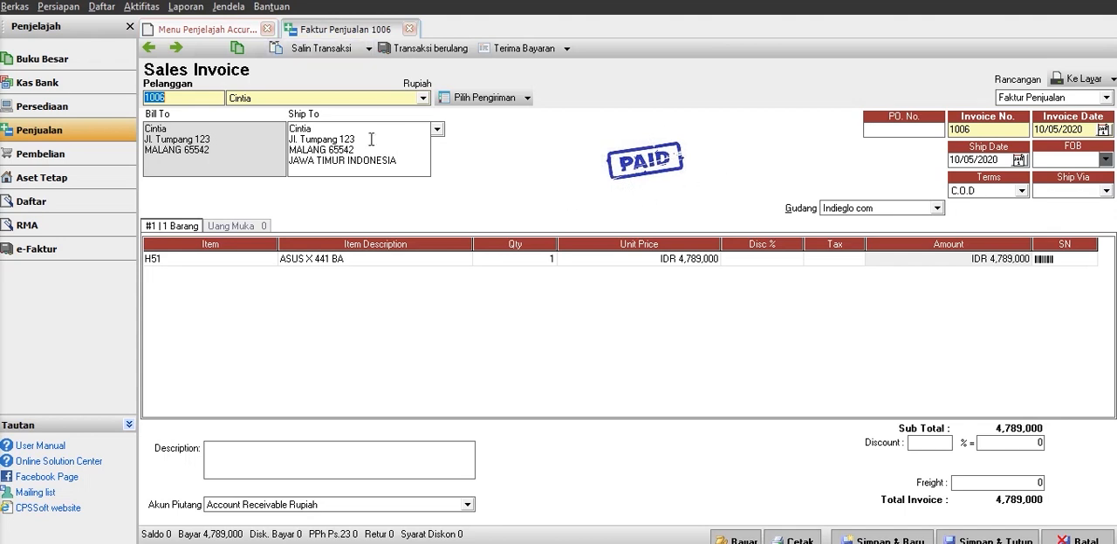
Close the open paid sales invoices and return to the Penjualan module's workflow overview.
click(136, 59)
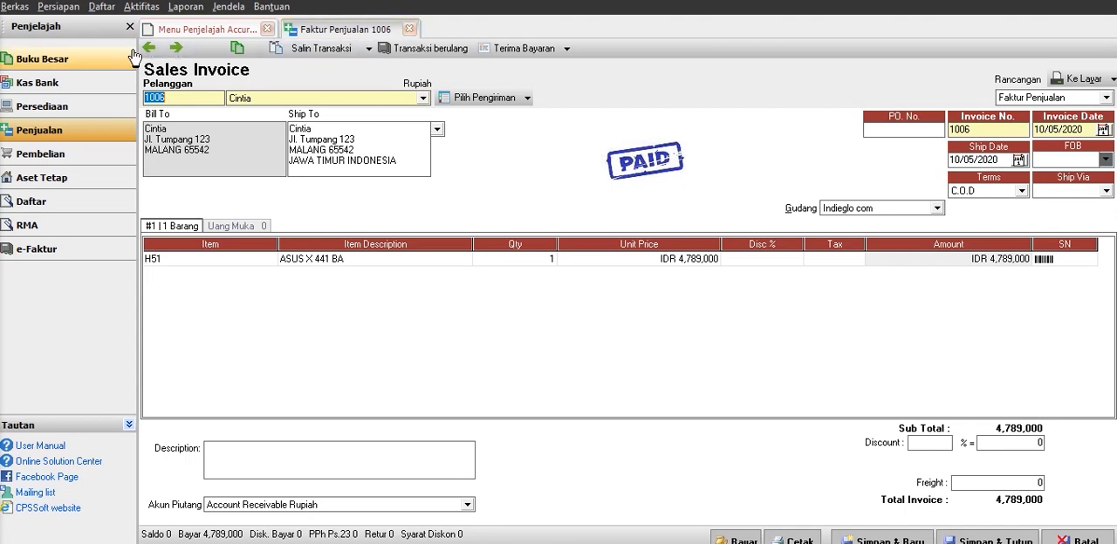
click(416, 29)
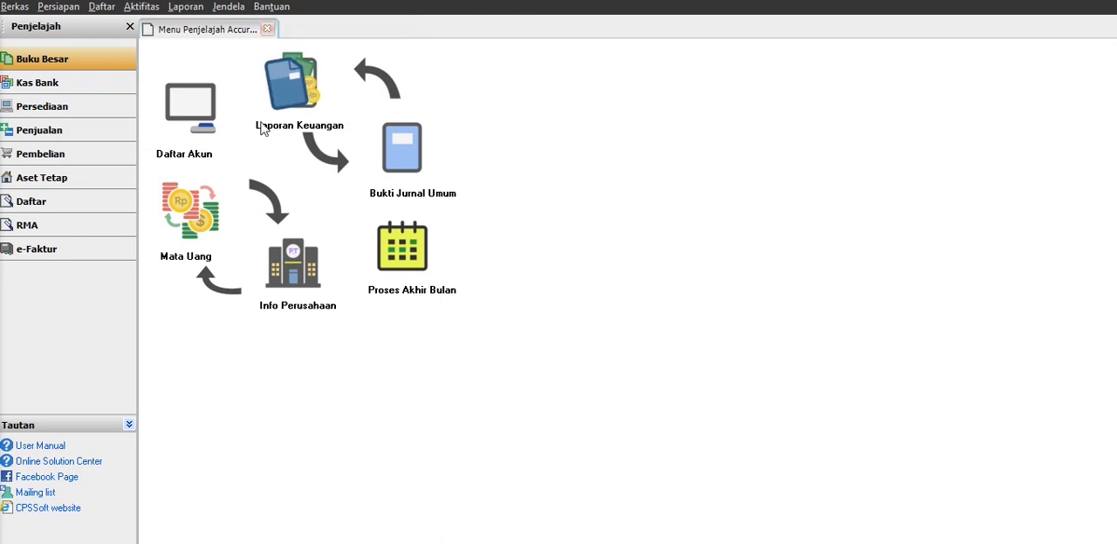
click(267, 29)
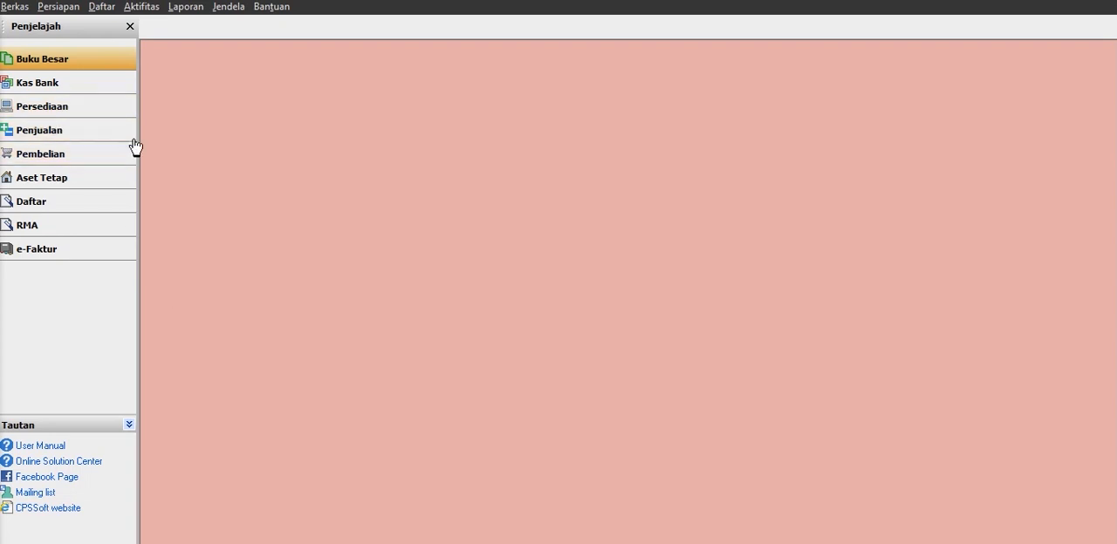
click(102, 141)
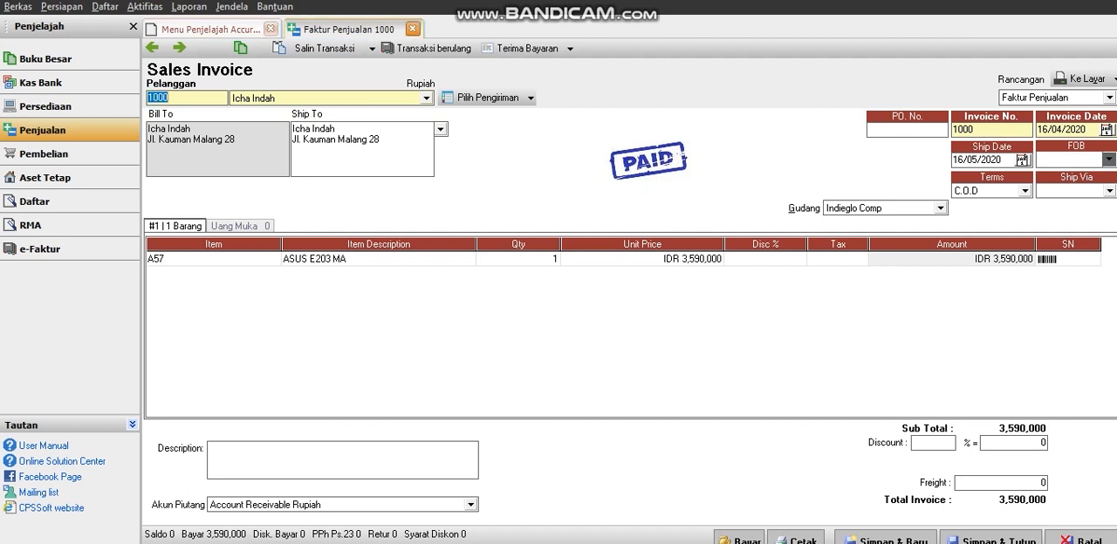
click(413, 29)
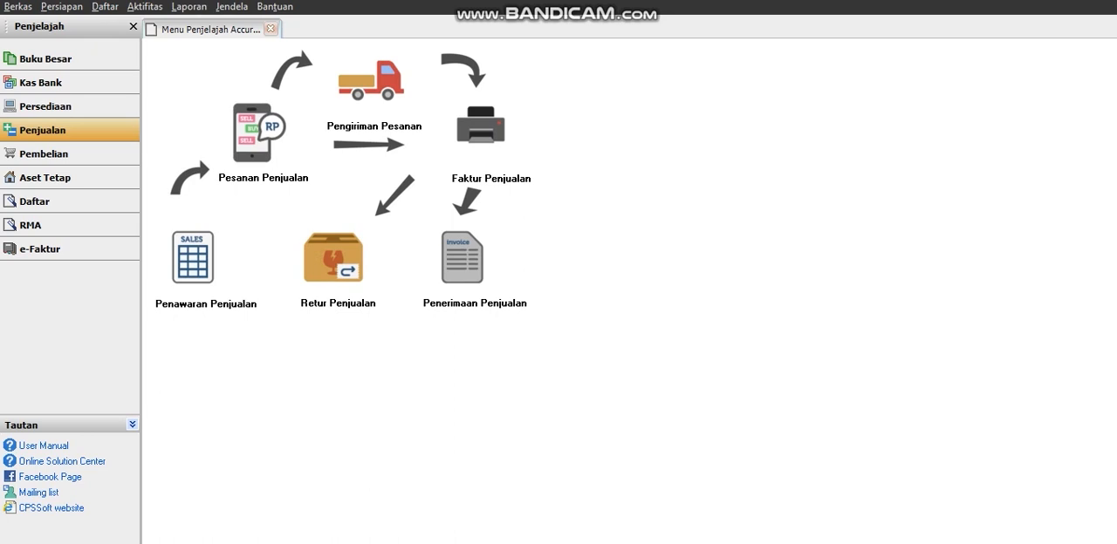
Create a sales order for the only existing customer with one unit of item A57, ASUS E203 MA.
click(259, 131)
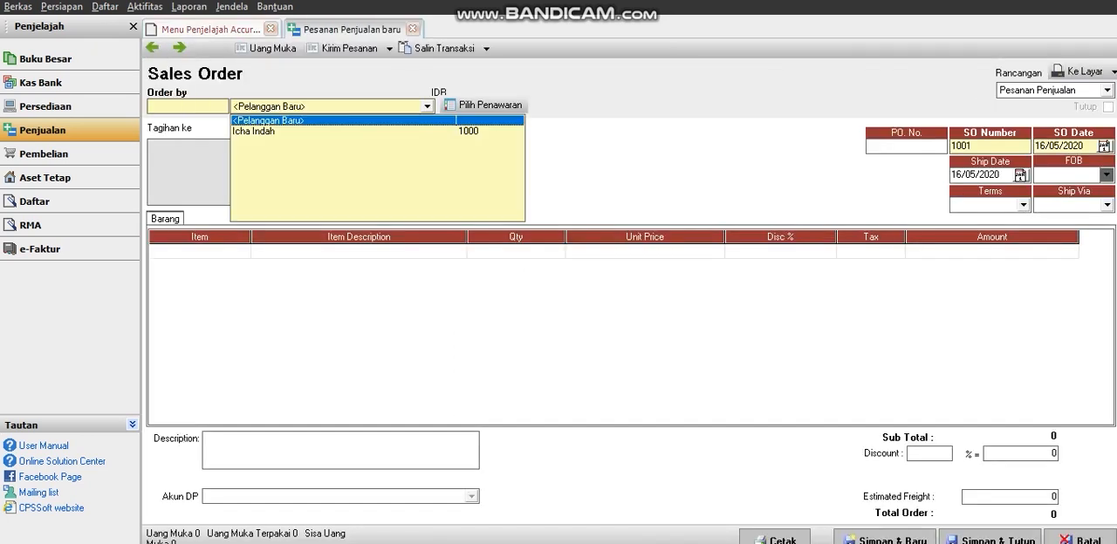
click(259, 130)
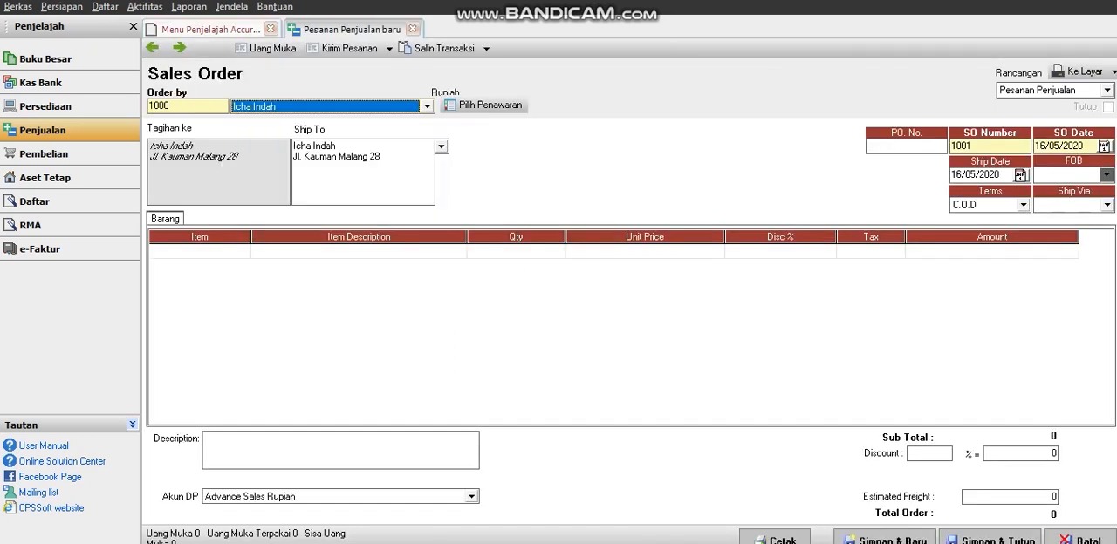
click(199, 252)
click(244, 252)
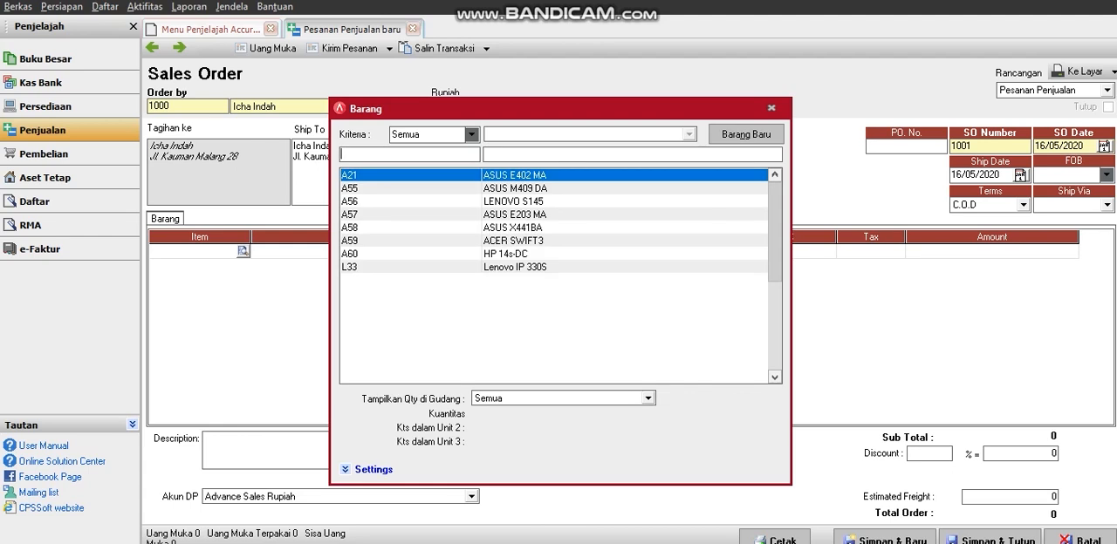
click(515, 214)
key(Return)
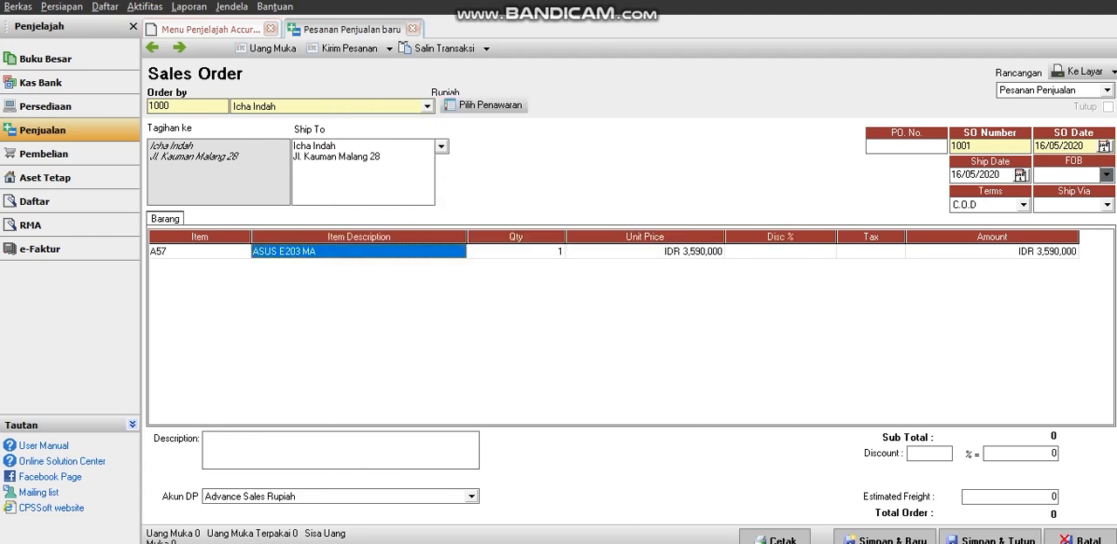
key(Tab)
key(Tab)
key(Tab)
key(Tab)
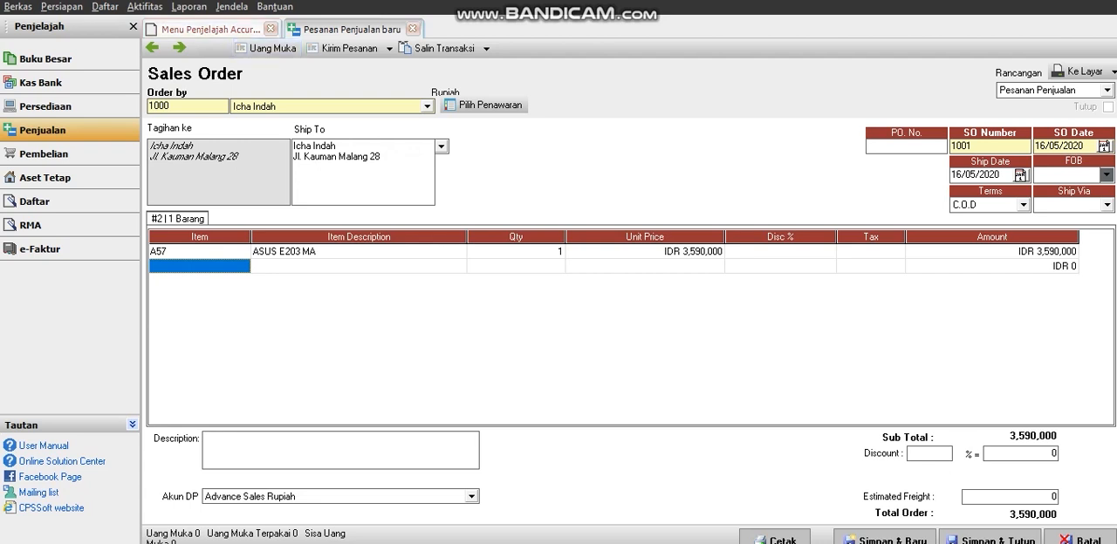
Start a down payment (Uang Muka) invoice from the sales order and set its unit price to IDR 1,000,000.
click(266, 48)
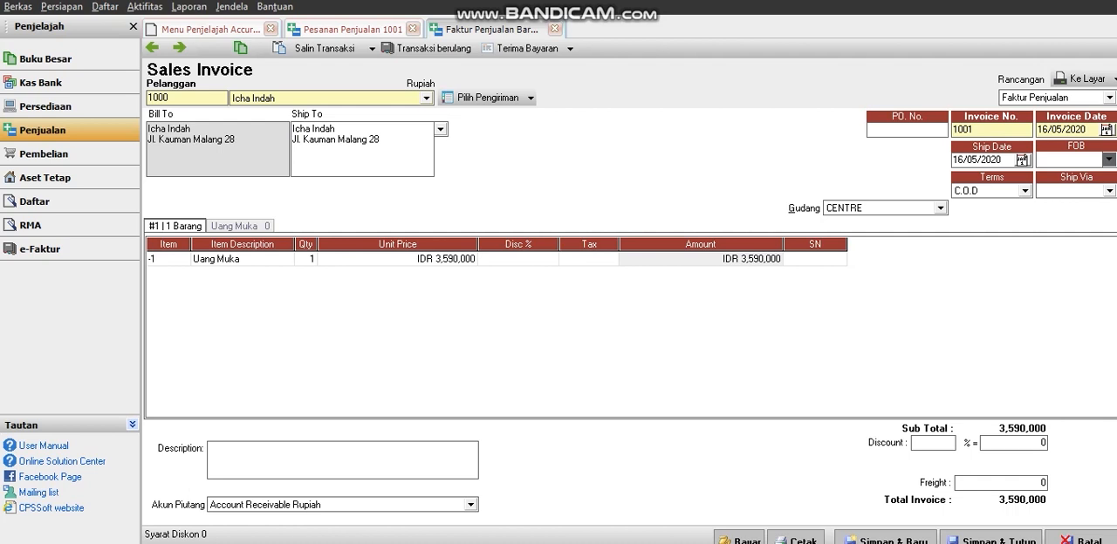
click(519, 259)
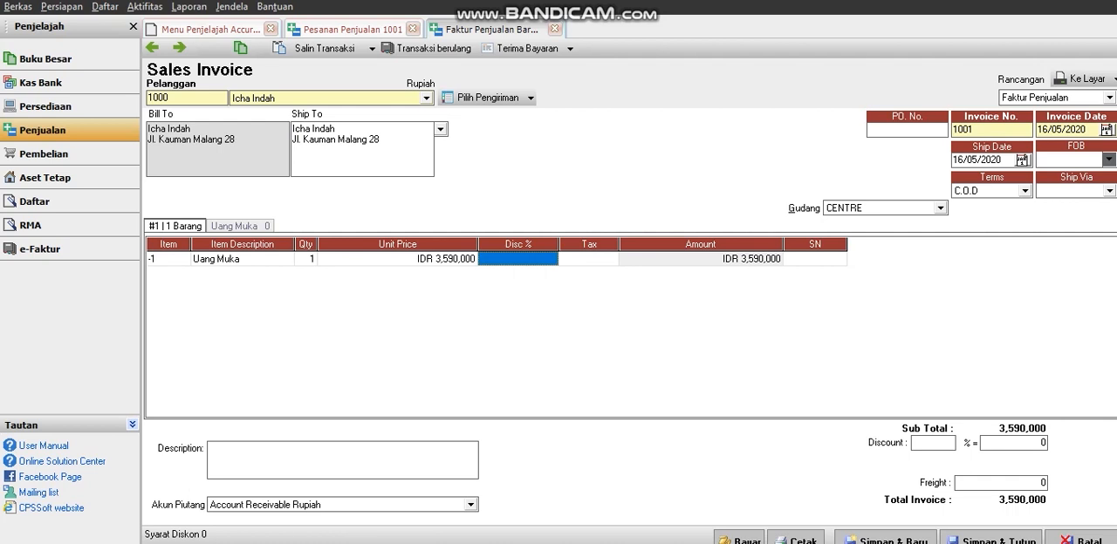
click(398, 259)
text(1,000,)
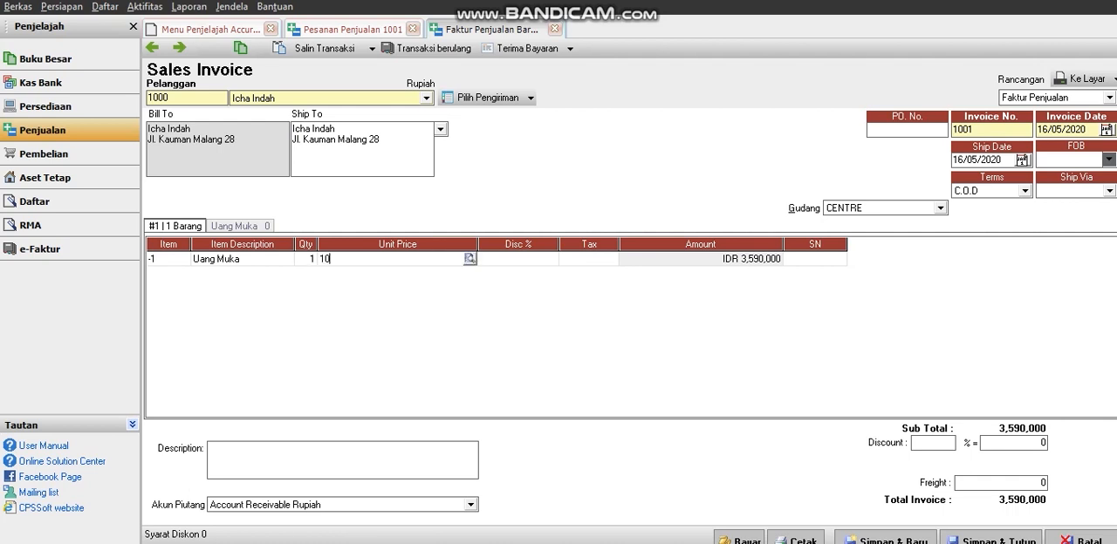
text(00000)
key(Tab)
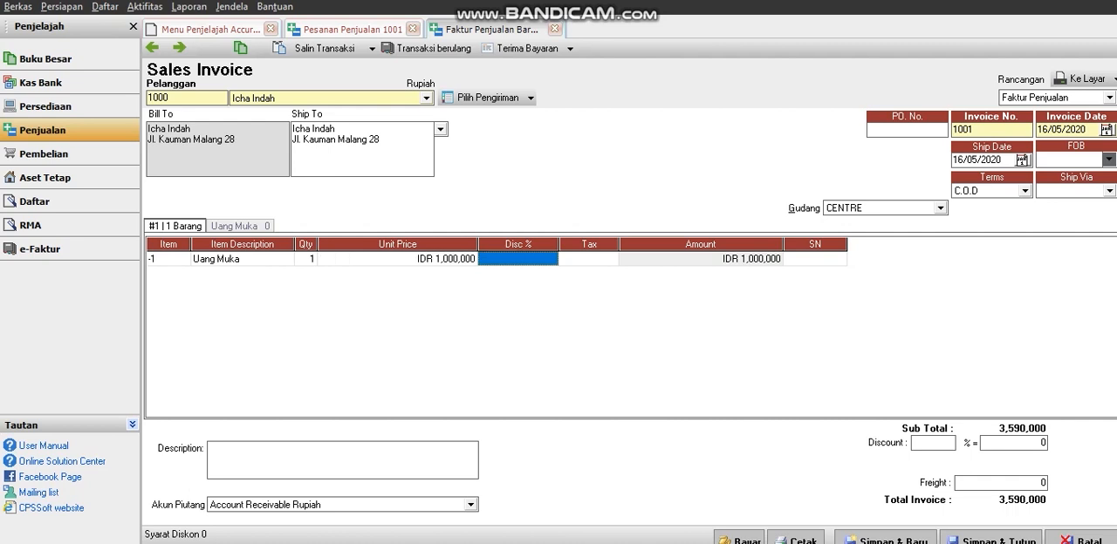
key(Tab)
key(Tab)
key(Tab)
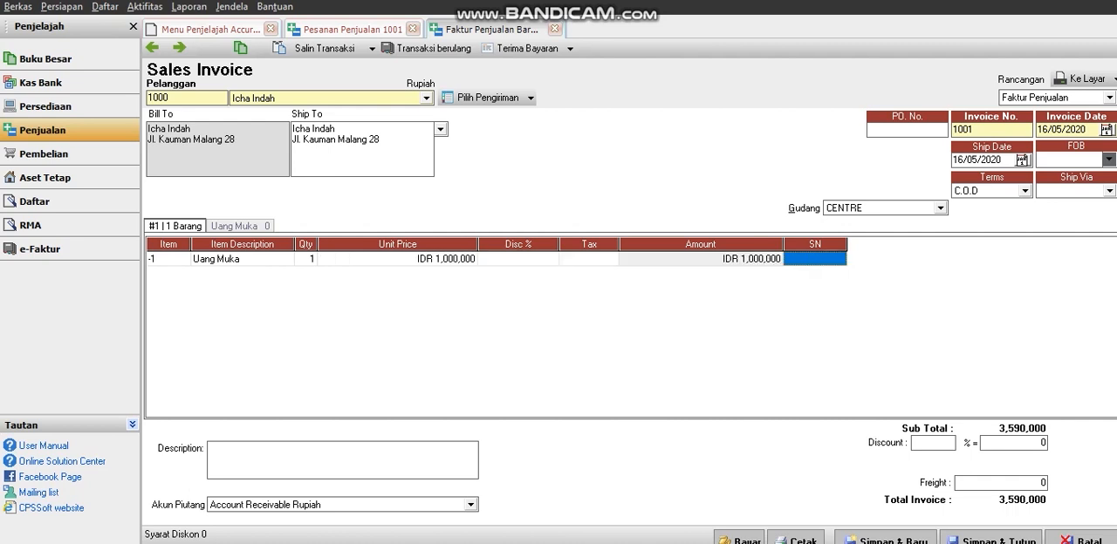
Set the down payment invoice's warehouse to Indieglo Comp and its terms to C.O.D.
key(Tab)
key(Down)
key(Return)
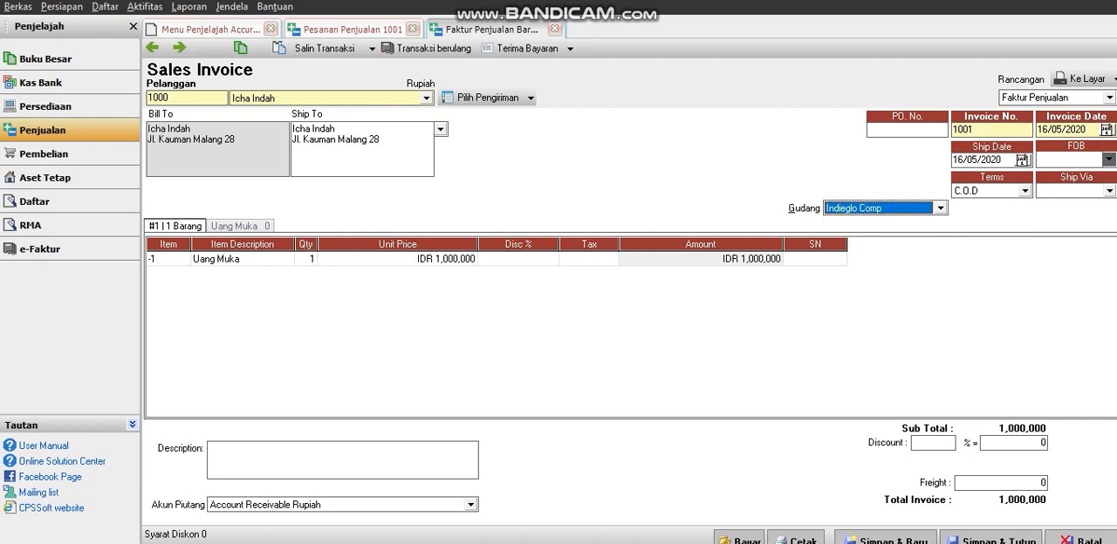
key(Tab)
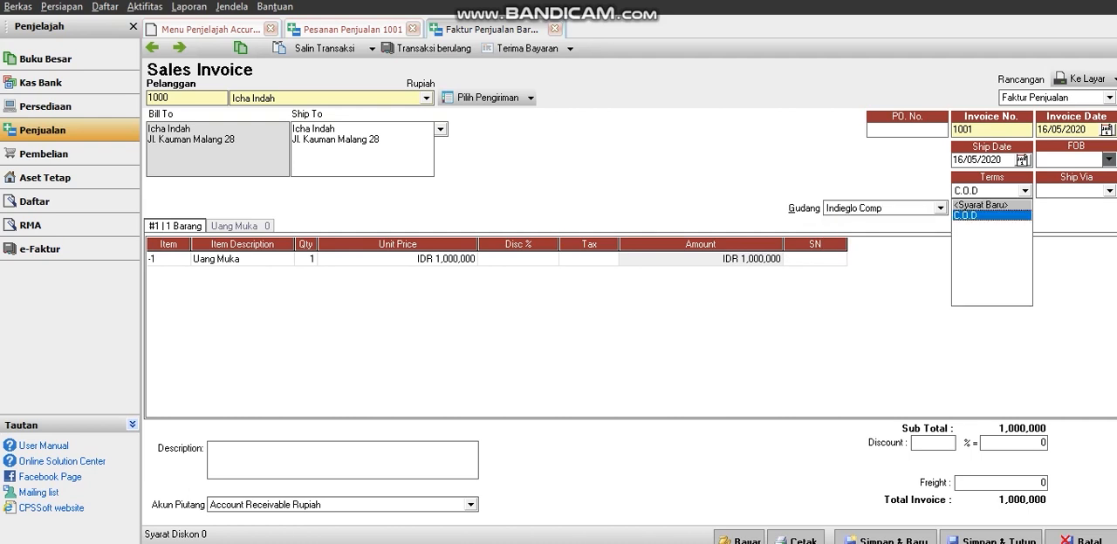
key(Return)
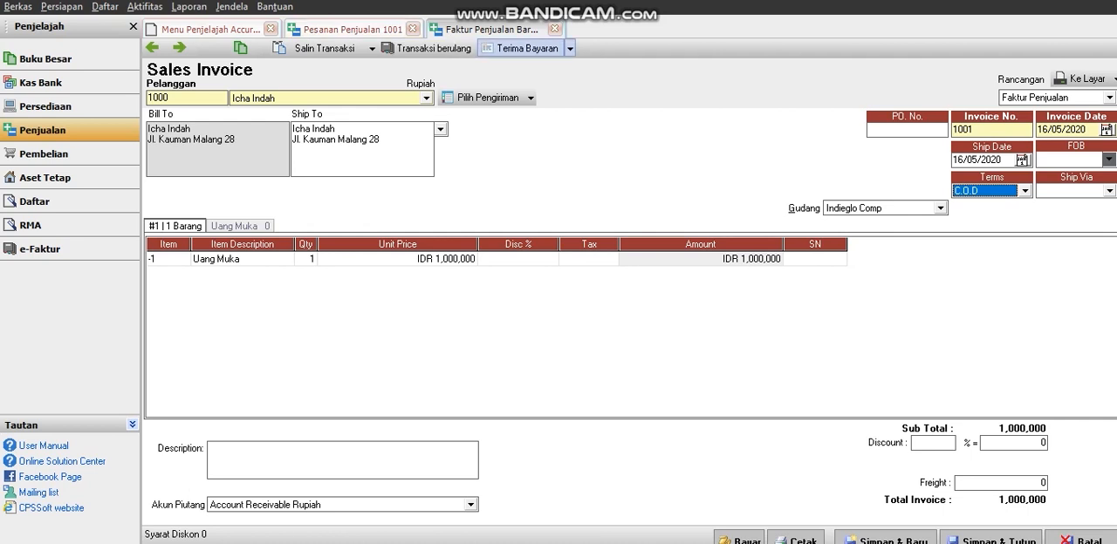
Receive payment for the down payment invoice into the BCA - IDR account, with the payment date's month set to 4.
click(526, 49)
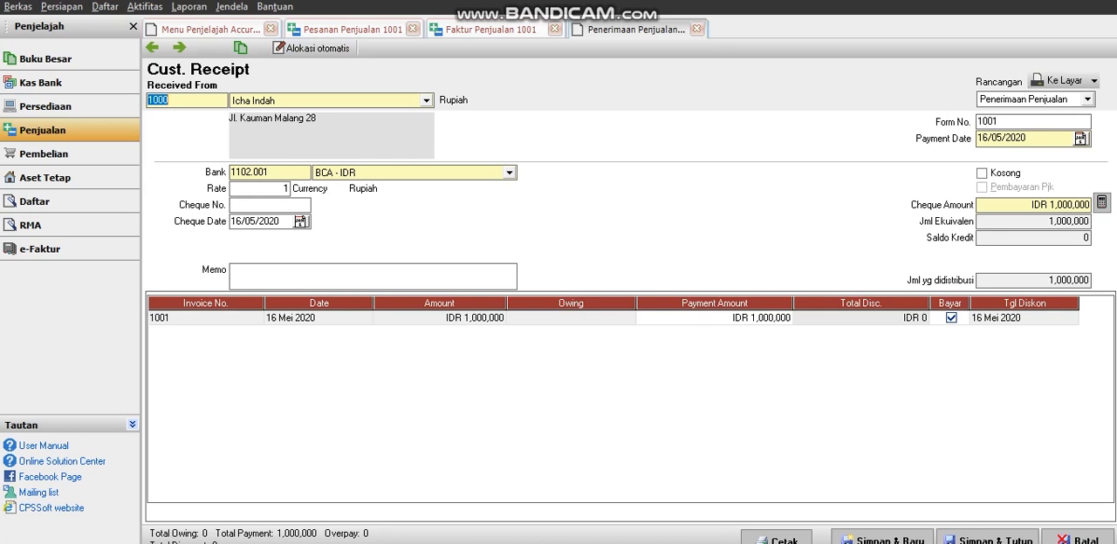
click(510, 172)
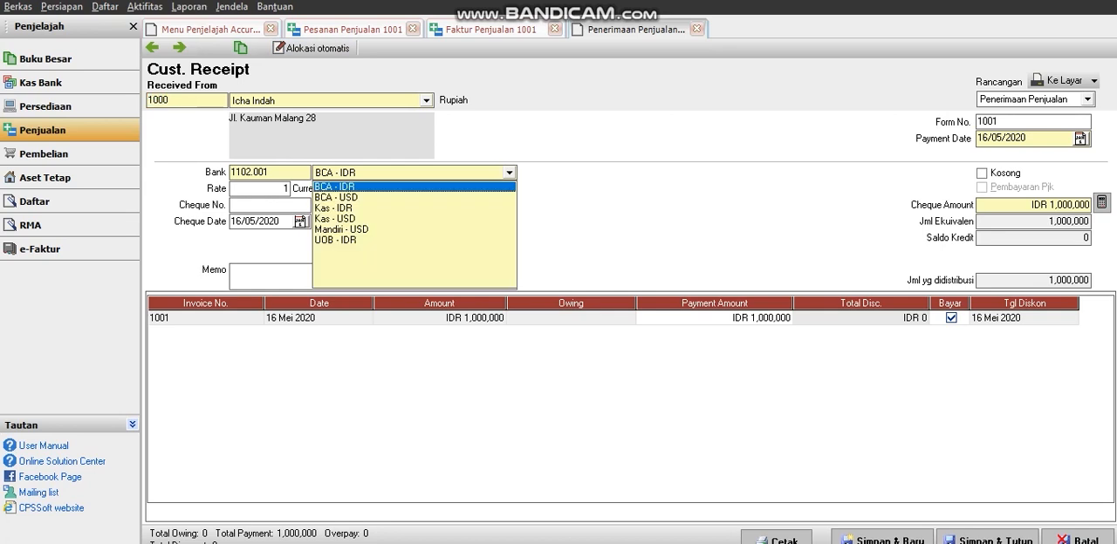
key(Return)
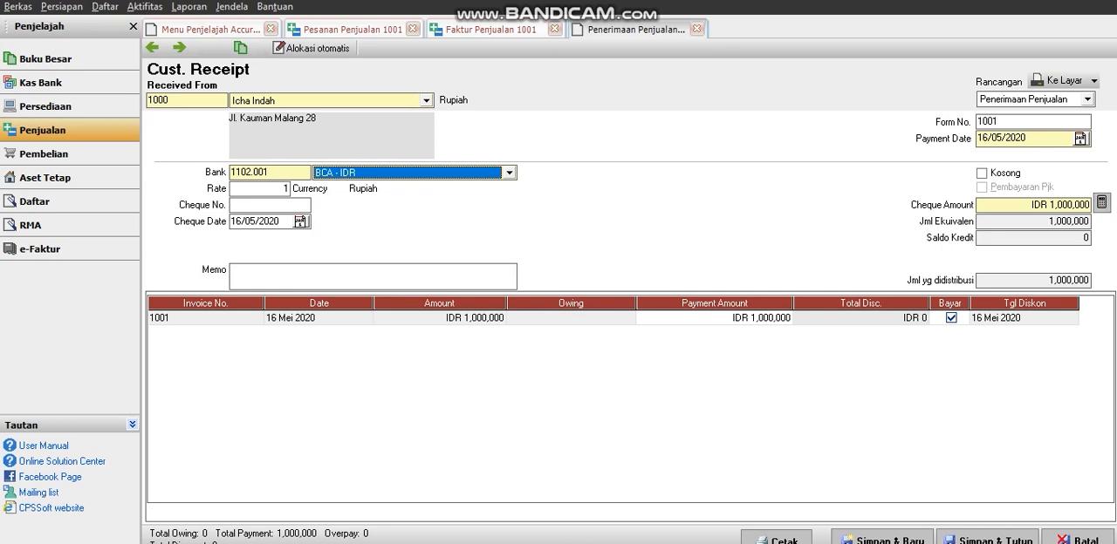
double_click(999, 138)
click(998, 138)
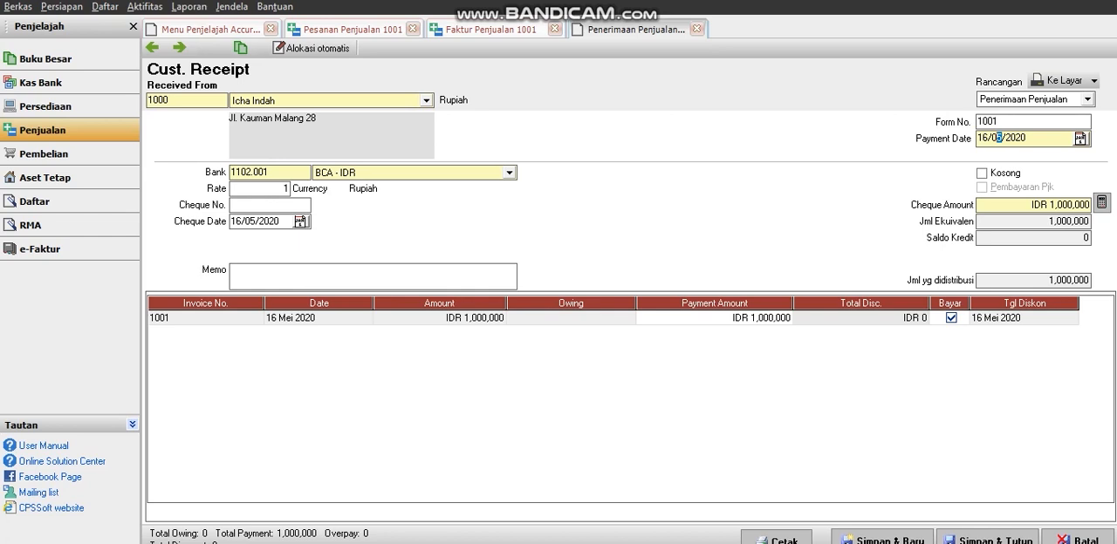
text(4)
Save and close the customer receipt and the down payment invoice, then close the related sales order.
click(986, 540)
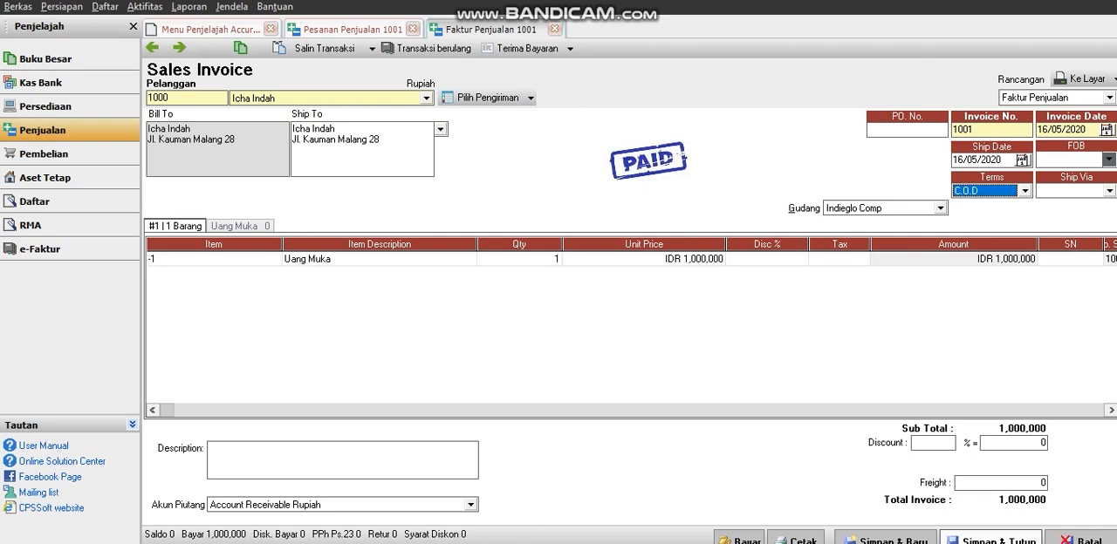
click(992, 538)
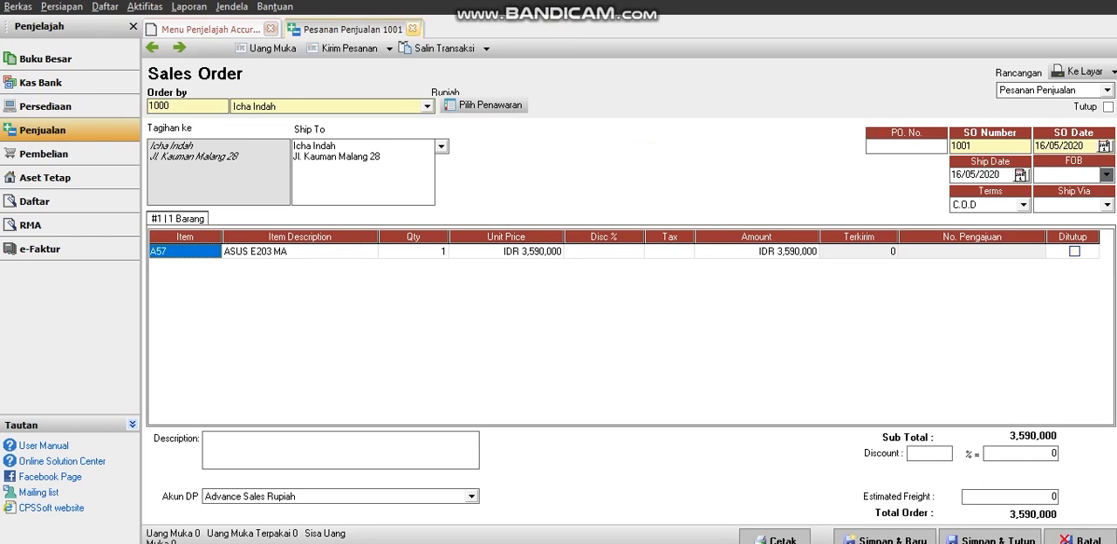
click(414, 28)
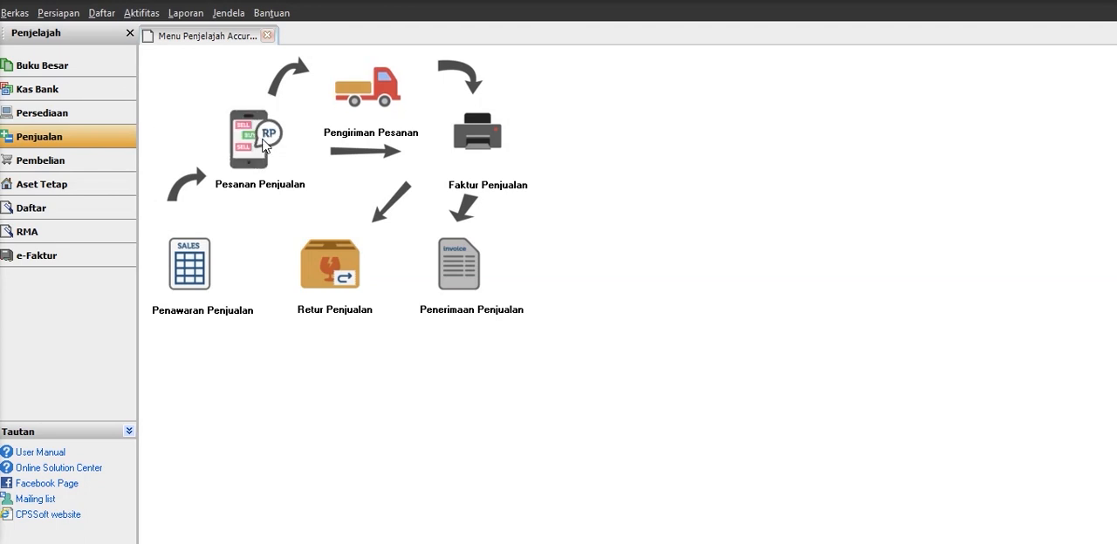
Start another sales order and choose the second existing customer in the customer list.
click(266, 138)
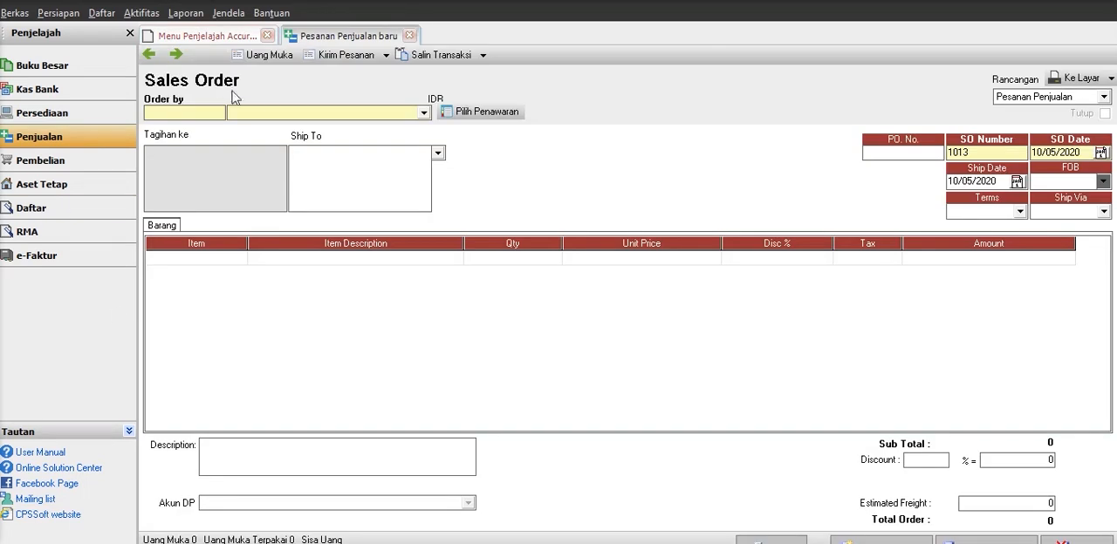
click(281, 114)
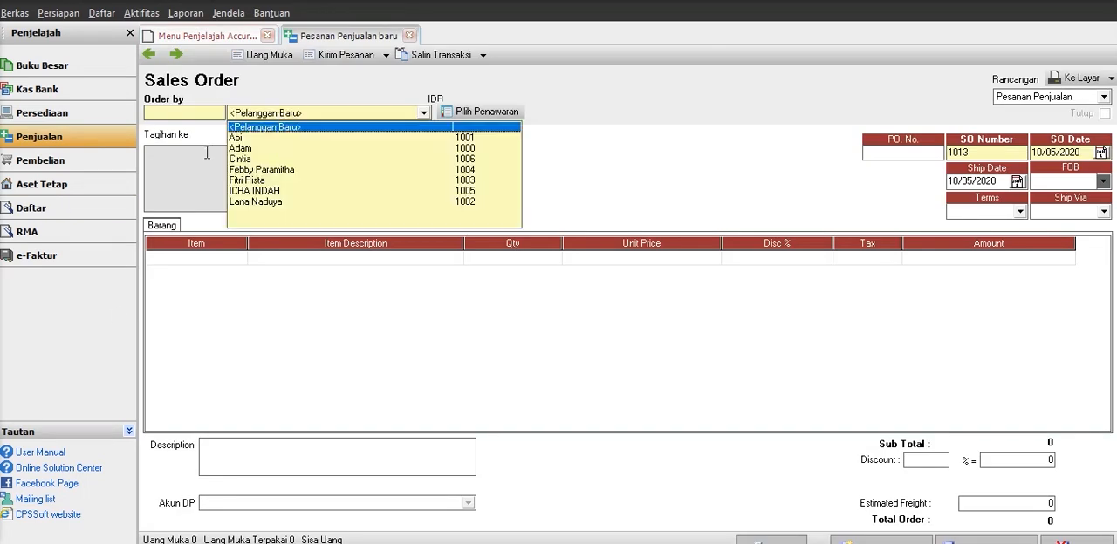
click(264, 158)
click(372, 113)
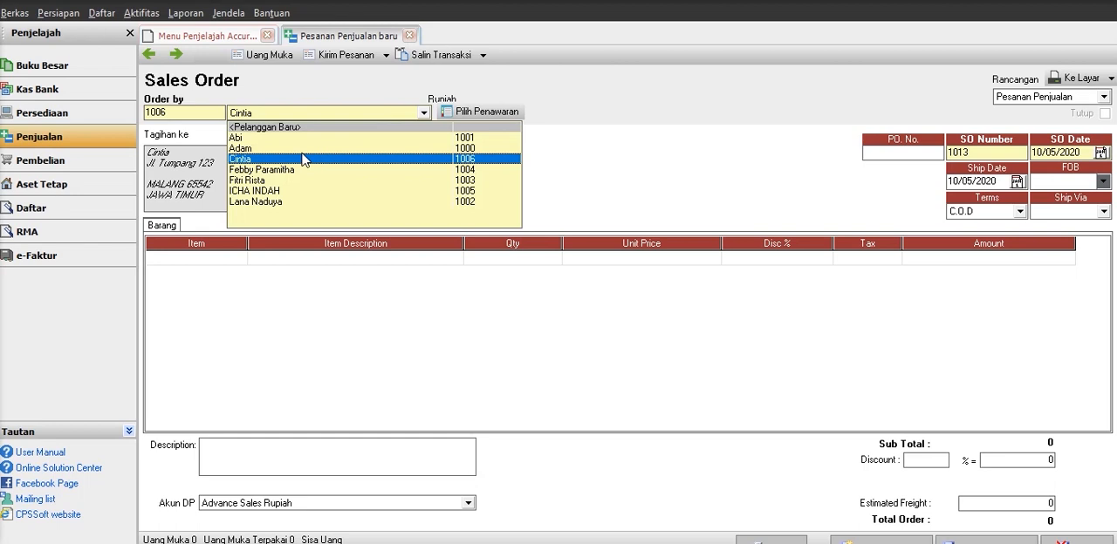
click(286, 150)
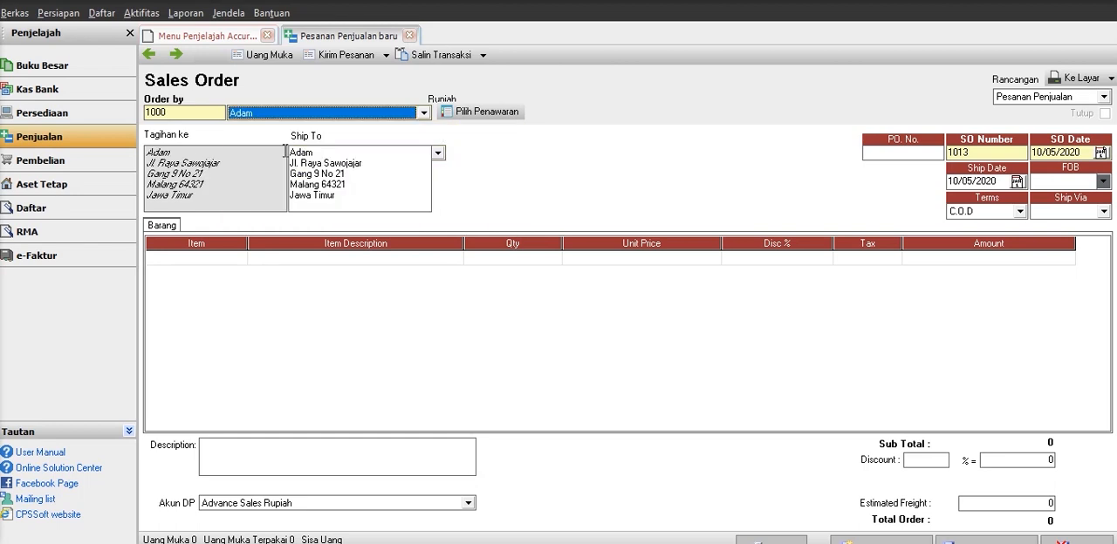
Add one unit of item H51, ASUS X 441 BA, to the sales order and go to the estimated freight.
click(240, 258)
click(239, 257)
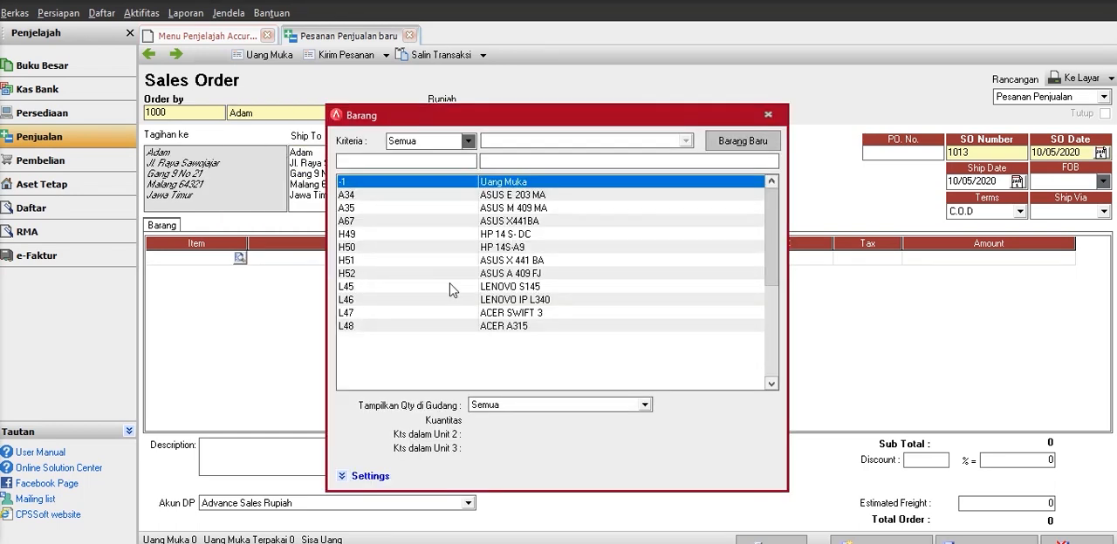
click(478, 261)
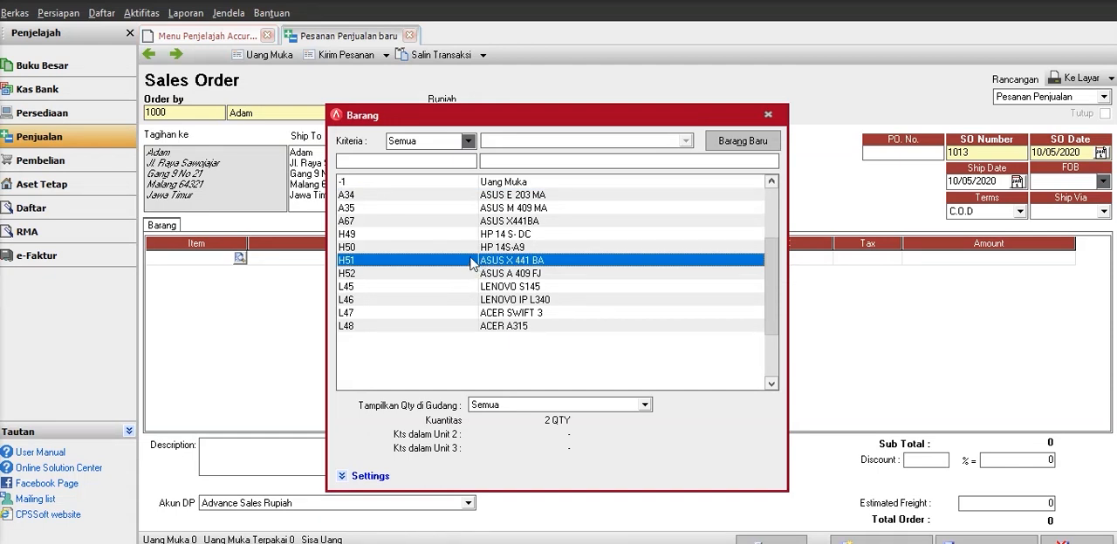
double_click(472, 261)
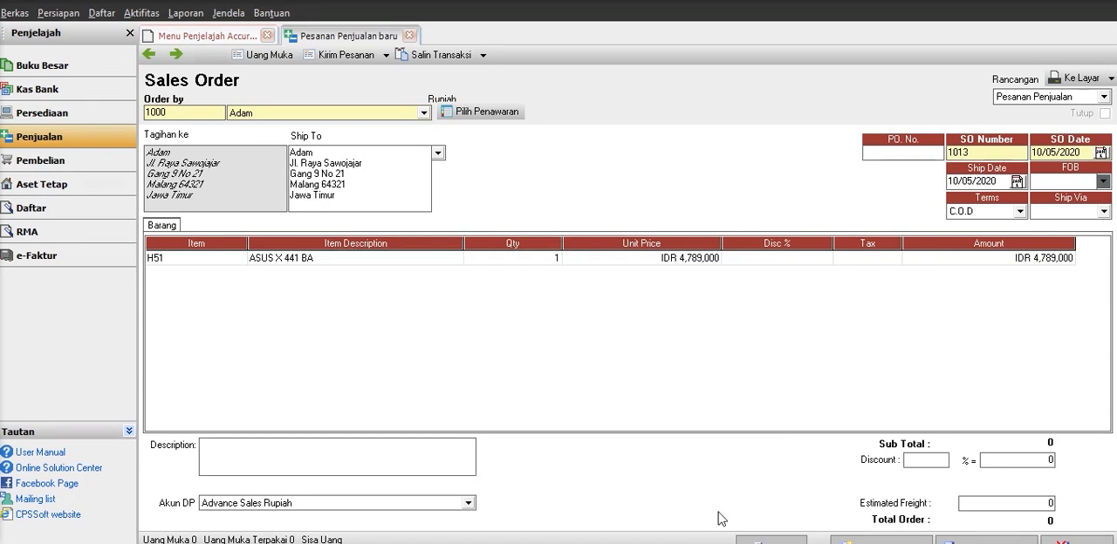
click(490, 264)
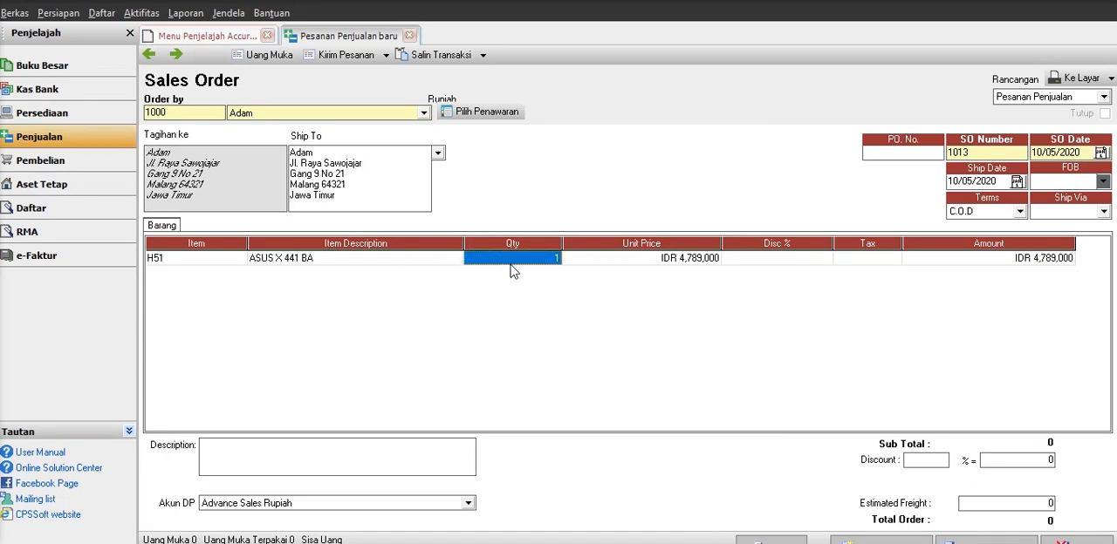
key(Tab)
key(Tab)
key(Tab)
key(Tab)
key(Tab)
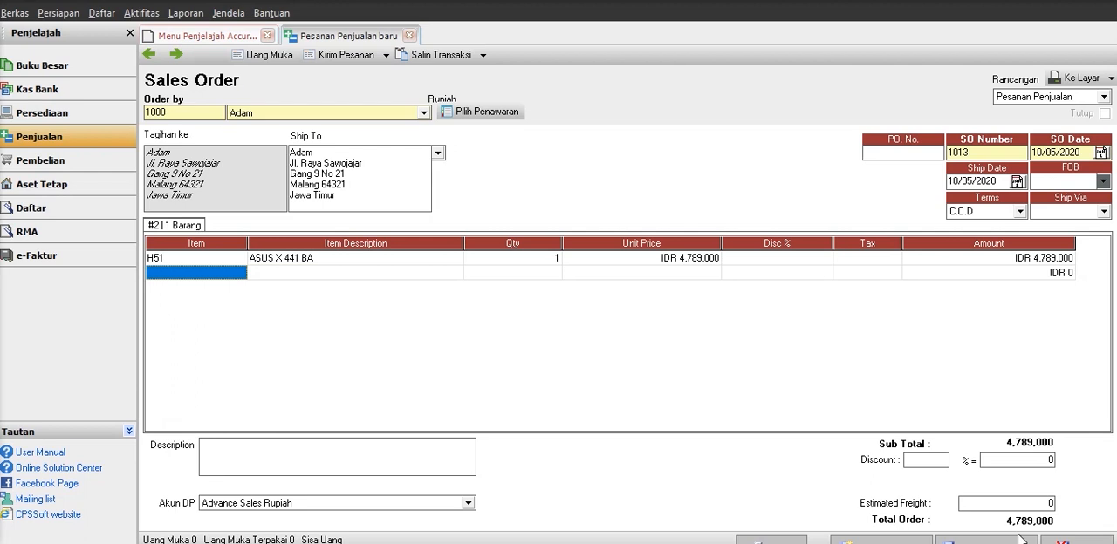
click(1026, 505)
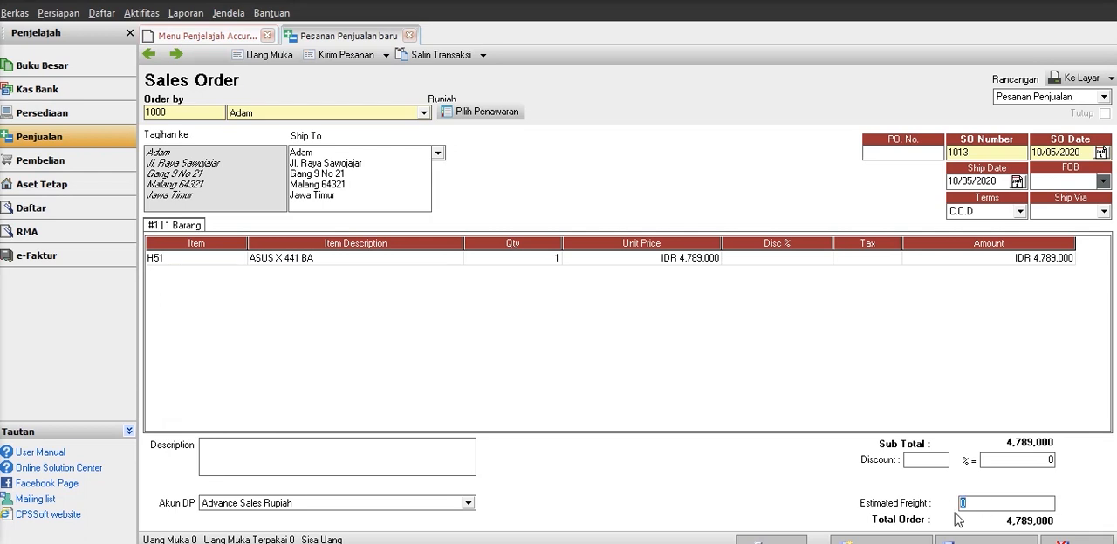
Set the sales order's estimated freight to 20,000 and its shipping method to Sepeda Motor.
click(1104, 210)
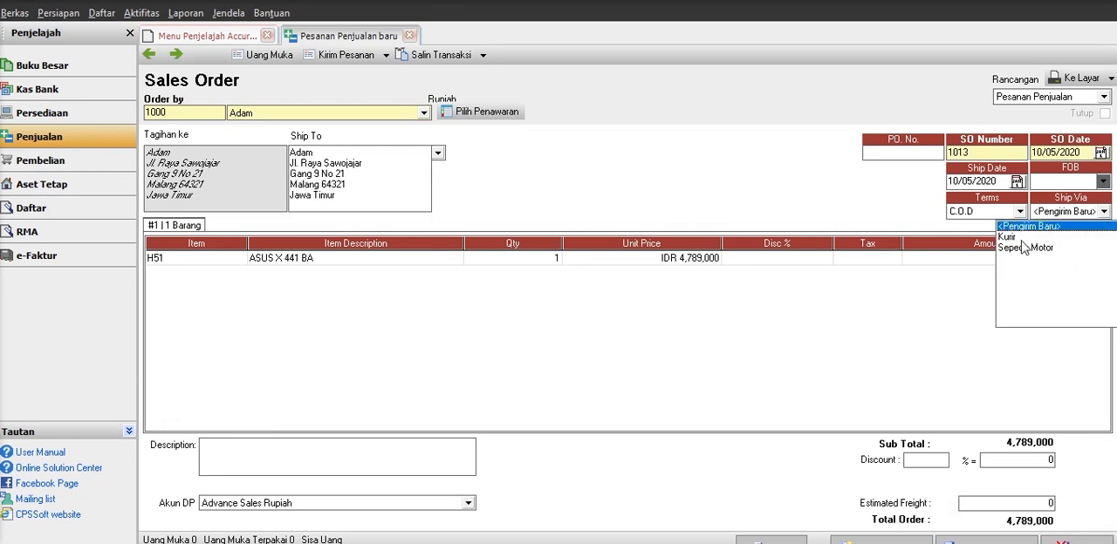
click(1003, 501)
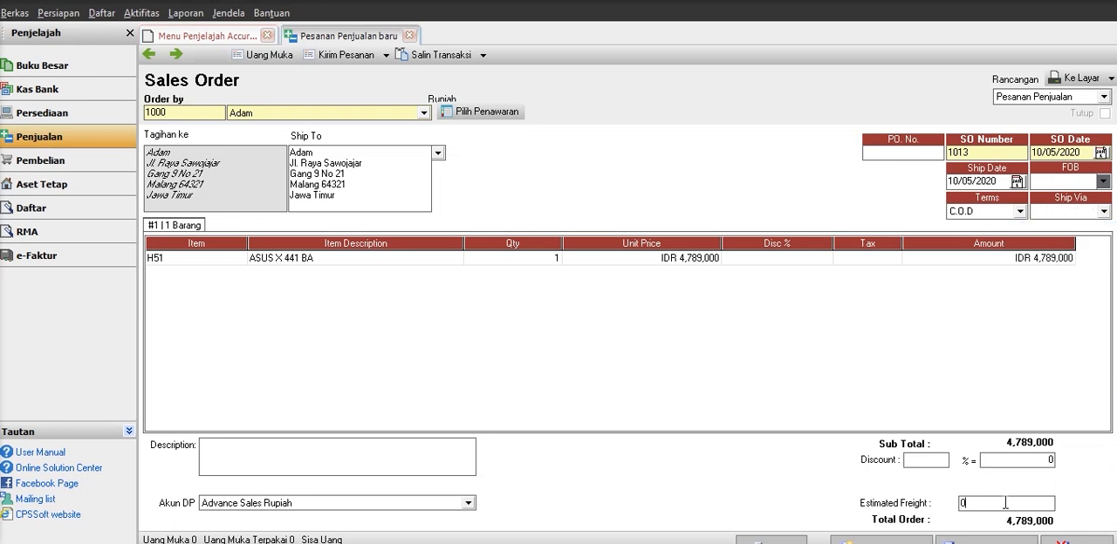
text(2)
text(0,00)
text(0000)
key(Tab)
click(1104, 211)
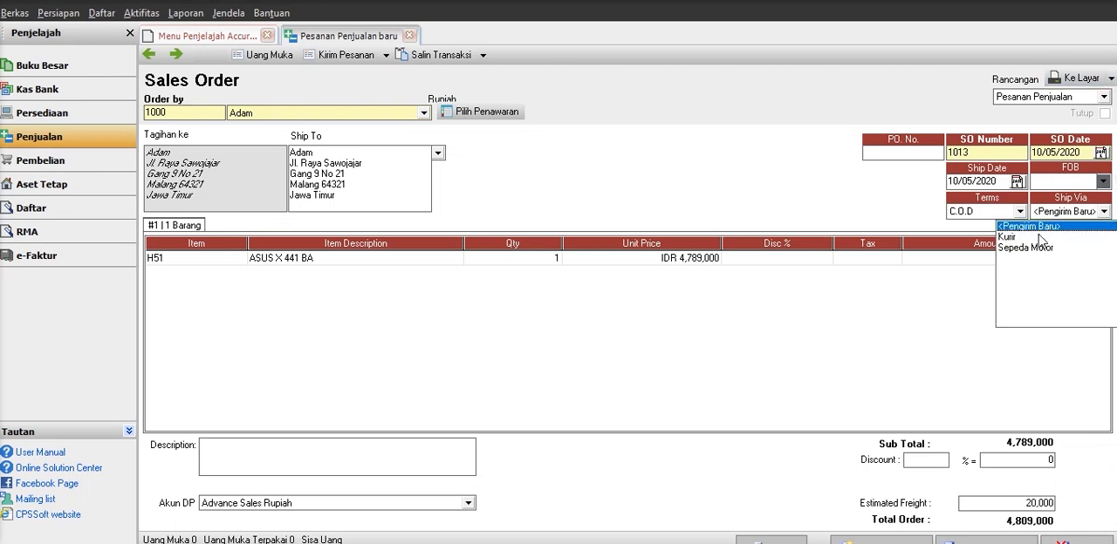
click(1037, 247)
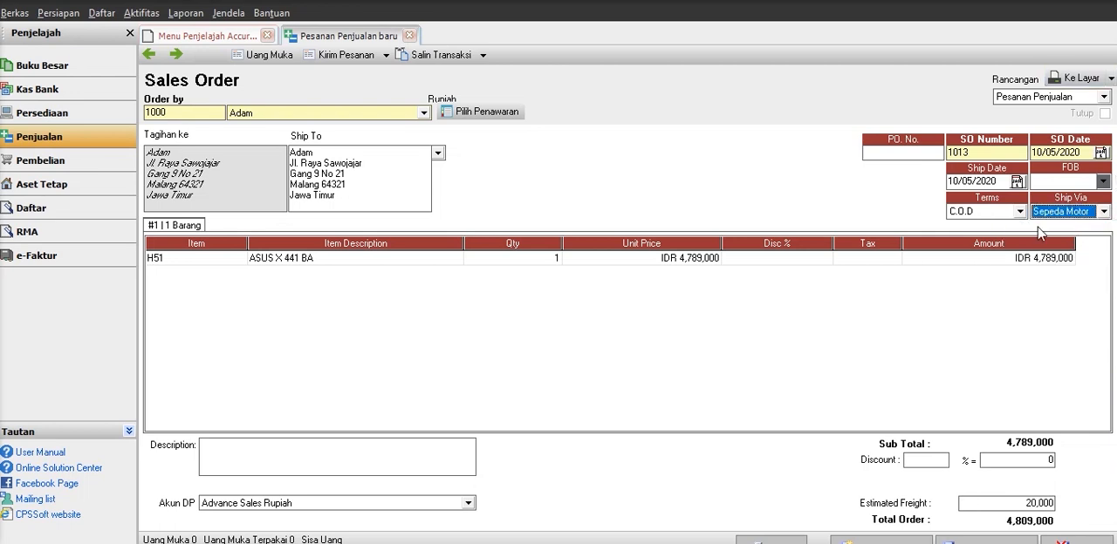
Choose Advance Sales Rupiah as the down payment account, then save and close the sales order.
click(342, 506)
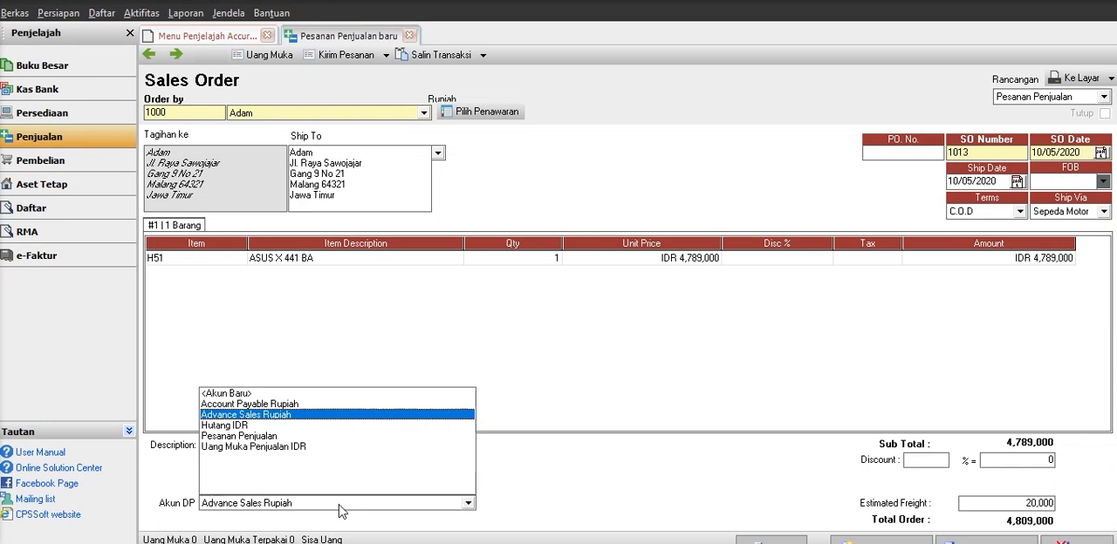
click(239, 417)
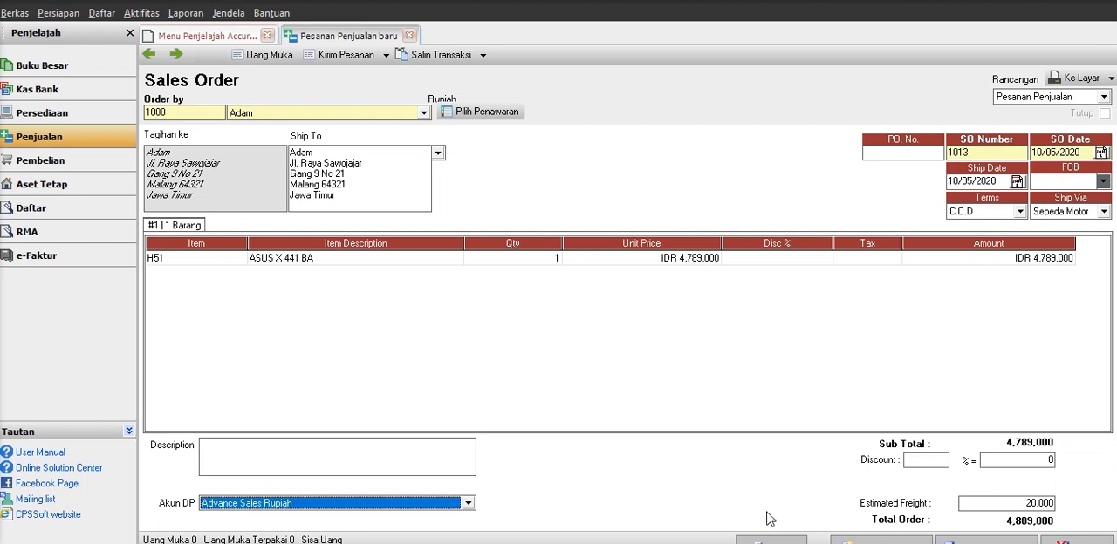
click(978, 540)
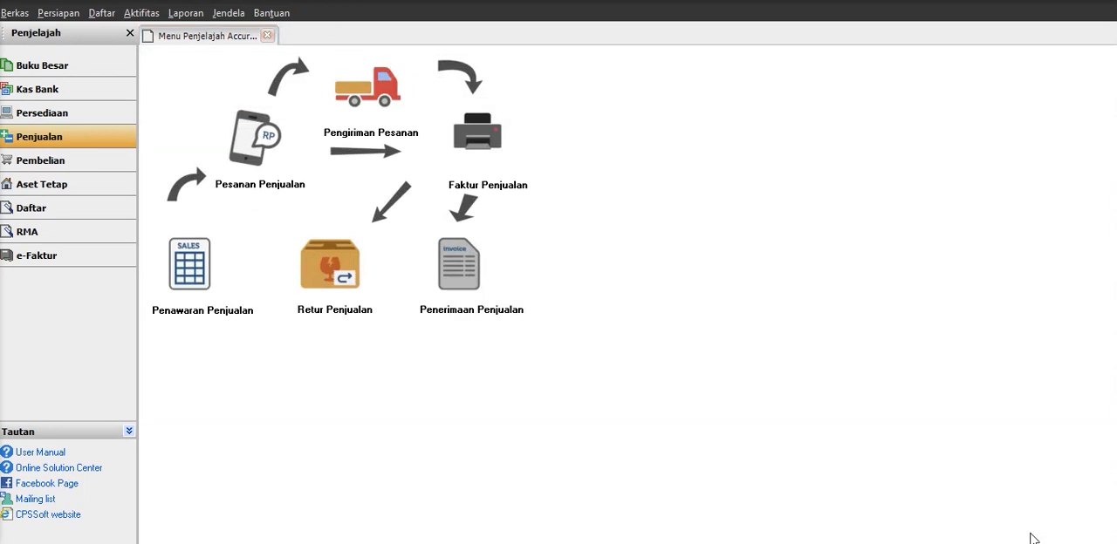
Start a new cash and bank payment paid from Bank Mandiri IDR.
click(13, 91)
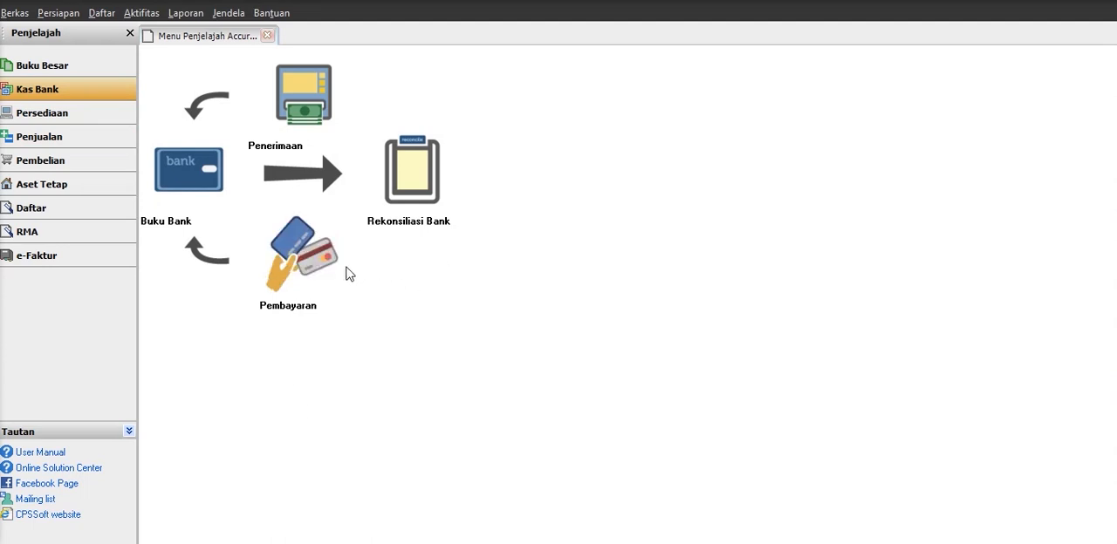
click(301, 252)
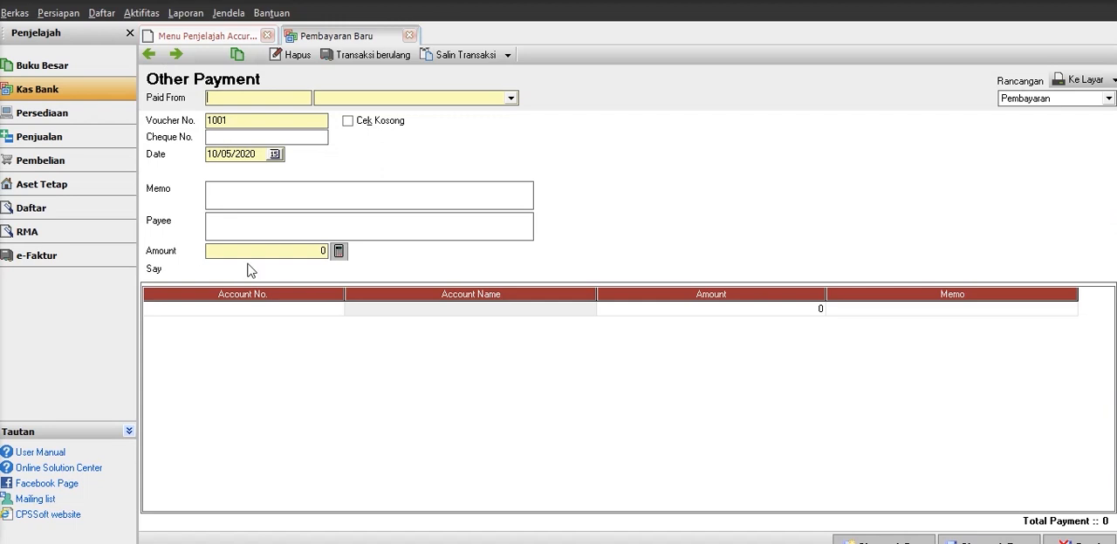
click(376, 99)
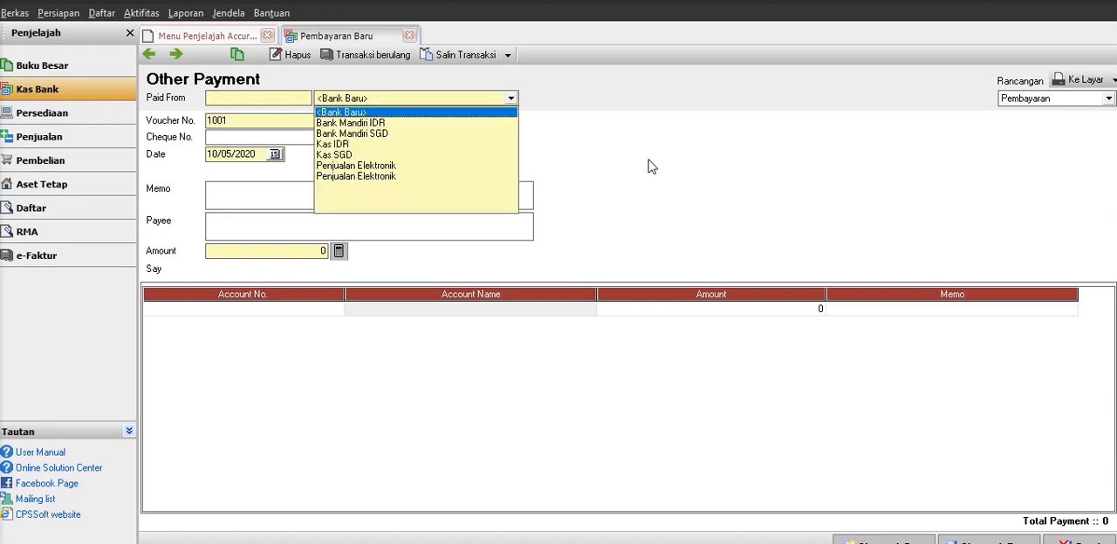
click(381, 124)
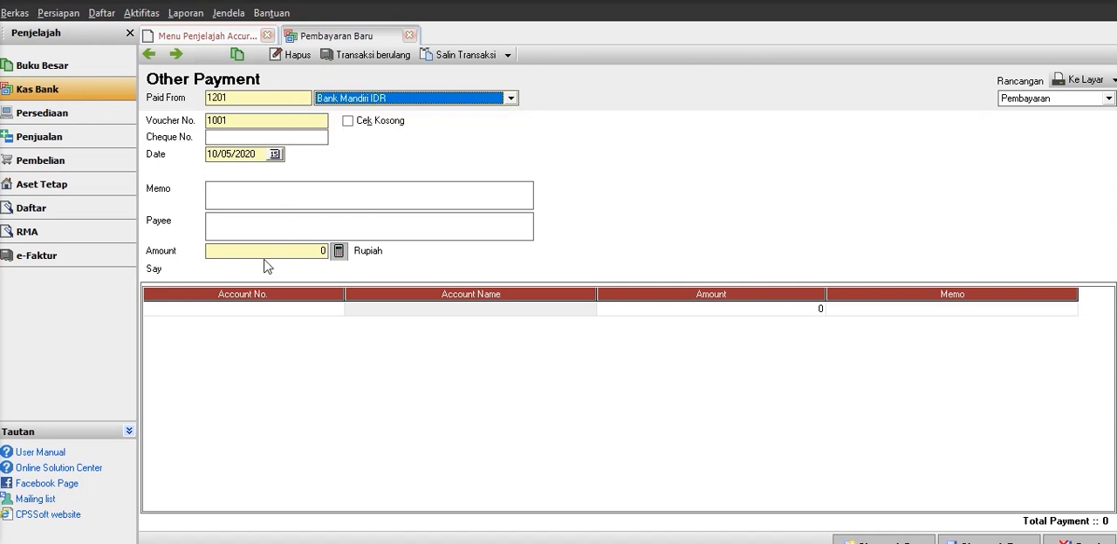
Add the Penjualan Elektronik account as the payment's first line and go to its amount.
click(256, 311)
click(337, 309)
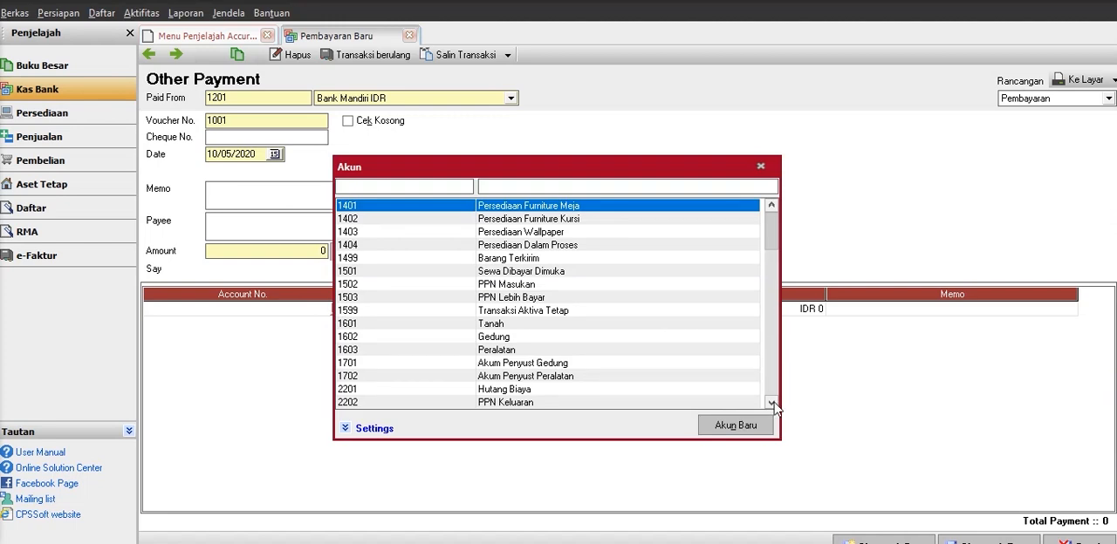
click(772, 403)
click(771, 404)
click(772, 403)
click(771, 403)
click(771, 403)
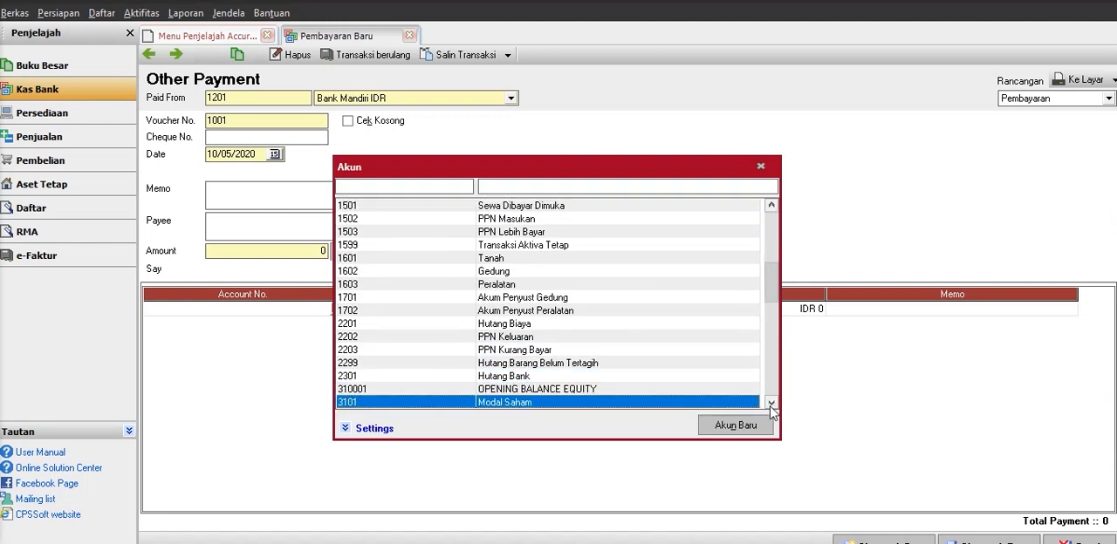
click(772, 403)
click(771, 404)
click(771, 404)
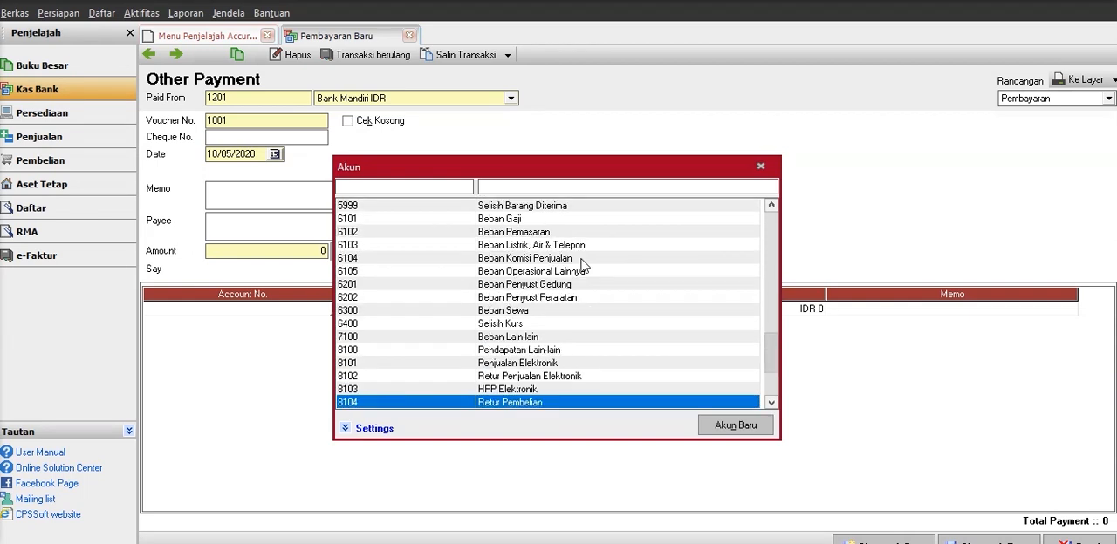
click(508, 362)
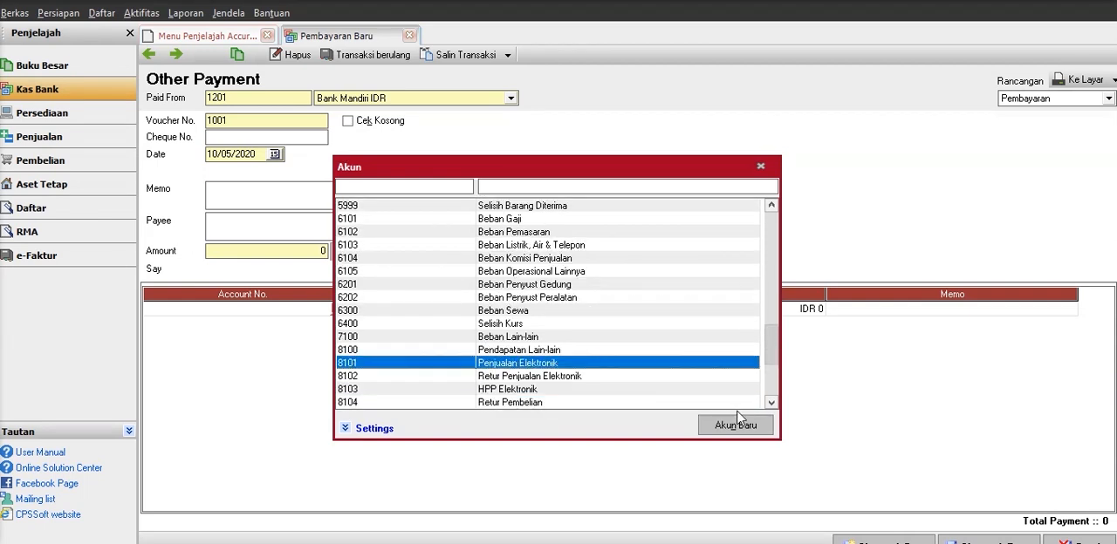
double_click(628, 363)
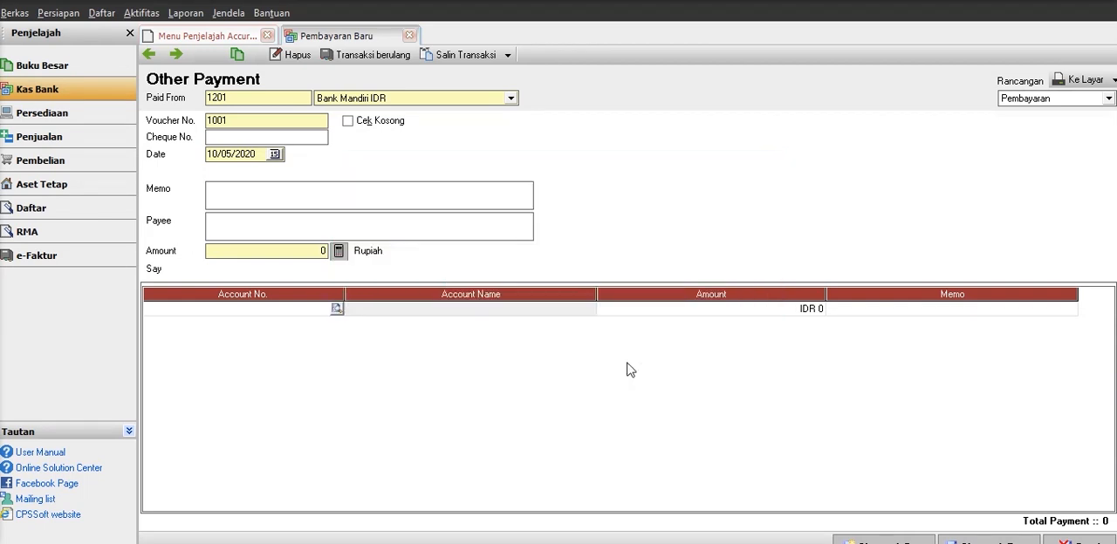
key(Tab)
key(Tab)
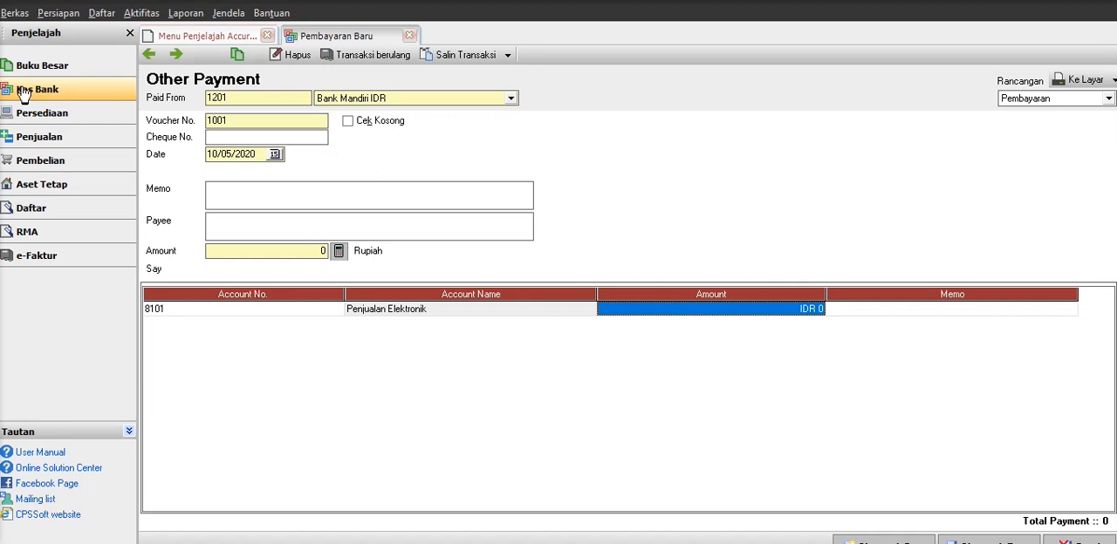
Look up the total in the last saved sales order and enter 4,809,000 as the Penjualan Elektronik line amount in the payment.
click(63, 139)
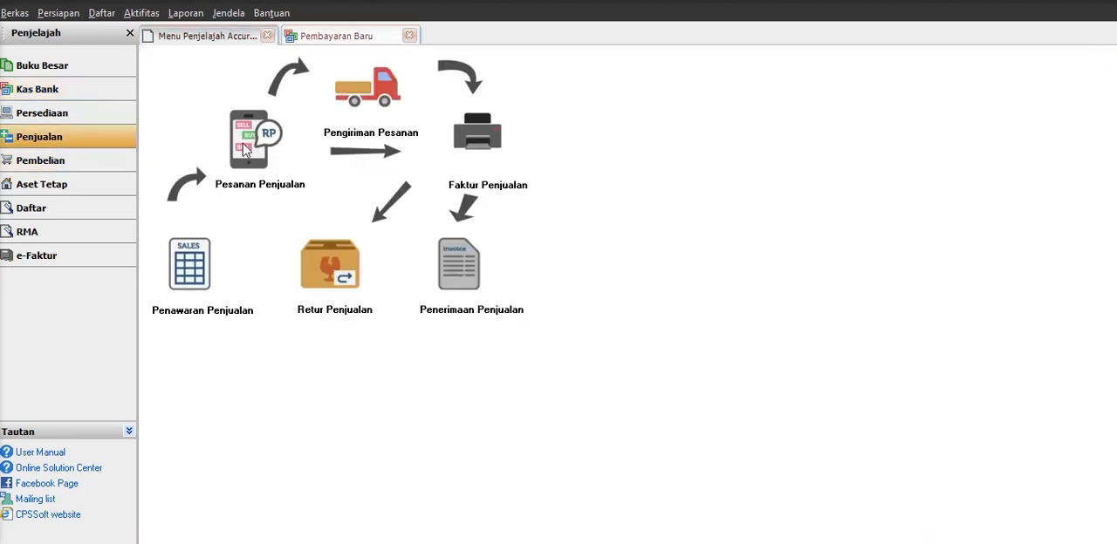
click(245, 135)
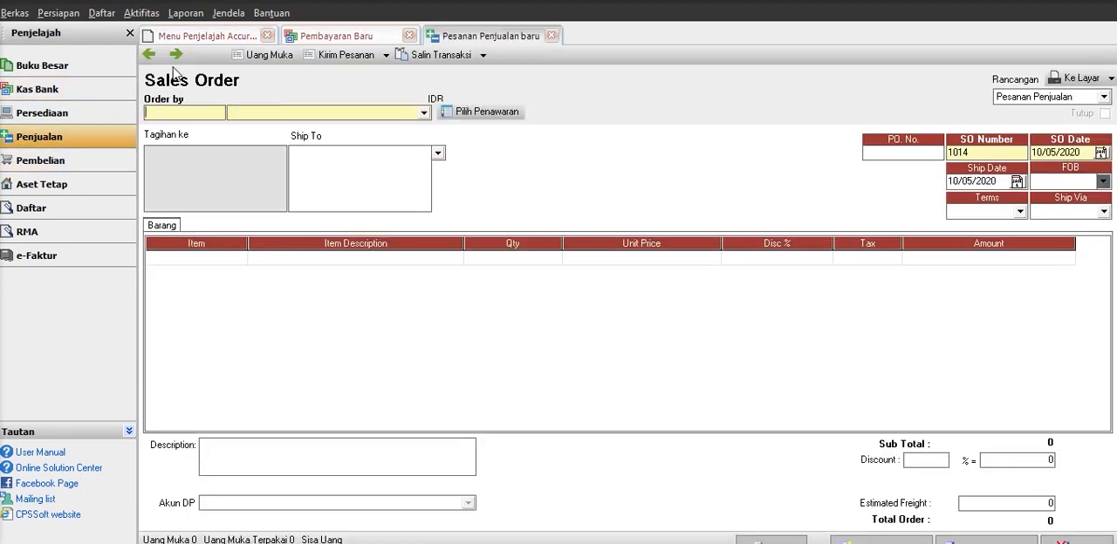
click(151, 58)
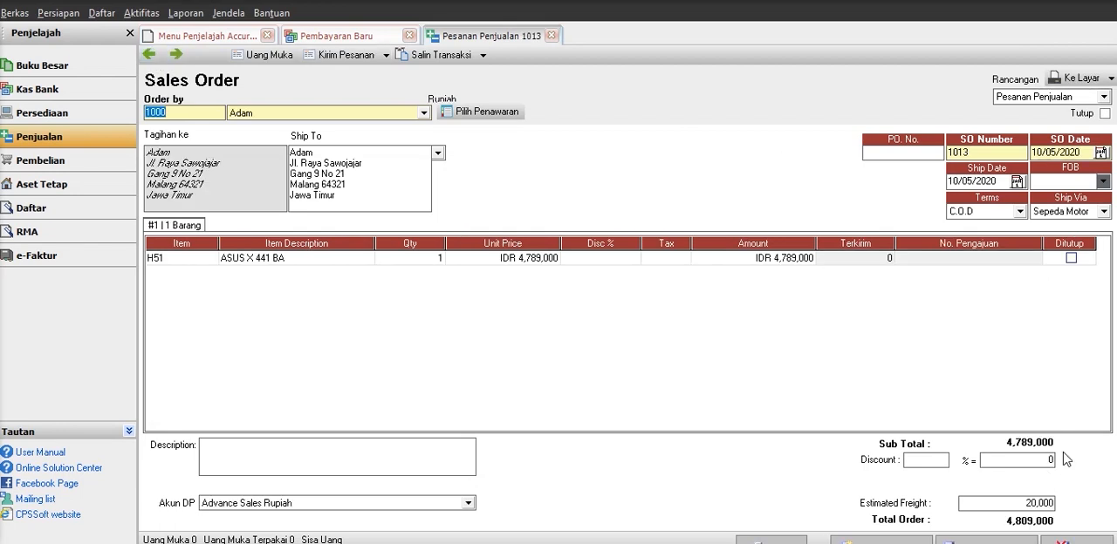
click(349, 37)
click(683, 307)
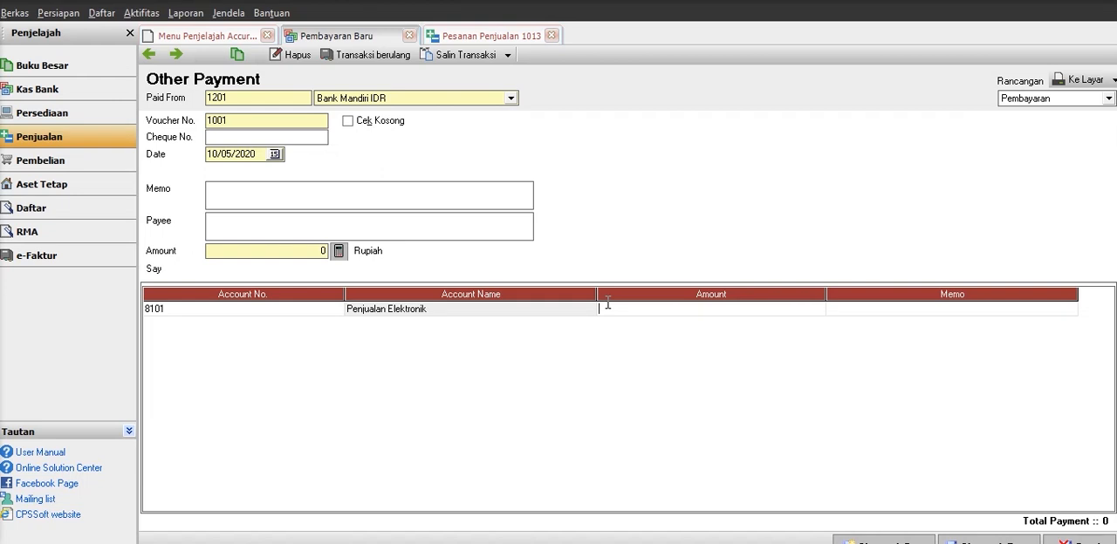
text(4,809,000)
key(Tab)
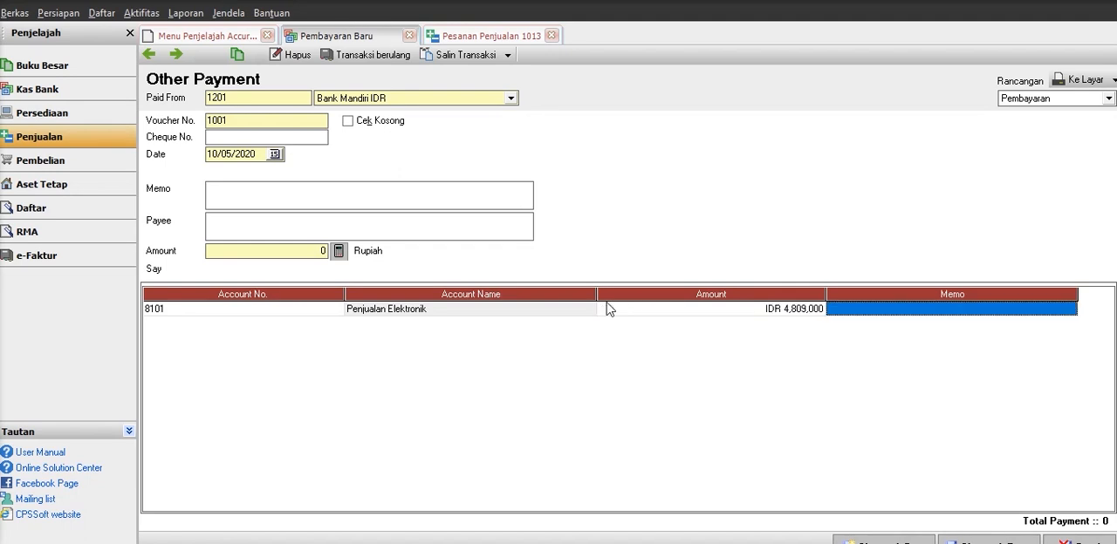
Enter the line memo PEMBAYARAN KARTU KREDIT, calculate the payment amount from the line, then save and close the payment.
text(P)
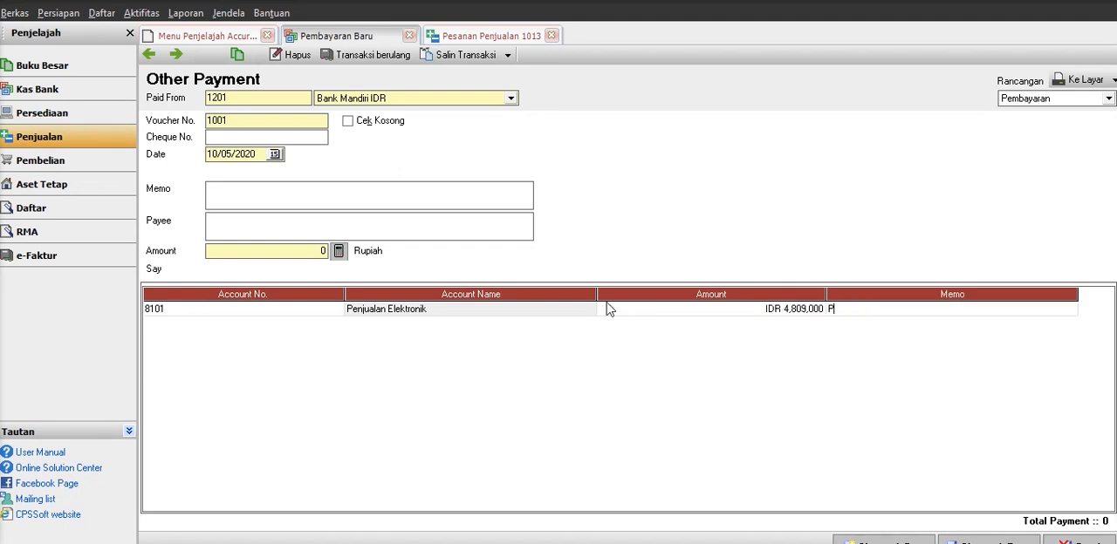
text(EMBAYARAN KARTU)
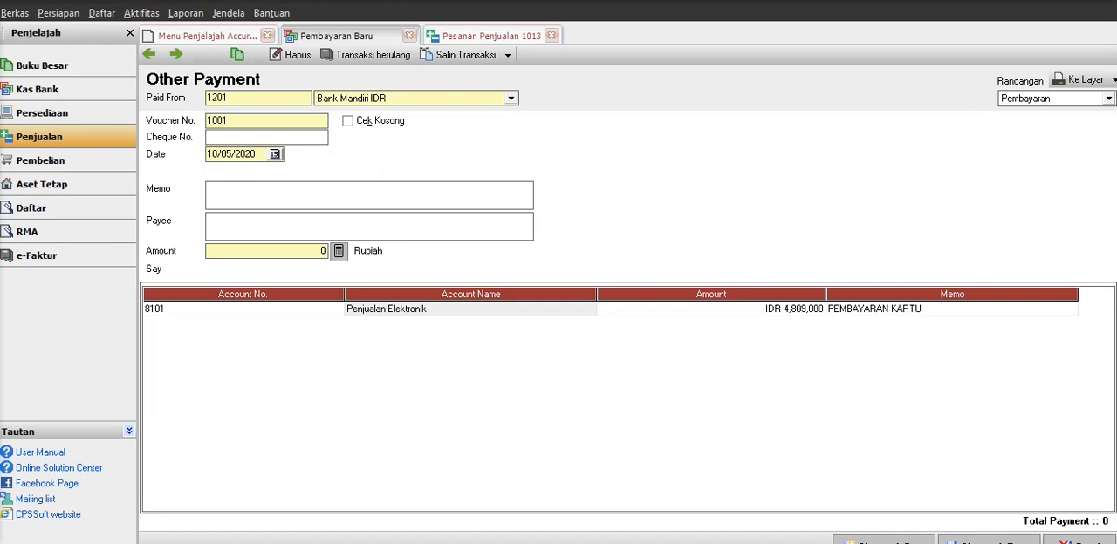
text(REDIT)
click(342, 252)
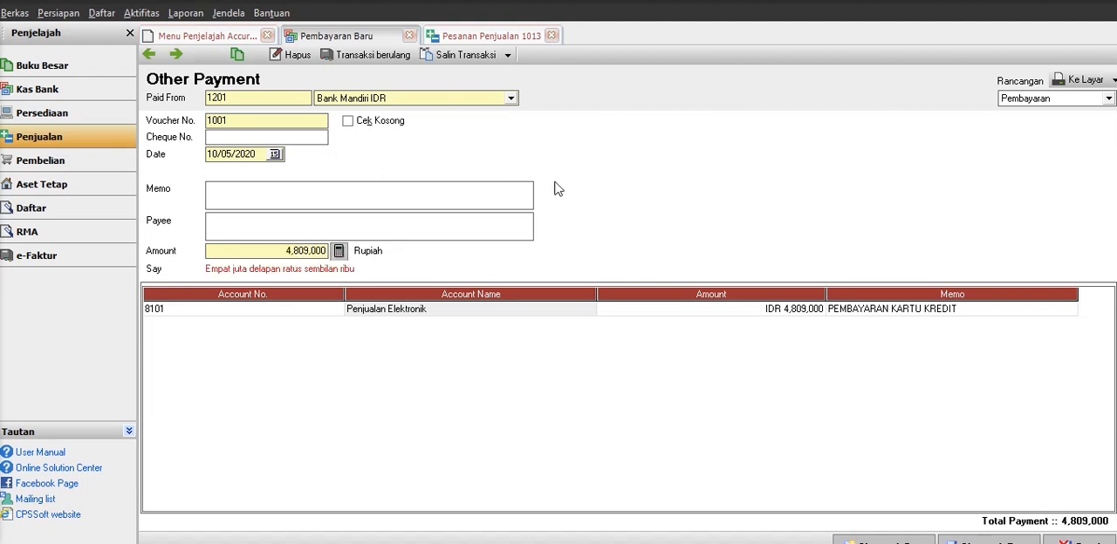
click(995, 538)
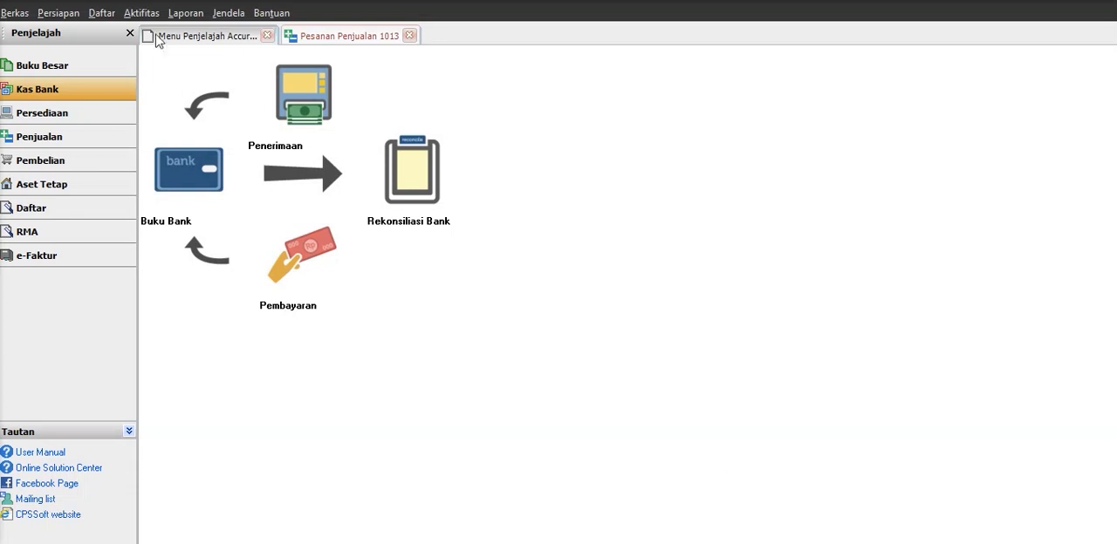
Review the recorded payments in the cash and bank payment list, then close the list and the open sales order.
click(112, 18)
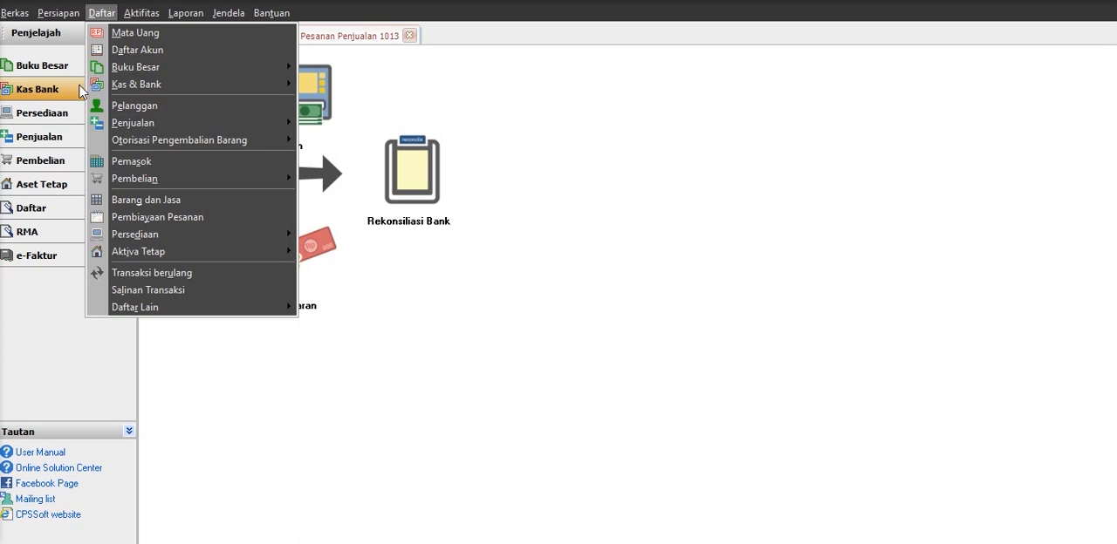
mouse_move(109, 87)
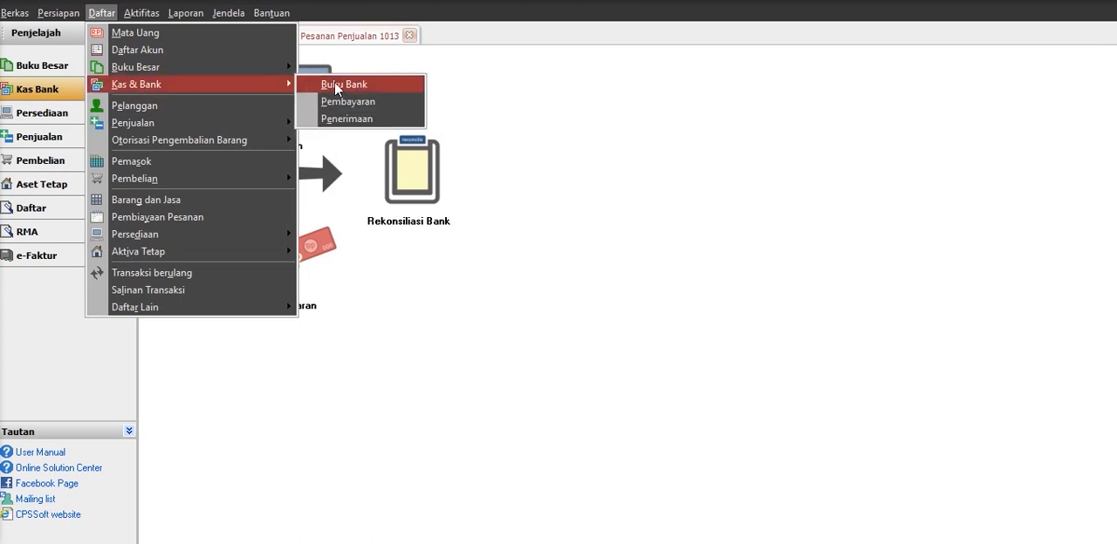
click(353, 102)
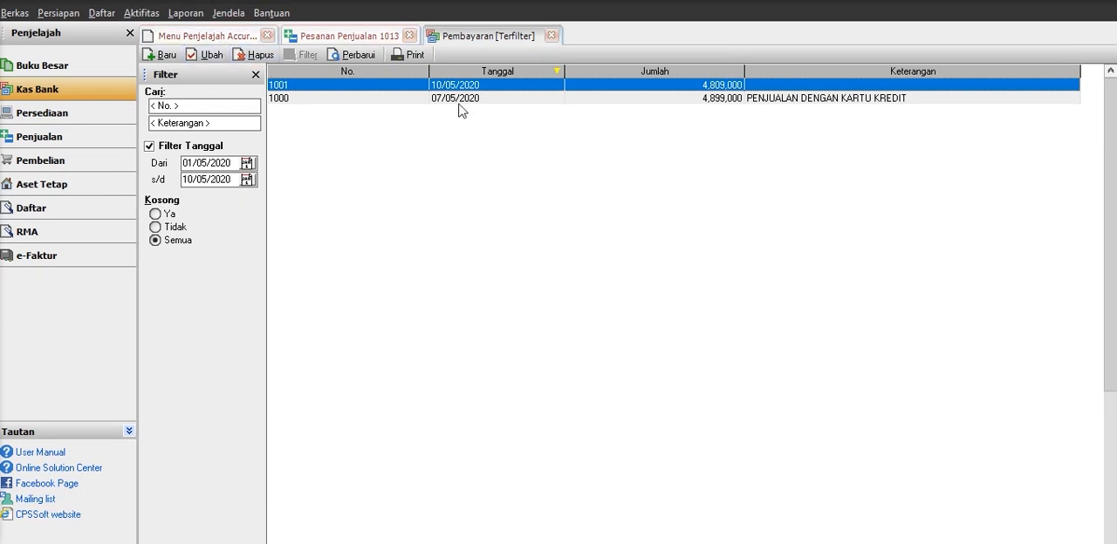
click(551, 35)
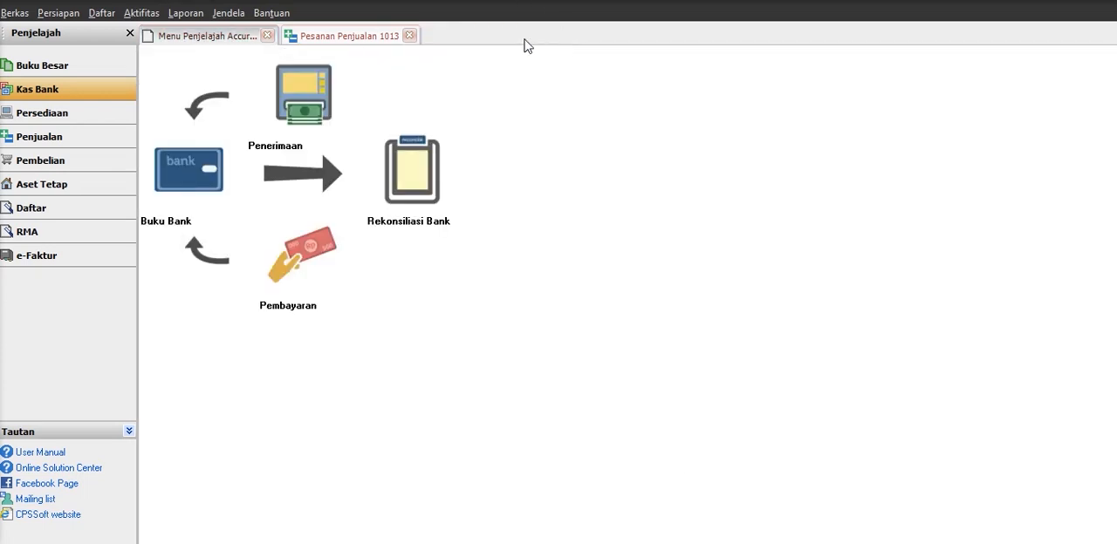
right_click(407, 35)
click(409, 36)
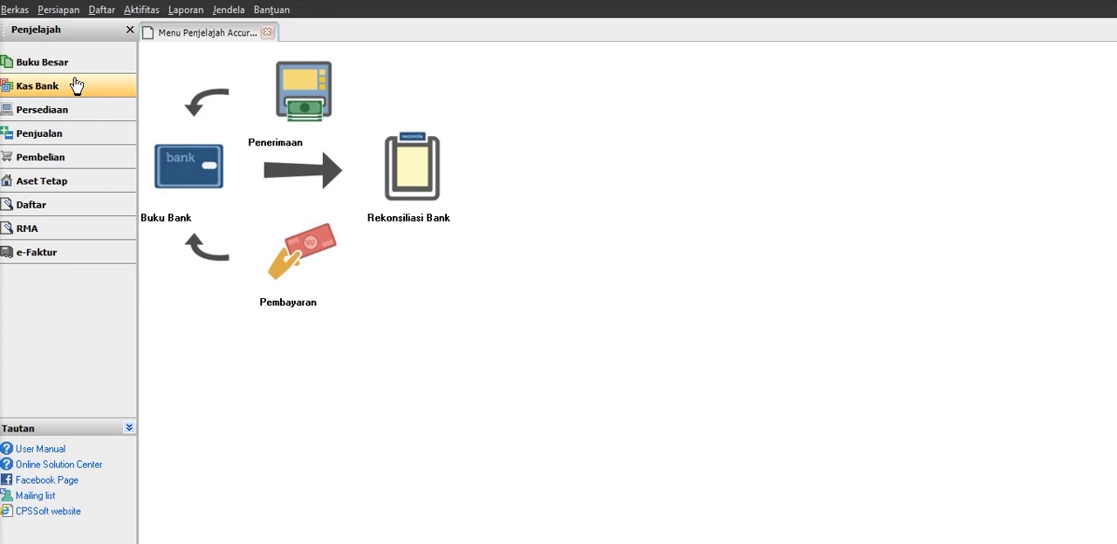
Start a new purchase requisition and go to the item cell of its first line.
click(69, 157)
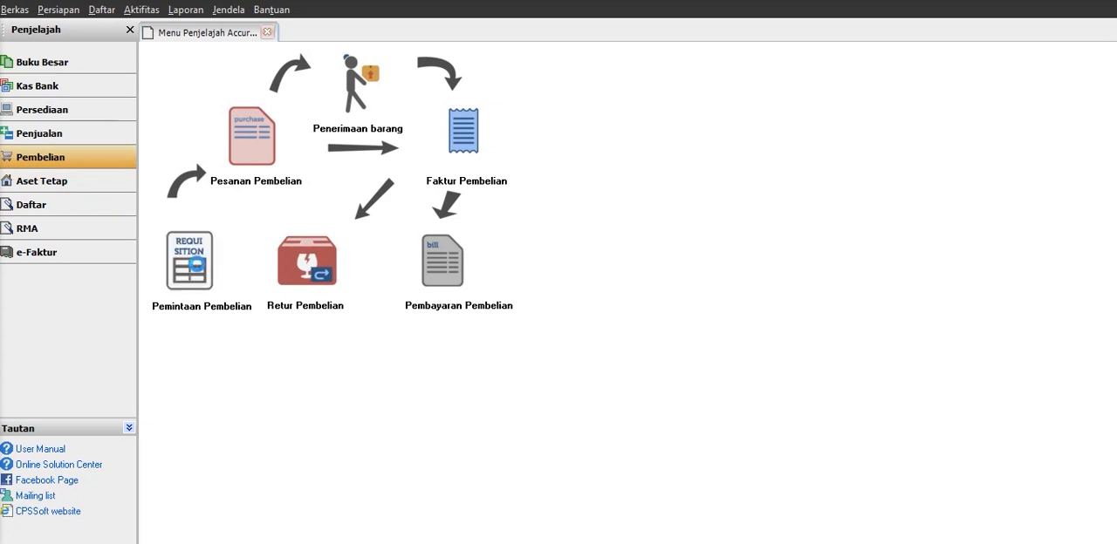
click(197, 266)
right_click(291, 172)
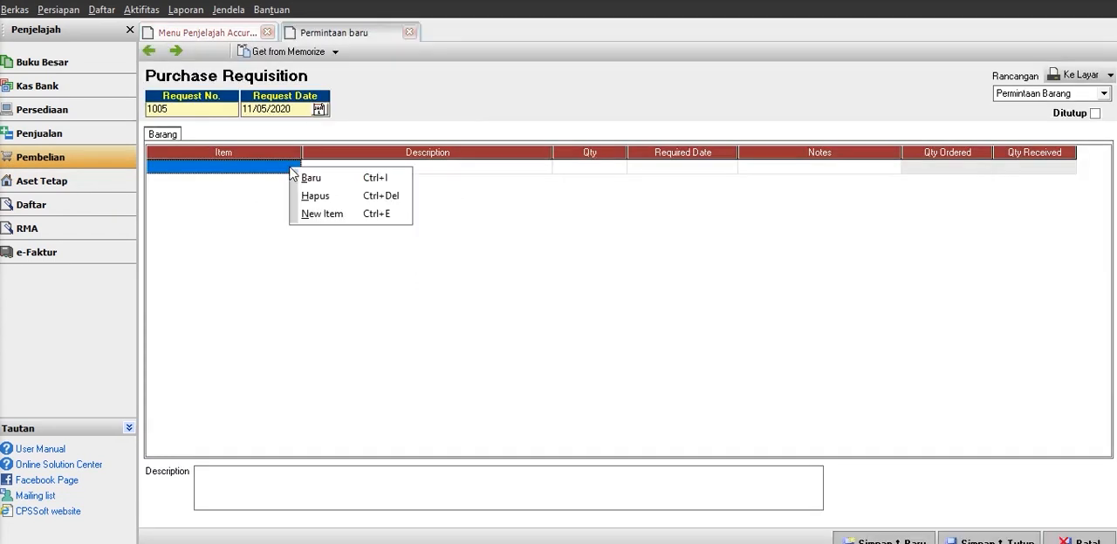
click(290, 167)
click(293, 167)
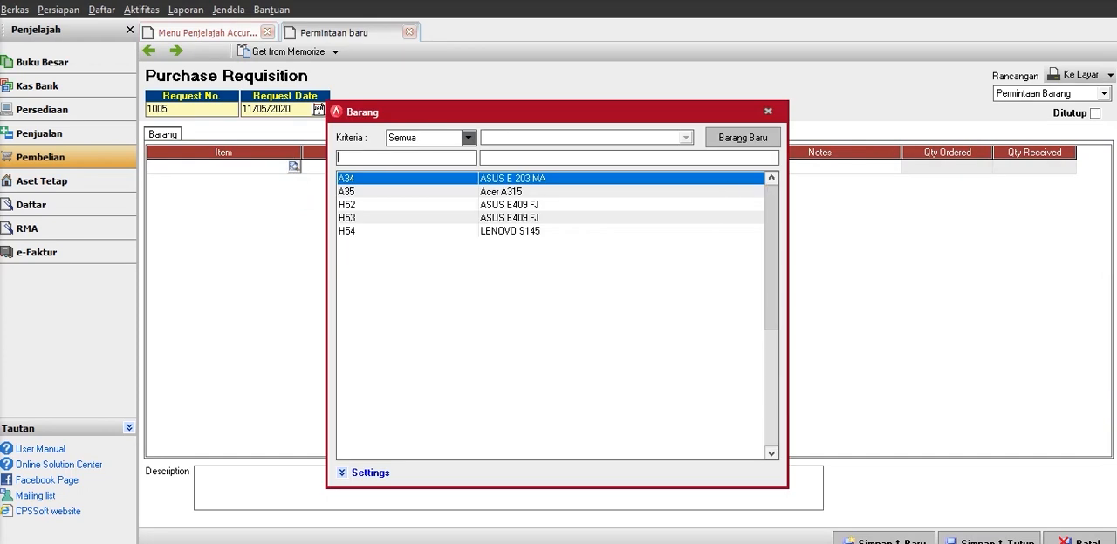
click(713, 145)
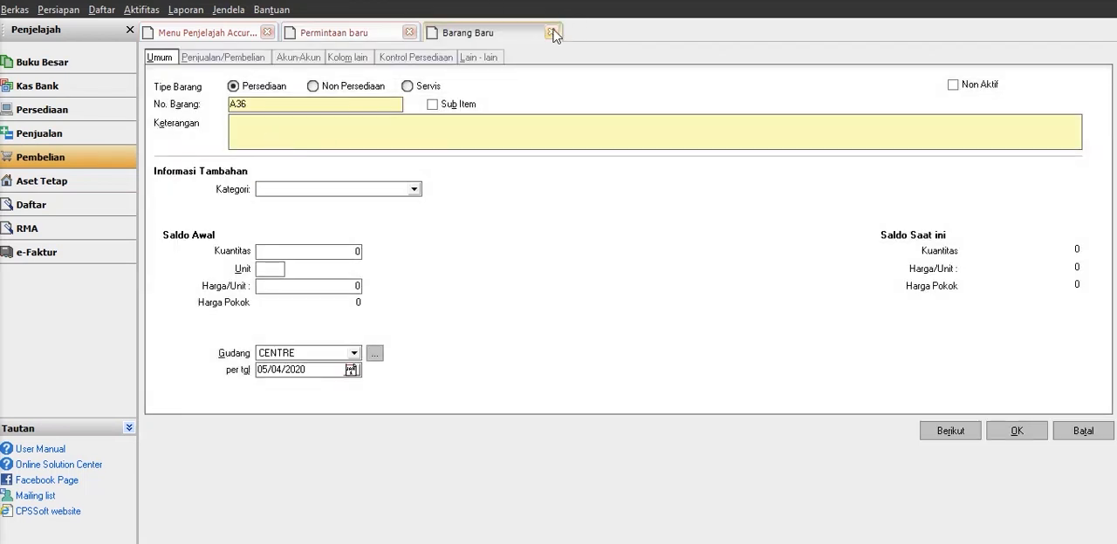
click(553, 34)
Add item A35 Acer A315 to the requisition with a quantity of 2, then save and close the requisition.
click(294, 167)
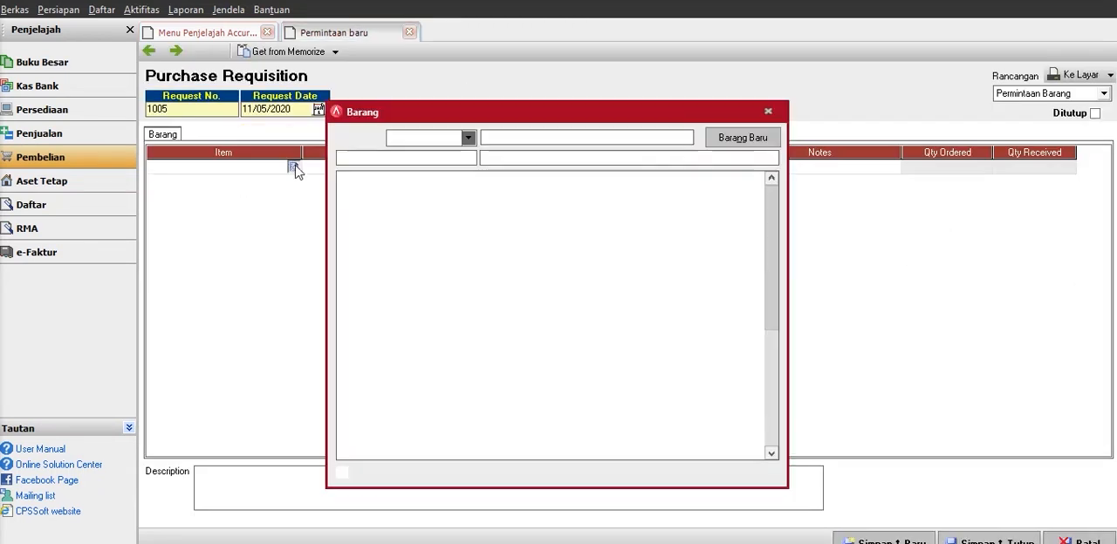
click(505, 194)
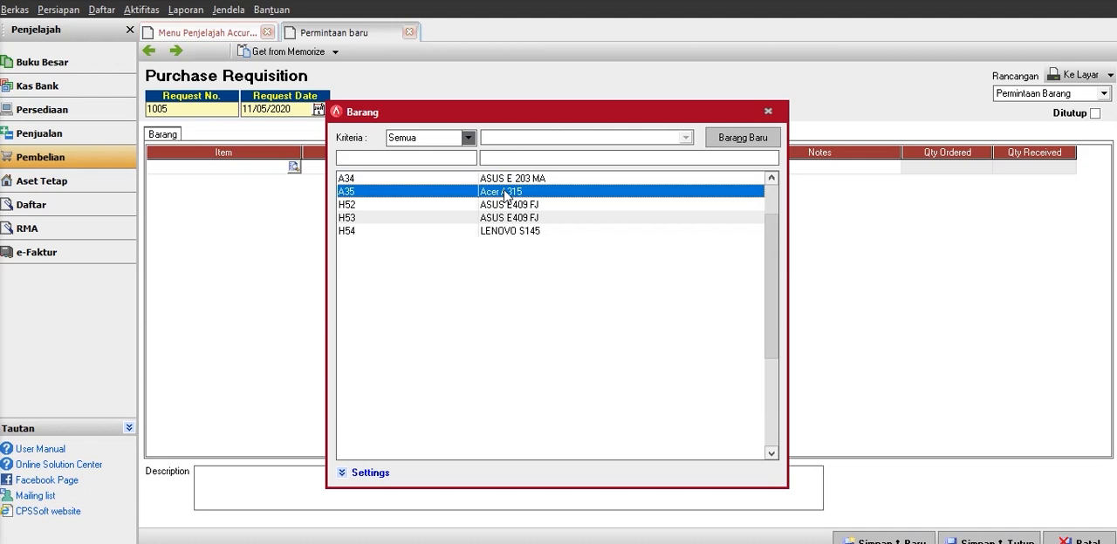
double_click(504, 194)
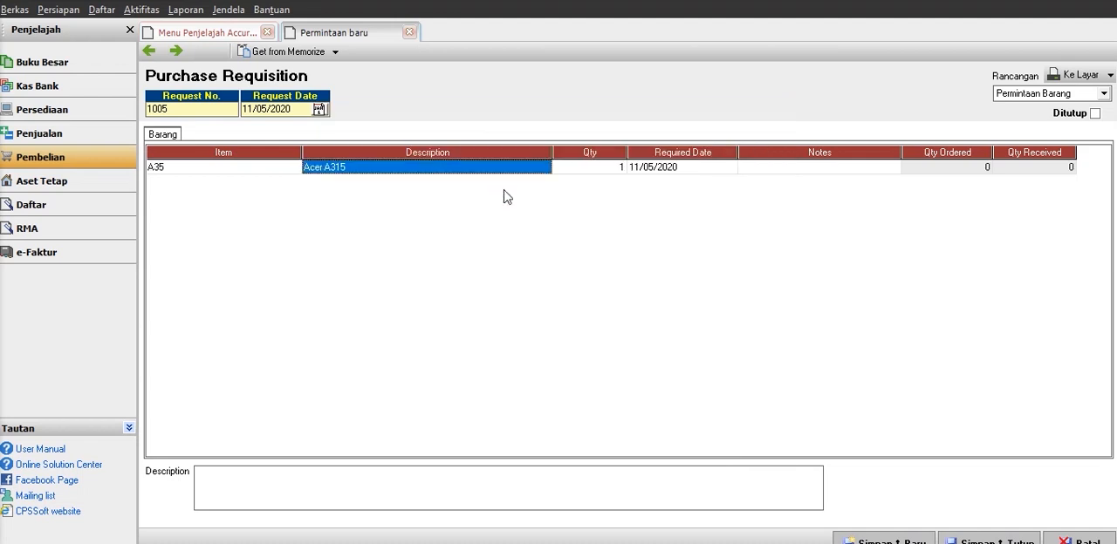
key(Tab)
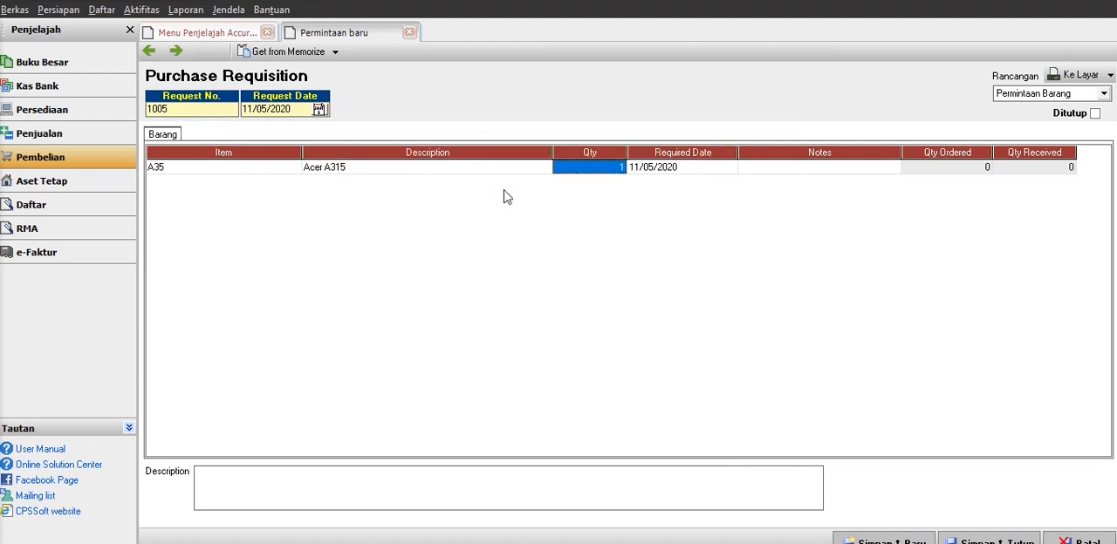
text(2)
key(Tab)
key(Tab)
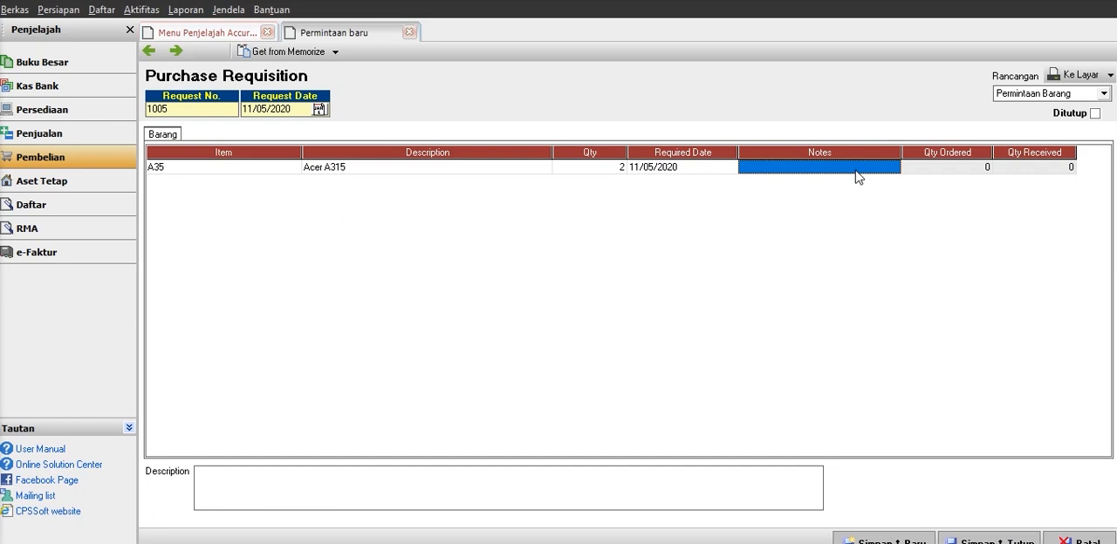
click(1002, 538)
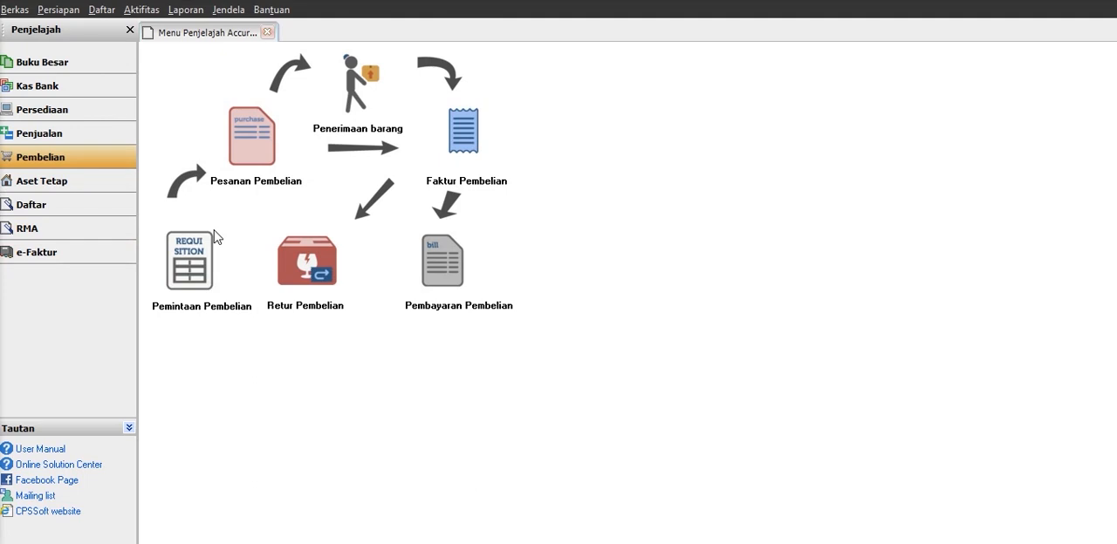
Start a new purchase order with Griya Computer as the vendor.
click(290, 151)
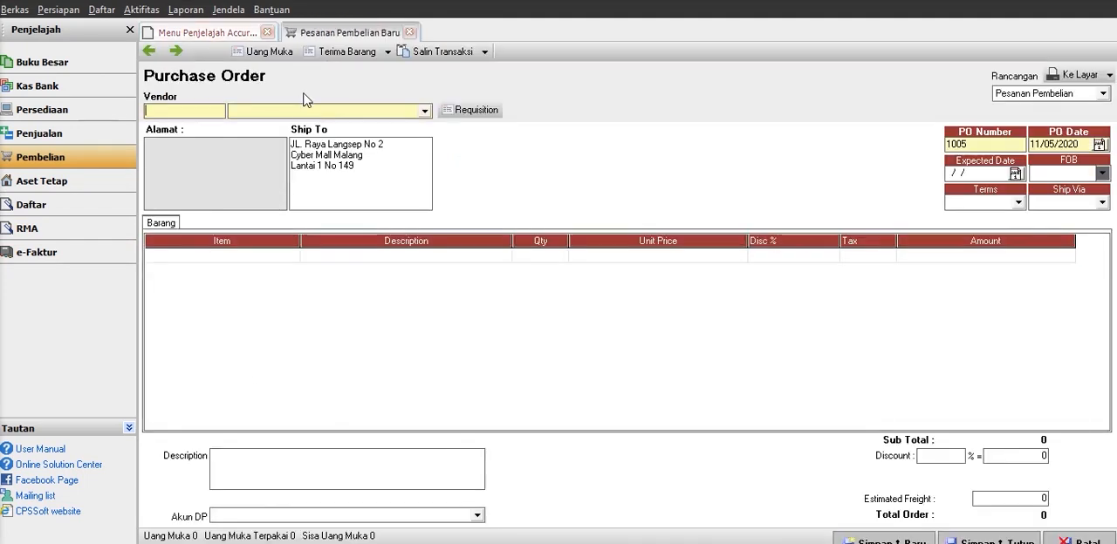
click(305, 113)
click(283, 140)
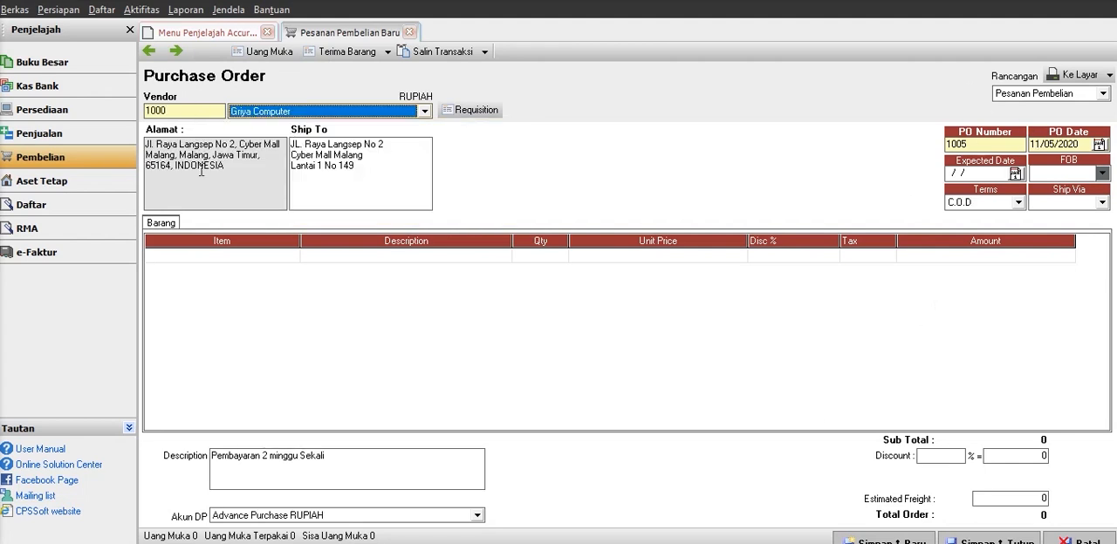
Add item A35 Acer A315 to the purchase order's first line with a quantity of 2.
click(292, 256)
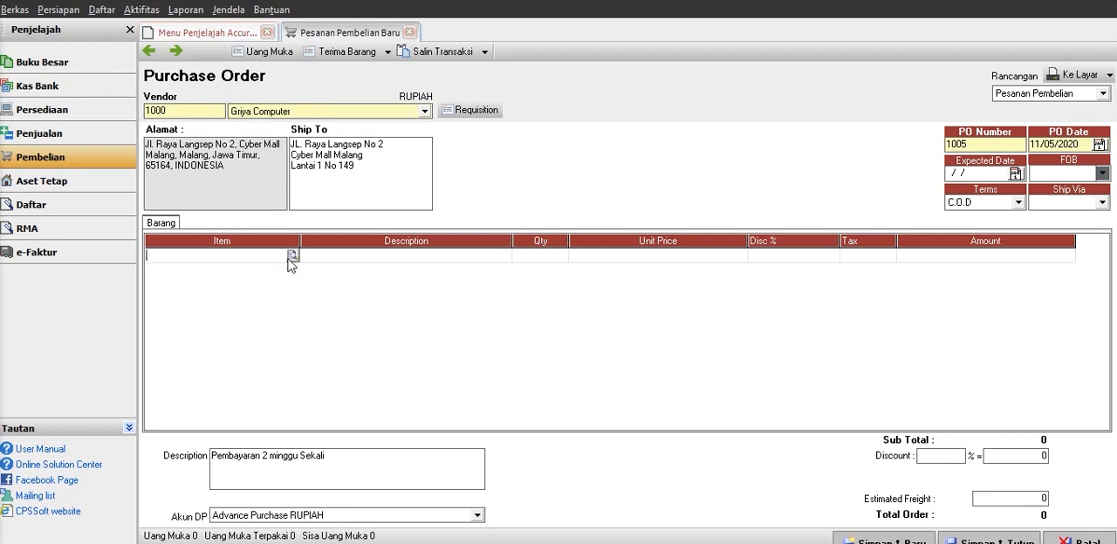
click(293, 255)
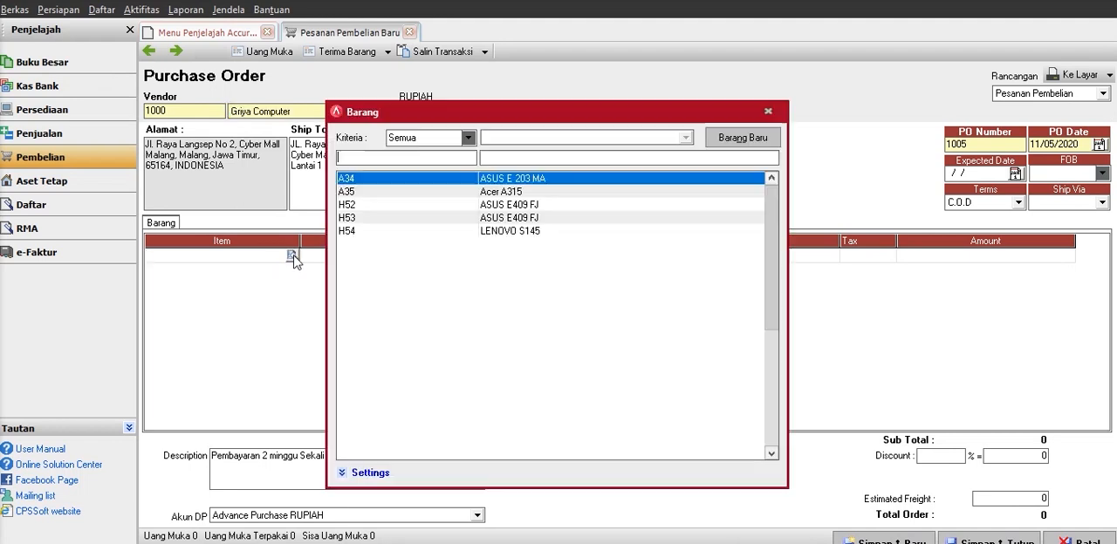
key(Down)
key(Return)
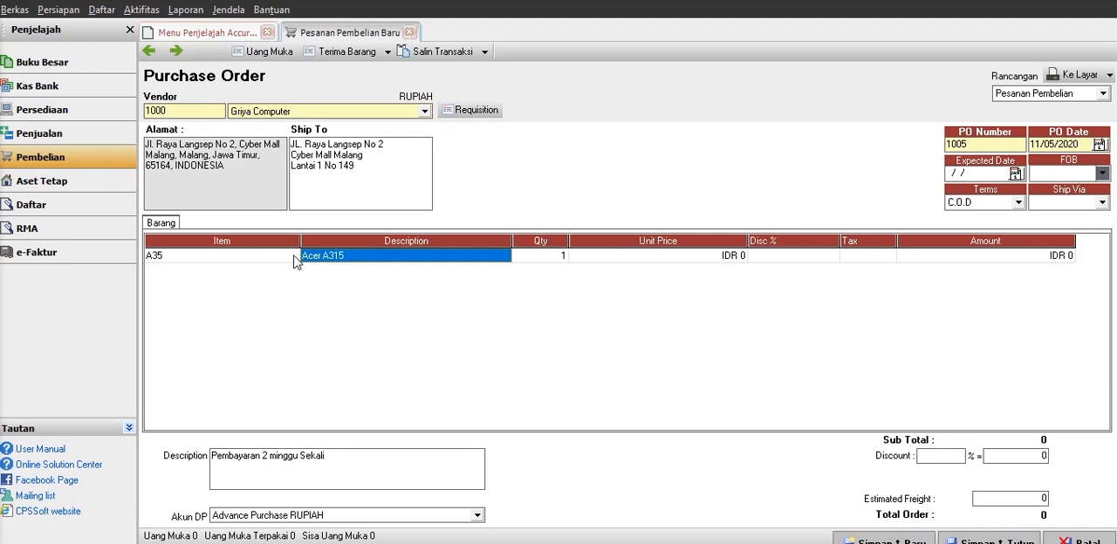
key(Tab)
text(2)
key(Tab)
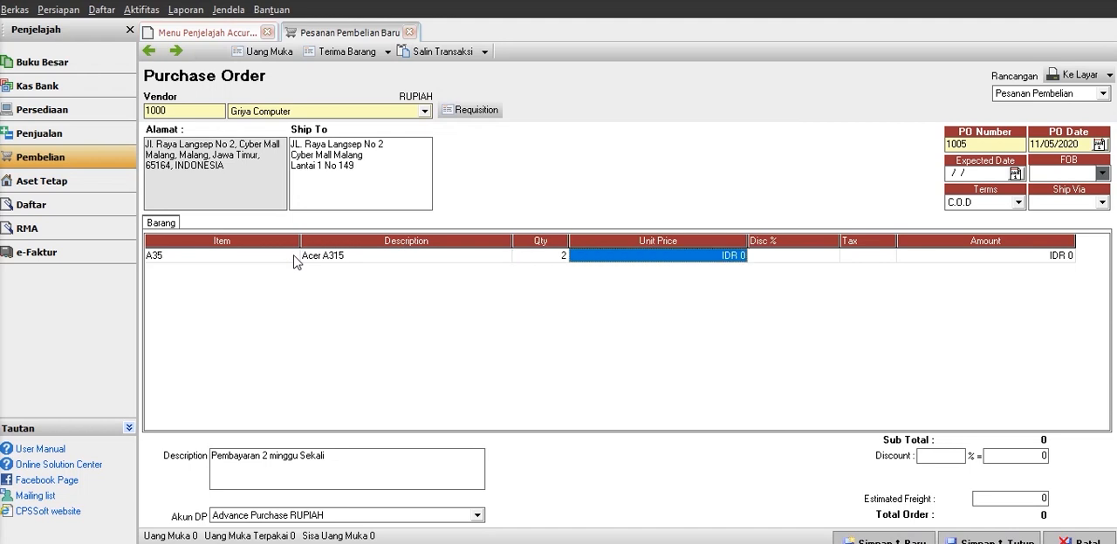
Set the Acer A315 line's unit price to 6,000,000 without discount or tax, and complete the line.
right_click(295, 261)
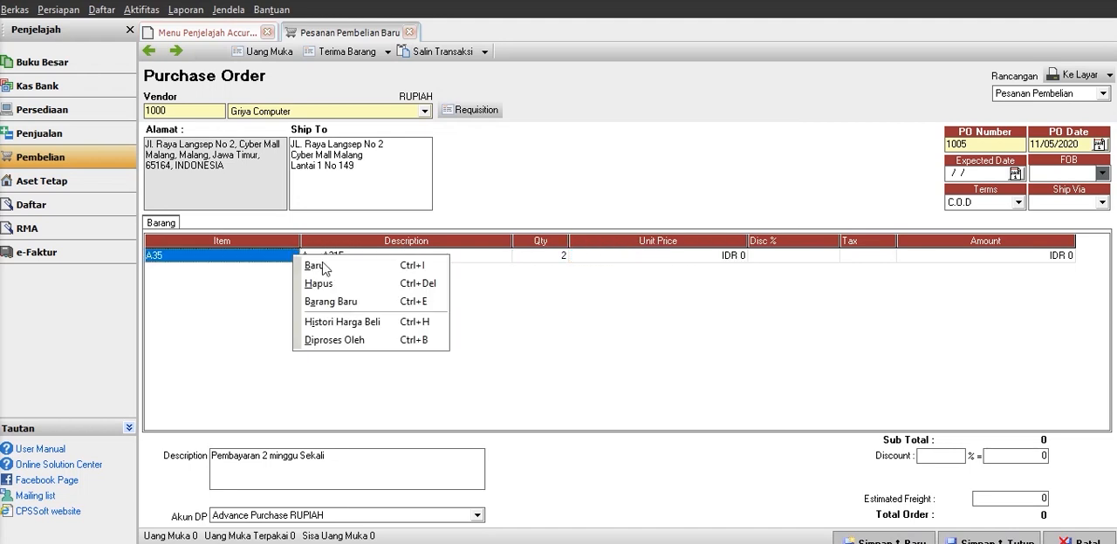
click(705, 262)
text(6)
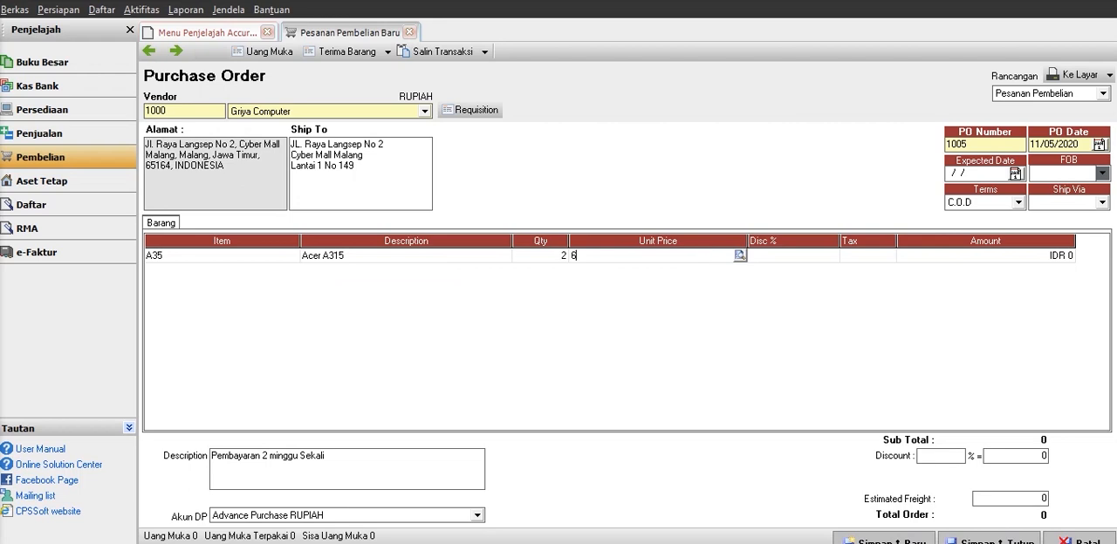
text(,000,)
text(000000)
key(Tab)
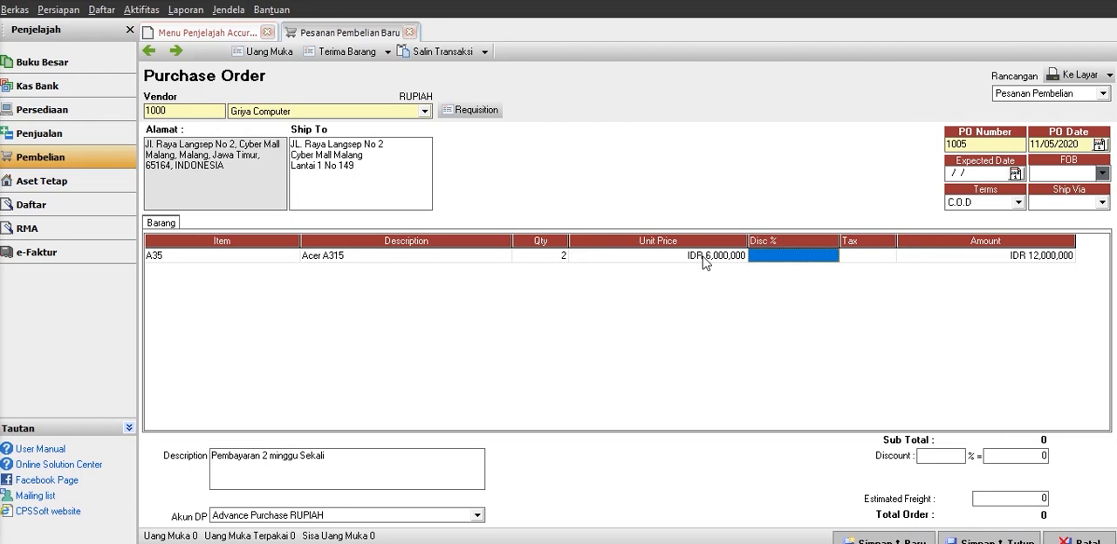
key(Tab)
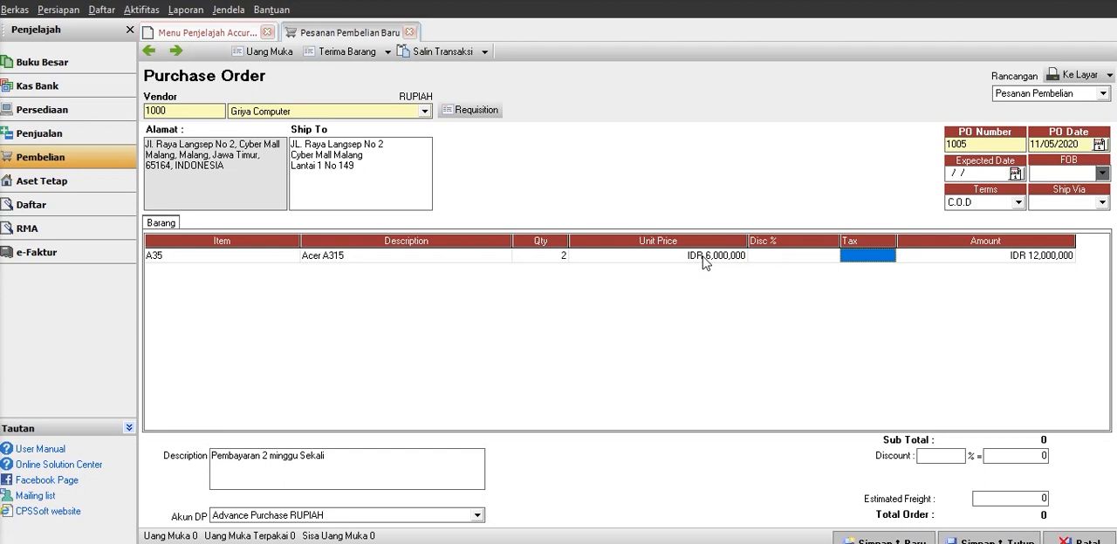
key(Tab)
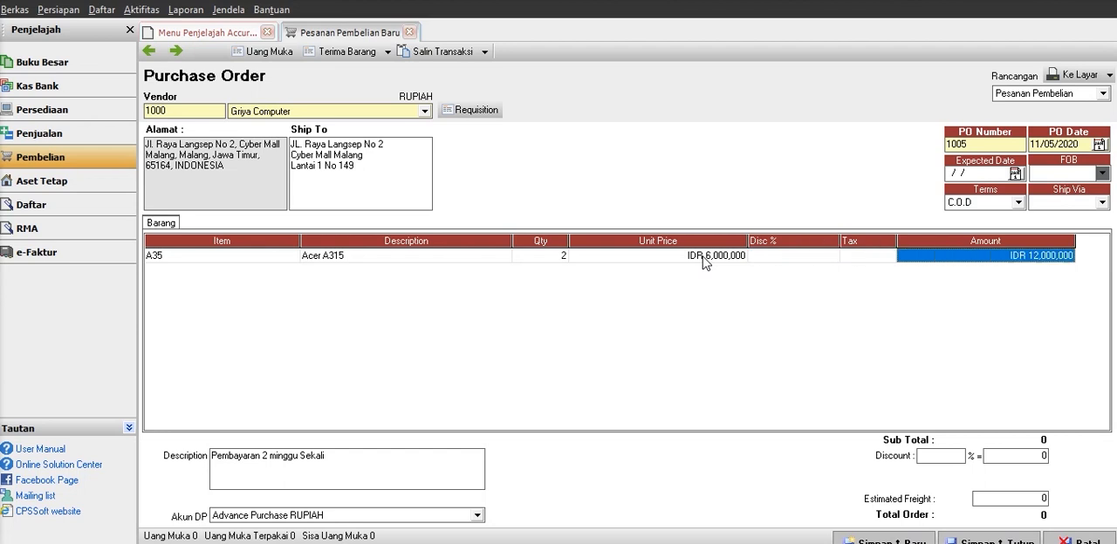
key(Tab)
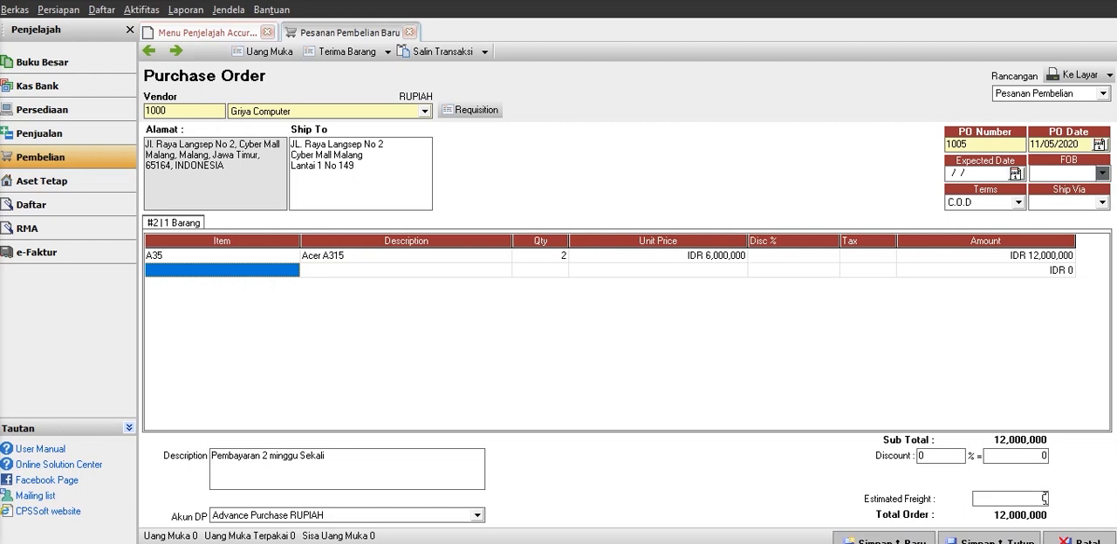
Keep Advance Purchase RUPIAH as the down payment account, create an item receipt from the purchase order, and compare the two documents.
click(1044, 499)
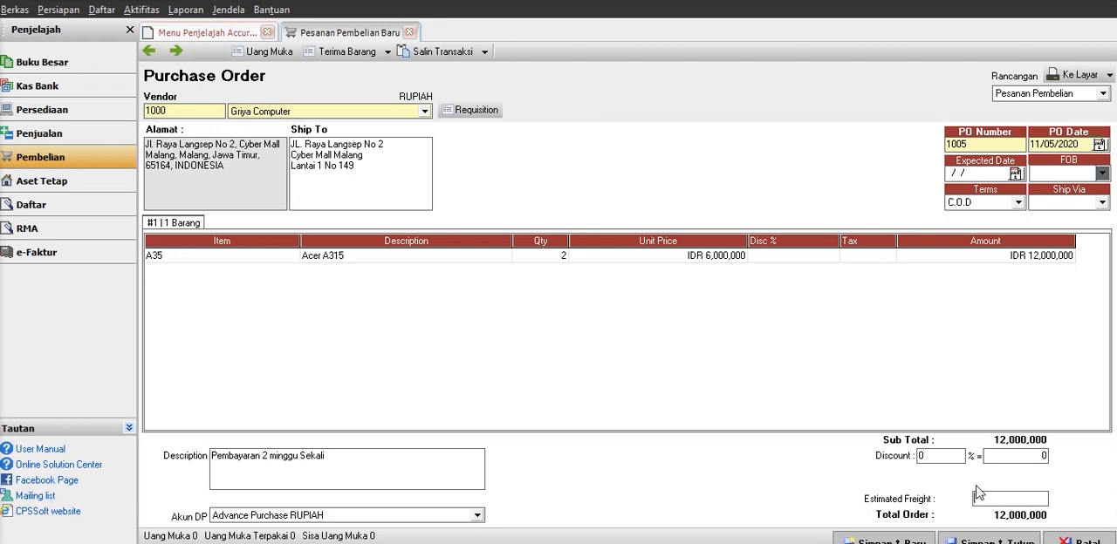
click(476, 516)
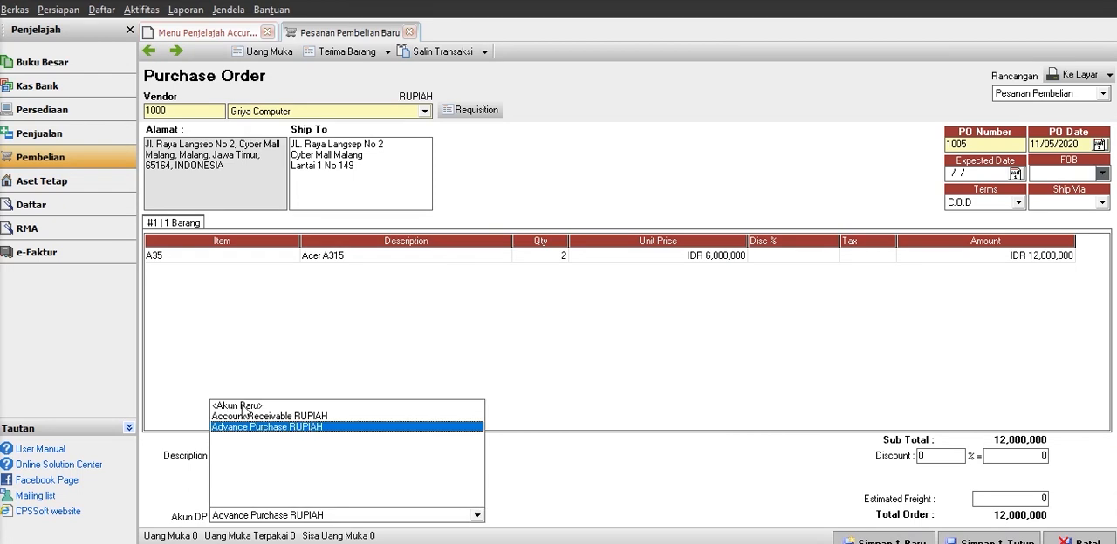
click(600, 468)
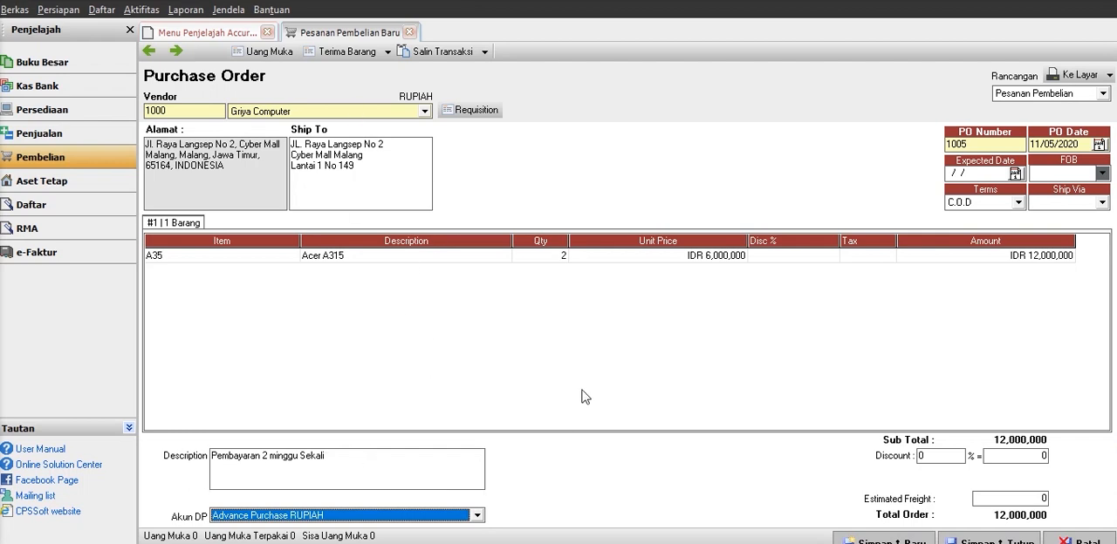
click(362, 54)
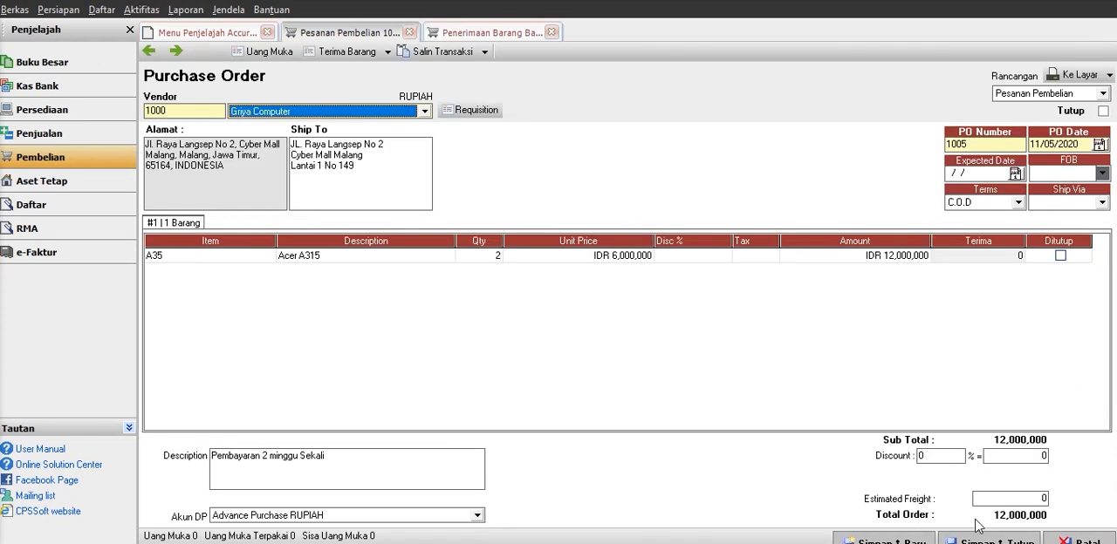
click(192, 35)
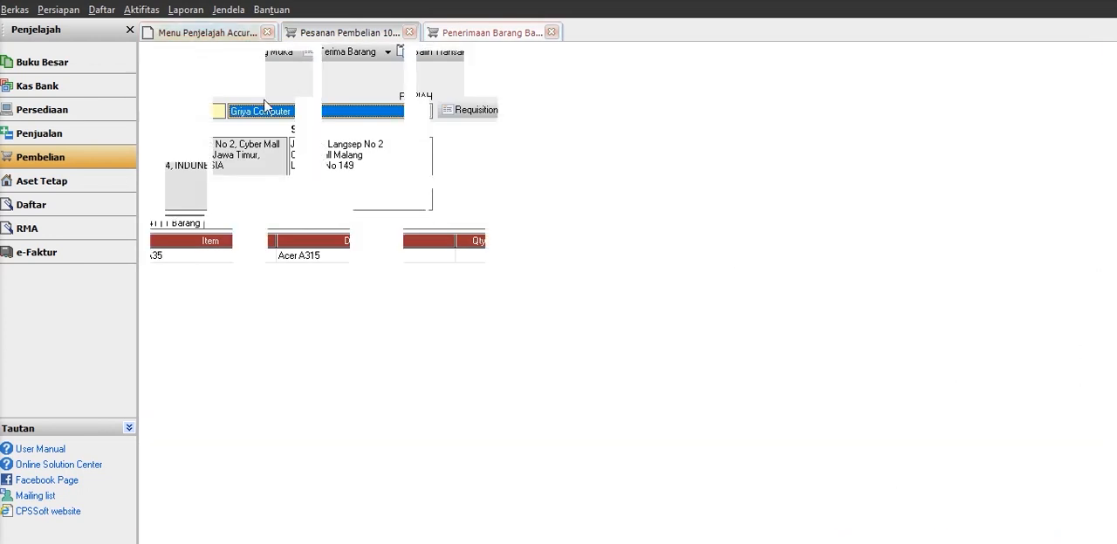
click(361, 37)
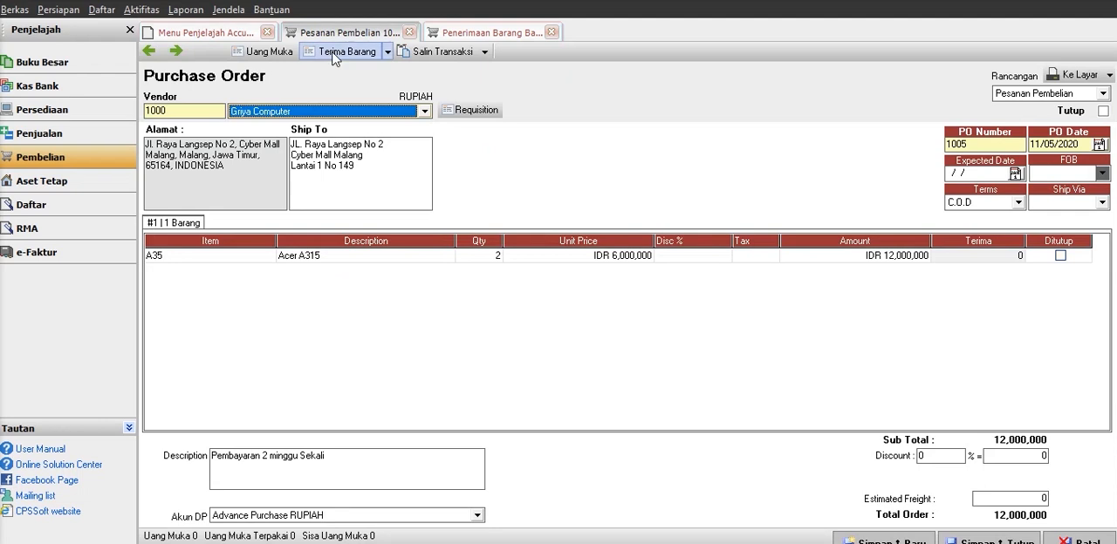
click(494, 34)
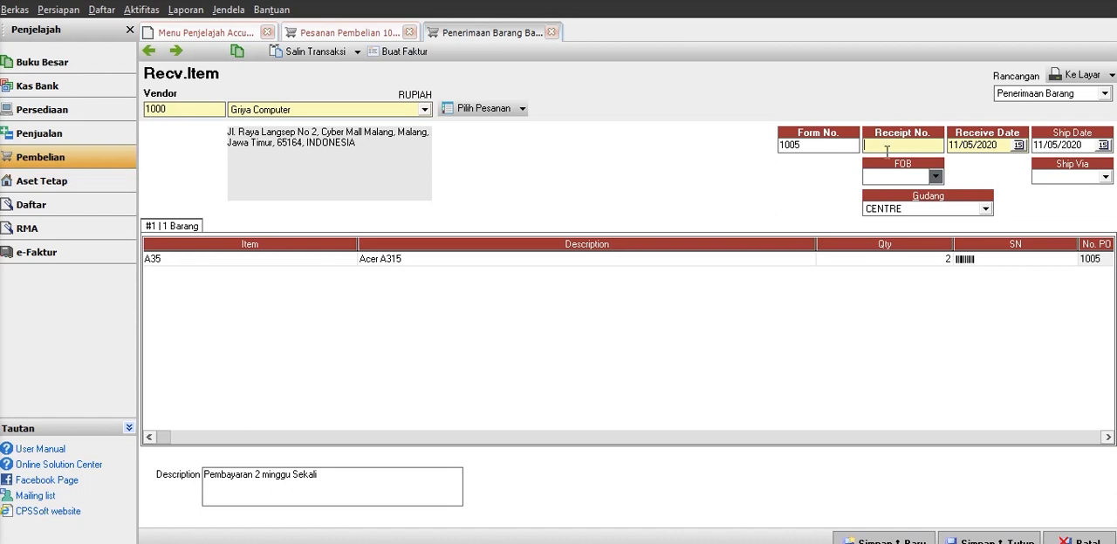
click(376, 33)
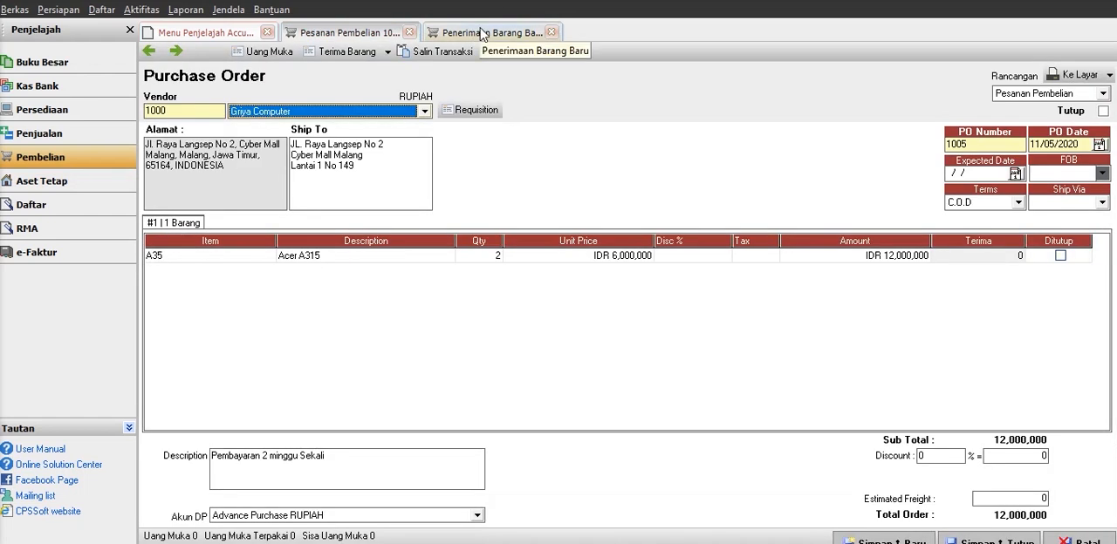
Set the item receipt's receipt number to 1007 and warehouse to Indieglo Com, and check the fields of the Acer A315 line.
click(482, 34)
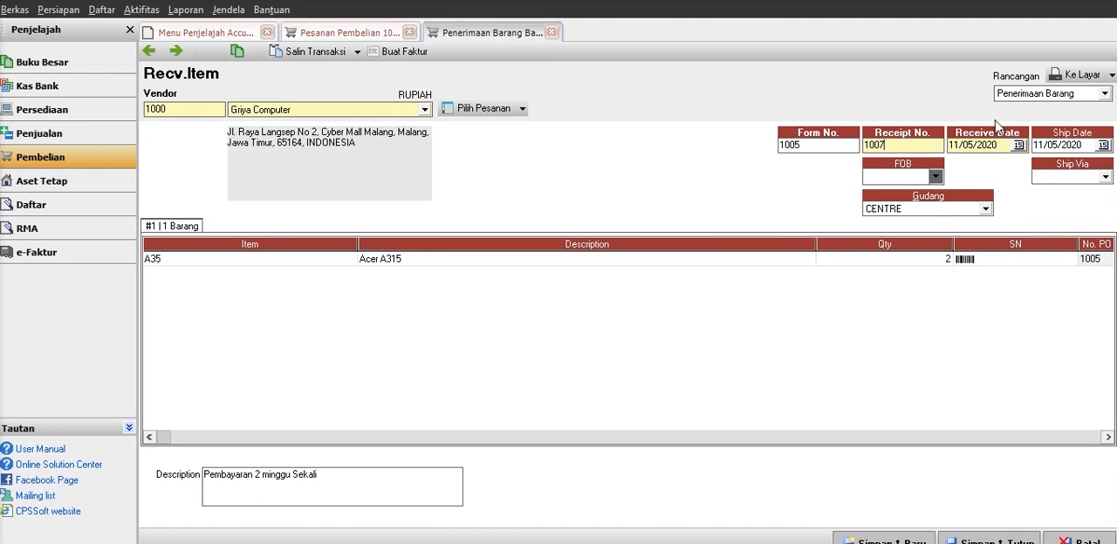
click(981, 208)
click(890, 245)
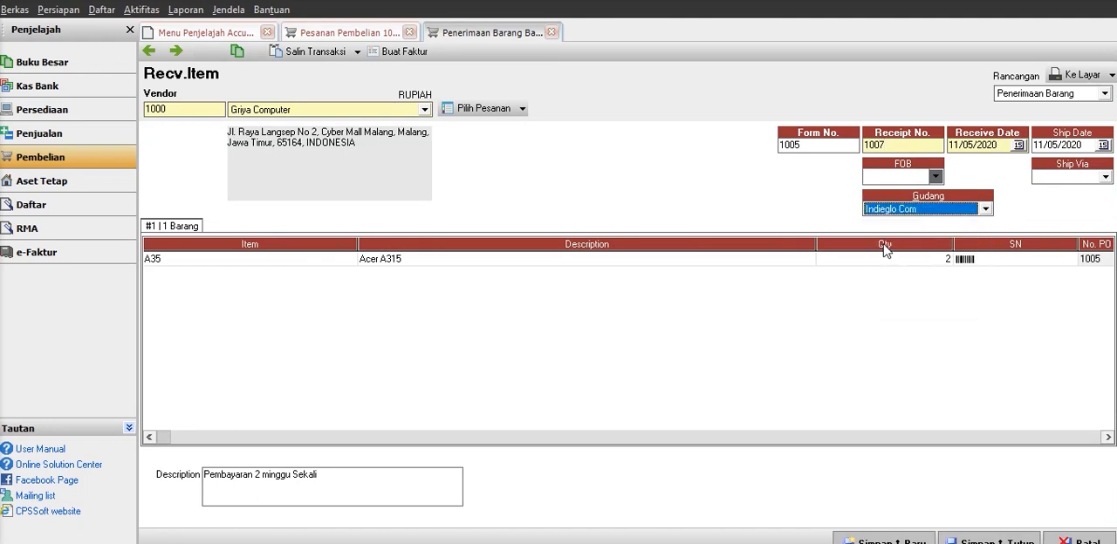
click(236, 257)
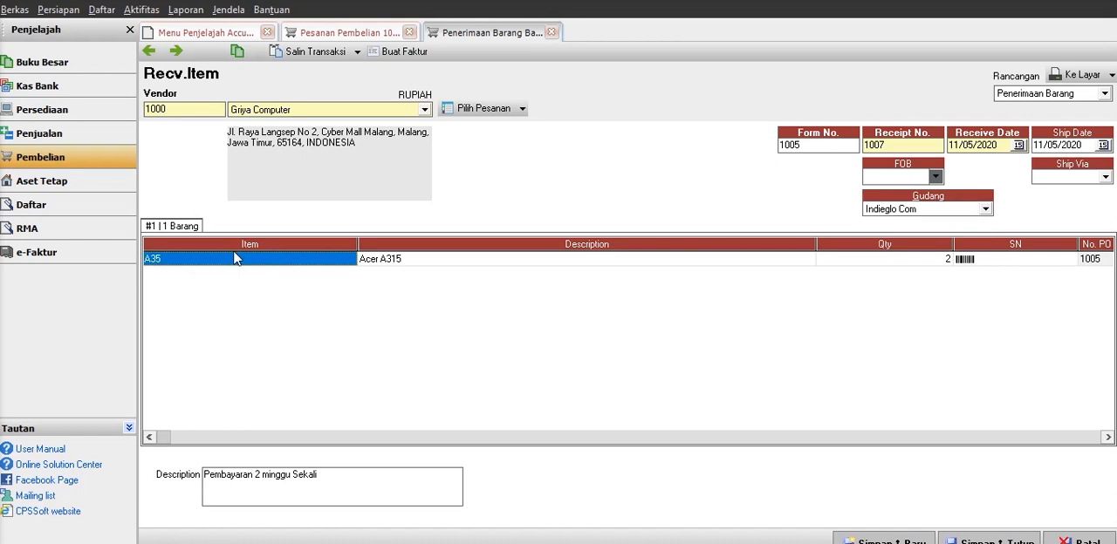
key(Tab)
key(Tab)
key(Tab)
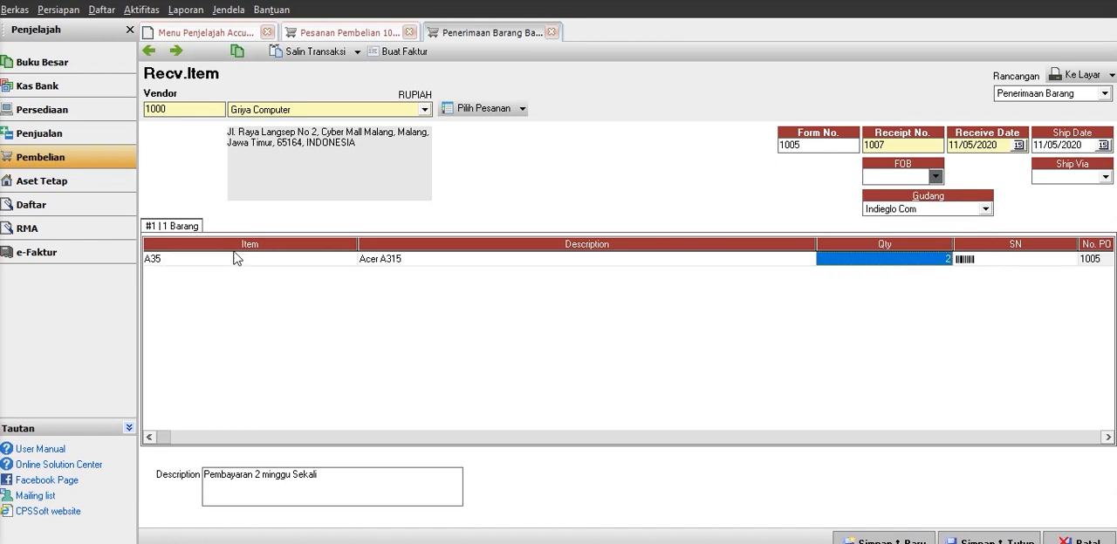
key(Tab)
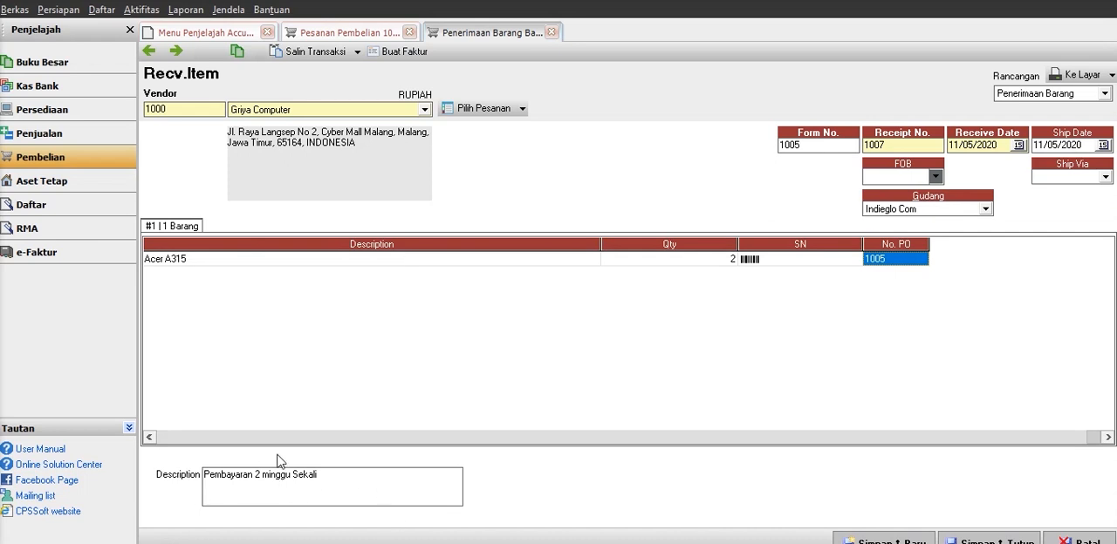
Create a purchase invoice from the item receipt with invoice number 1007 and warehouse Indieglo Com, and check the Acer A315 line's fields.
click(417, 52)
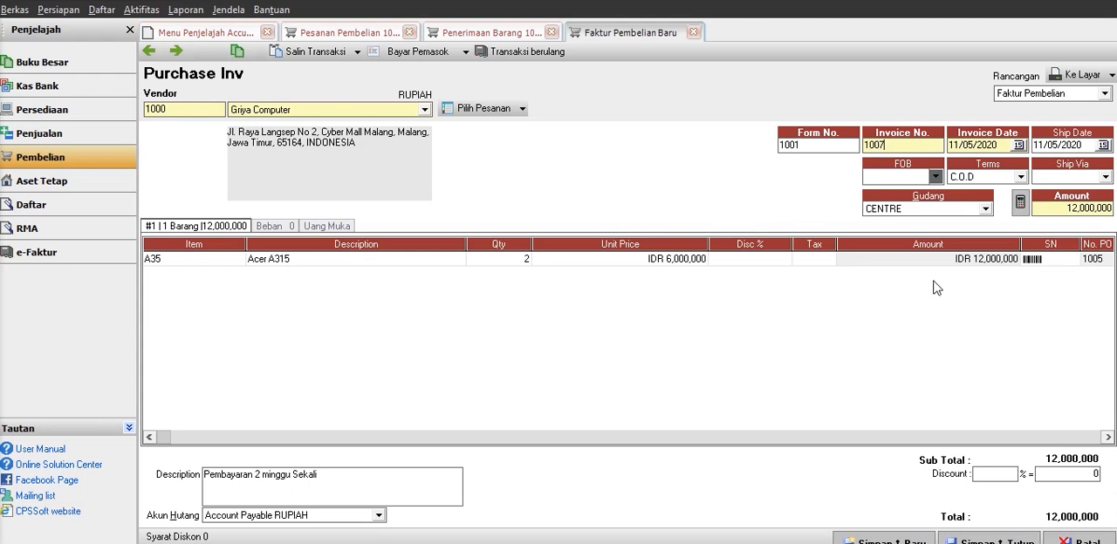
click(932, 208)
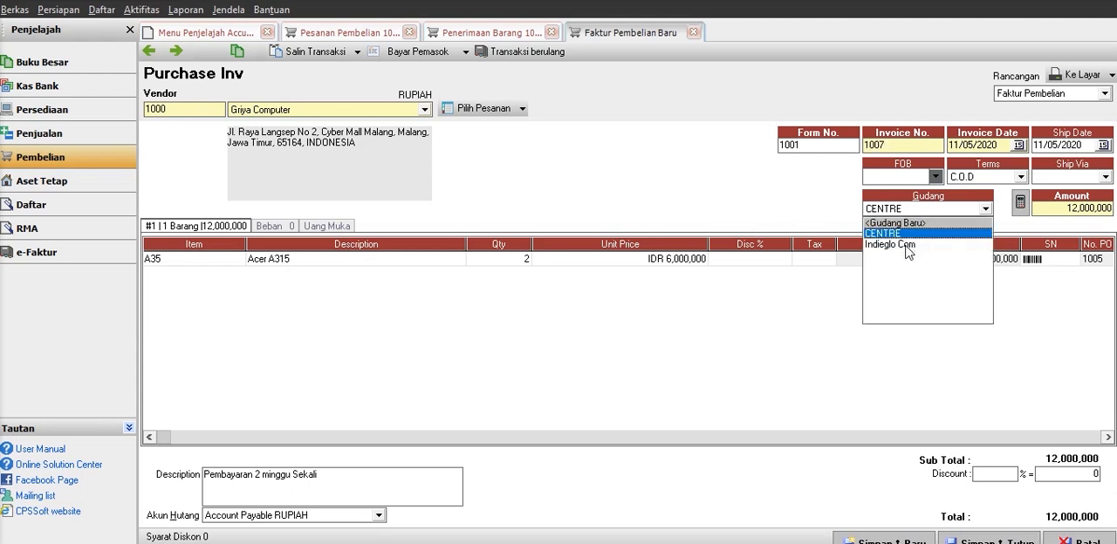
click(907, 245)
click(202, 269)
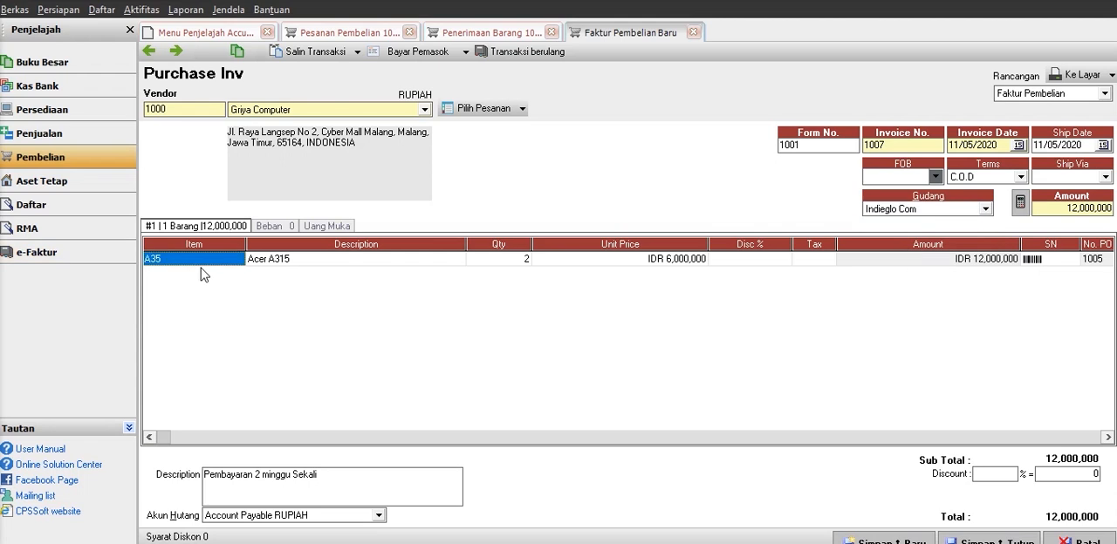
key(Tab)
key(Tab)
key(Tab)
key(Tab)
key(Tab)
key(Tab)
key(Tab)
key(Tab)
key(Tab)
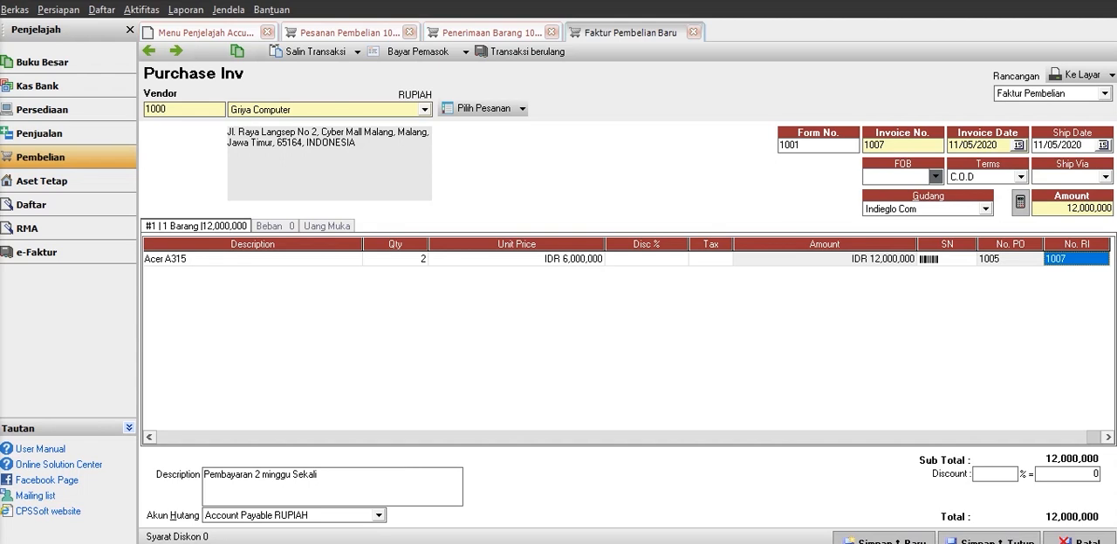
Keep Account Payable RUPIAH as the payable account, then save and close the purchase invoice, item receipt and purchase order.
click(318, 517)
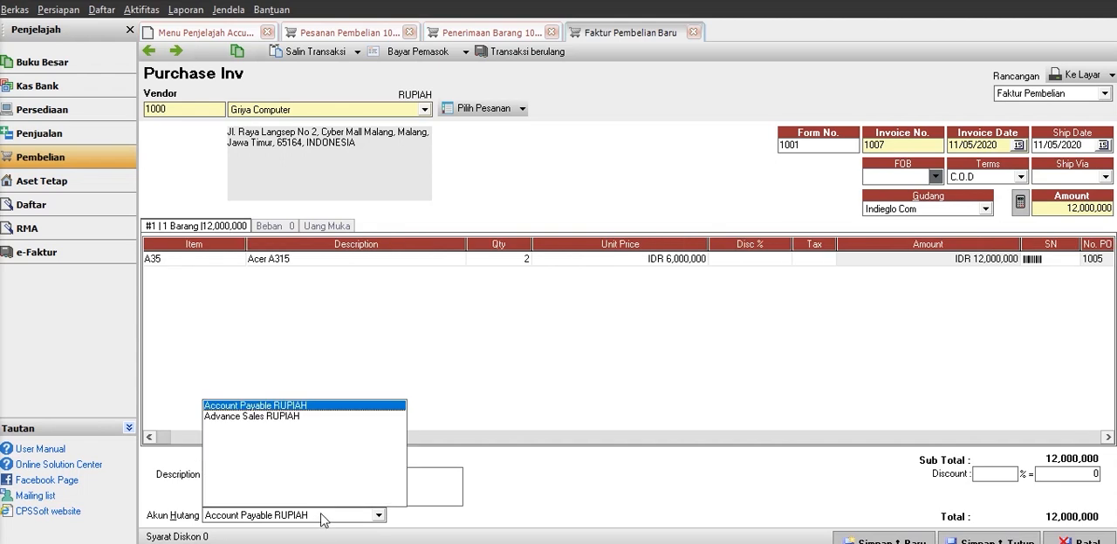
click(321, 516)
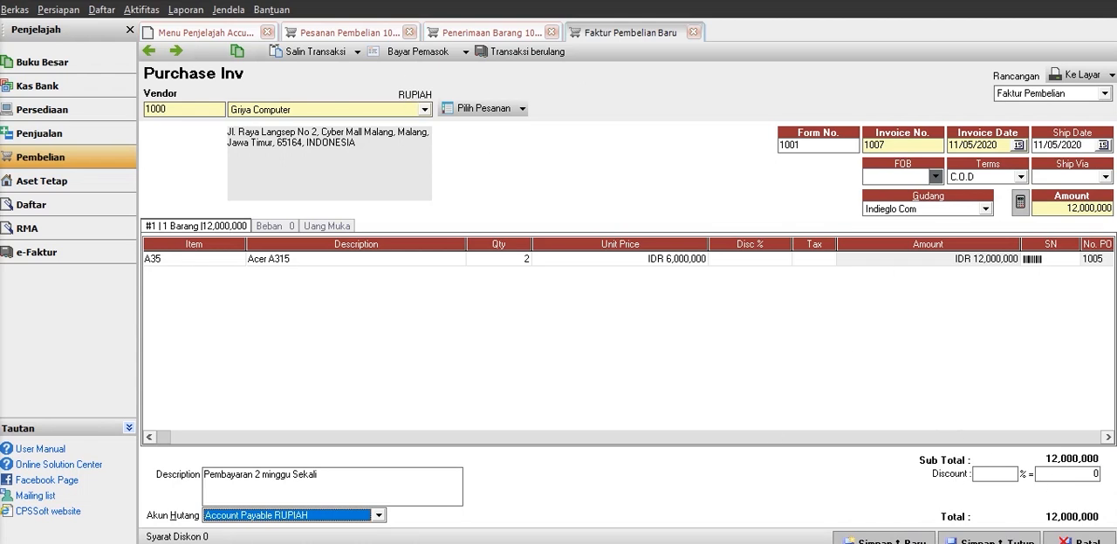
click(988, 538)
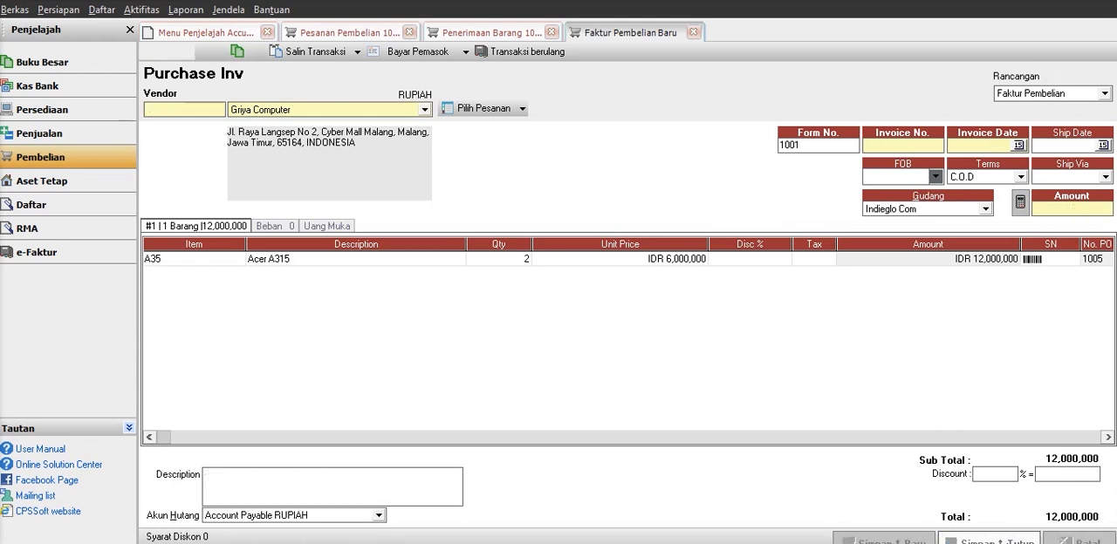
click(988, 538)
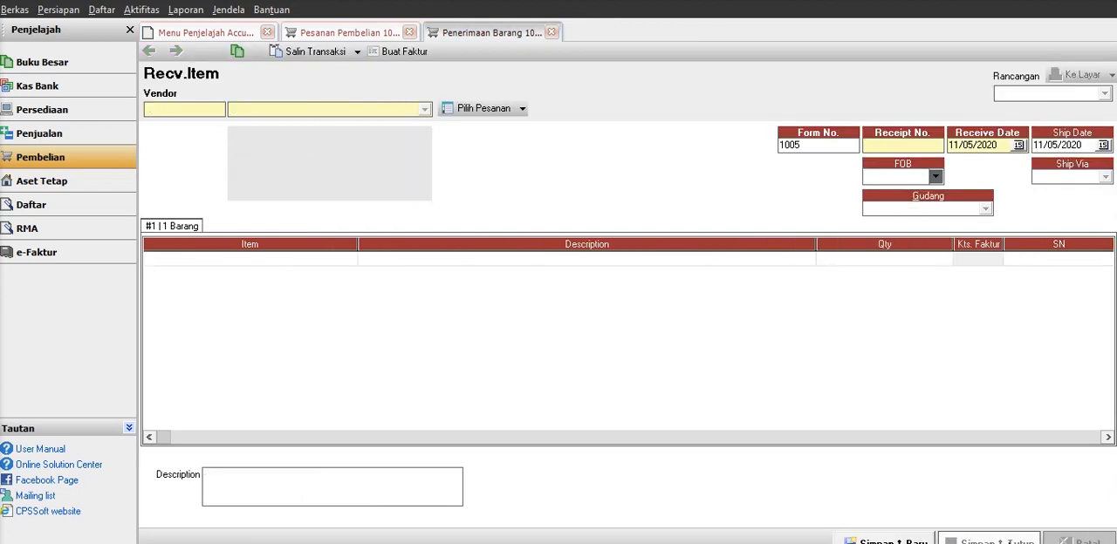
click(989, 538)
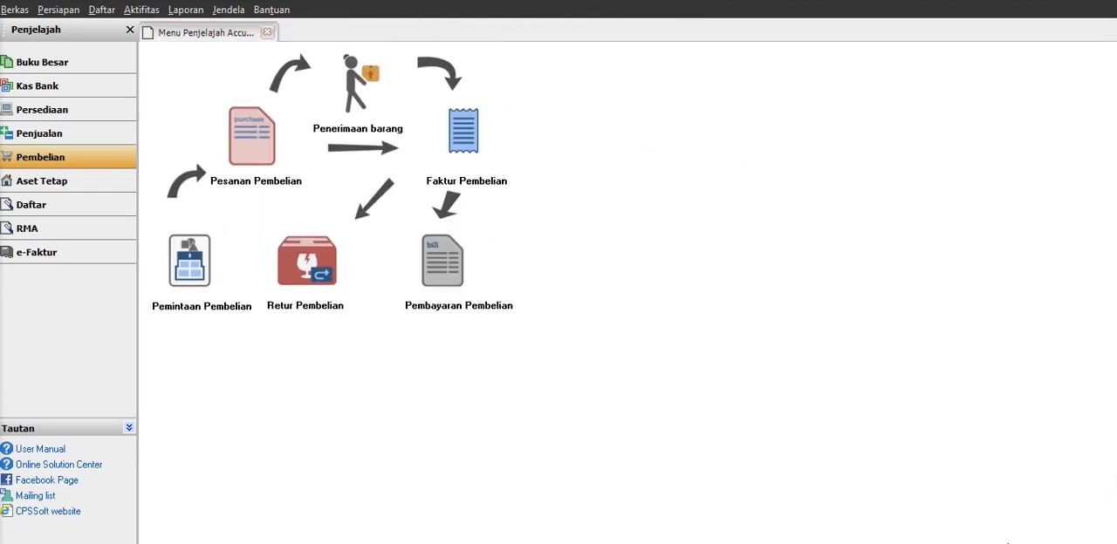
Reopen the last Griya Computer purchase order to check its receipt status, then close the order and the purchasing overview.
click(271, 168)
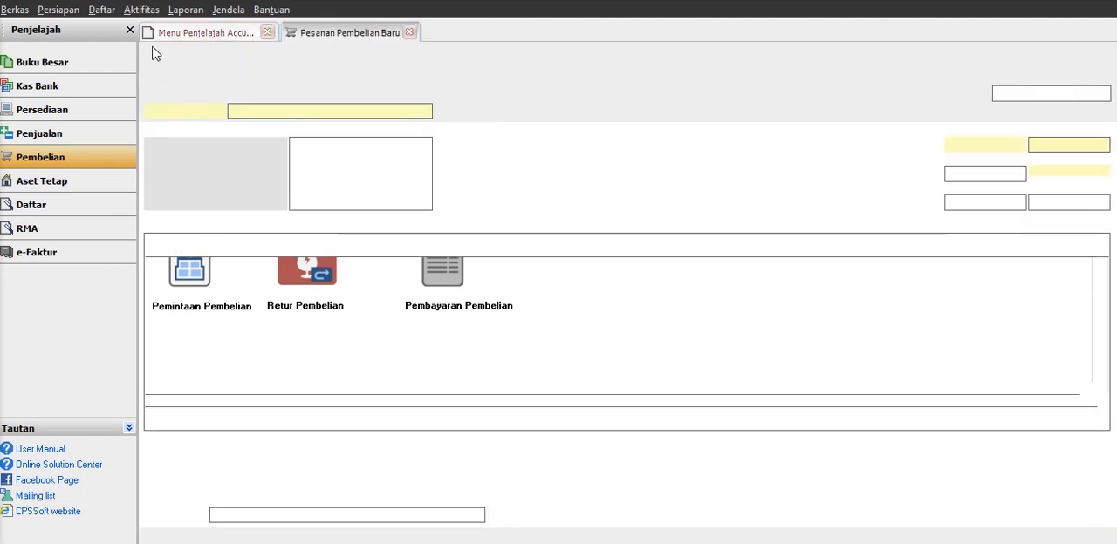
click(148, 48)
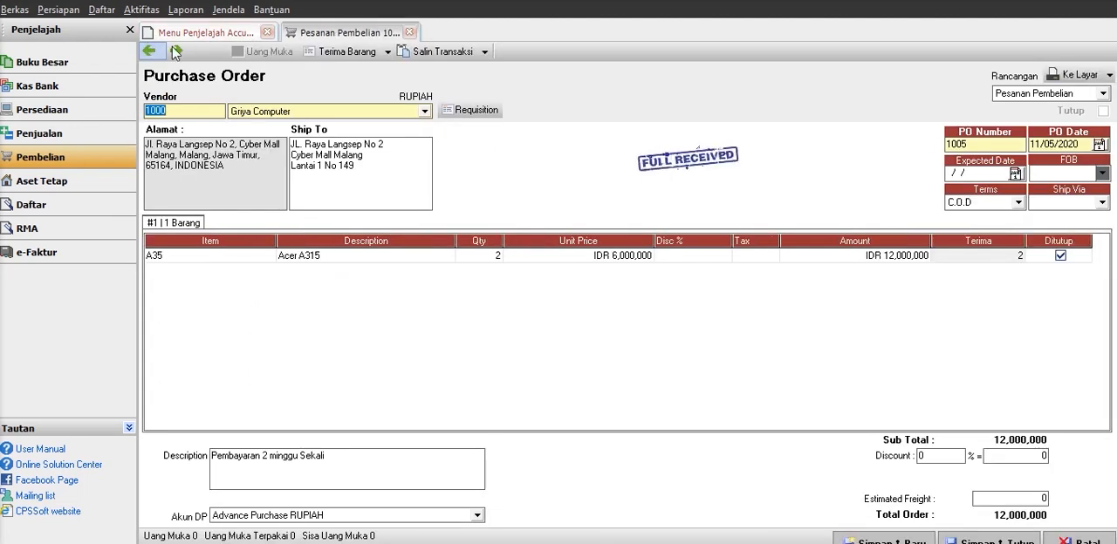
click(213, 32)
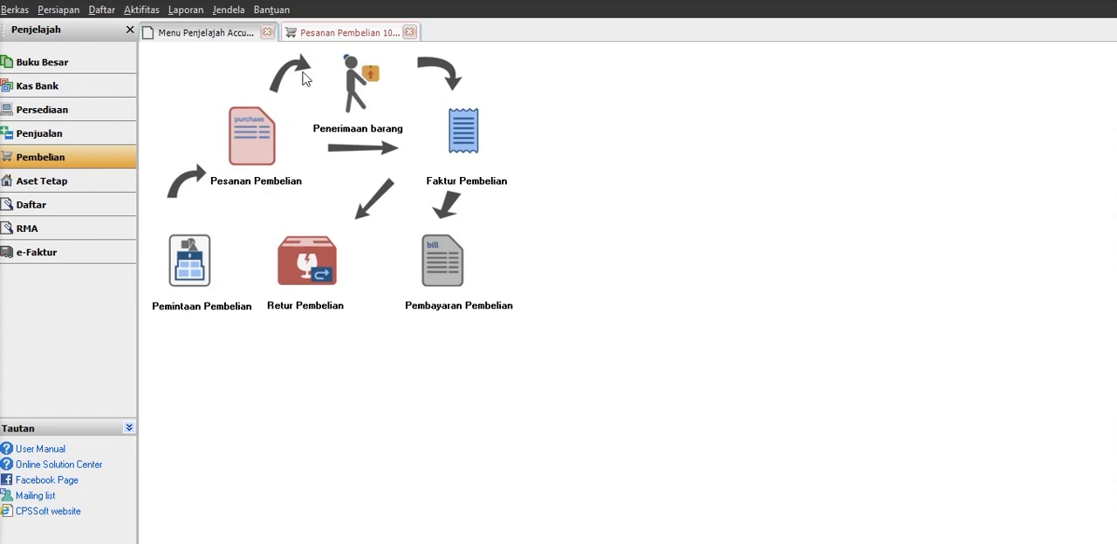
click(315, 35)
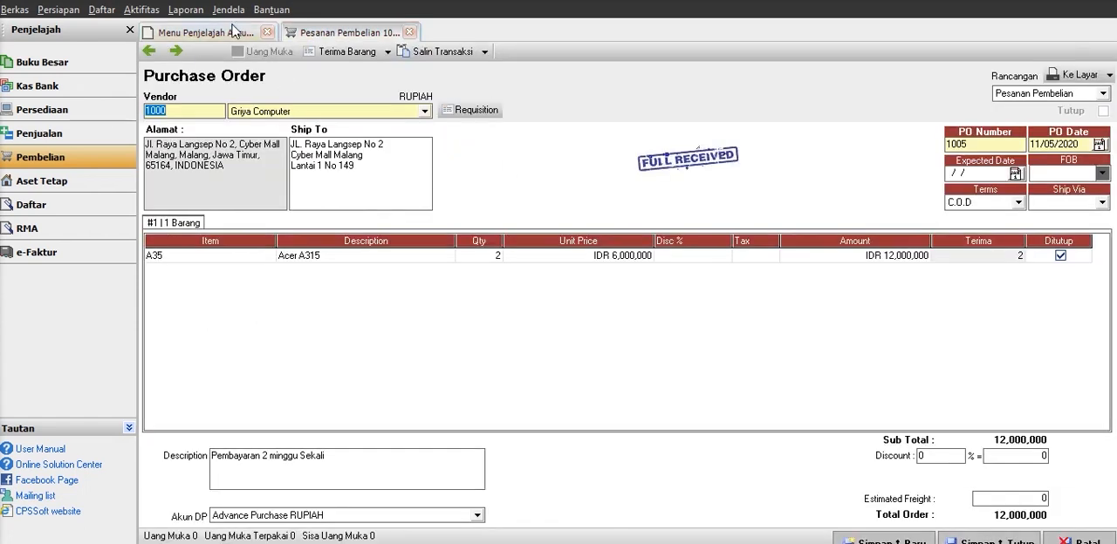
click(178, 53)
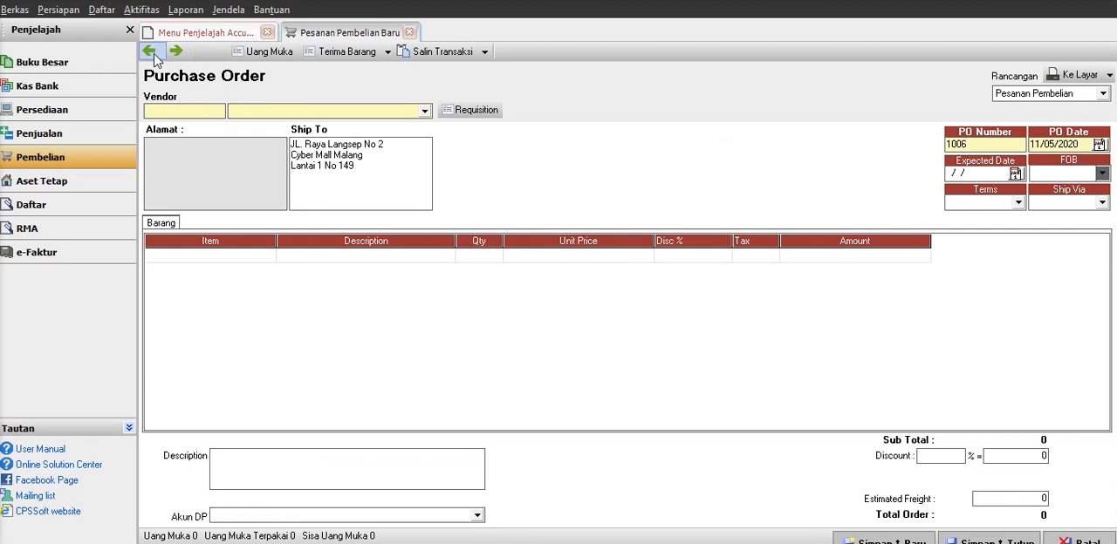
click(153, 55)
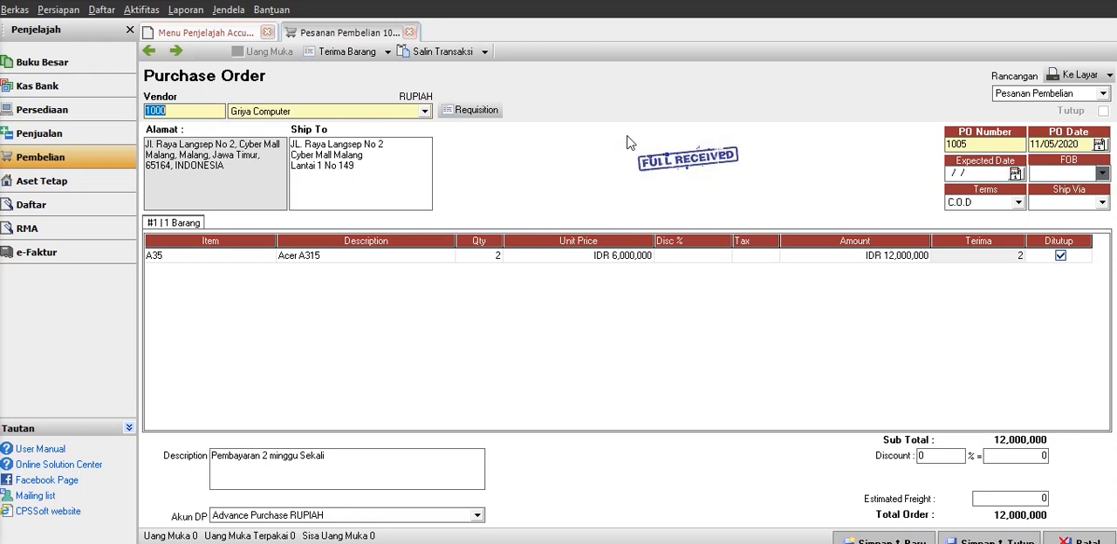
click(409, 33)
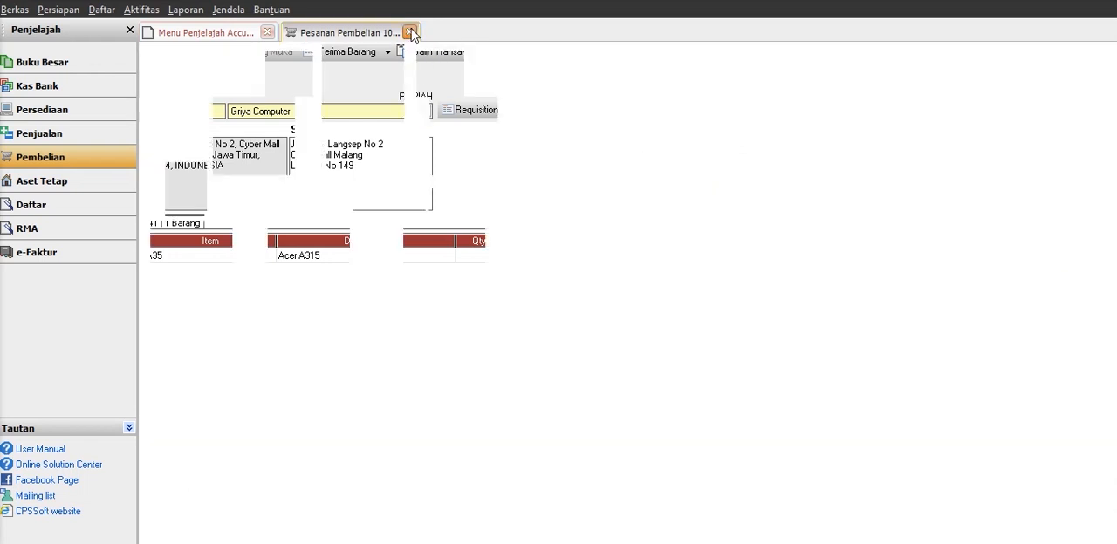
click(266, 33)
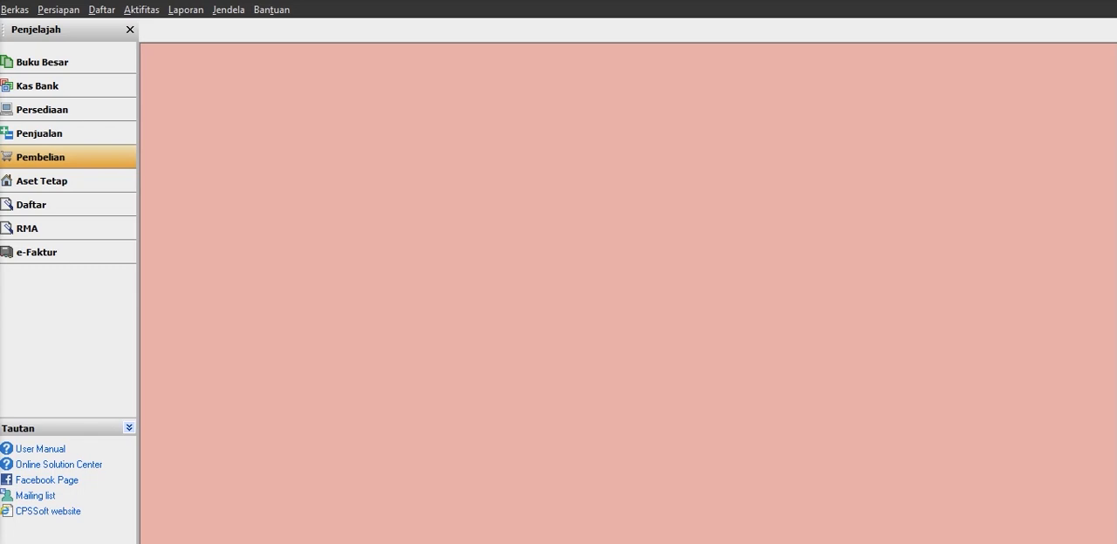
Review the previously recorded sales invoices 1009 and 1008, then close the invoice and the sales overview.
click(46, 142)
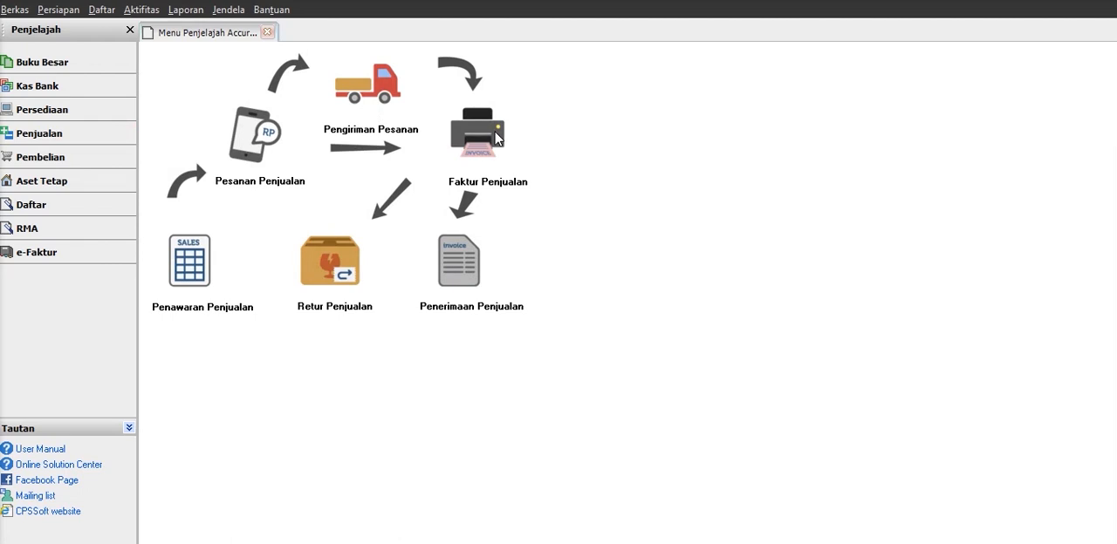
click(495, 137)
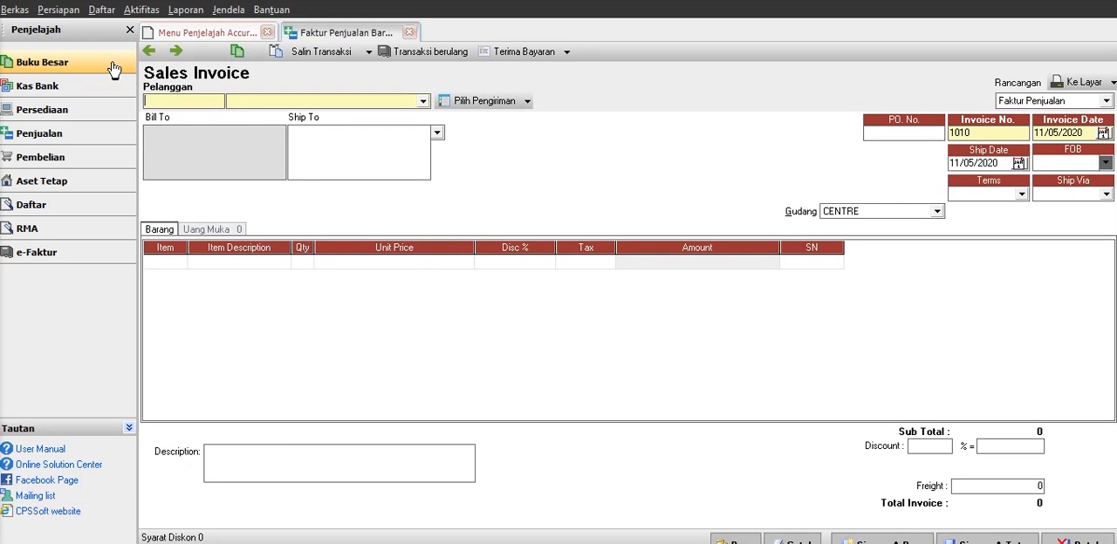
click(153, 55)
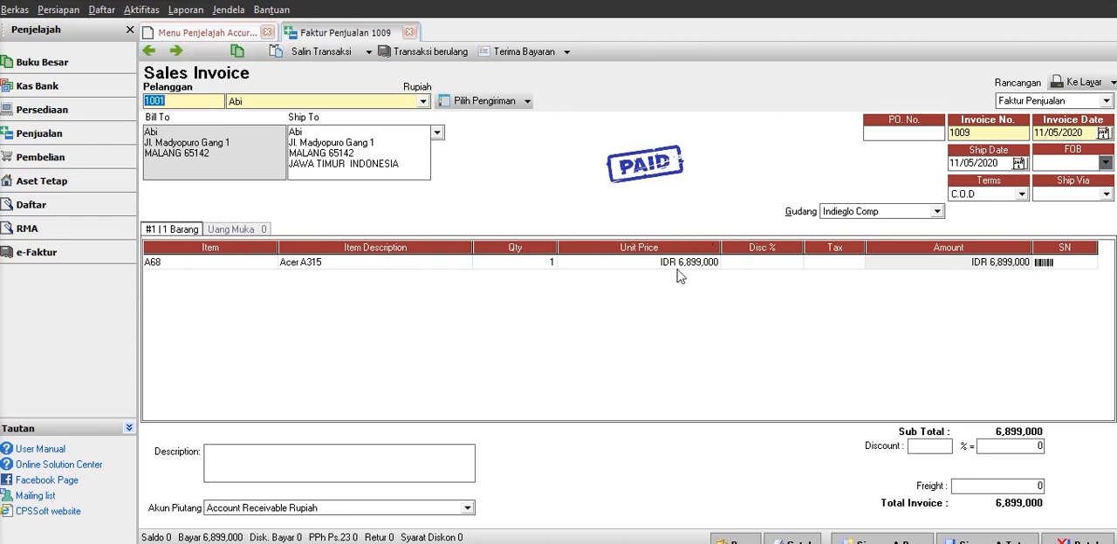
click(161, 51)
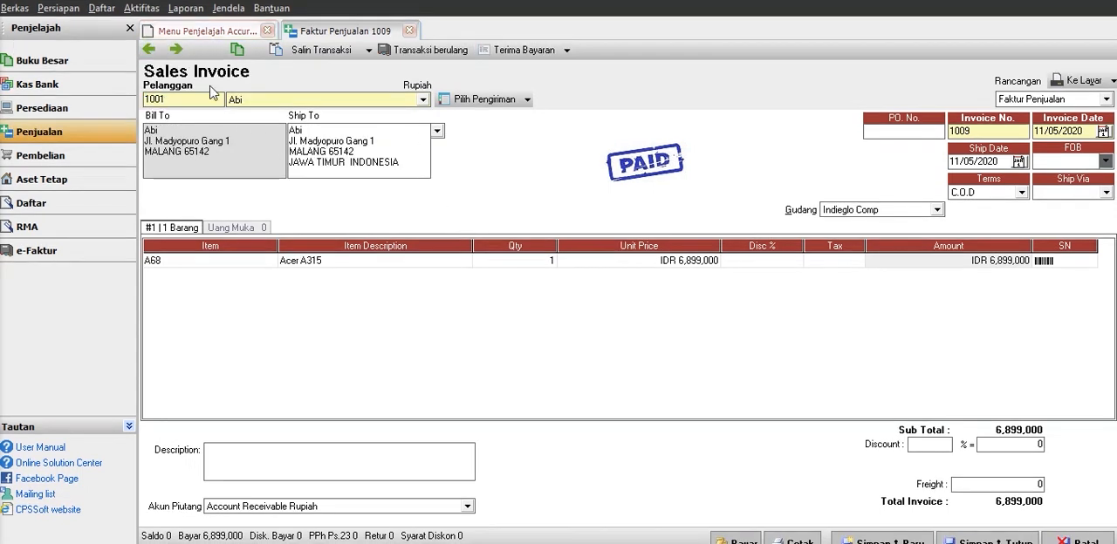
click(150, 49)
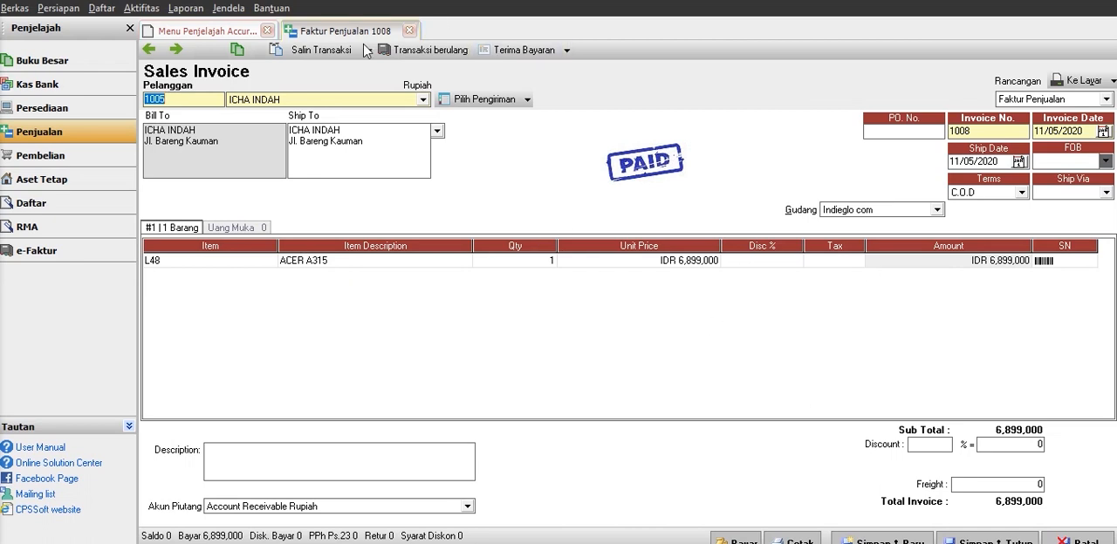
click(412, 31)
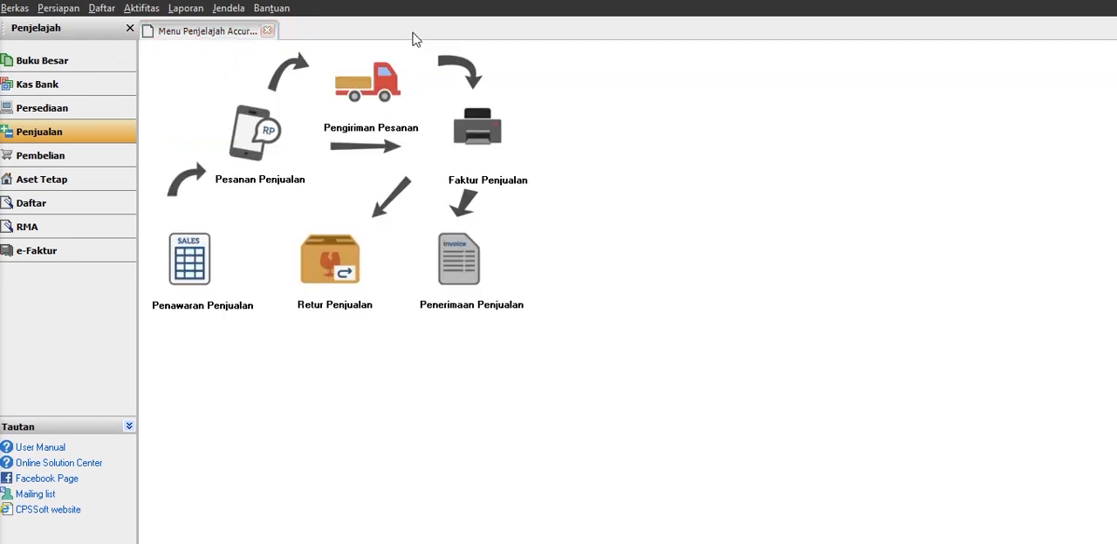
click(267, 30)
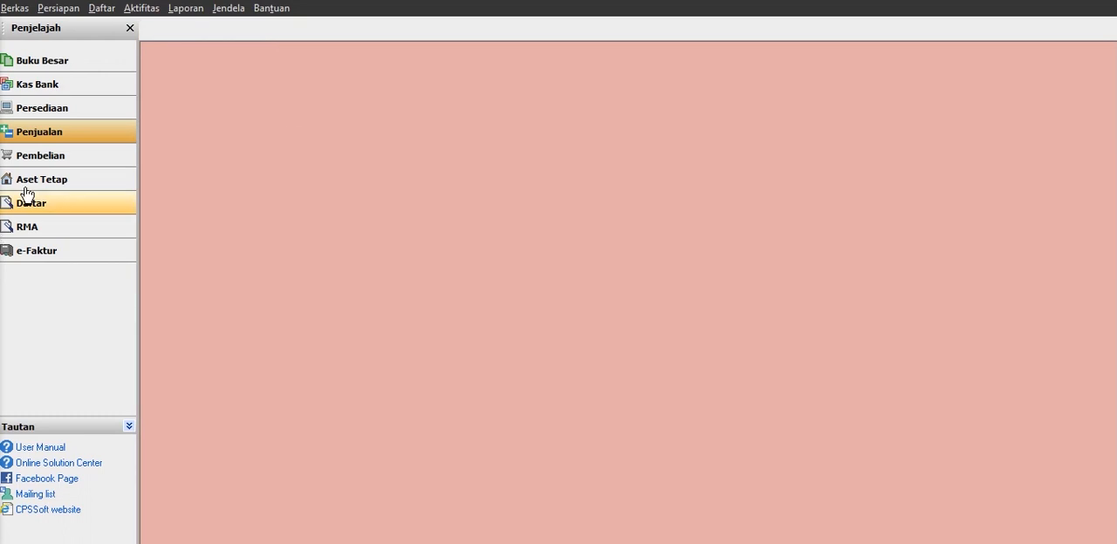
Start a purchase payment for vendor Griya Computer and keep Bank Mandiri IDR as the paying bank.
click(63, 155)
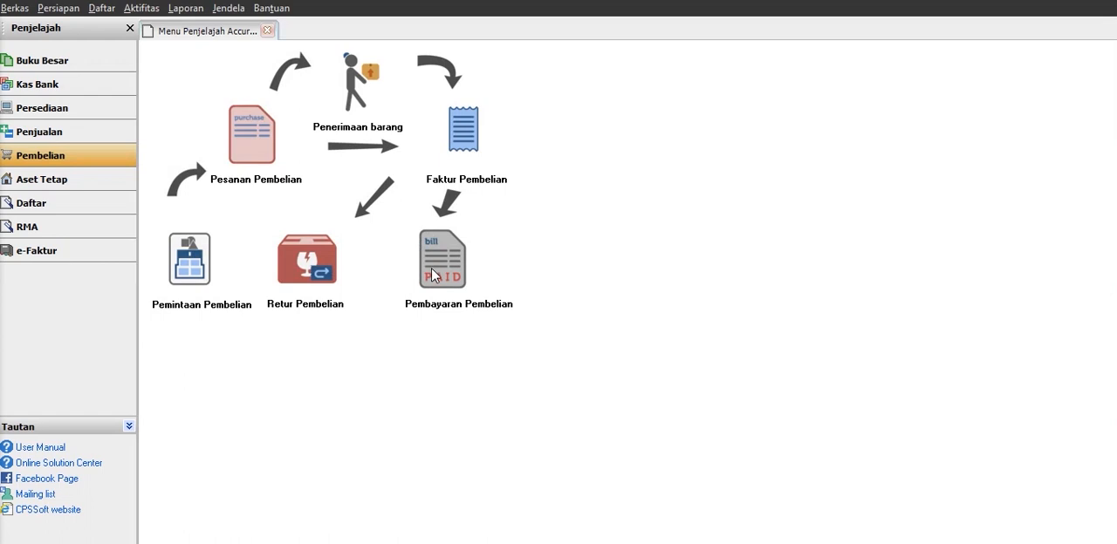
click(434, 266)
click(357, 106)
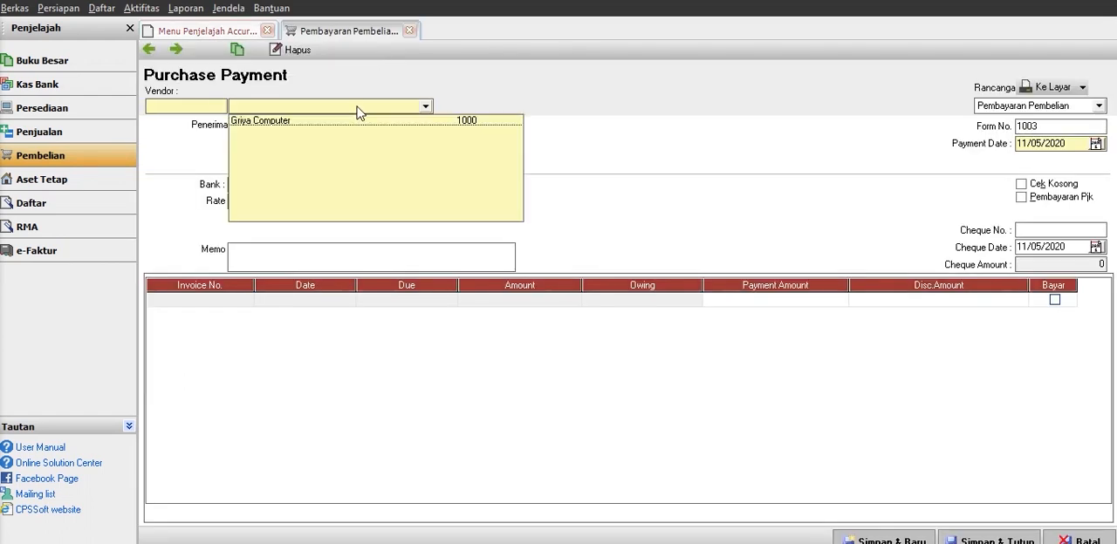
click(338, 118)
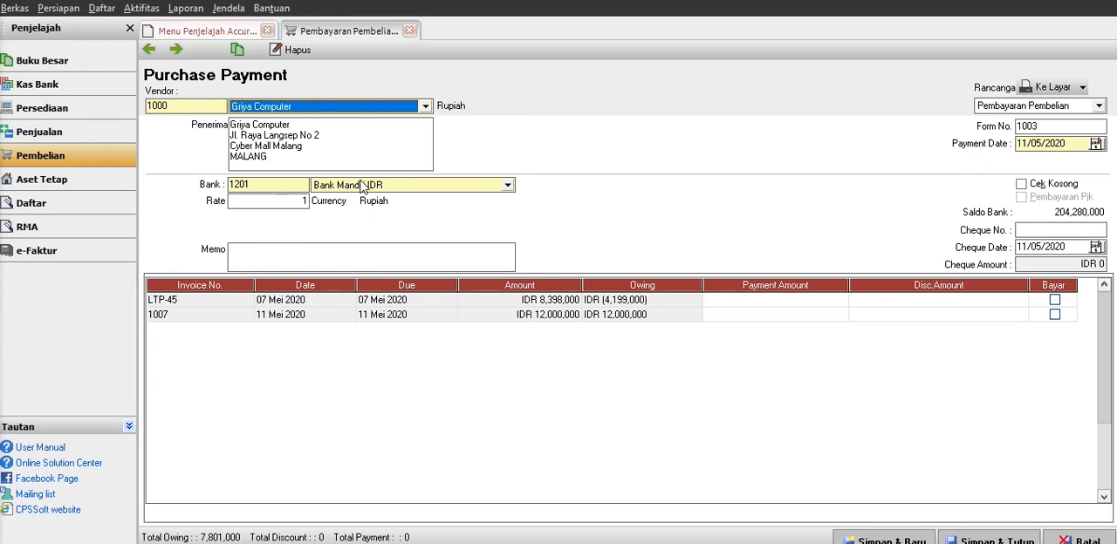
click(507, 185)
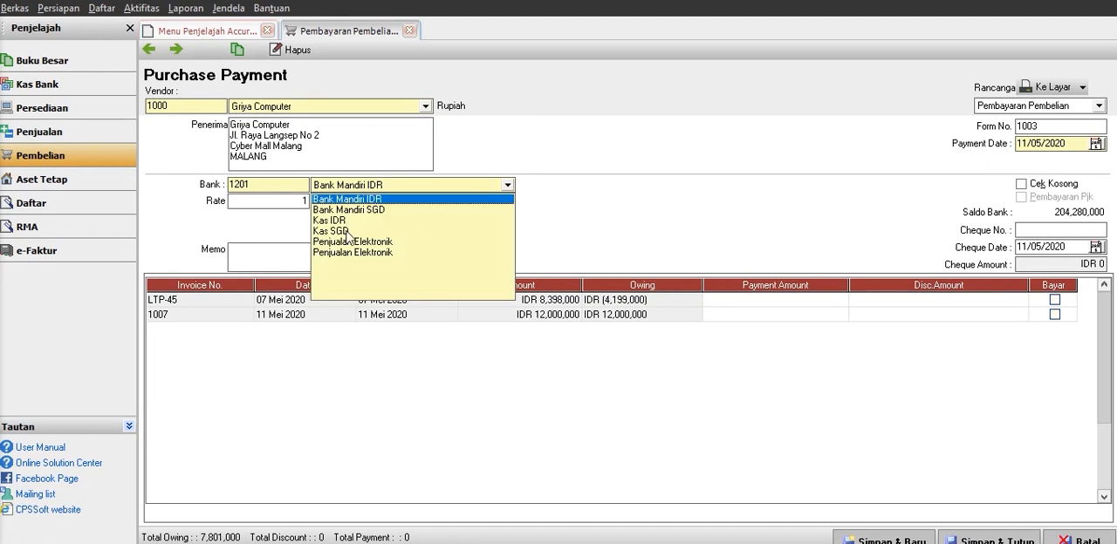
click(569, 192)
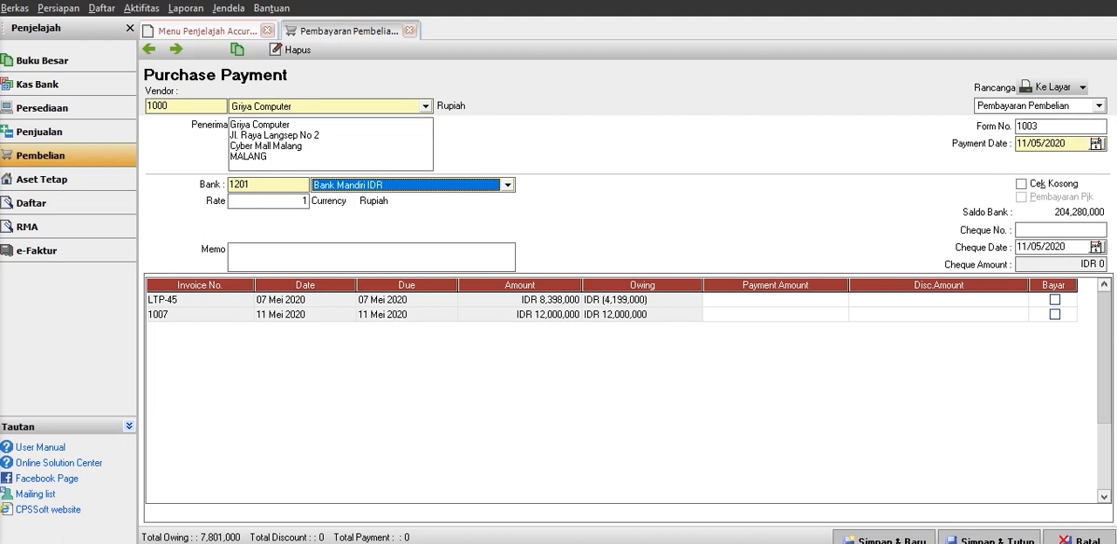
Mark invoice 1007 for full payment of IDR 12,000,000, then save and close the purchase payment.
click(1054, 315)
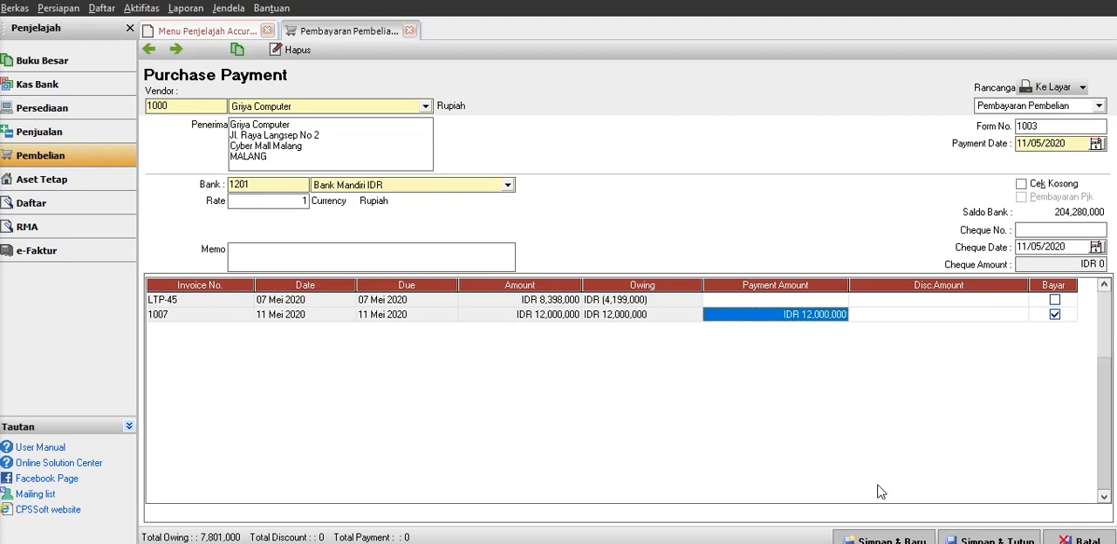
click(976, 539)
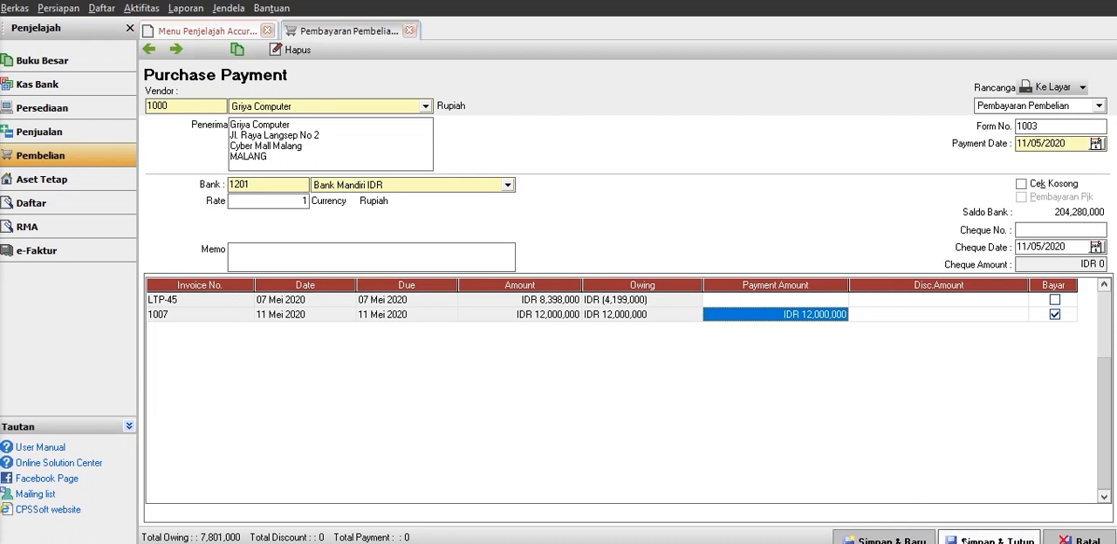
click(965, 539)
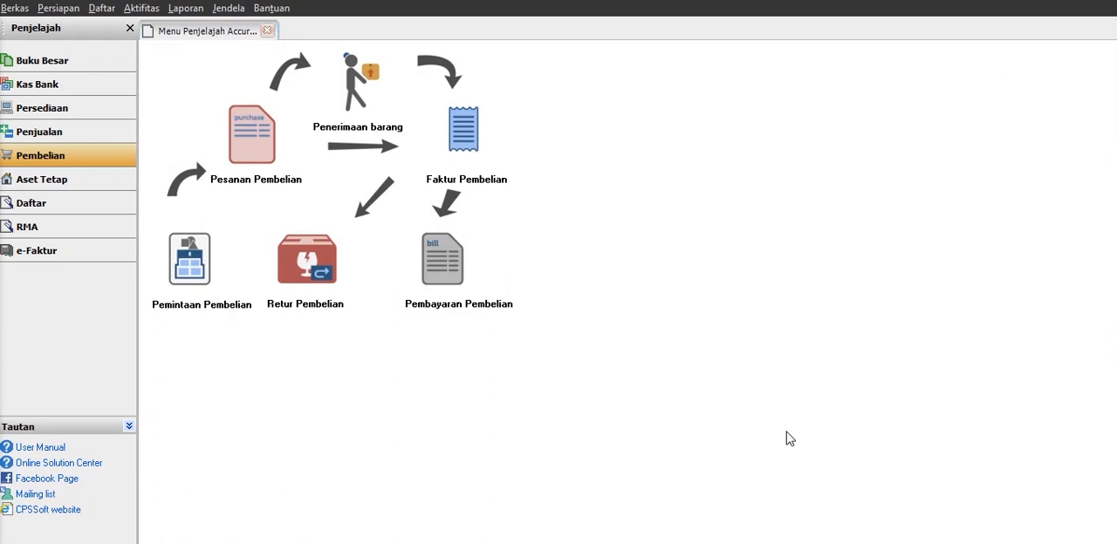
Look up the last recorded purchase invoice, 1007, to check its payment status, then close it.
click(459, 133)
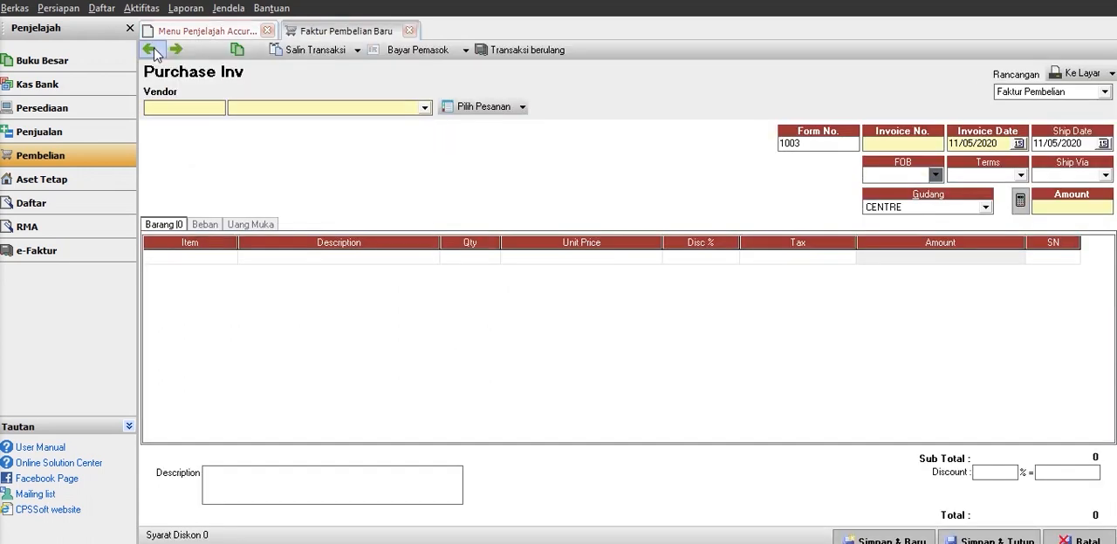
click(150, 50)
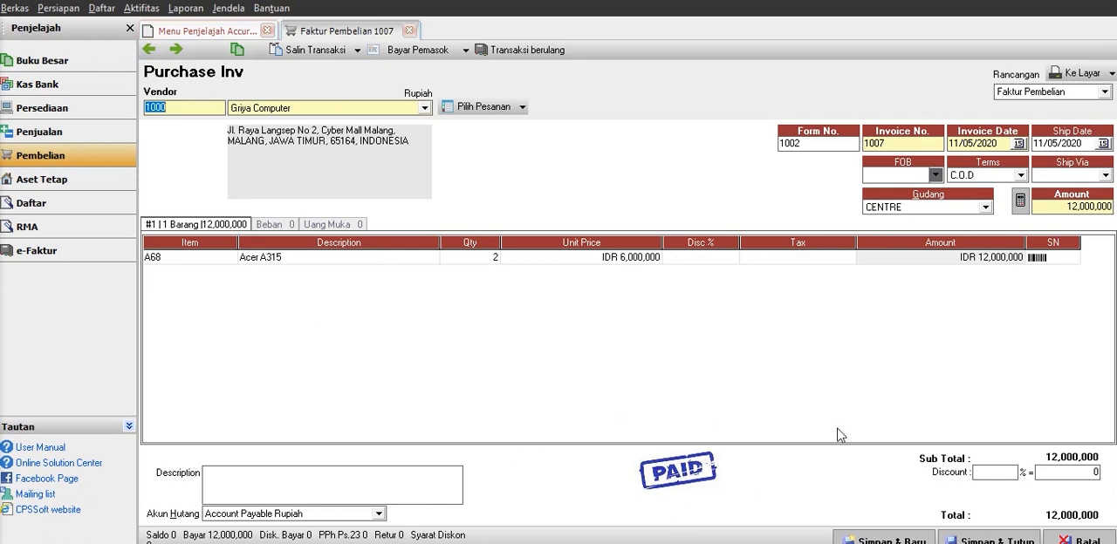
click(1010, 540)
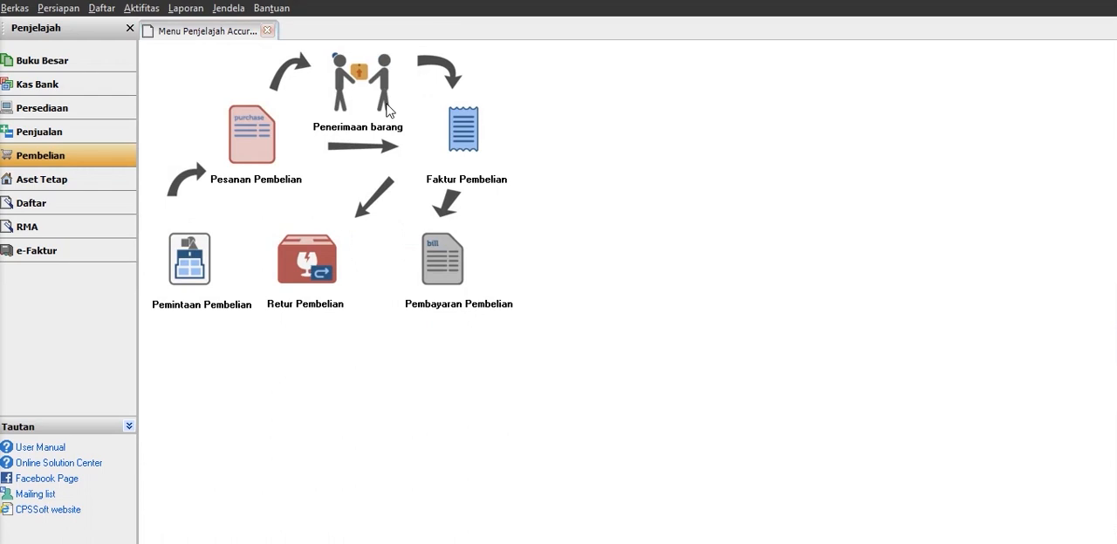
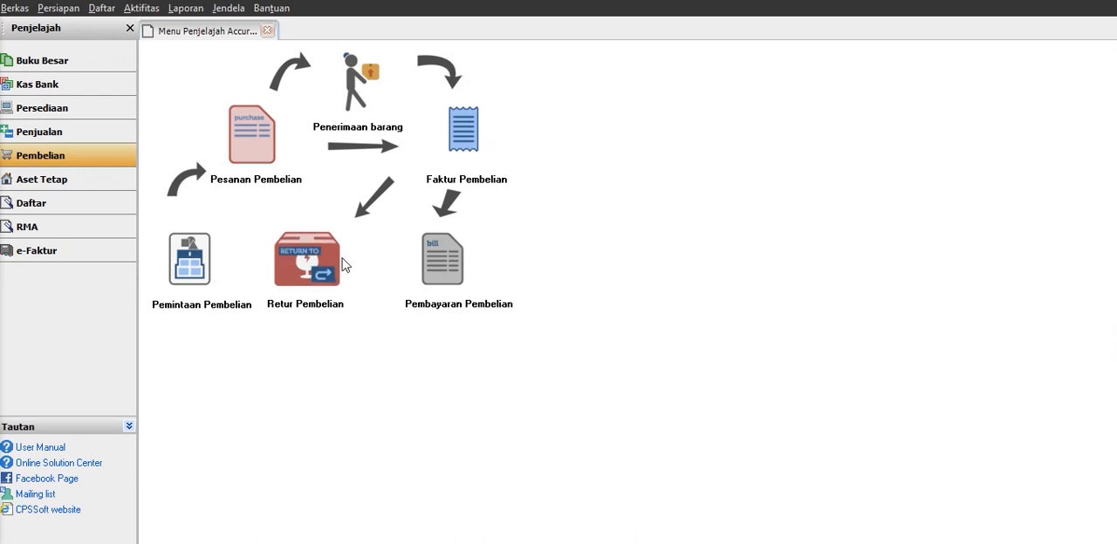
Start a purchase return to vendor Griya Computer for invoice 1008, using the Indieglo Comp warehouse.
click(321, 277)
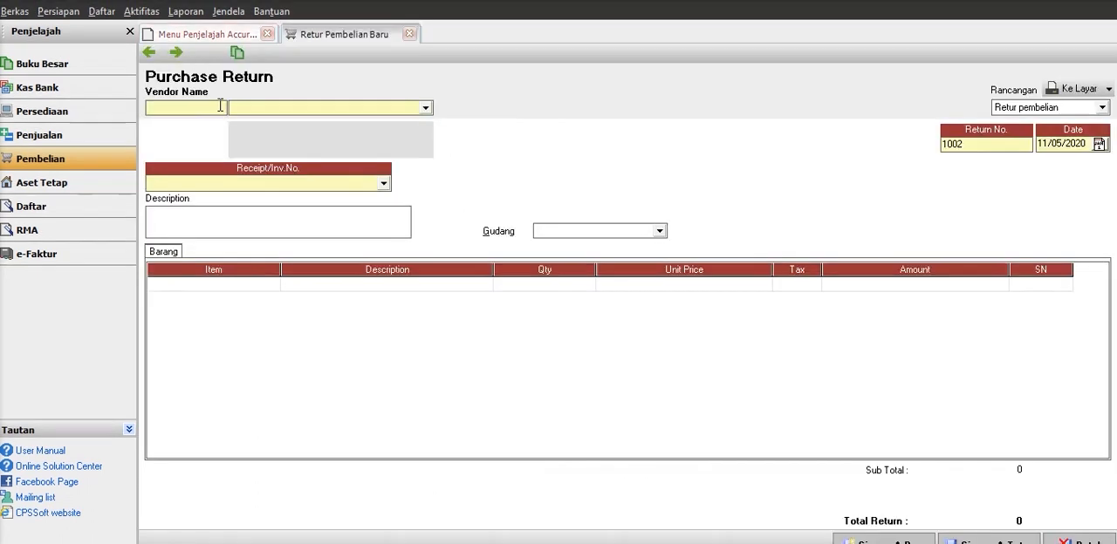
click(352, 108)
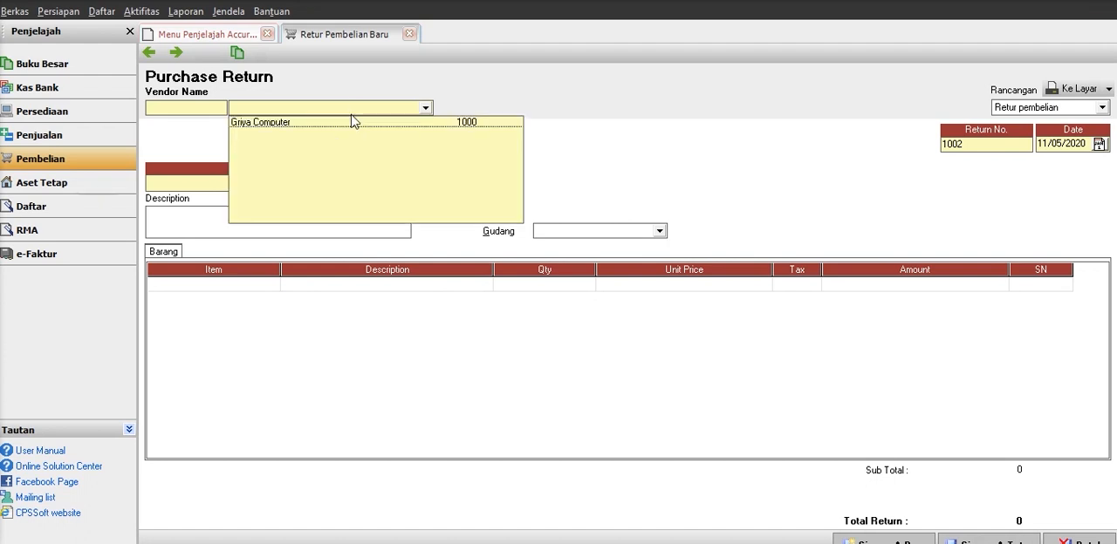
click(319, 122)
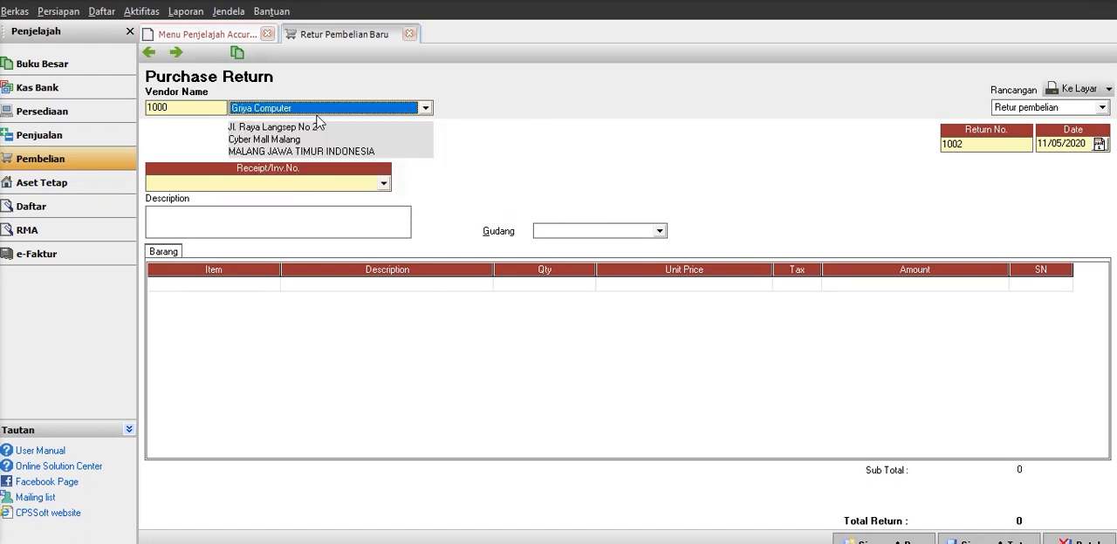
click(298, 185)
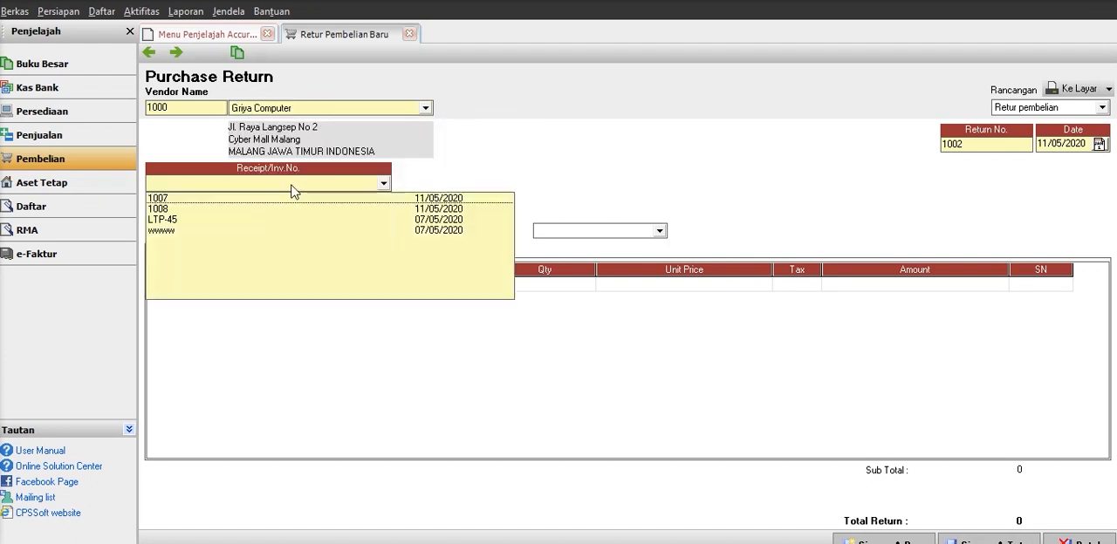
click(210, 211)
click(623, 233)
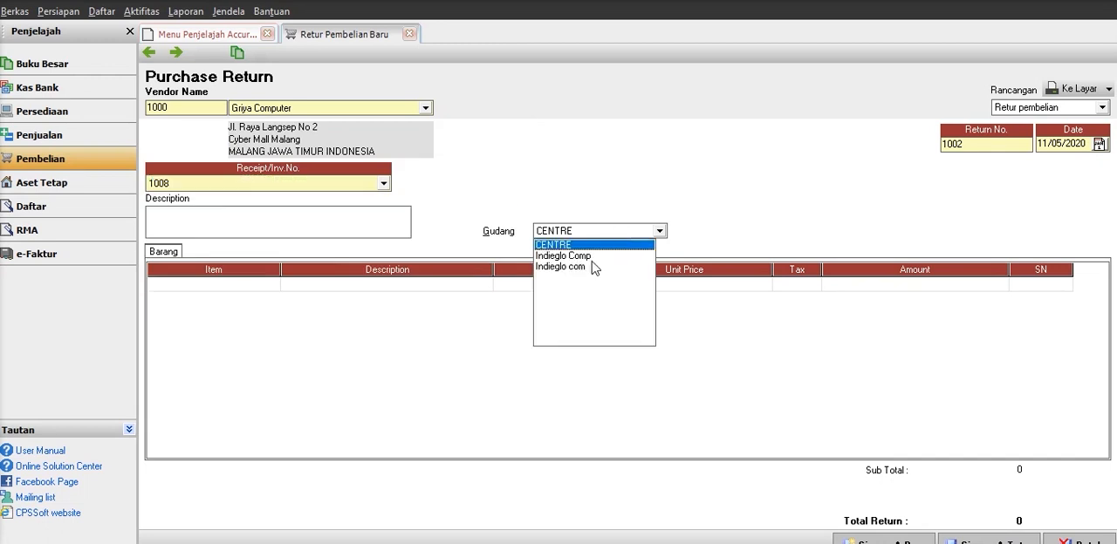
click(576, 256)
Add the Acer A315 from the selected invoice as the returned item.
click(345, 285)
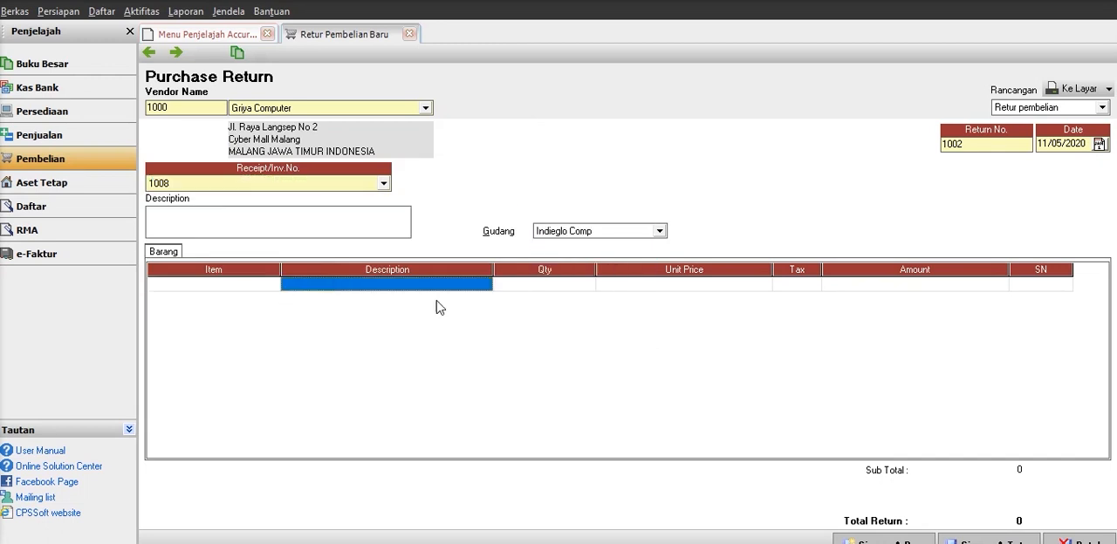
click(481, 288)
click(485, 285)
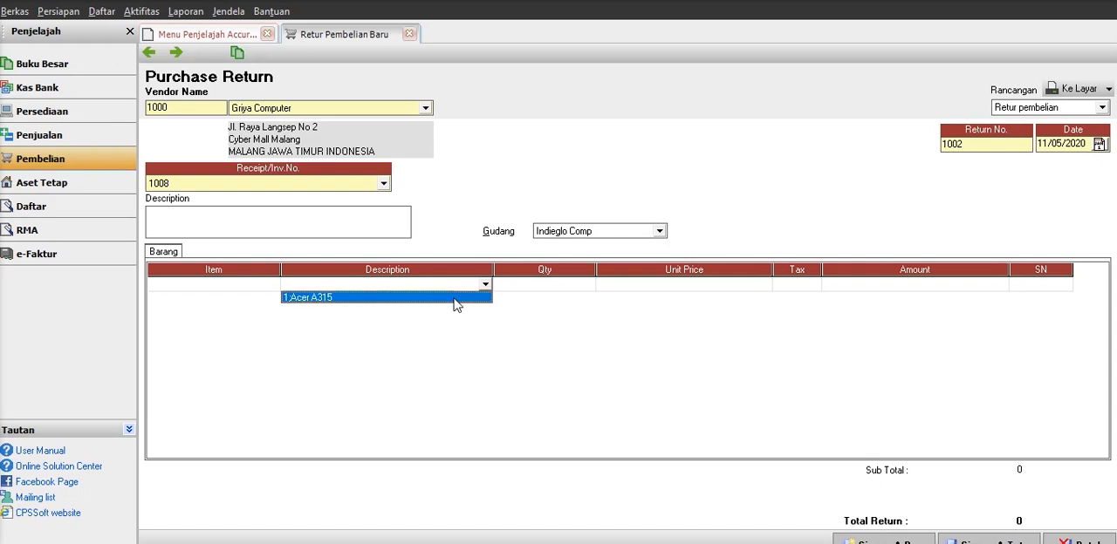
click(454, 298)
click(534, 332)
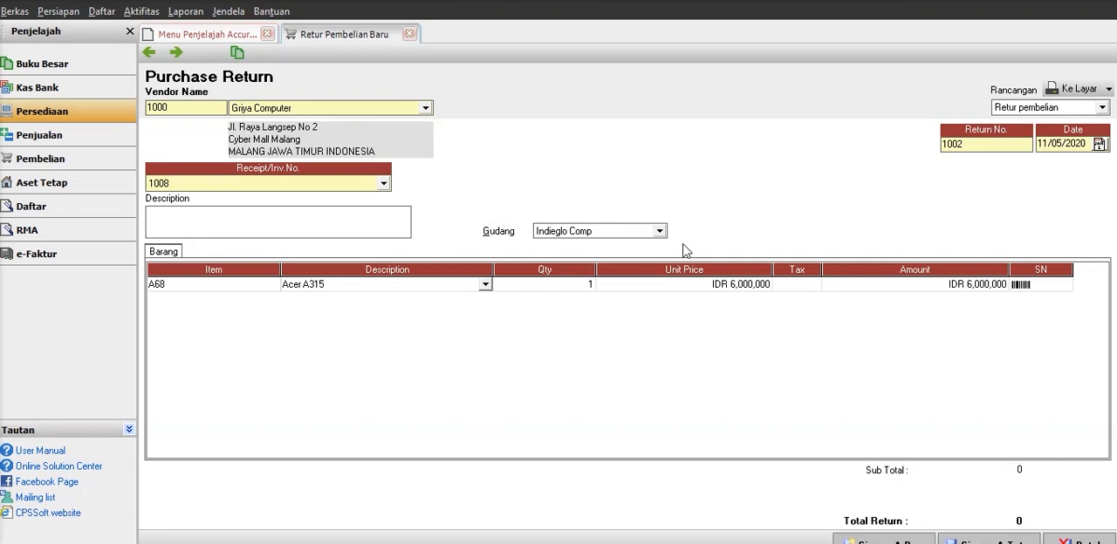
click(679, 290)
click(895, 289)
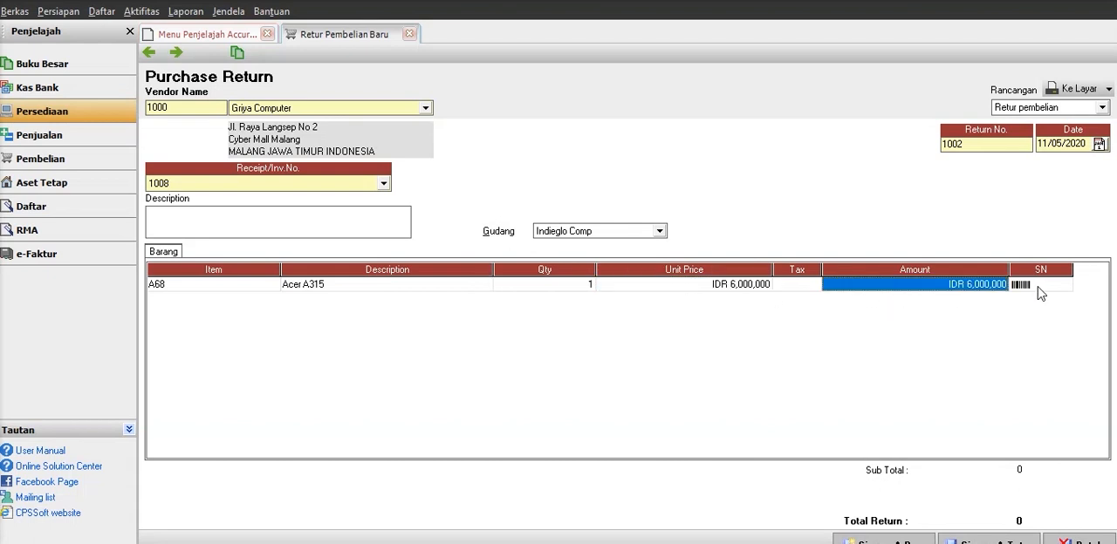
Enter "Keusakan External pada" as the start of the purchase return's description.
click(391, 226)
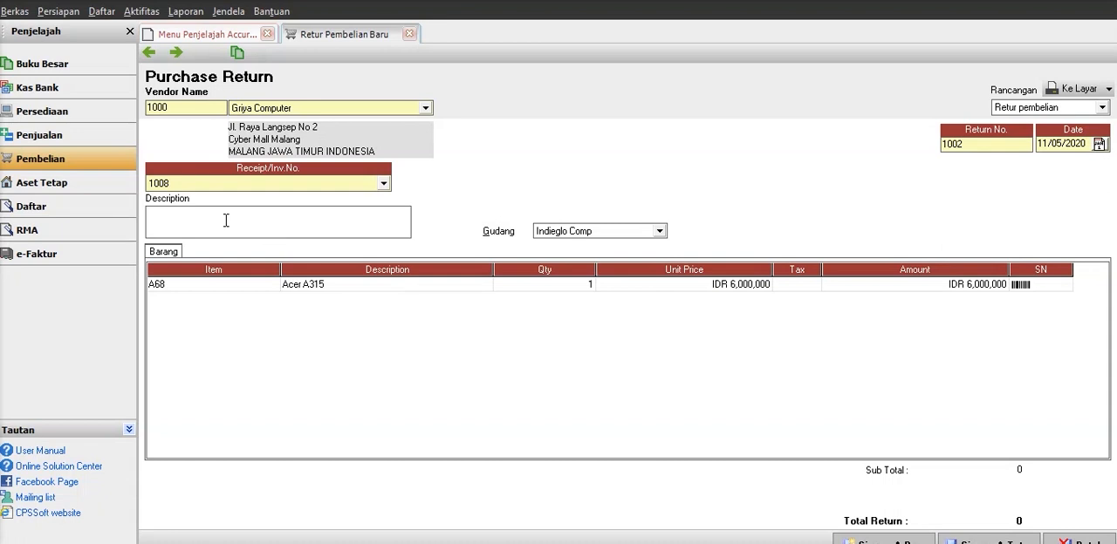
text(K)
key(Caps_Lock)
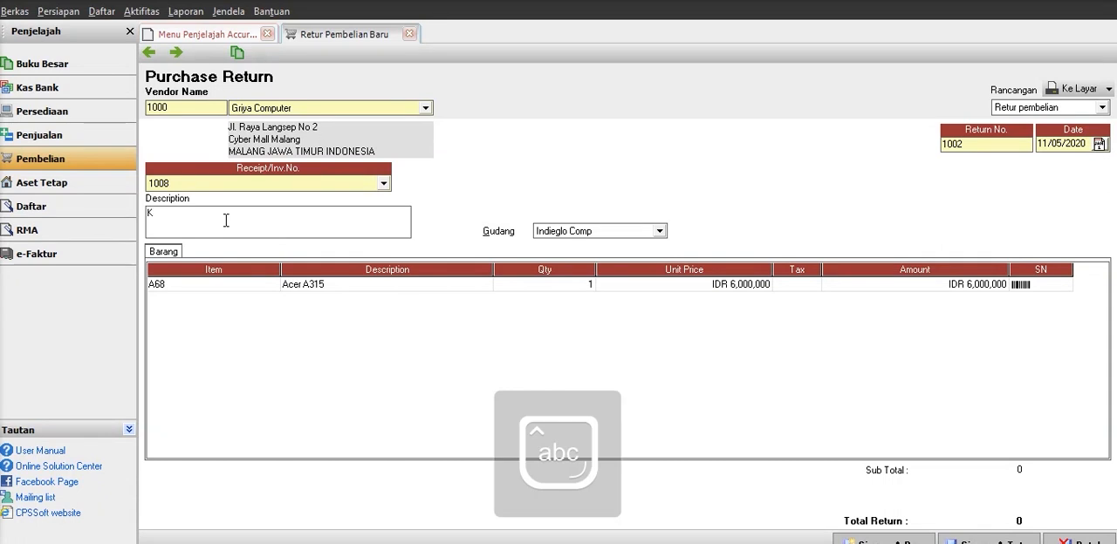
text(eusakan)
key(Caps_Lock)
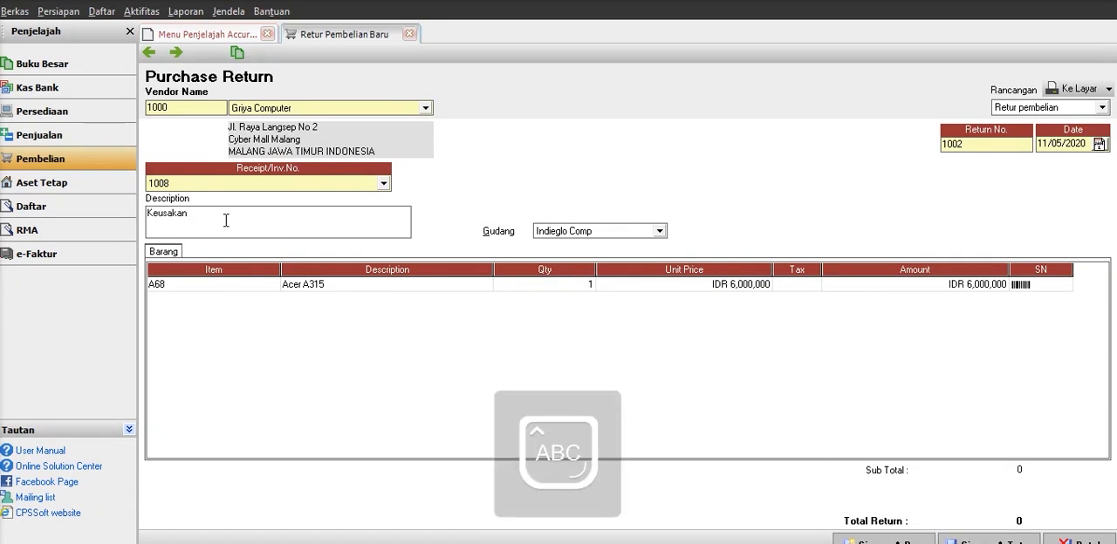
text(I)
key(BackSpace)
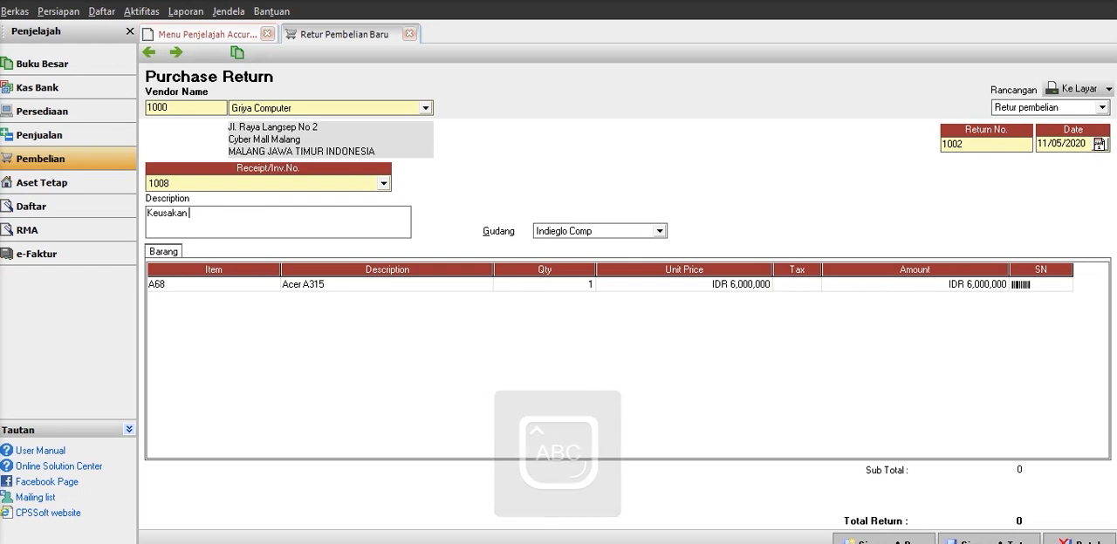
text(E)
key(Caps_Lock)
text(x)
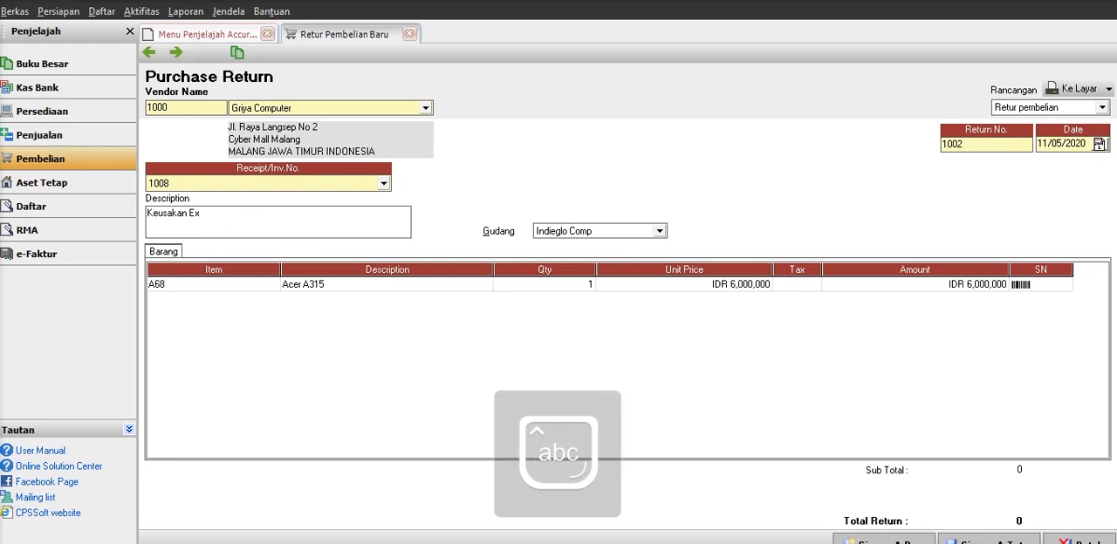
text(tern)
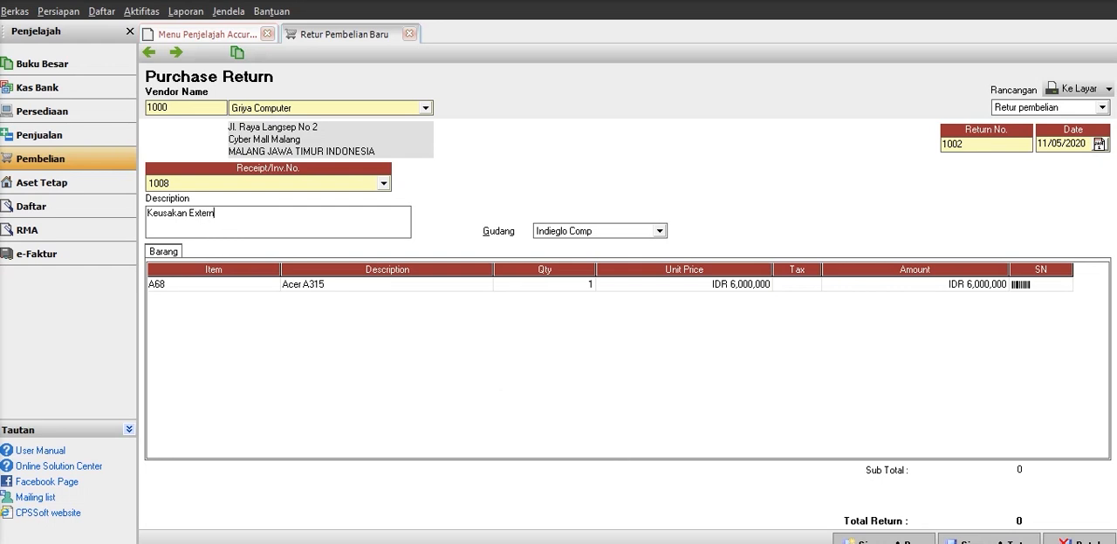
text(al pada)
key(alt)
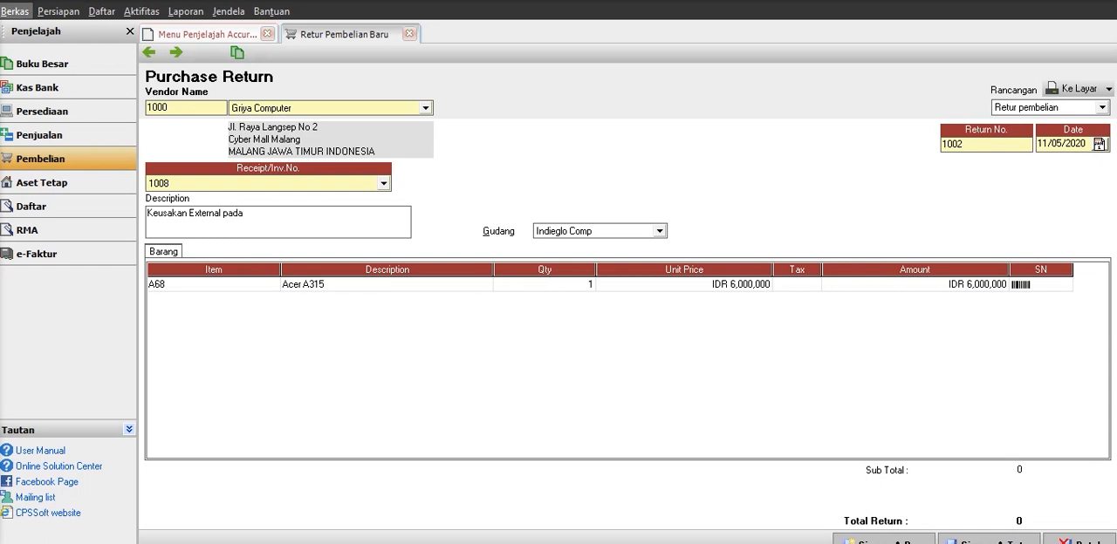
key(Right)
key(Right)
key(Right)
key(Right)
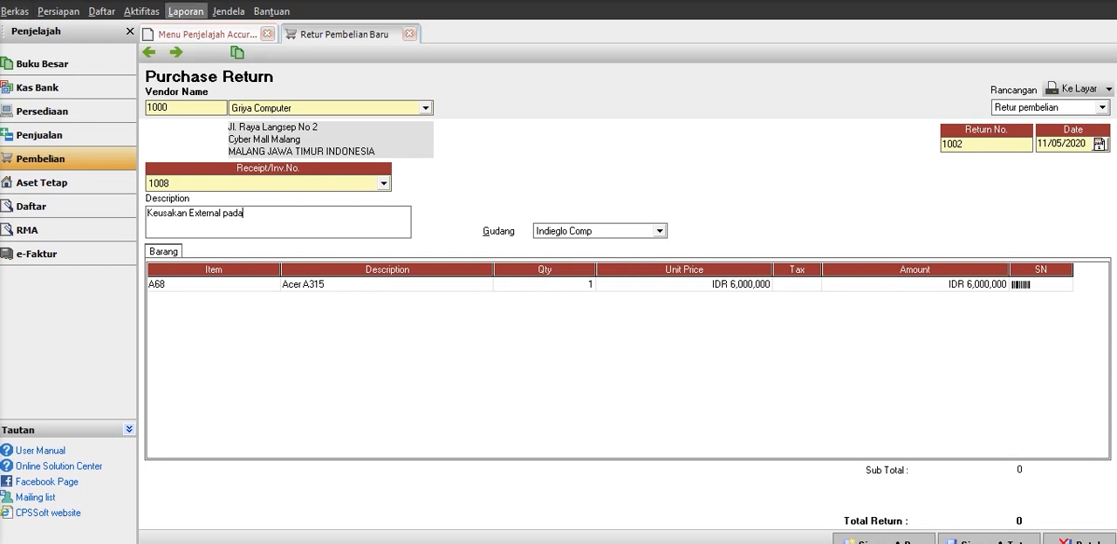
key(Left)
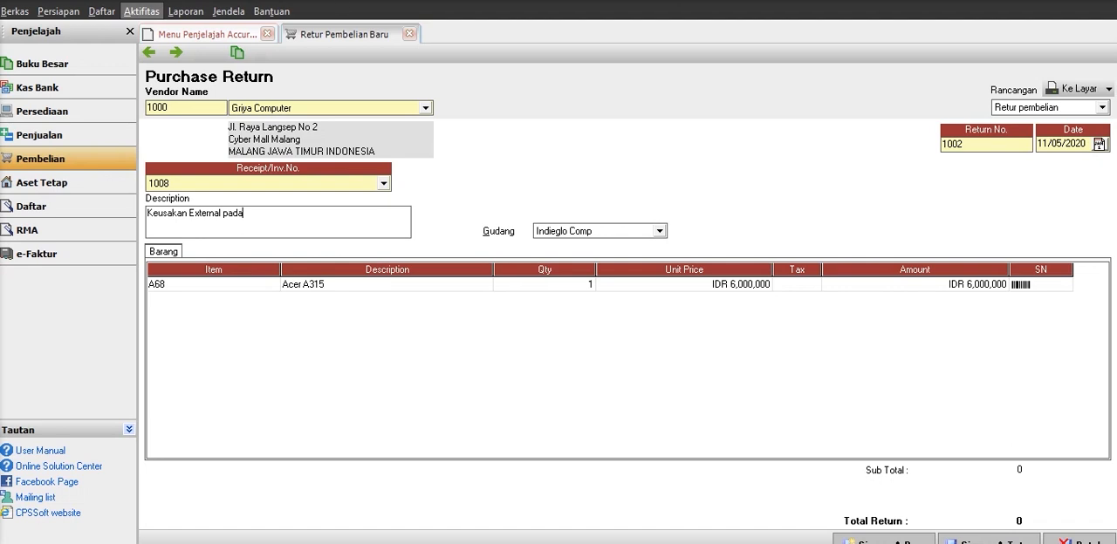
key(Right)
key(Right)
key(Right)
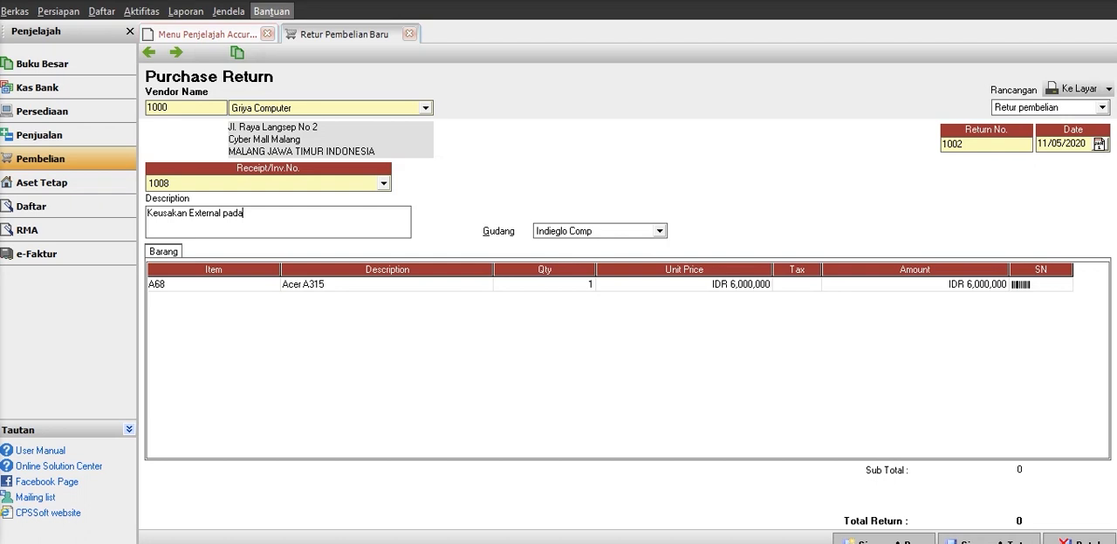
Correct and complete the description to read "Kerusakan External pada layar", then save and close the purchase return.
drag(168, 218, 164, 220)
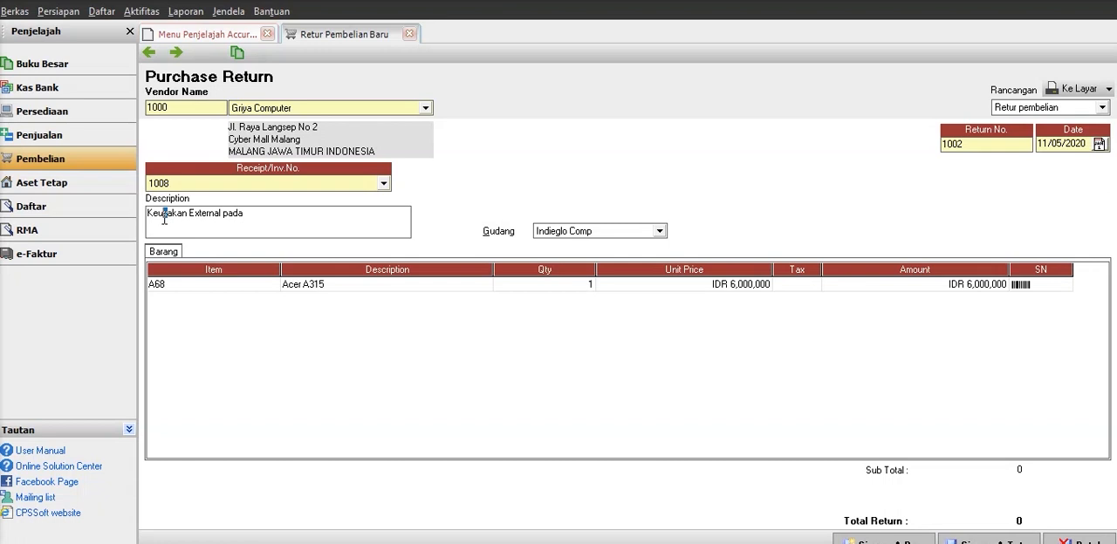
click(163, 218)
text(r)
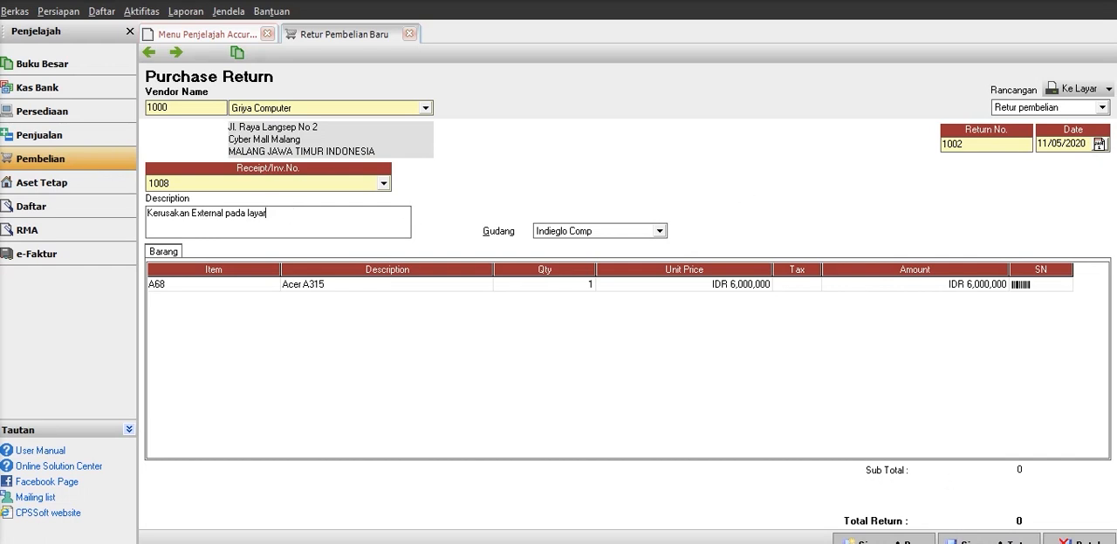
click(988, 539)
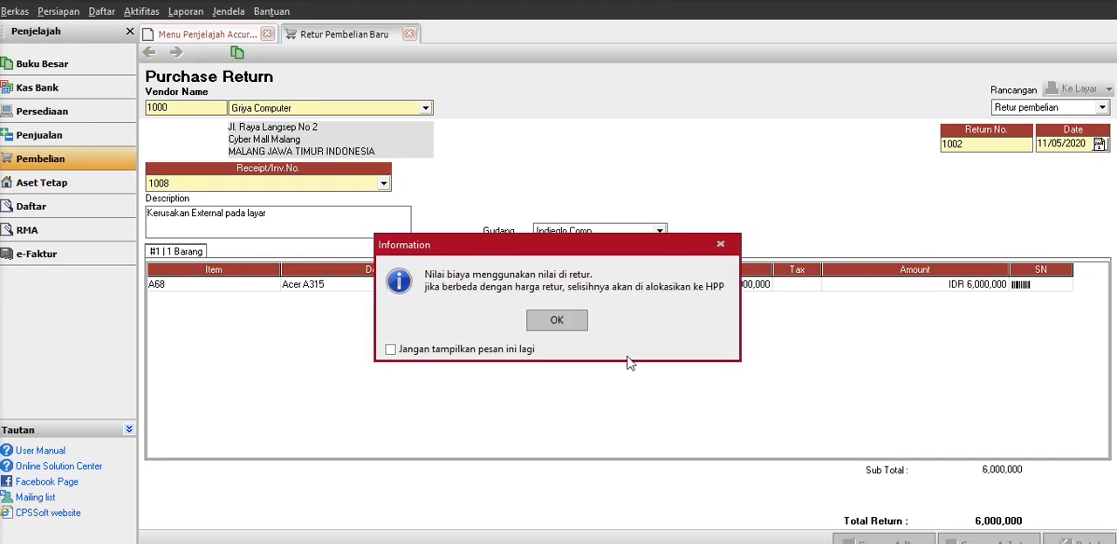
click(557, 320)
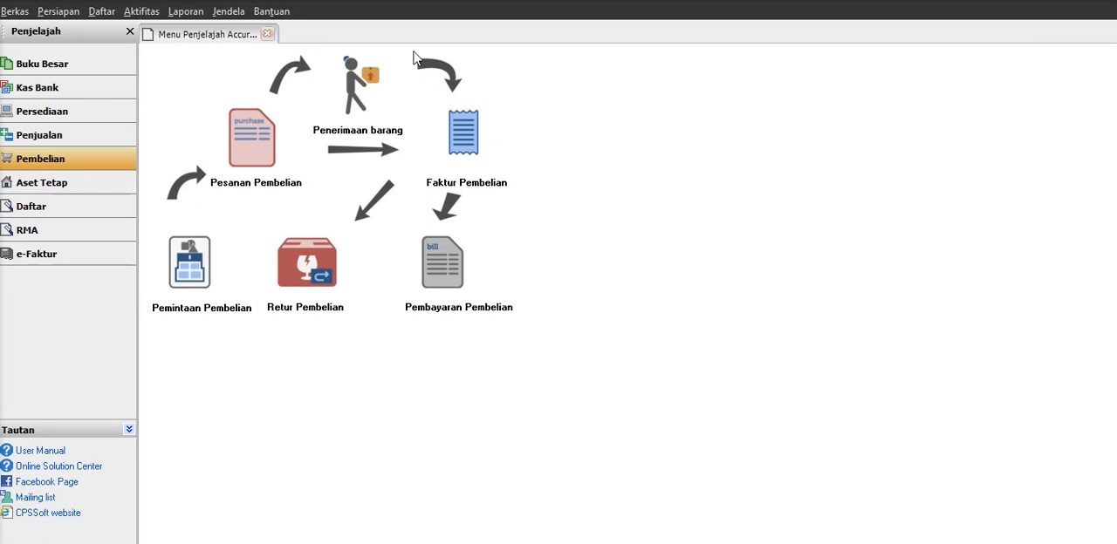
Look up purchase return 1002 in the list of purchase returns, review its details, then close the return and the list.
click(101, 12)
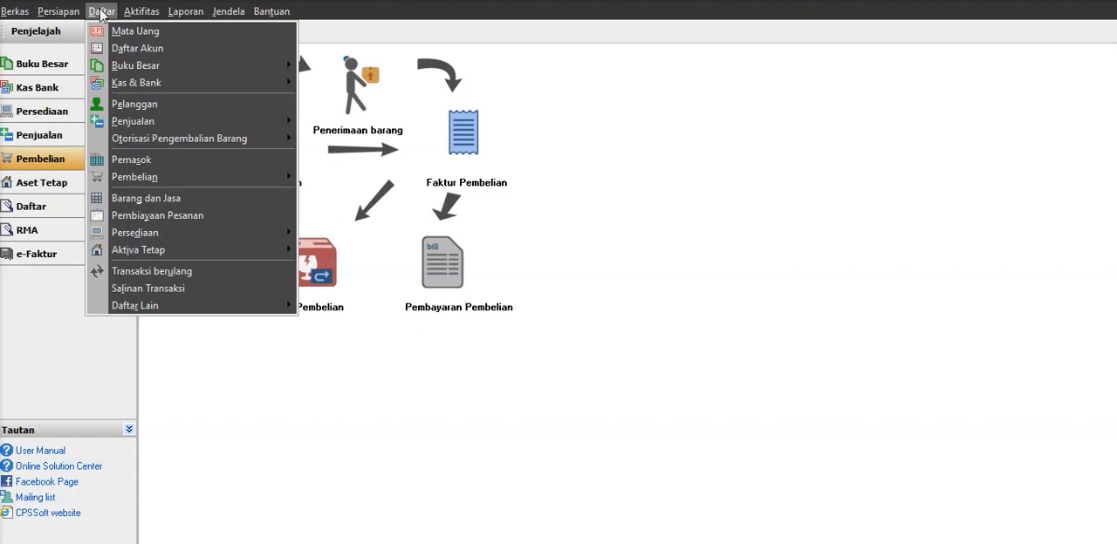
mouse_move(198, 182)
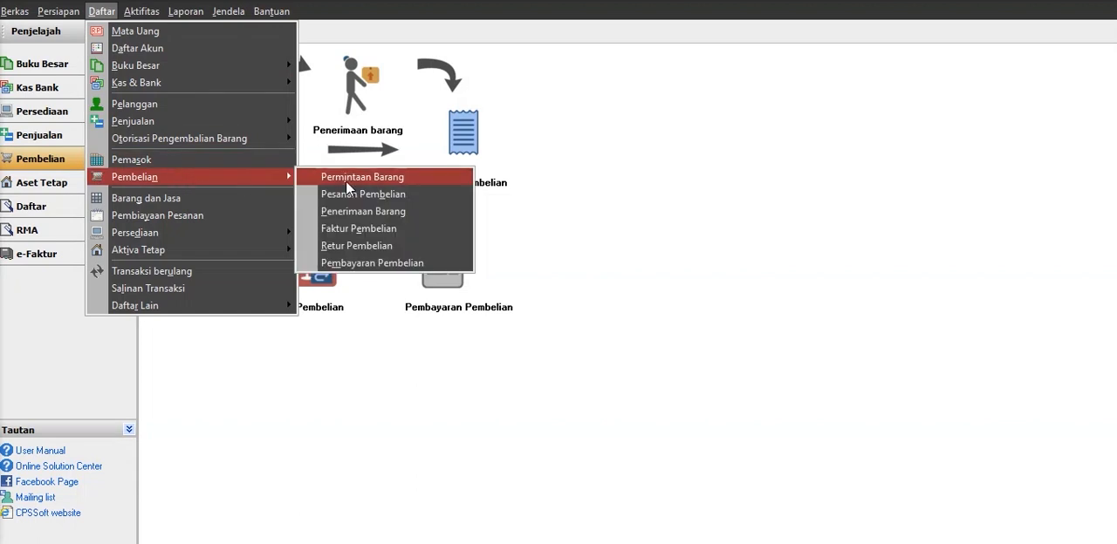
click(371, 247)
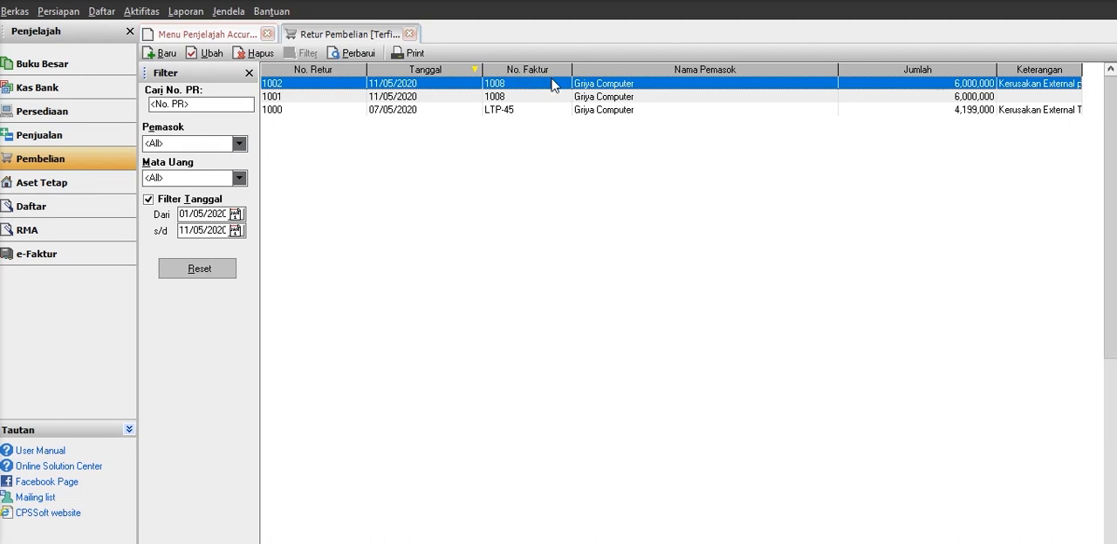
double_click(1034, 85)
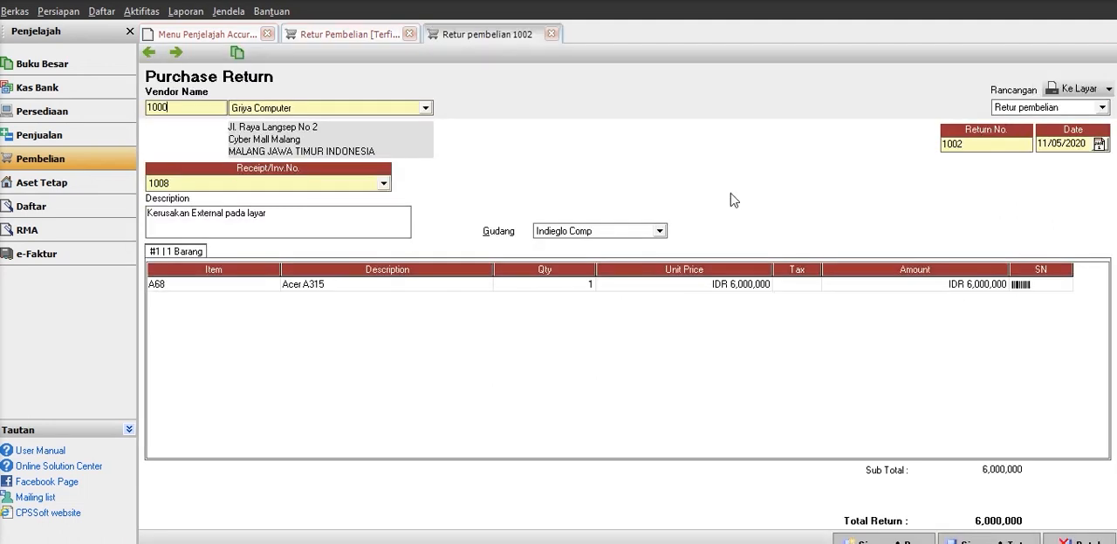
click(293, 36)
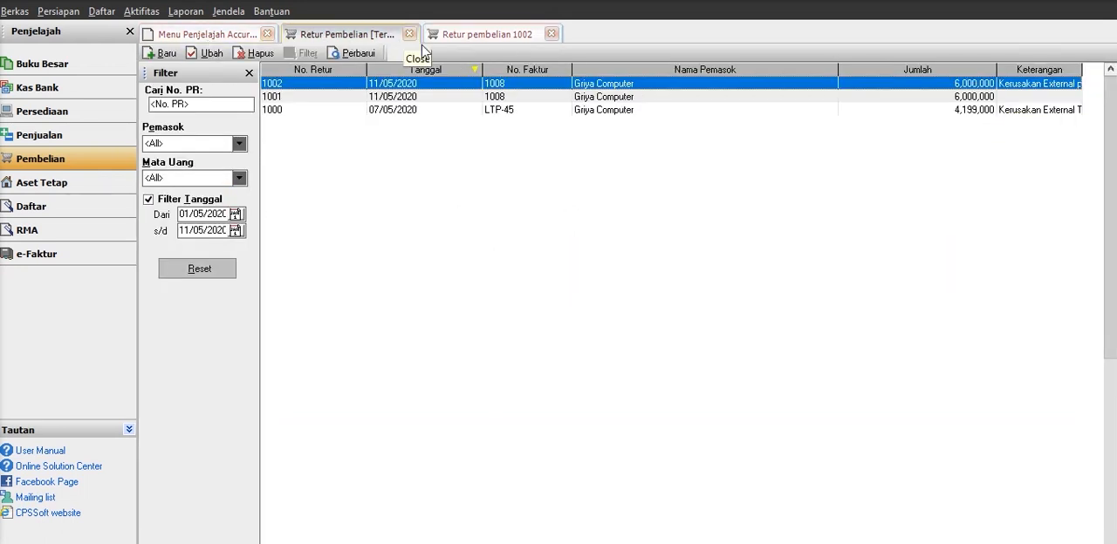
click(555, 37)
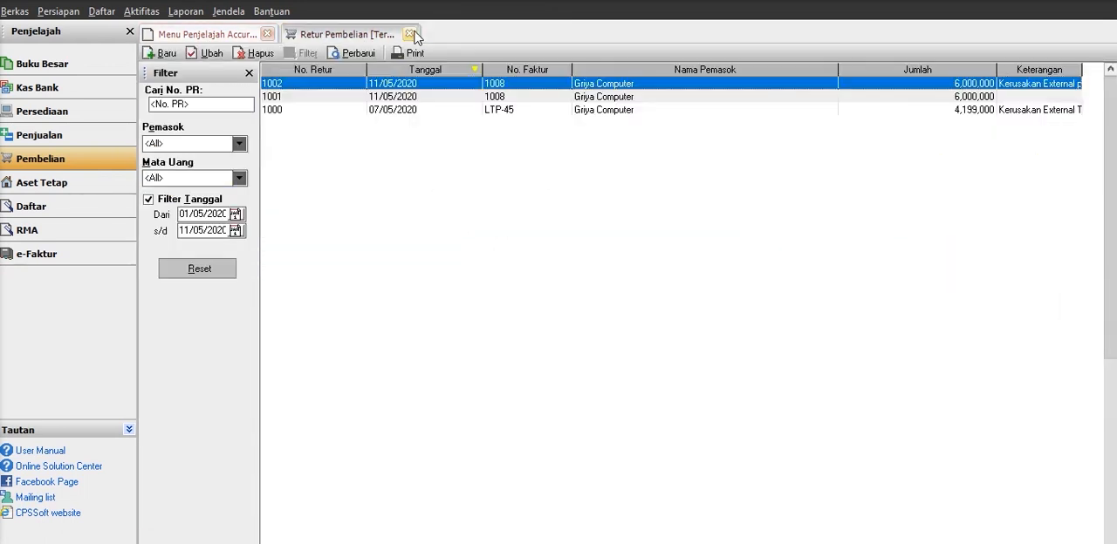
click(408, 33)
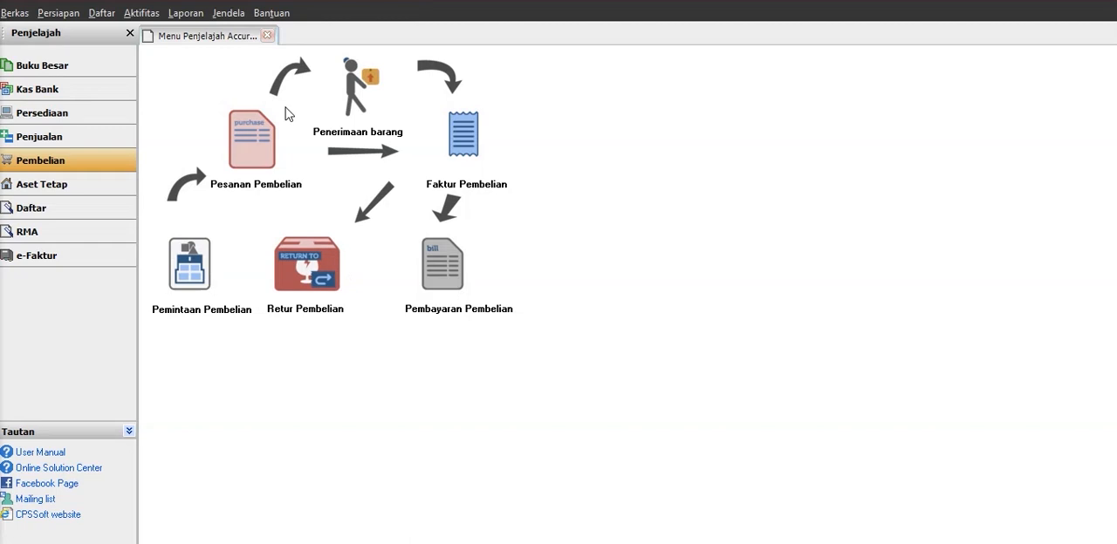
Open a new general journal voucher in the general ledger module, keeping its voucher number and date.
click(42, 68)
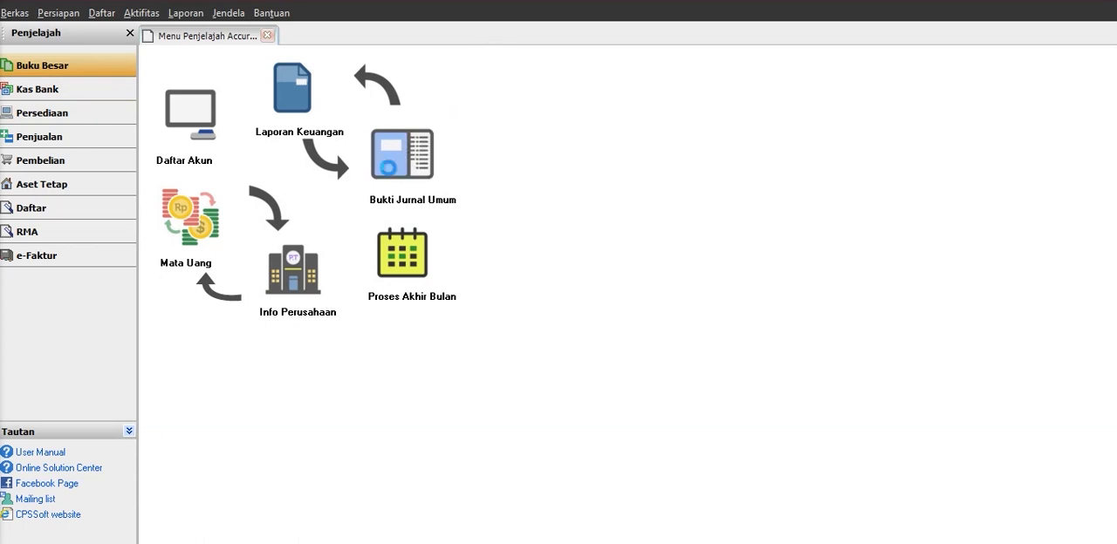
click(390, 167)
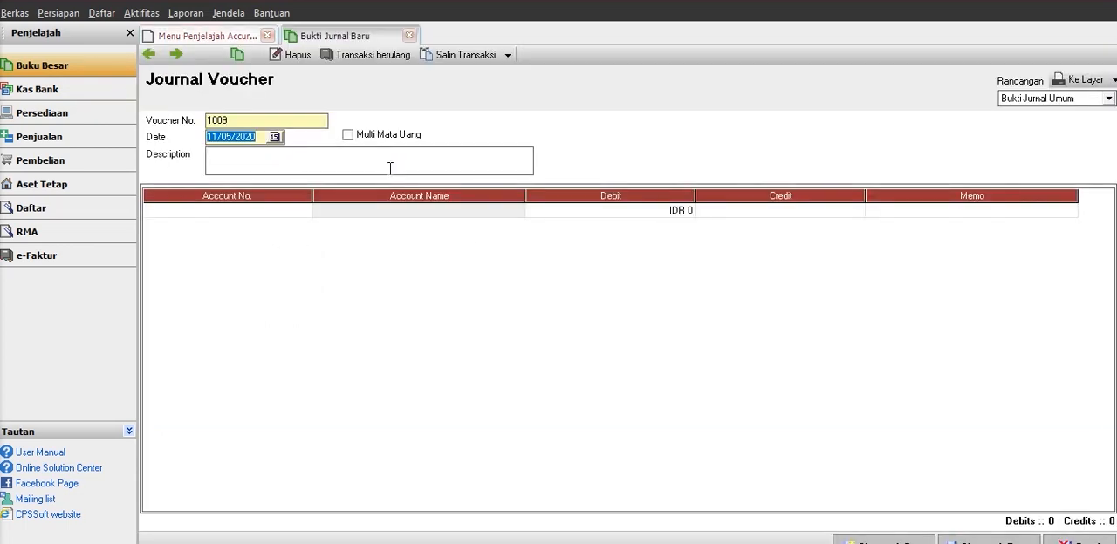
click(301, 311)
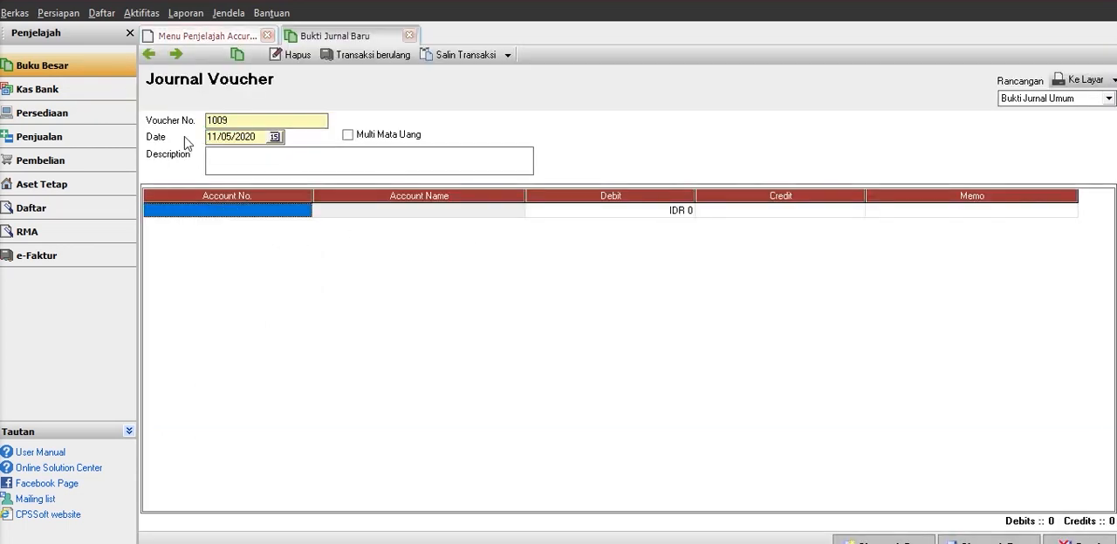
click(257, 122)
drag(256, 122, 139, 112)
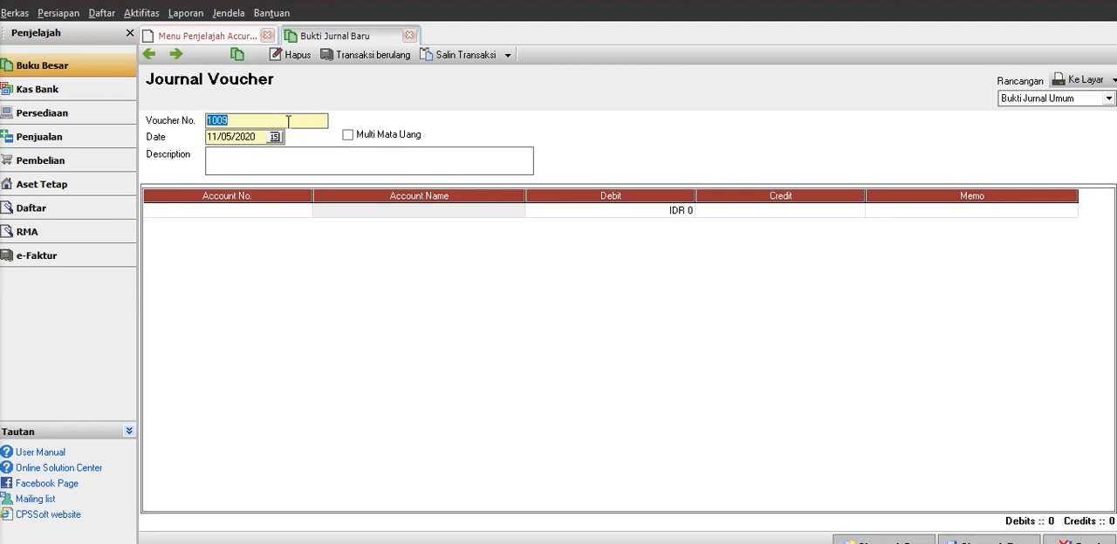
click(251, 127)
click(297, 157)
Choose account 8101 Penjualan Elektronik for the first line of the journal voucher.
click(303, 216)
click(303, 211)
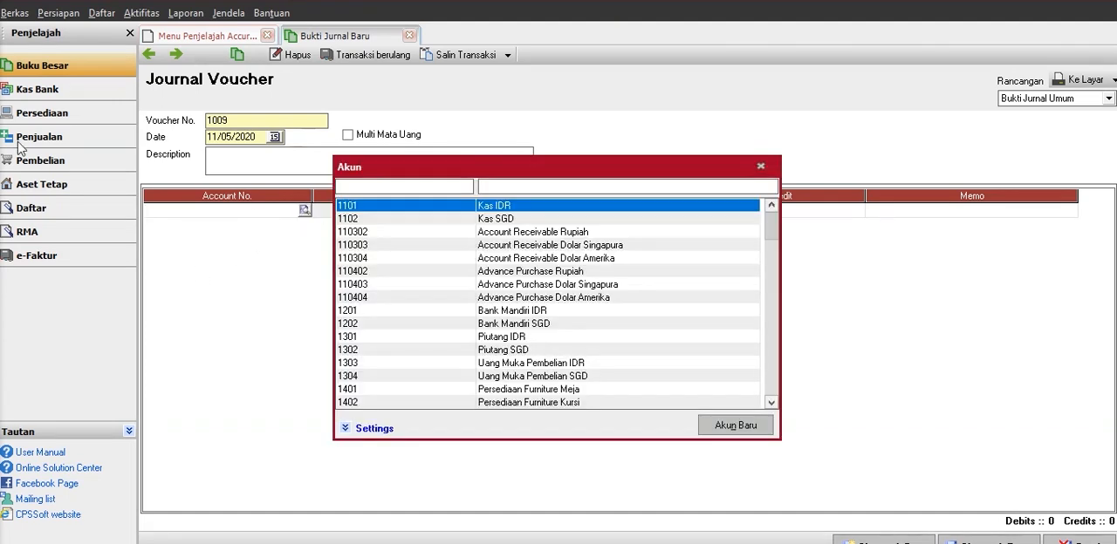
click(772, 403)
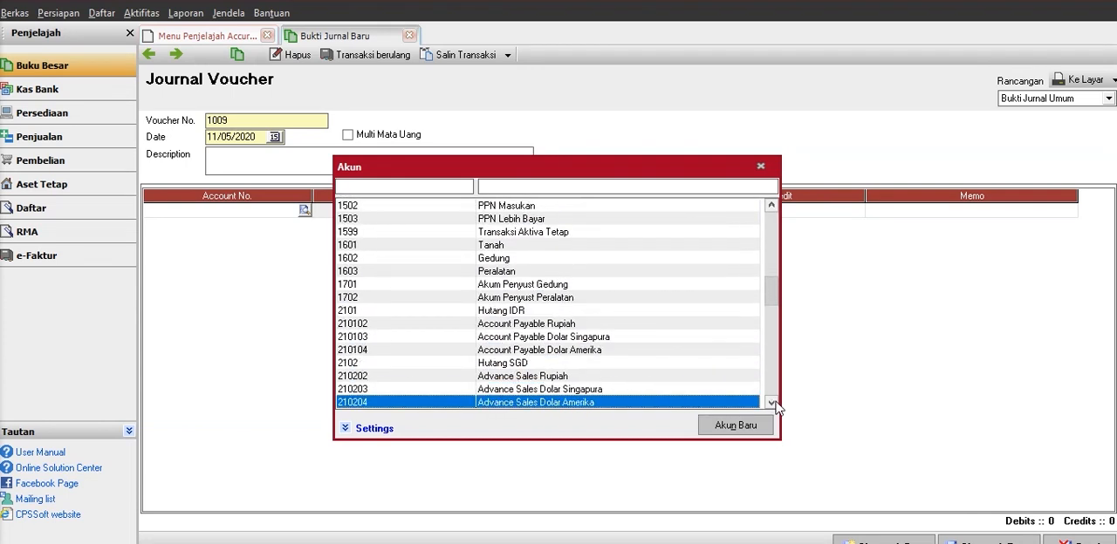
click(774, 403)
click(772, 403)
click(773, 403)
click(772, 403)
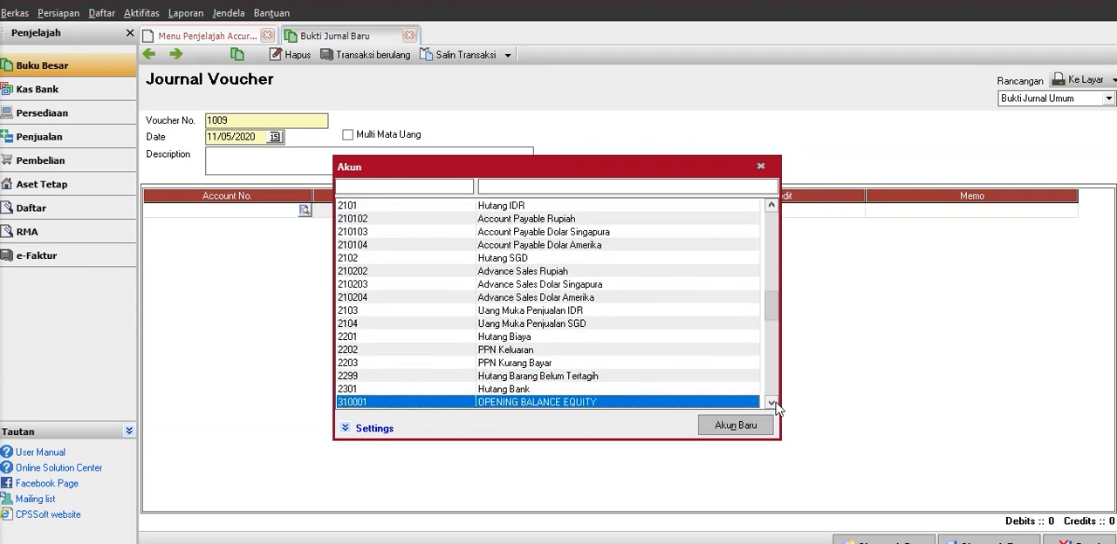
click(772, 403)
click(772, 403)
click(773, 403)
click(772, 403)
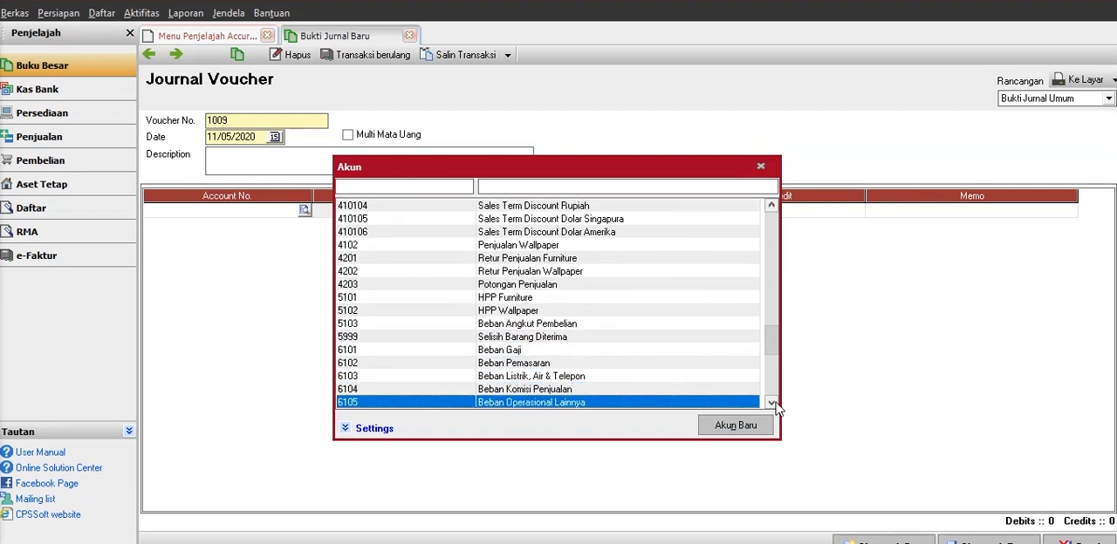
click(772, 403)
click(772, 403)
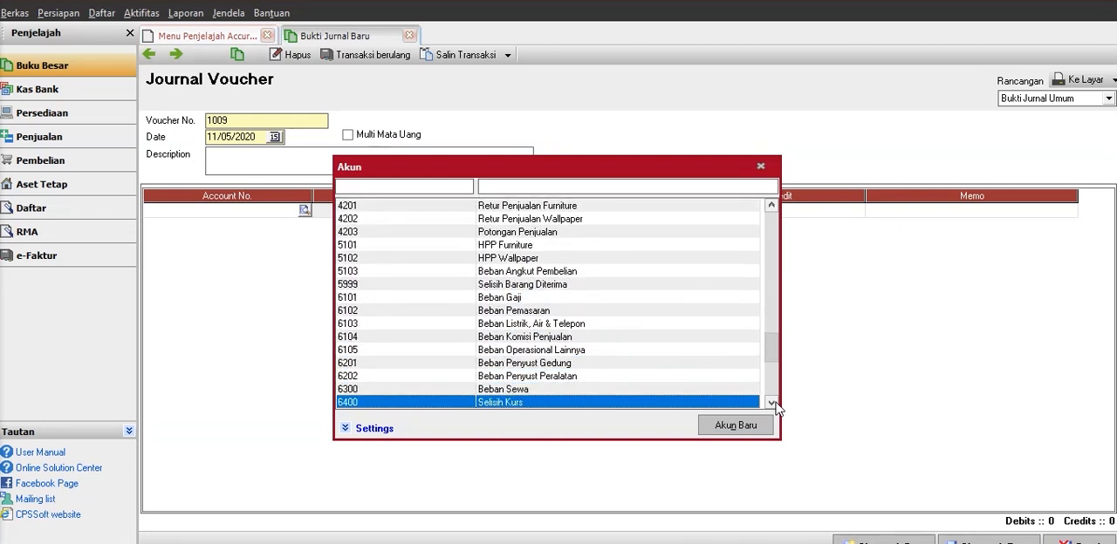
click(772, 403)
click(772, 403)
click(772, 403)
click(772, 403)
click(772, 403)
click(772, 403)
click(772, 404)
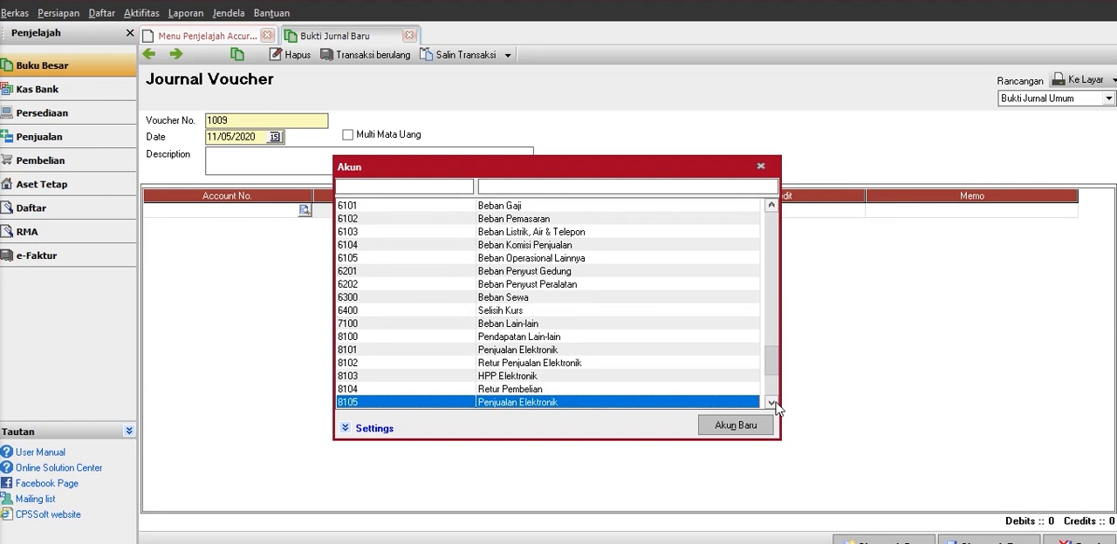
click(519, 351)
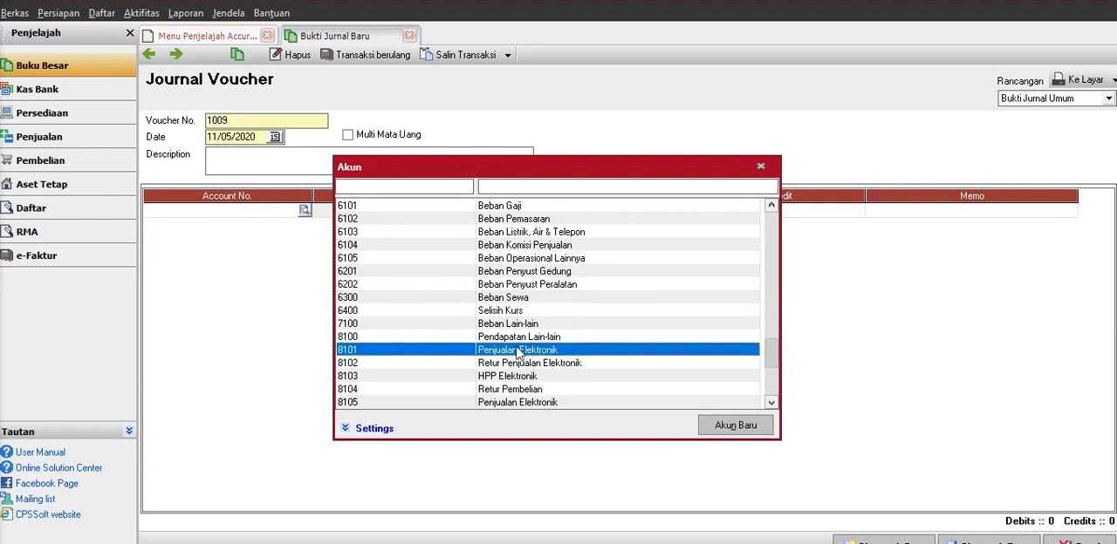
double_click(519, 352)
Set the debit amount of the Penjualan Elektronik line to IDR 20,241,000.
key(Tab)
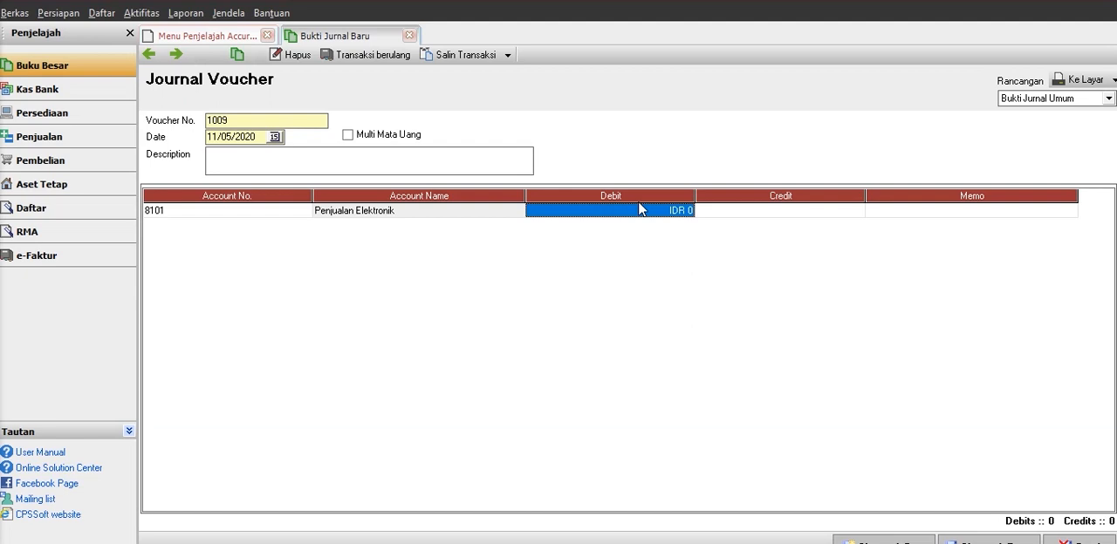
text(20,24)
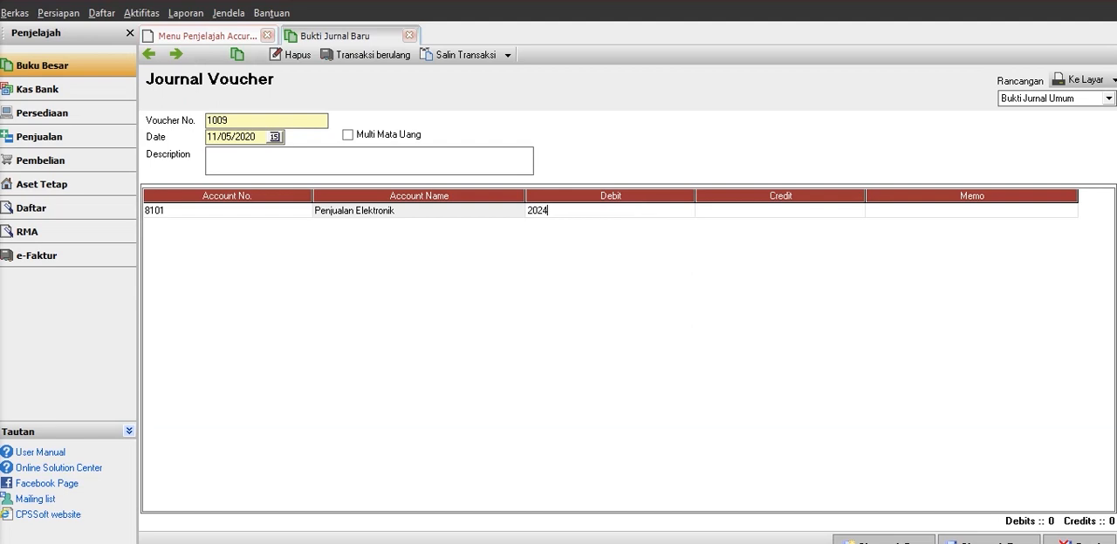
text(1,)
text(000)
key(Tab)
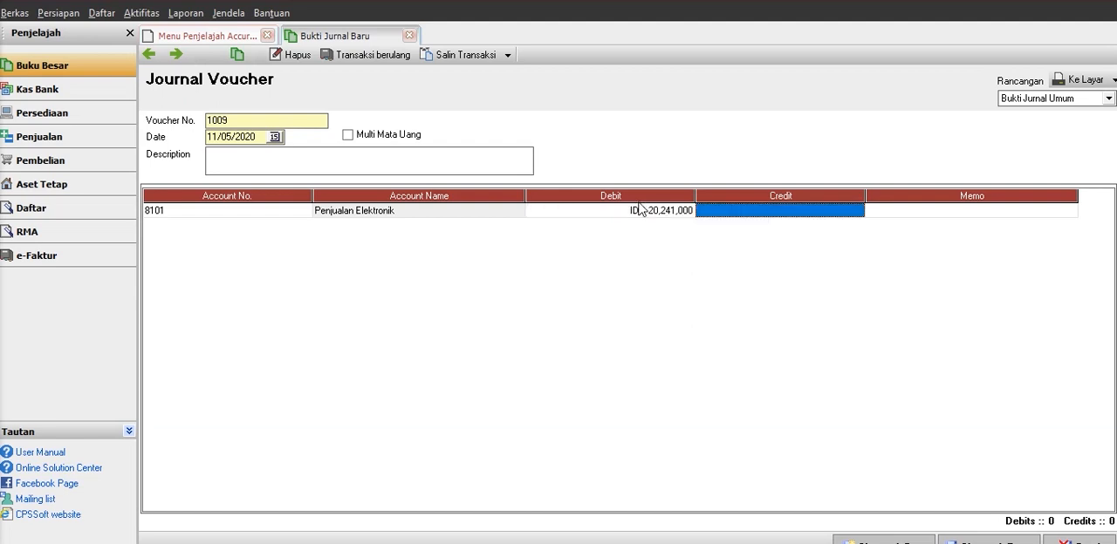
Enter "Penjualan dalam 1 Bulan" as the memo of the Penjualan Elektronik line and start a second line.
key(Tab)
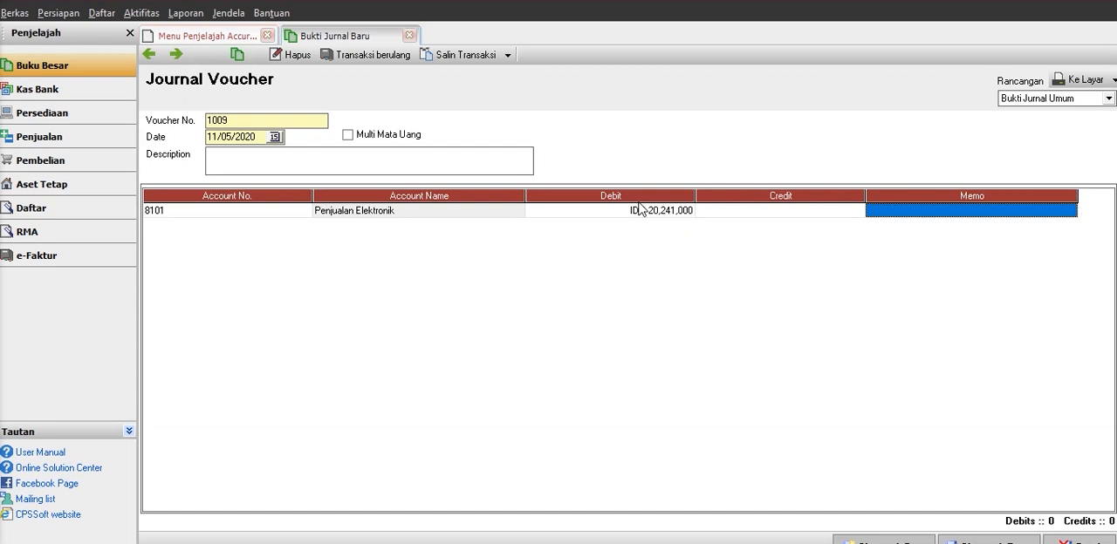
text(Pen)
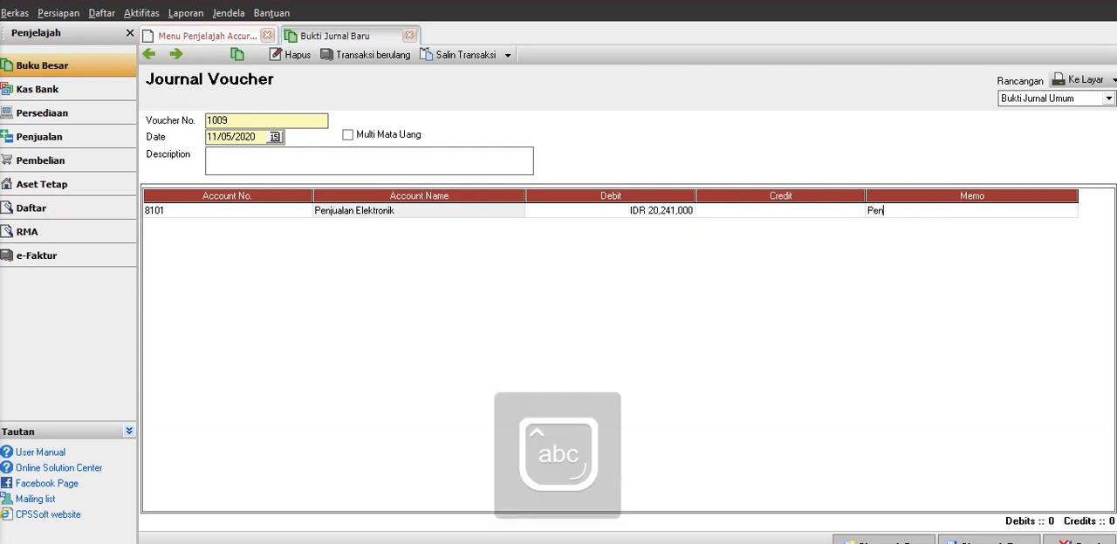
text(jualan dala)
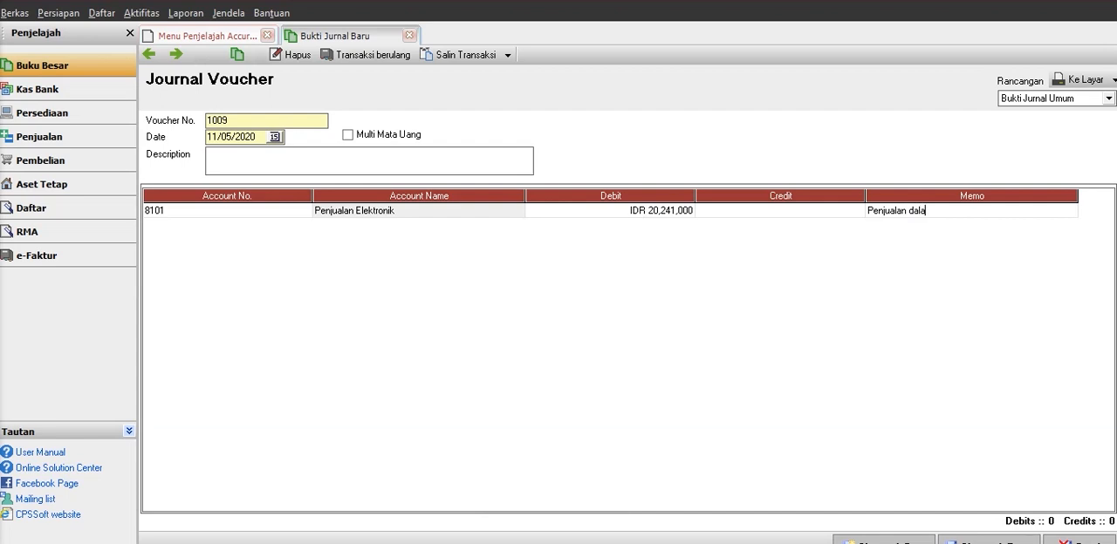
text(m 1 )
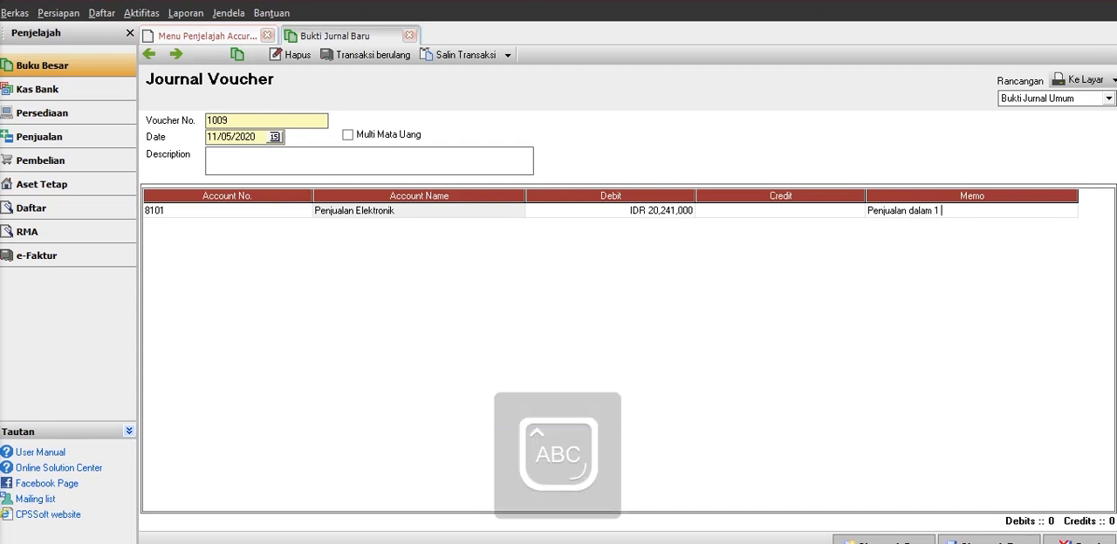
text(Bulan)
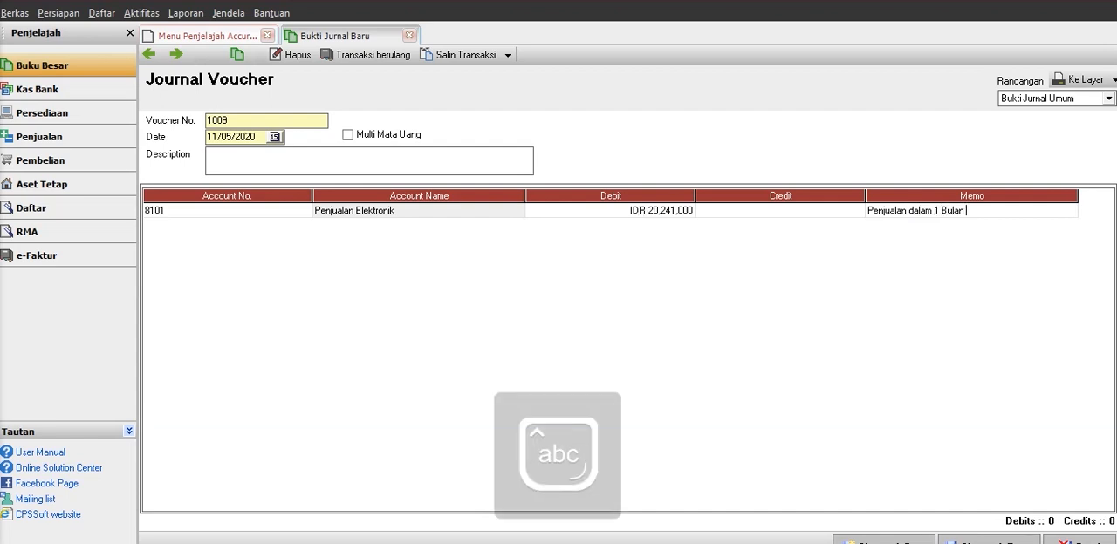
key(Return)
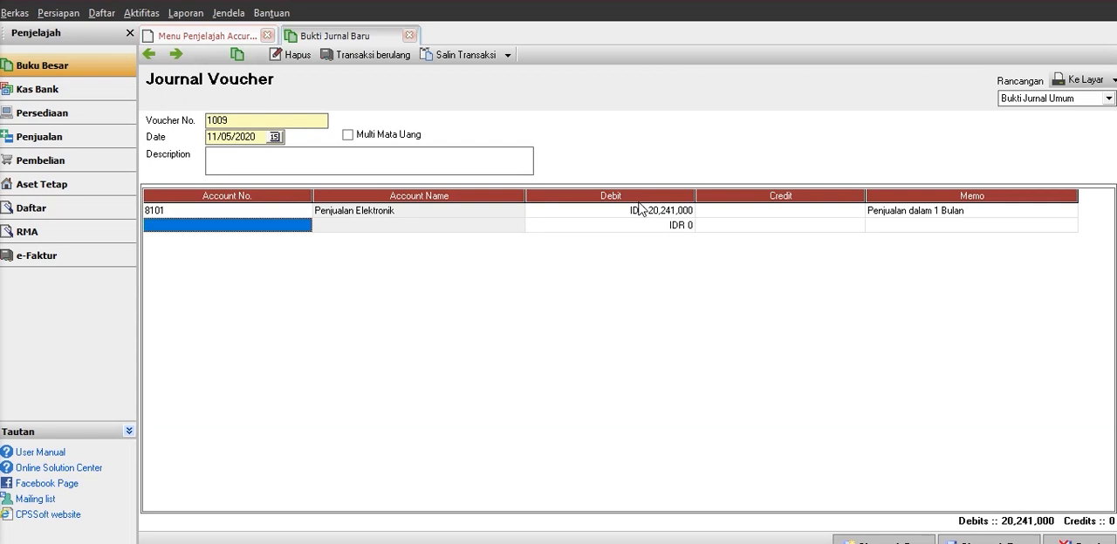
Choose account 6300 Beban Sewa for the second line of the journal voucher.
click(307, 229)
click(305, 226)
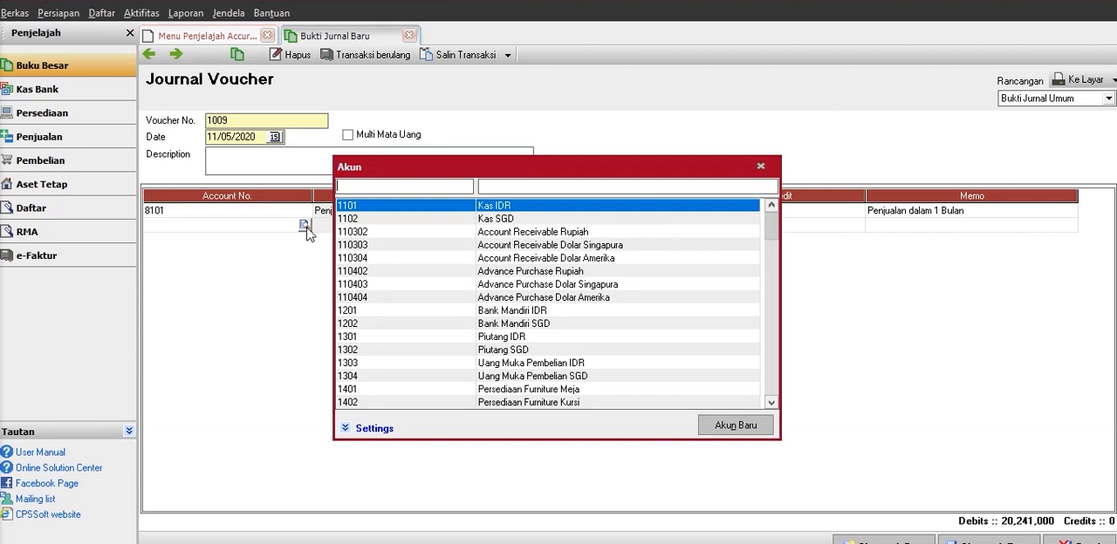
click(771, 402)
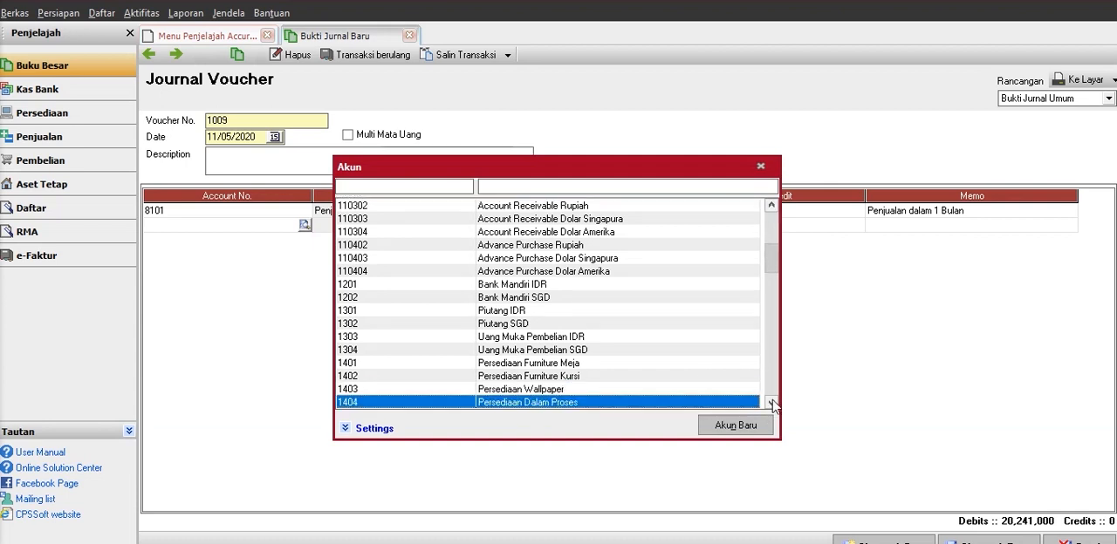
click(772, 402)
click(771, 402)
click(771, 403)
click(773, 404)
click(773, 403)
click(773, 403)
click(773, 403)
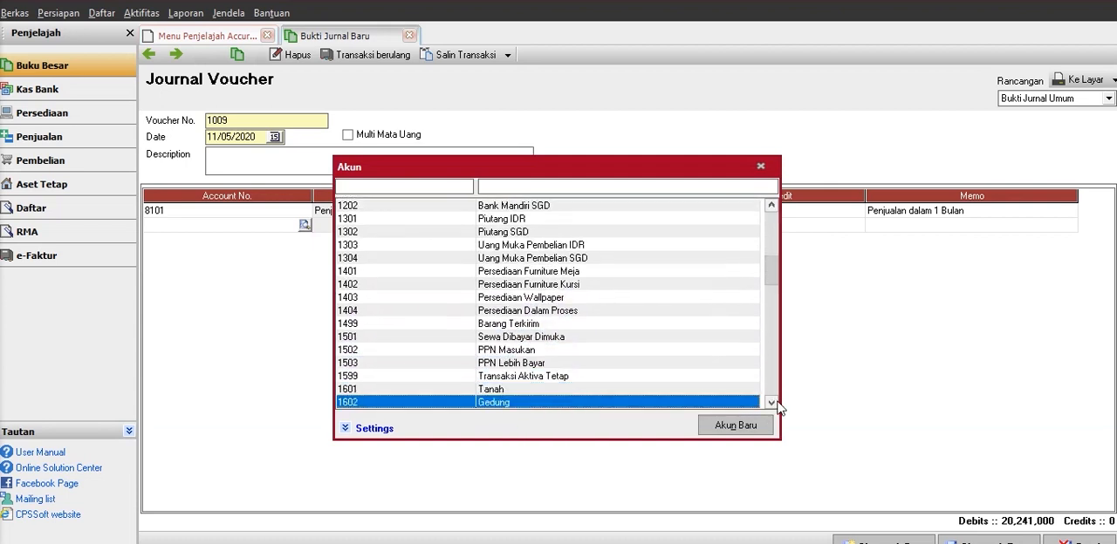
click(774, 404)
click(771, 404)
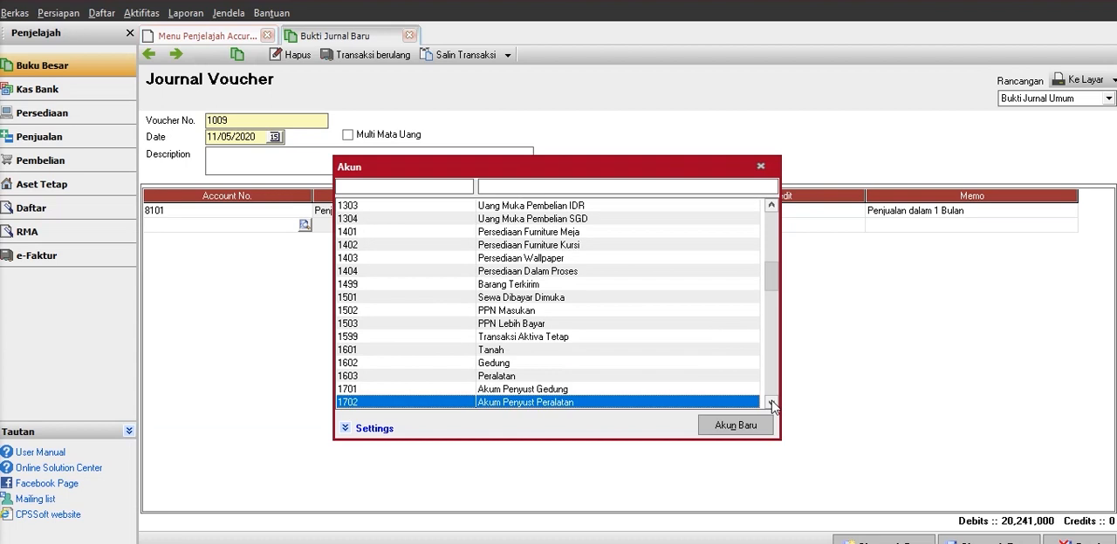
click(771, 403)
click(771, 403)
click(772, 403)
click(771, 404)
click(772, 403)
click(772, 404)
click(772, 404)
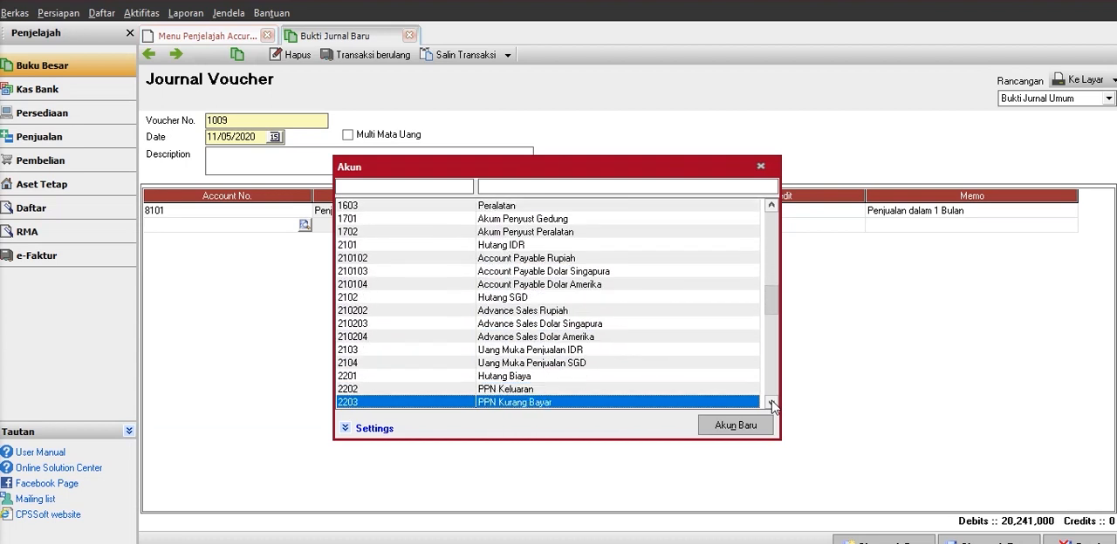
click(772, 404)
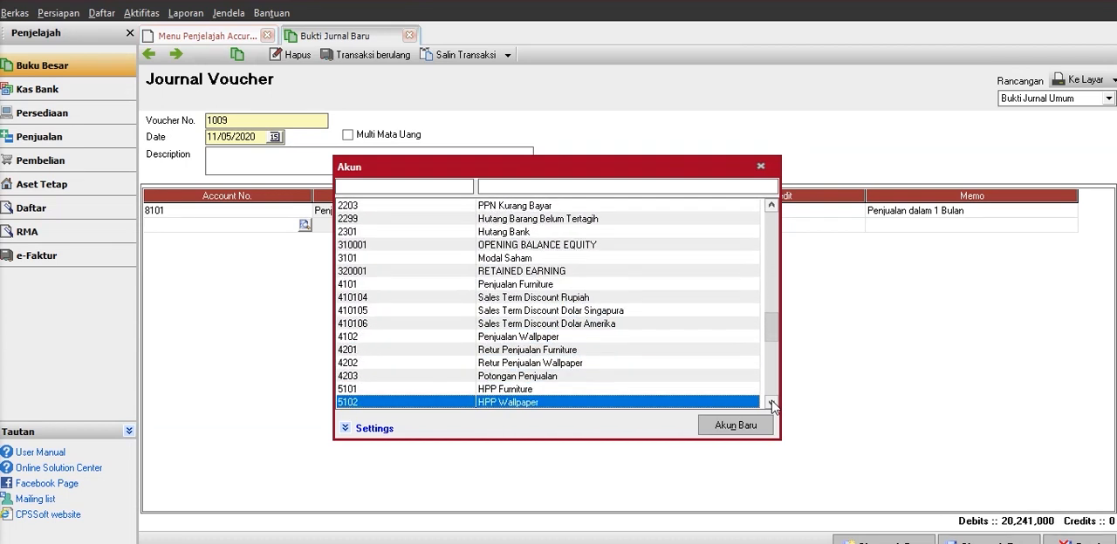
click(772, 404)
click(772, 404)
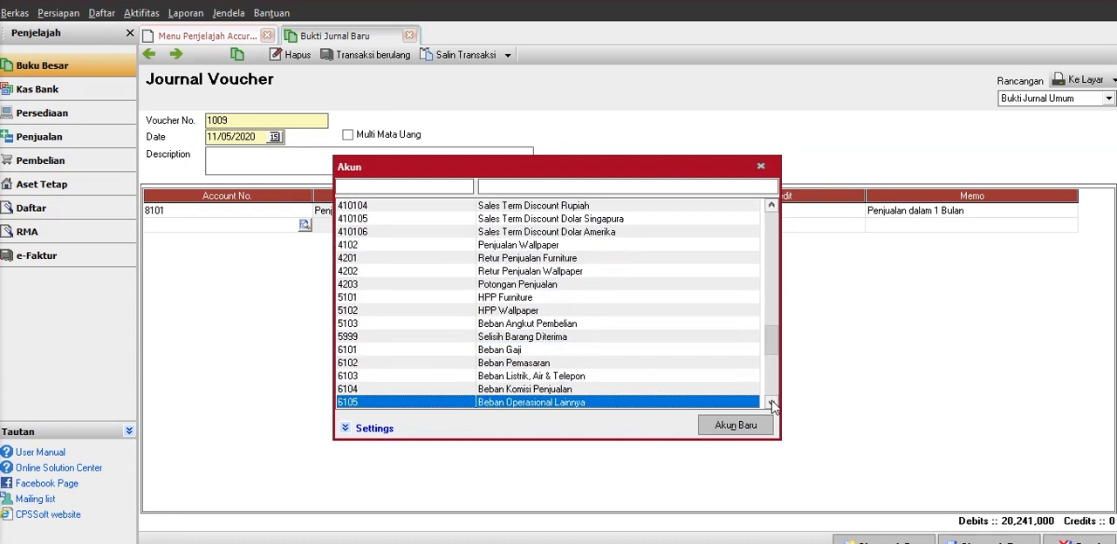
click(772, 404)
click(772, 404)
click(772, 404)
click(772, 404)
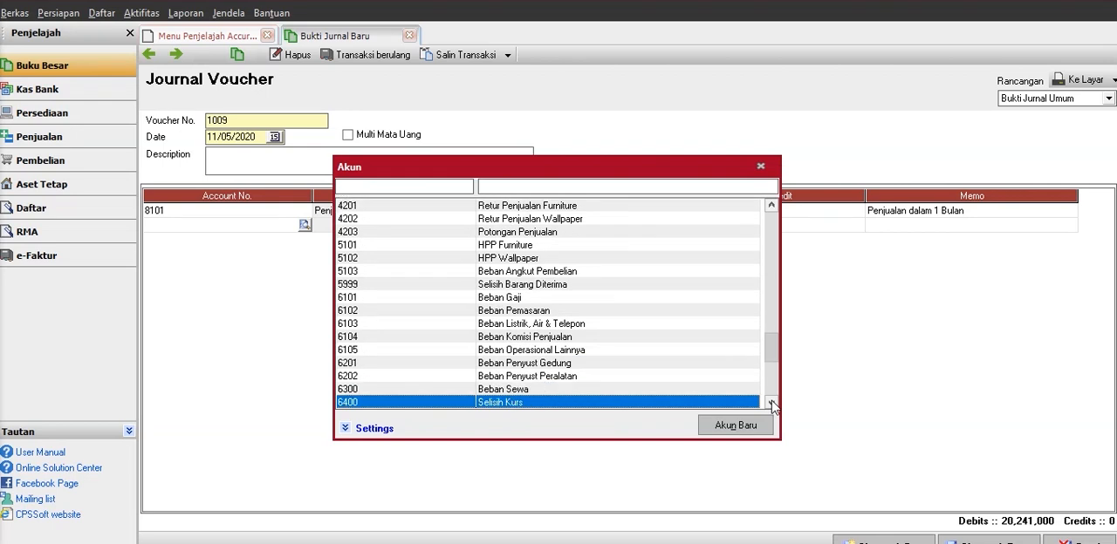
click(772, 404)
click(772, 404)
click(772, 404)
click(773, 404)
click(772, 404)
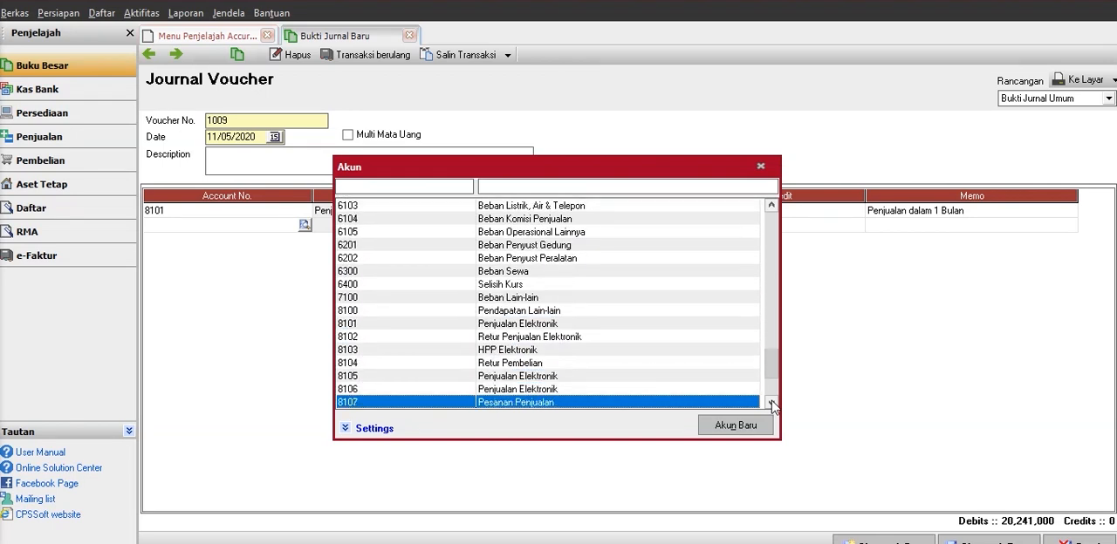
click(772, 404)
click(772, 404)
click(773, 404)
click(772, 404)
click(772, 404)
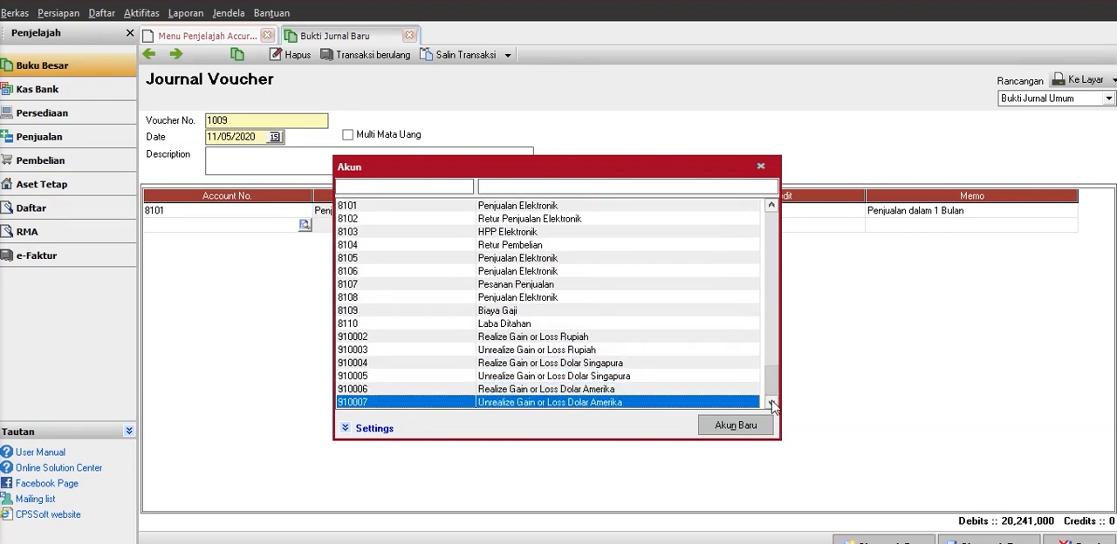
click(772, 206)
click(772, 206)
click(772, 206)
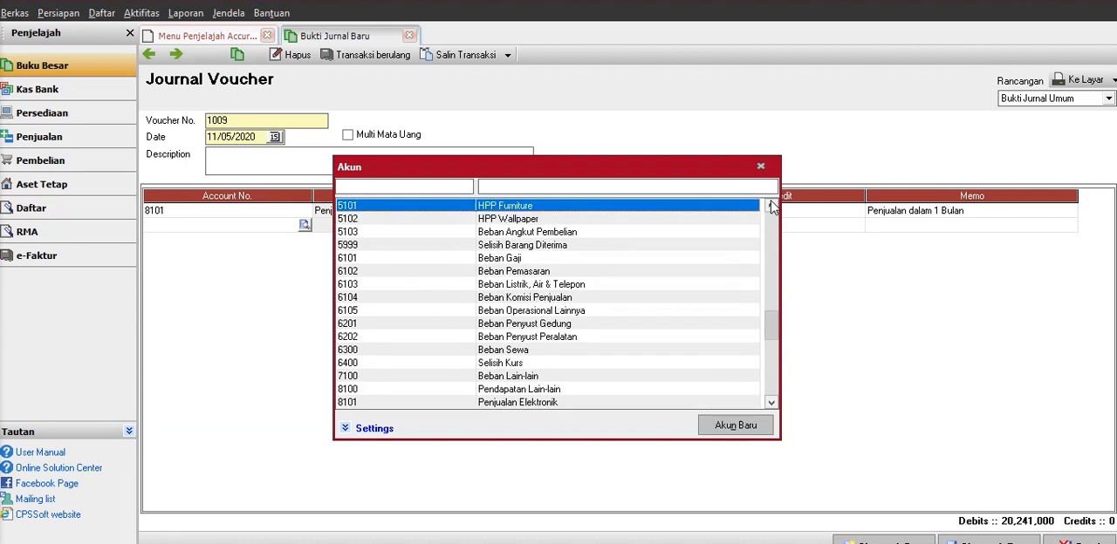
click(500, 350)
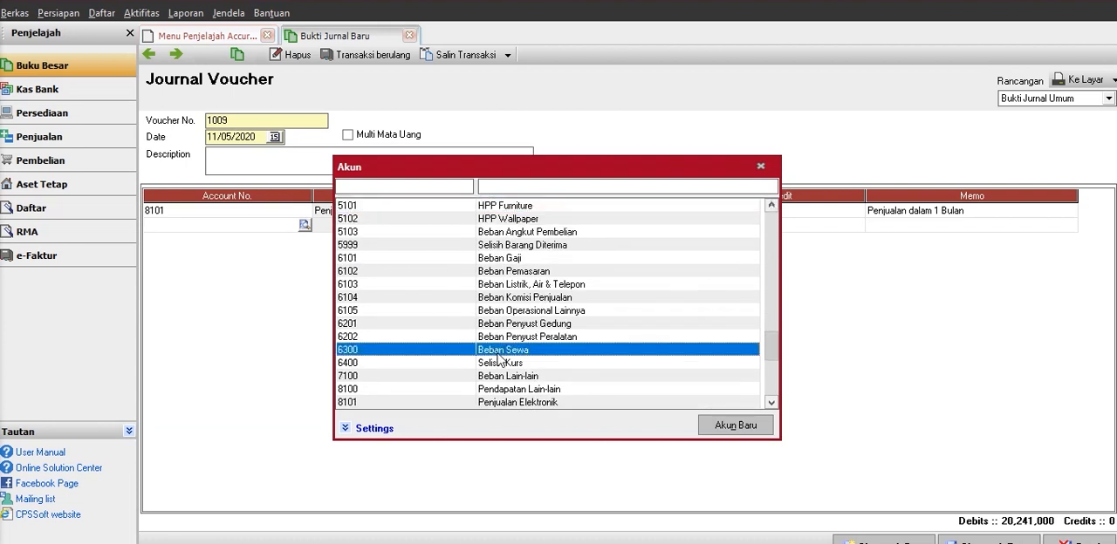
double_click(499, 351)
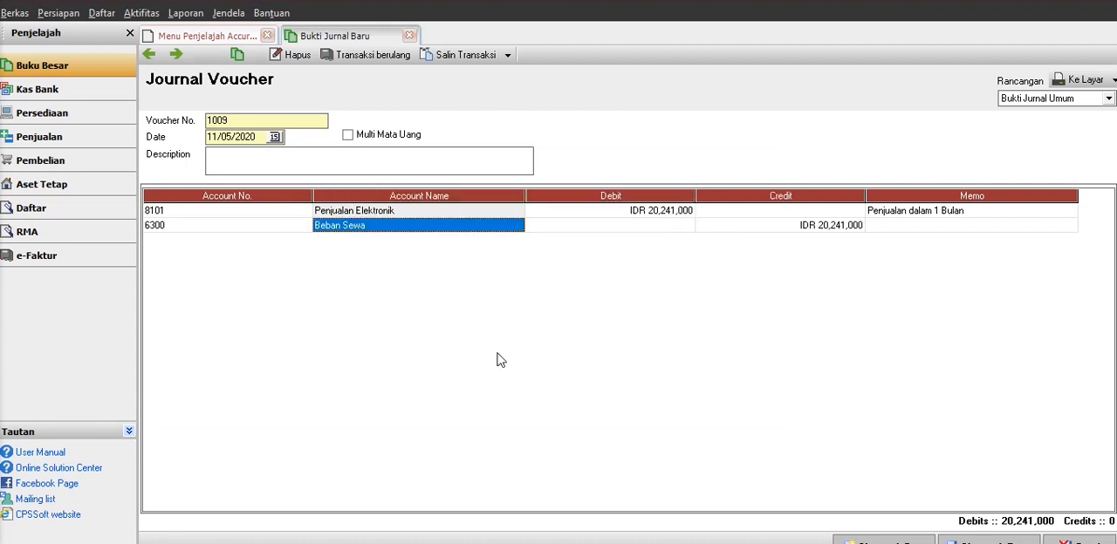
Set the credit amount of the Beban Sewa line to IDR 7,000,000.
key(Tab)
key(Tab)
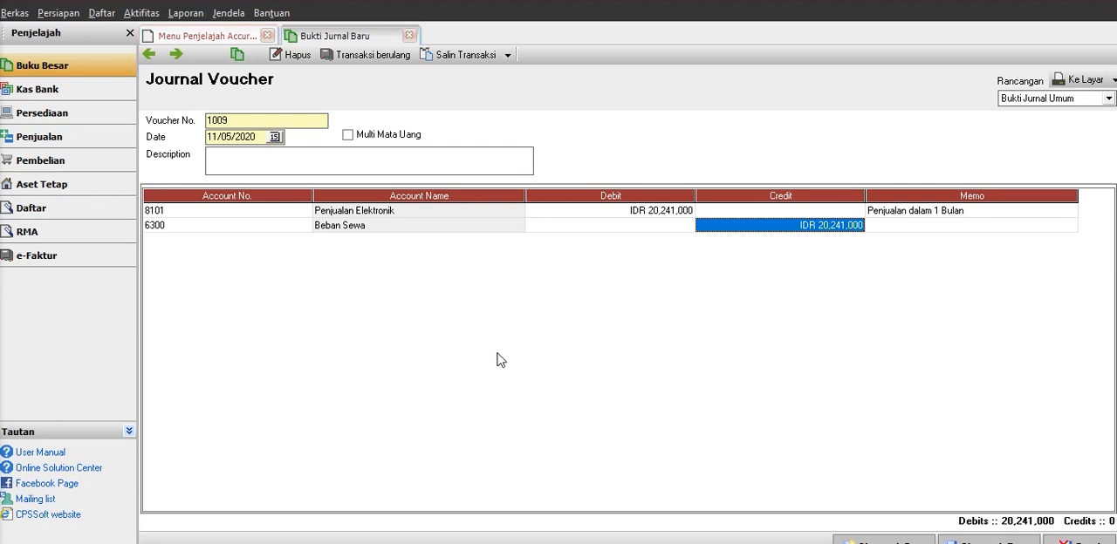
text(7,000,)
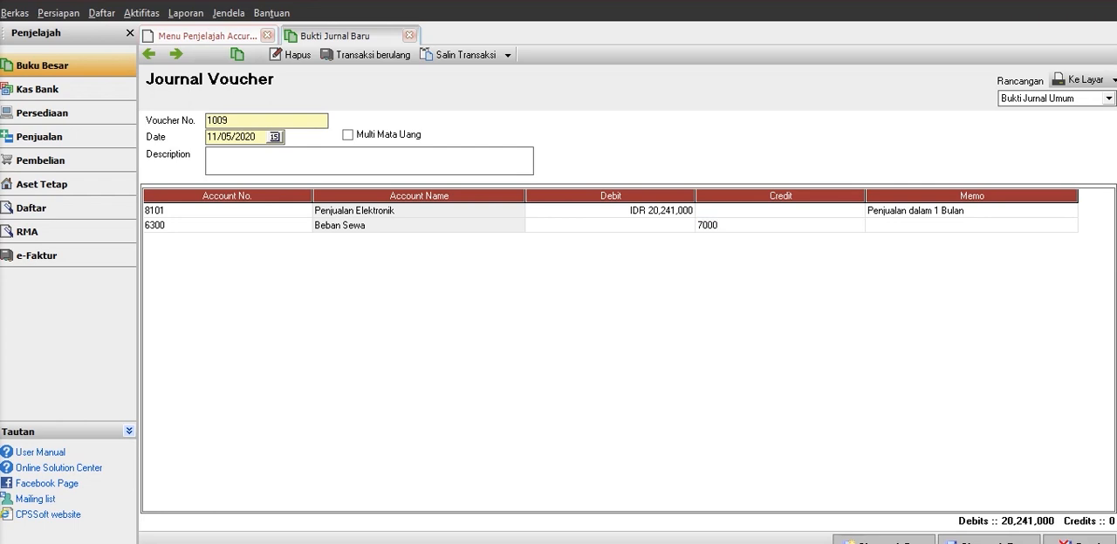
text(0000)
key(Tab)
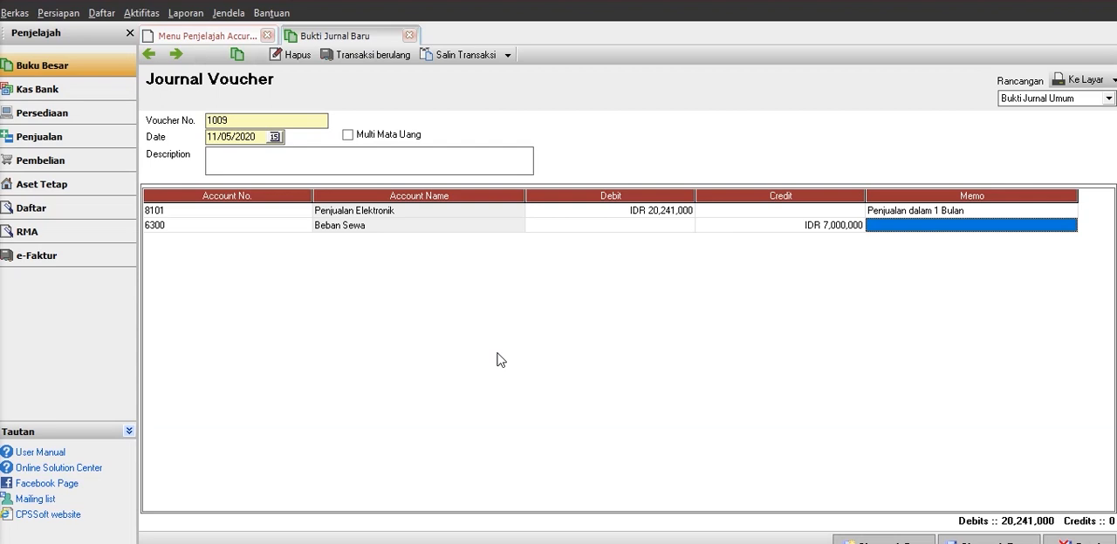
Enter "Pembayaran Stand 1 Bulan" as the memo of the Beban Sewa line and start a third line.
text(Pwmby)
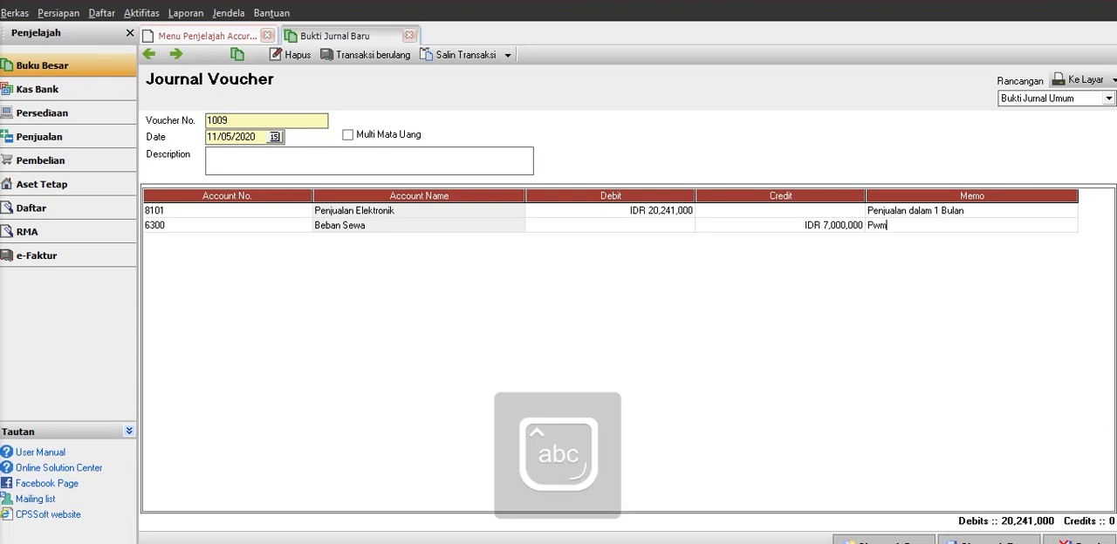
key(BackSpace)
key(BackSpace)
key(BackSpace)
key(BackSpace)
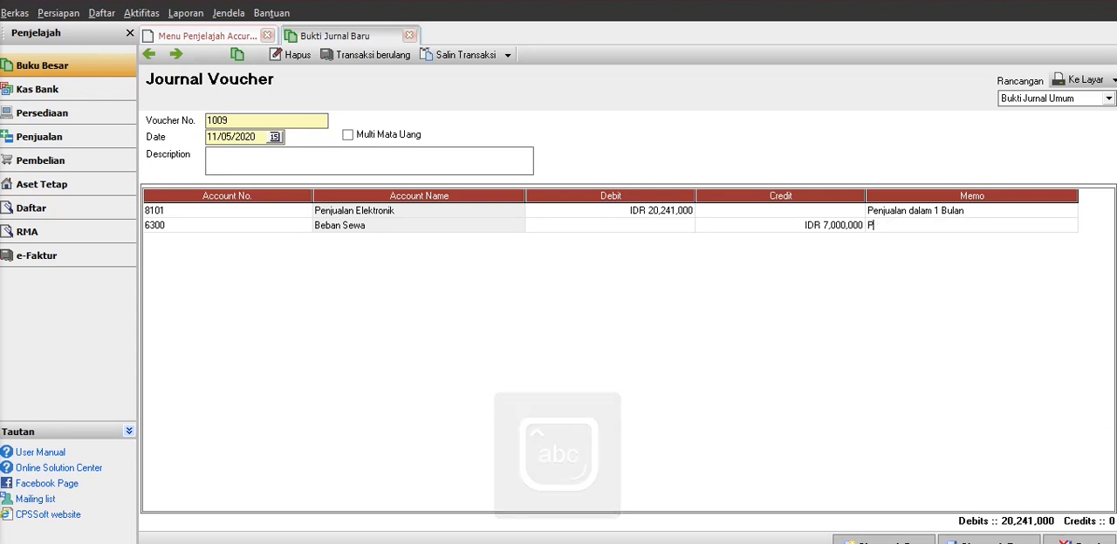
text(embayara)
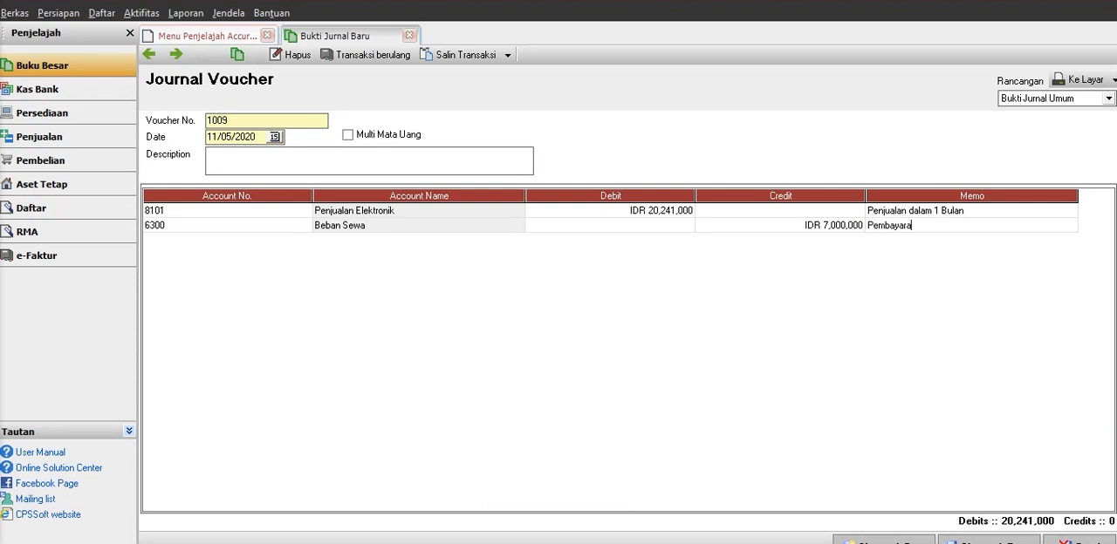
text(n Stand)
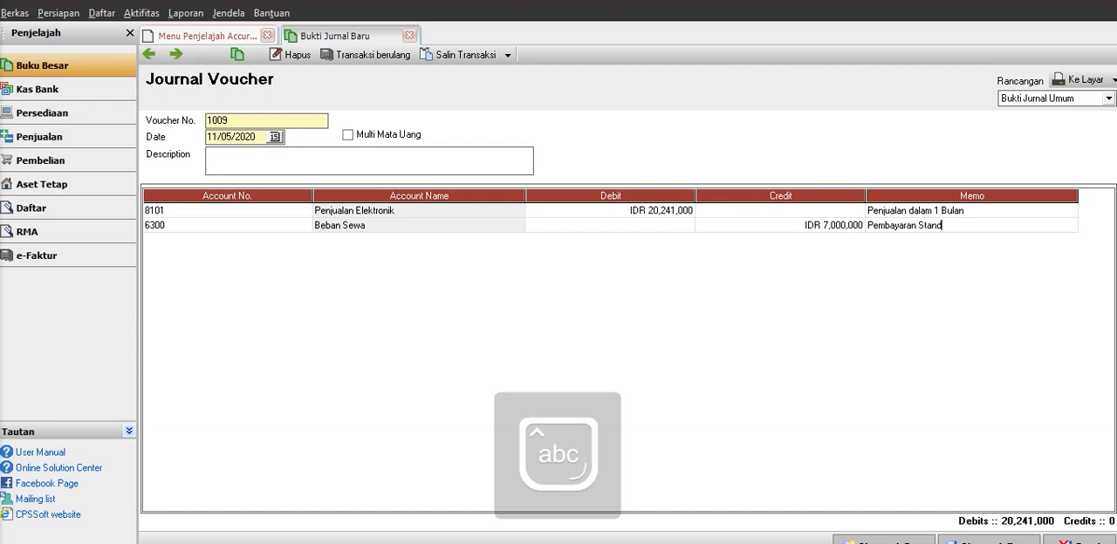
text( 1 Bulan)
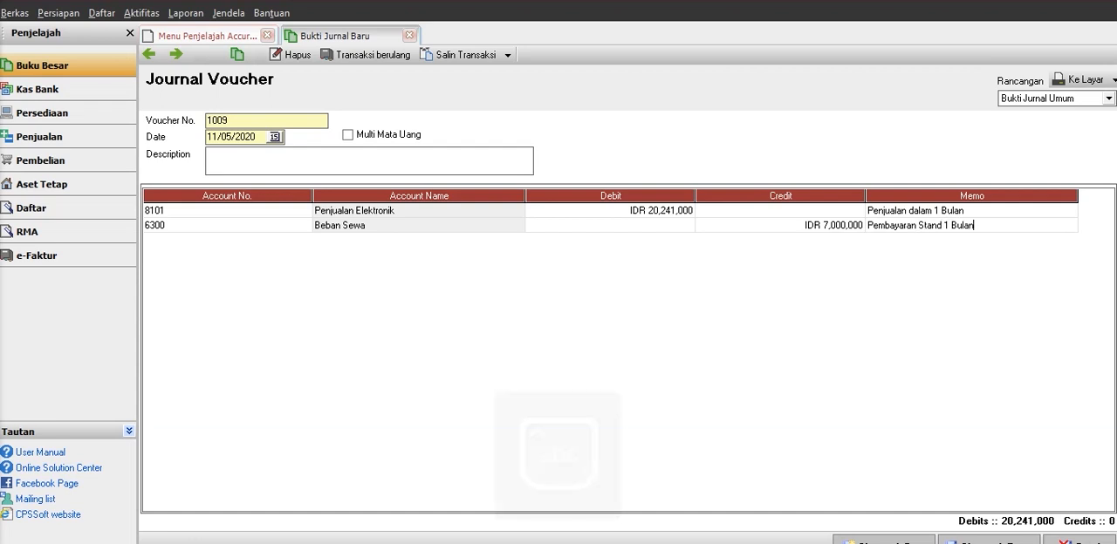
key(Tab)
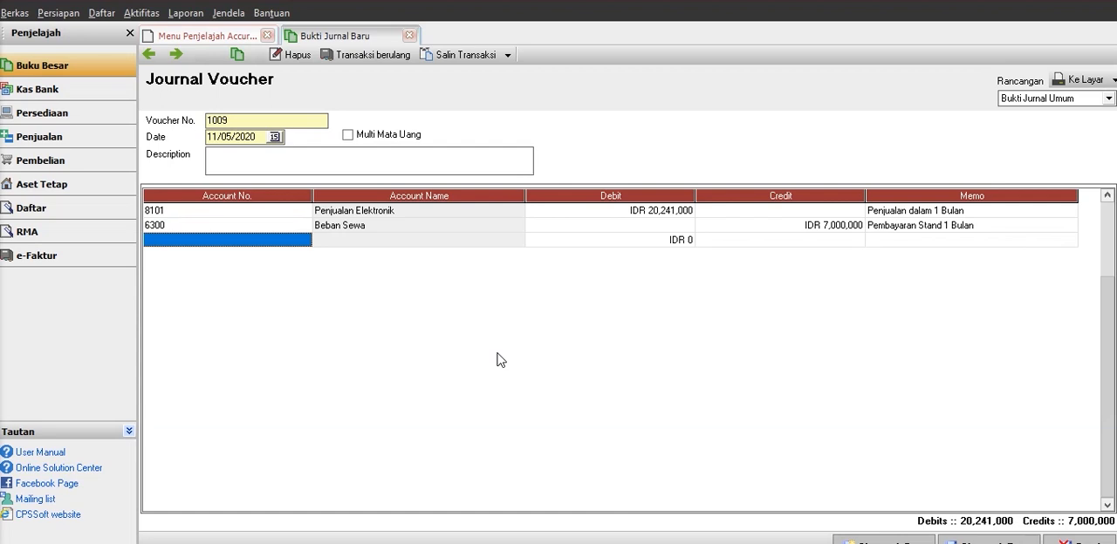
Choose account 6103 Beban Listrik, Air & Telepon for the third line of the journal voucher.
click(307, 241)
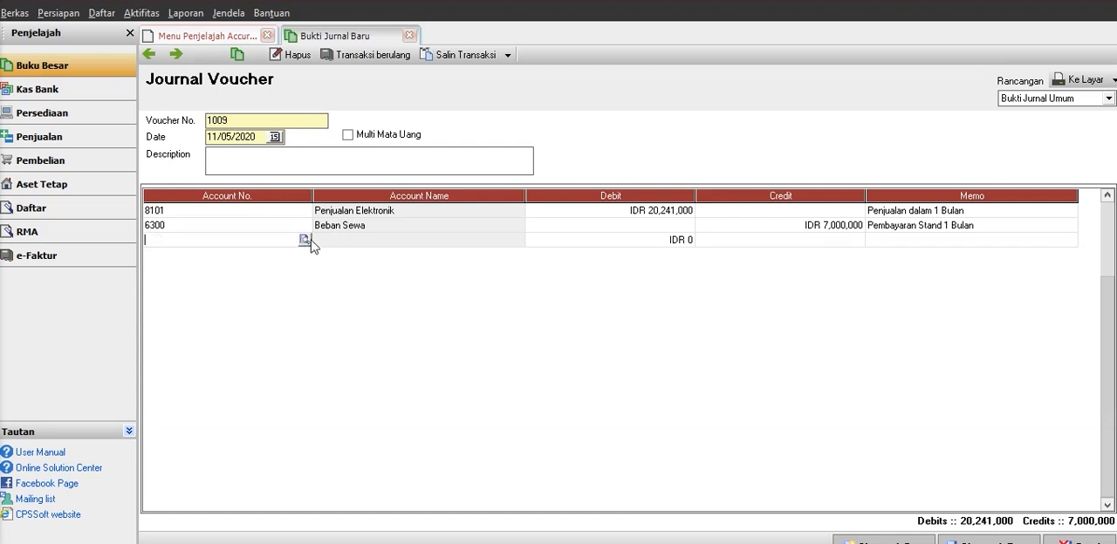
click(304, 241)
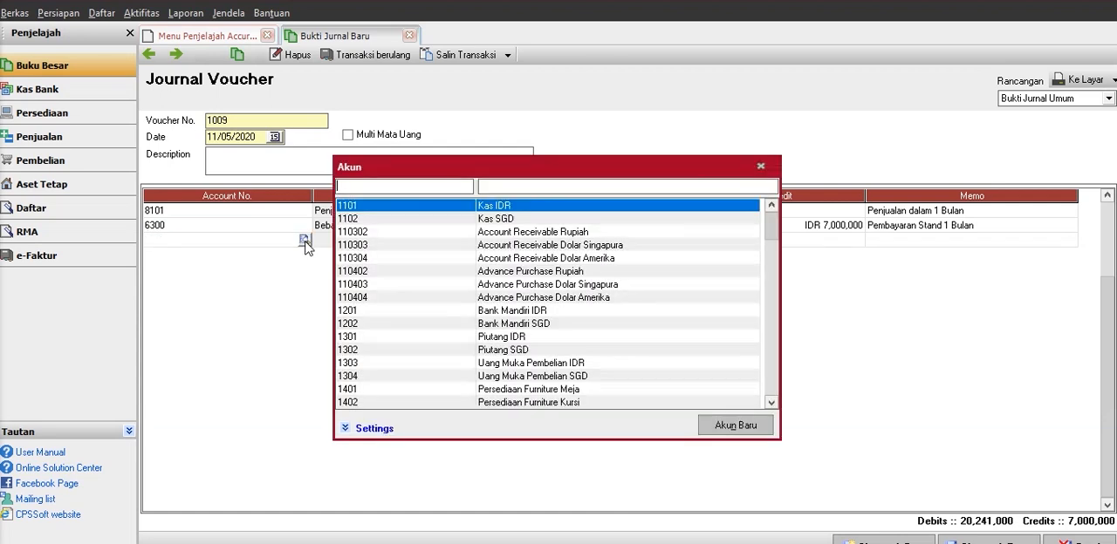
key(Down)
key(Down)
key(Down)
key(Down)
key(Down)
key(Down)
key(Down)
key(Down)
key(Down)
key(Down)
key(Down)
key(Down)
key(Down)
key(Down)
key(Down)
key(Down)
key(Down)
key(Down)
key(Down)
key(Down)
key(Down)
key(Down)
key(Down)
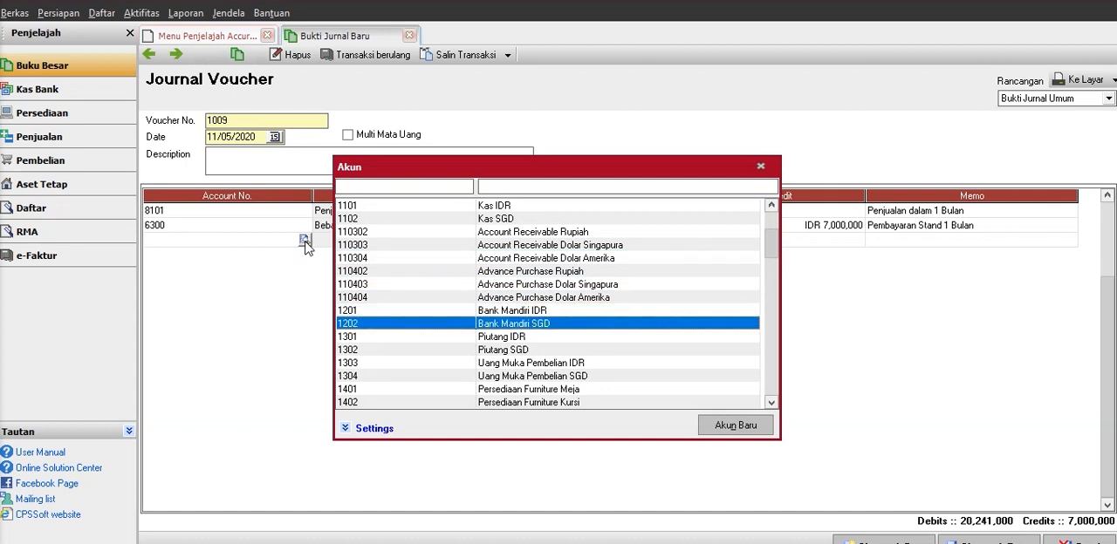
key(Down)
key(Down)
key(Down)
key(Down)
key(Down)
key(Down)
key(Down)
key(Down)
key(Down)
key(Down)
key(Down)
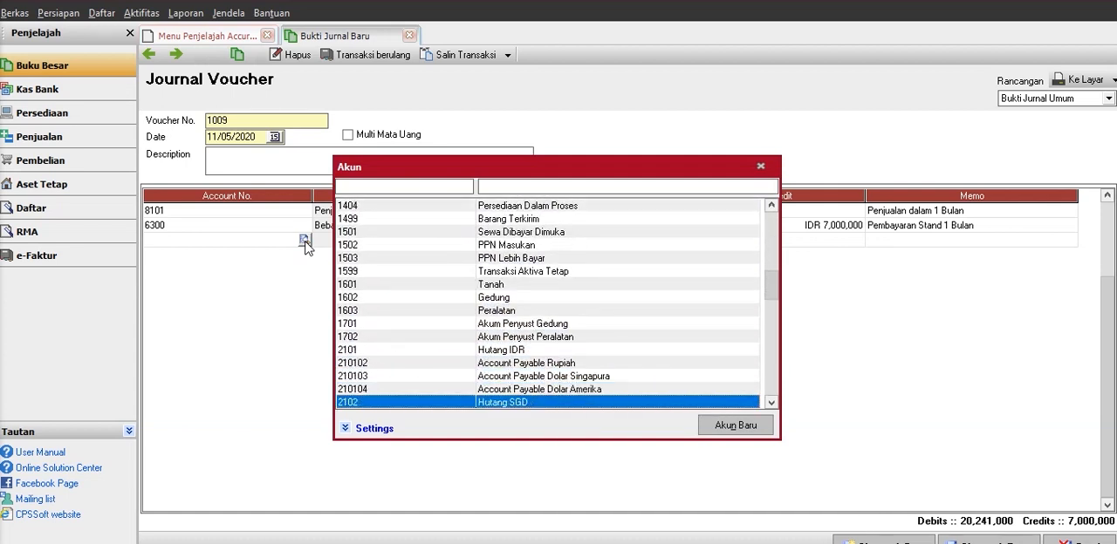
key(Down)
key(Down)
key(Down)
key(Down)
key(Down)
key(Down)
key(Down)
key(Down)
key(Down)
key(Down)
key(Down)
key(Down)
key(Down)
key(Down)
key(Down)
key(Down)
key(Down)
key(Down)
key(Down)
key(Down)
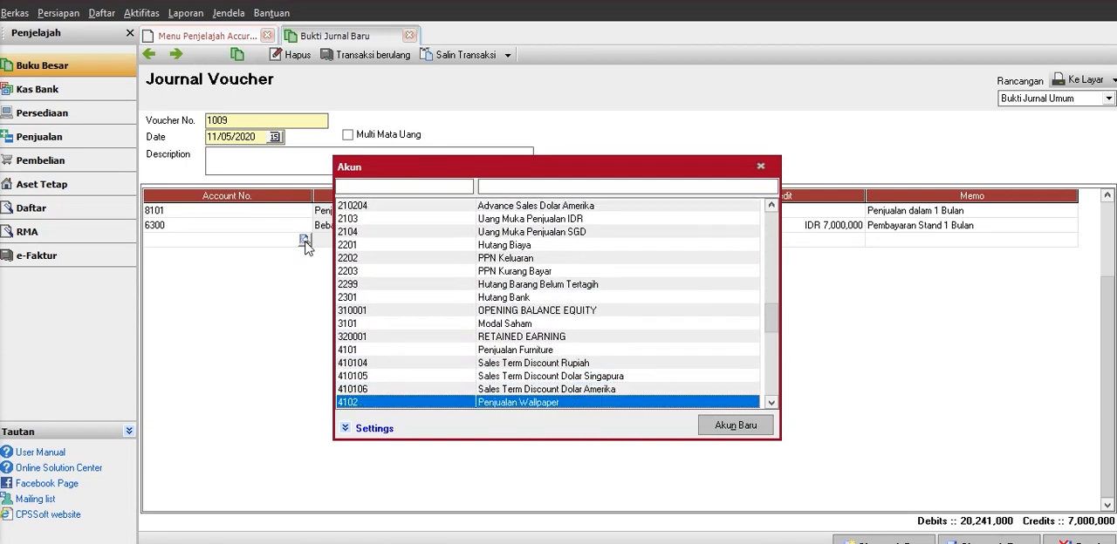
key(Down)
key(Down)
key(Down)
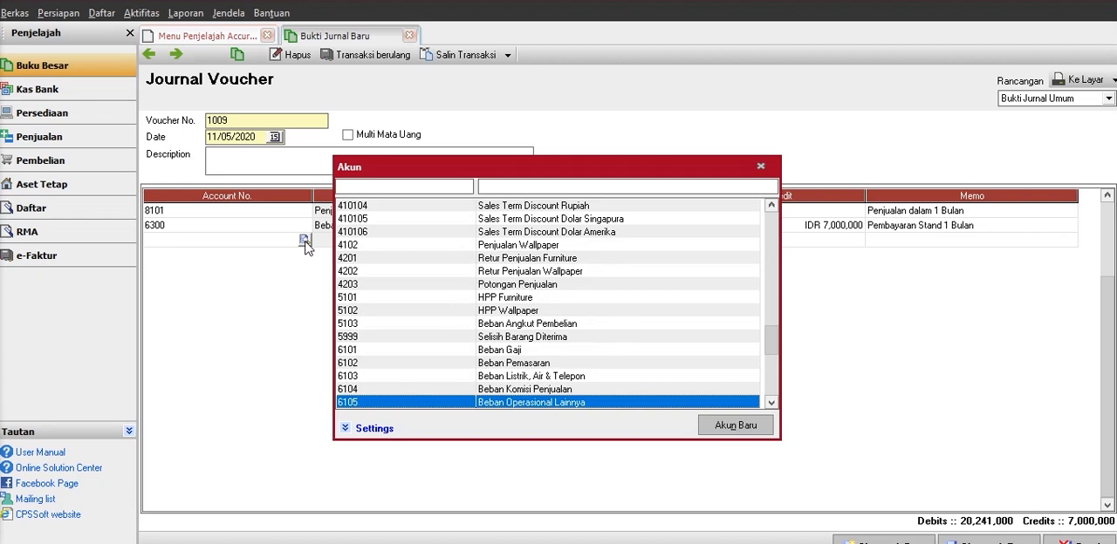
key(Up)
key(Up)
key(Return)
Set the credit amount of the Beban Listrik, Air & Telepon line to IDR 350,000.
key(Tab)
key(Tab)
key(Tab)
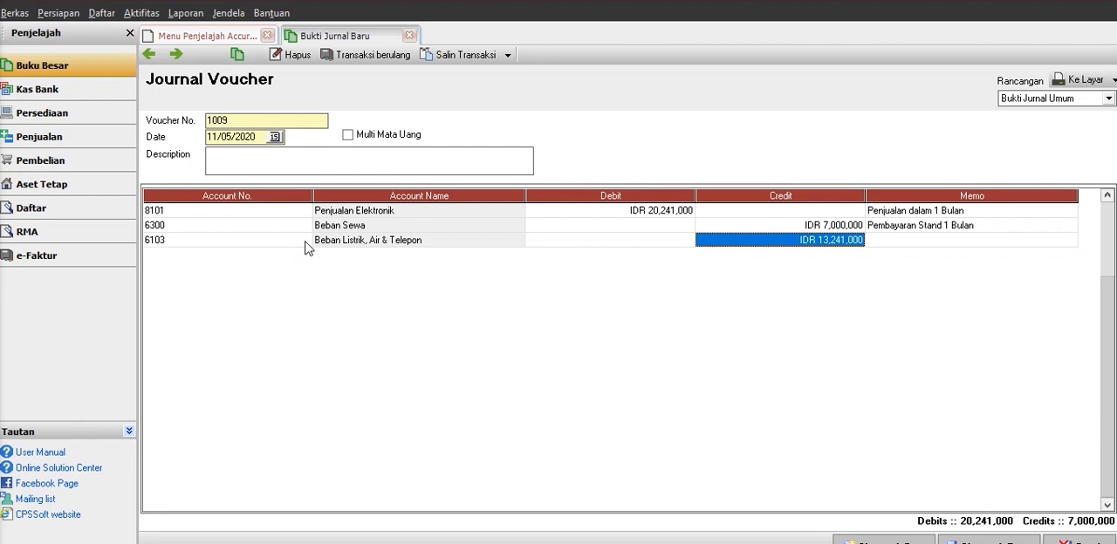
text(350,00)
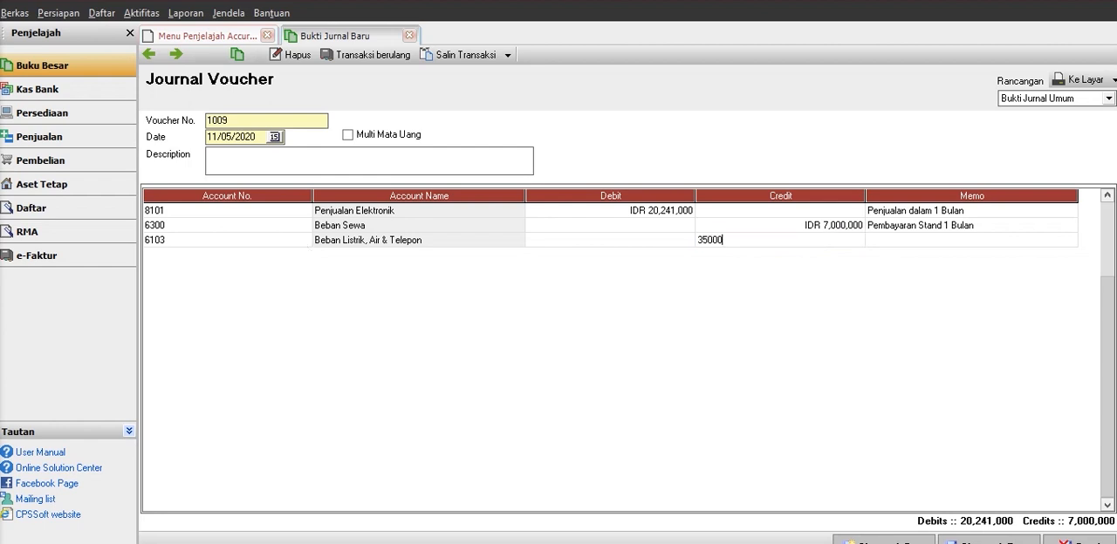
text(0)
key(Tab)
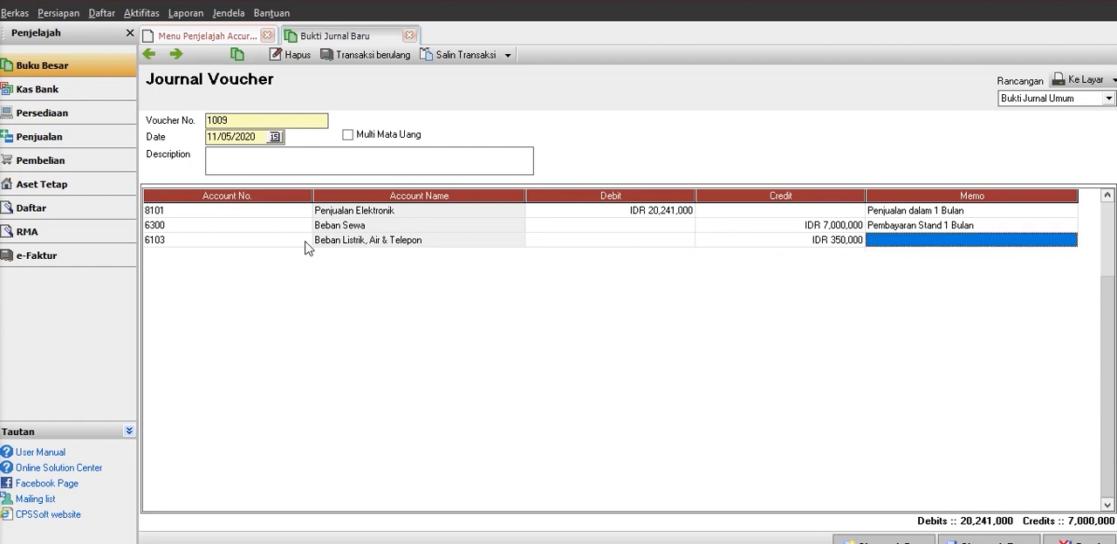
Enter "Pembayaran Listrik Air" as the memo of the Beban Listrik, Air & Telepon line and start a fourth line.
key(Caps_Lock)
text(PE)
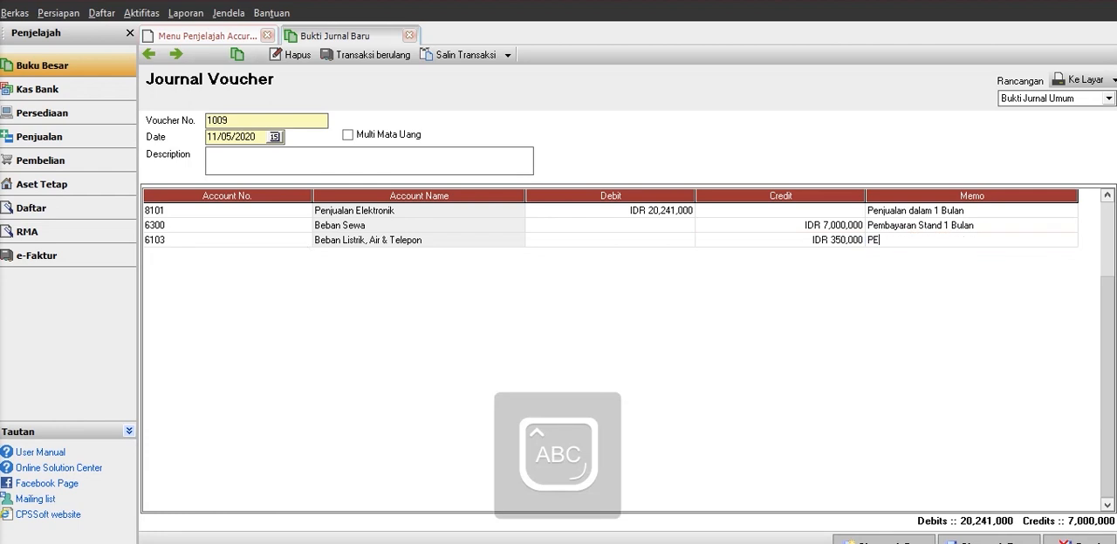
key(Caps_Lock)
text(embayaran)
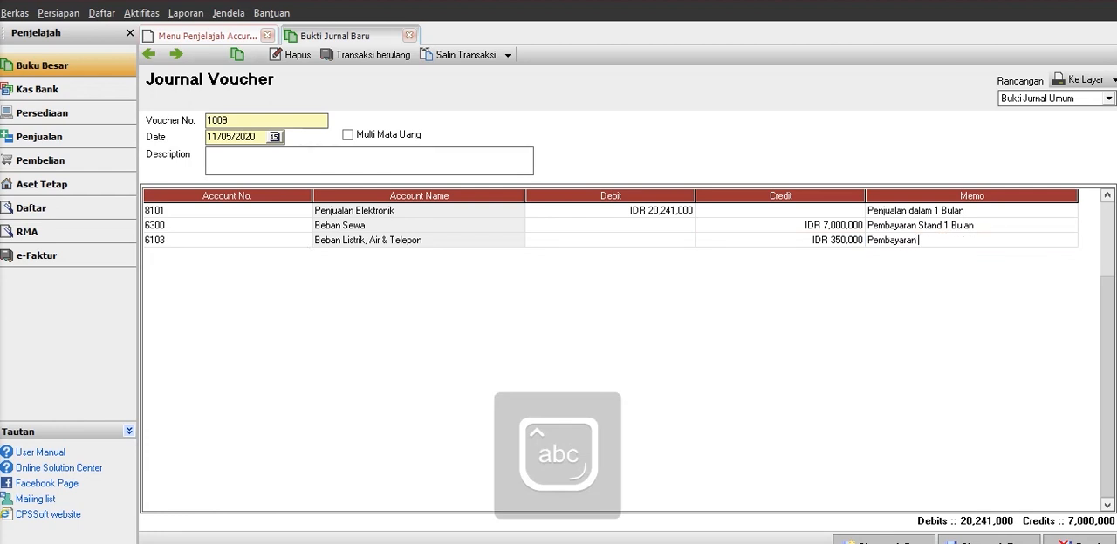
key(Caps_Lock)
text(L)
key(Caps_Lock)
text(istrik)
key(Caps_Lock)
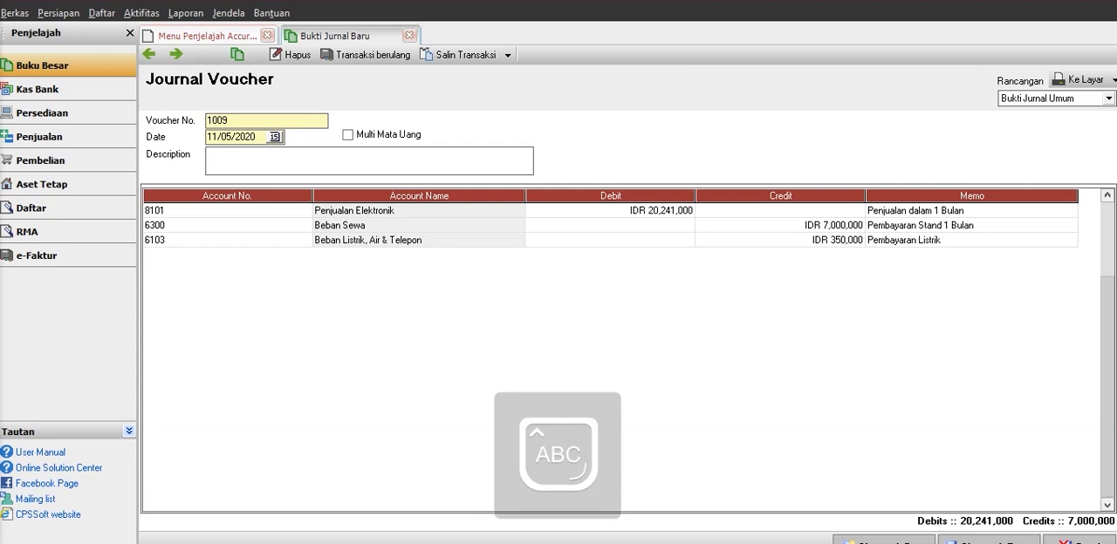
text(A)
key(Caps_Lock)
text(ir)
key(Return)
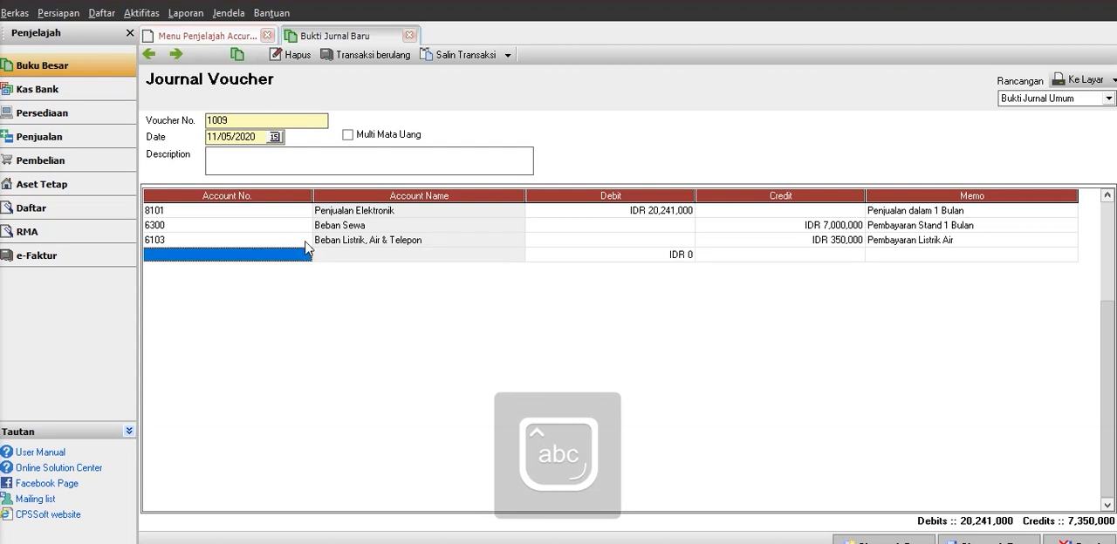
Choose account 8109 Biaya Gaji for the fourth line of the journal voucher.
click(305, 258)
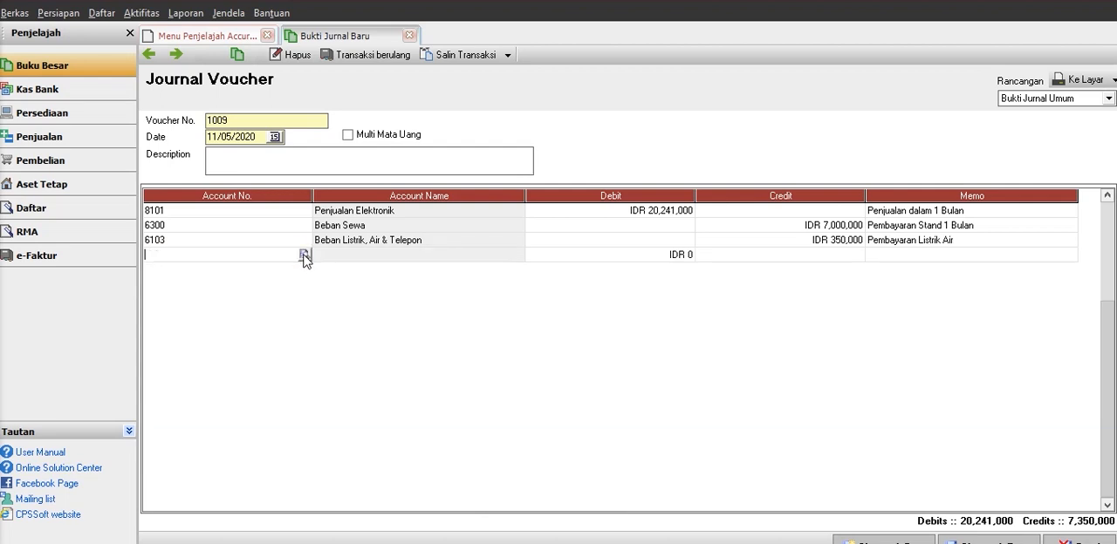
click(304, 255)
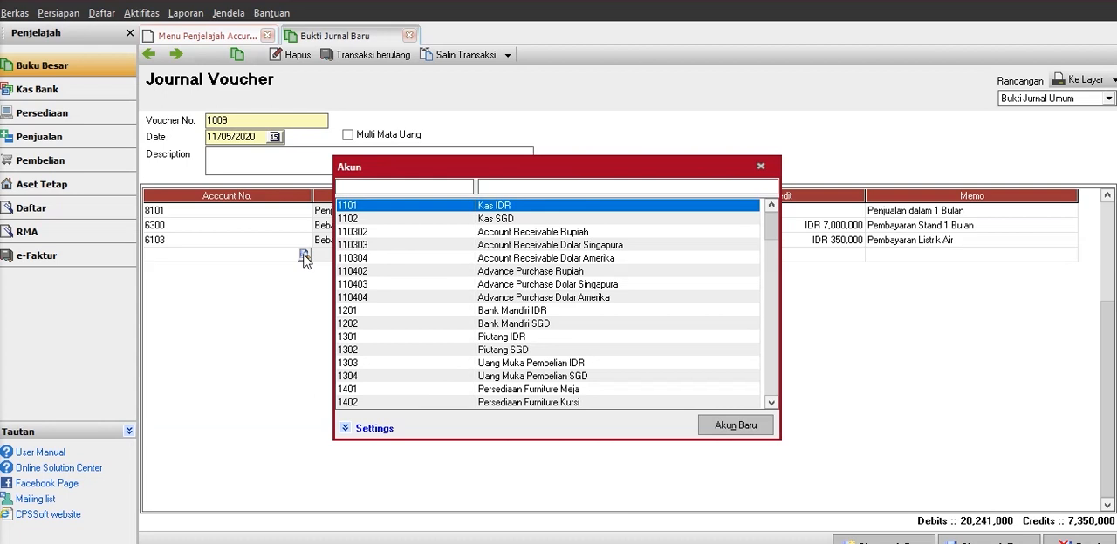
key(Down)
key(Down)
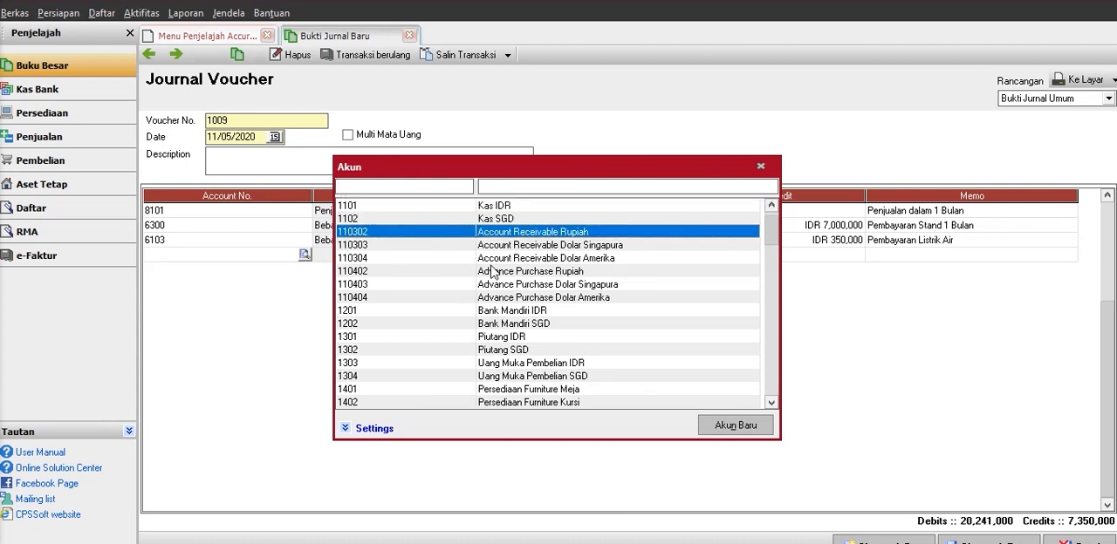
key(Down)
key(Down)
key(Down)
key(Down)
key(Down)
key(Down)
key(Down)
key(Down)
key(Down)
key(Down)
key(Down)
key(Down)
key(Down)
key(Down)
key(Down)
key(Down)
key(Down)
key(Down)
key(Down)
key(Down)
key(Down)
key(Down)
key(Down)
key(Down)
key(Down)
key(Down)
key(Down)
key(Down)
key(Down)
key(Down)
key(Down)
key(Down)
key(Down)
key(Down)
key(Down)
key(Down)
key(Down)
key(Down)
key(Down)
key(Down)
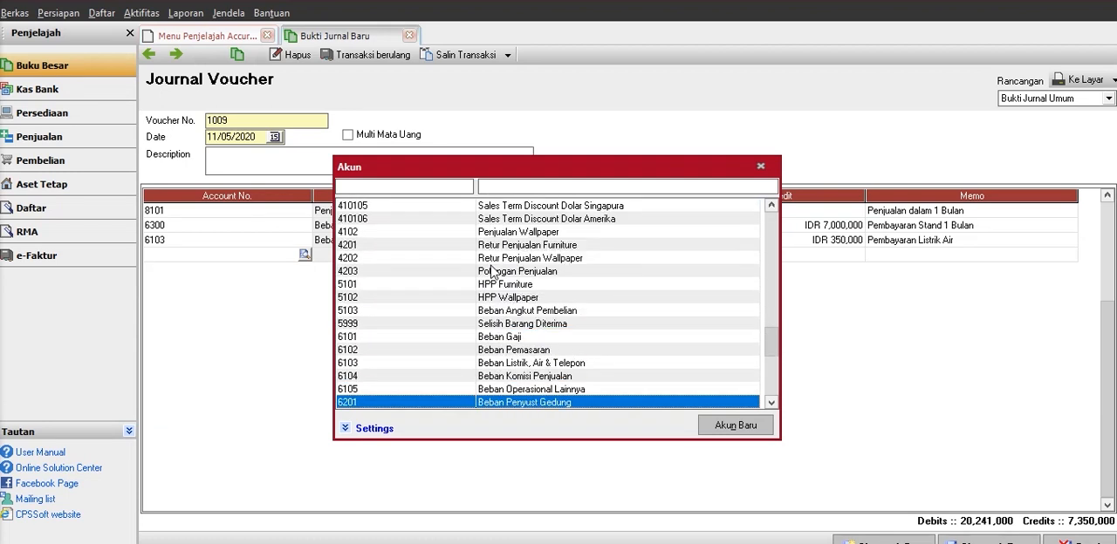
key(Down)
key(Down)
key(Down)
key(Down)
key(Down)
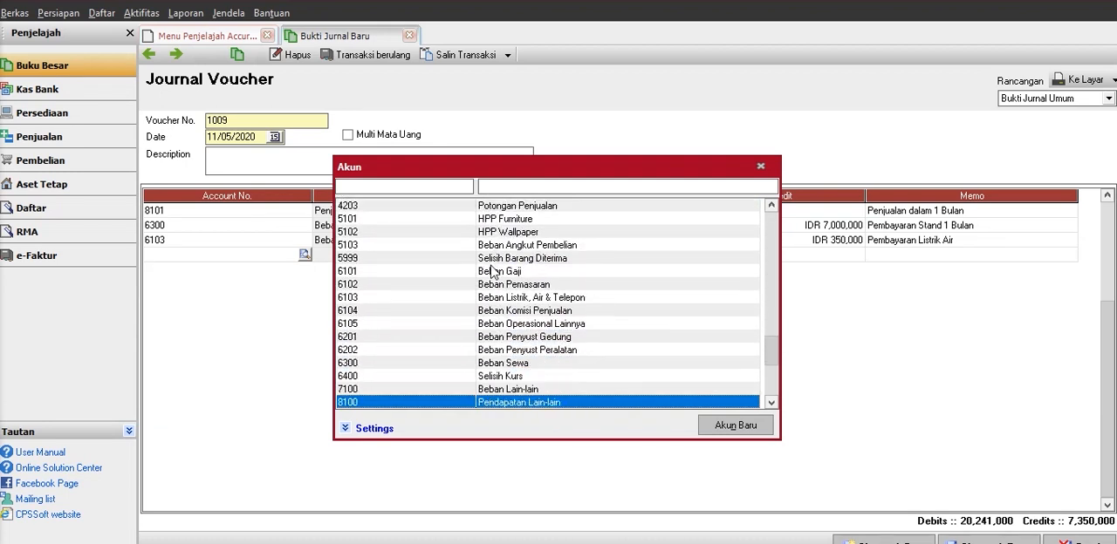
key(Down)
key(Down)
key(Down)
key(Down)
key(Down)
key(Down)
key(Down)
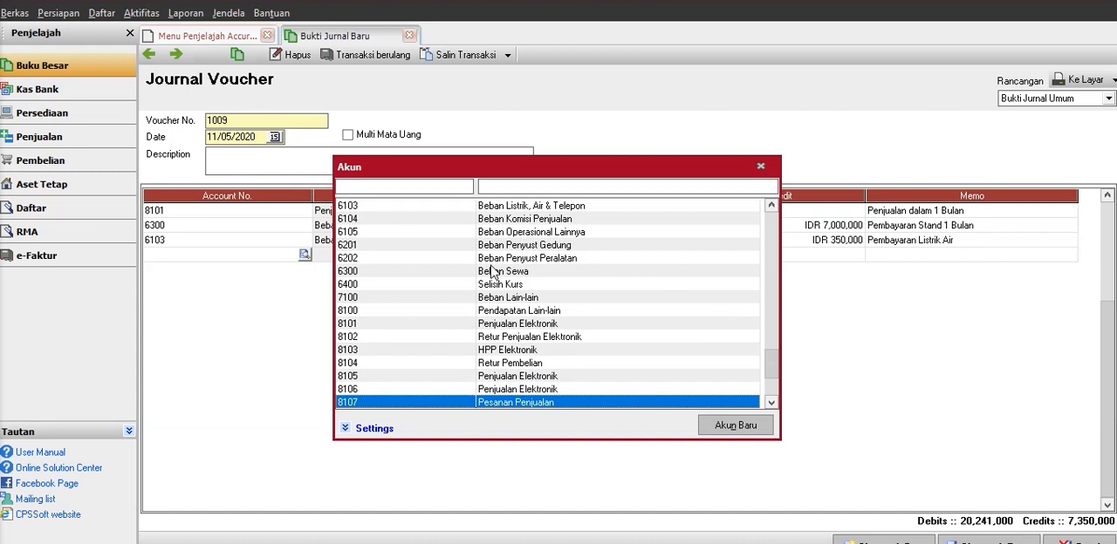
key(Down)
key(Down)
key(Down)
key(Down)
key(Down)
key(Down)
key(Down)
key(Down)
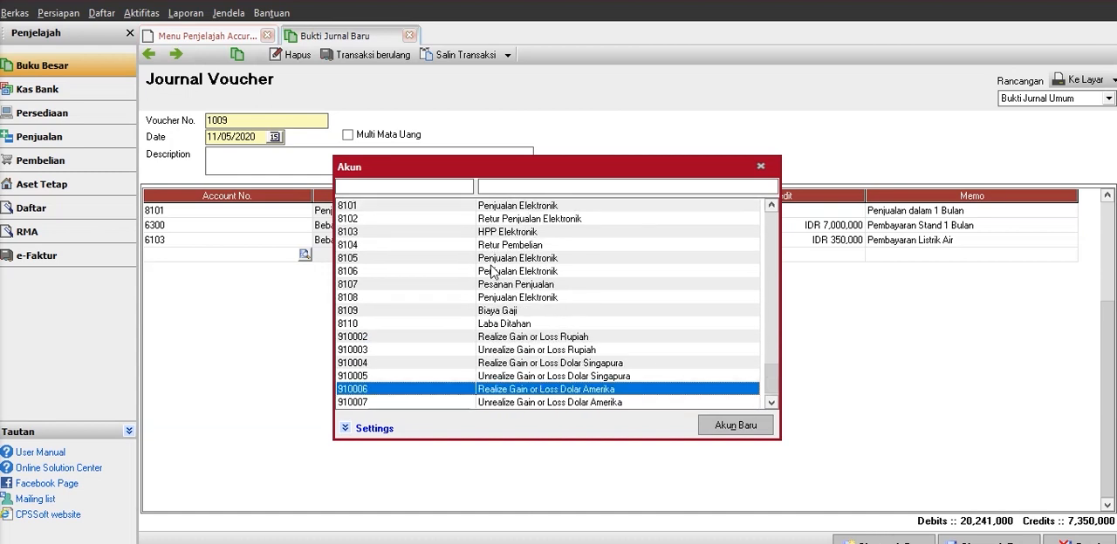
key(Up)
key(Up)
key(Up)
key(Up)
key(Up)
key(Up)
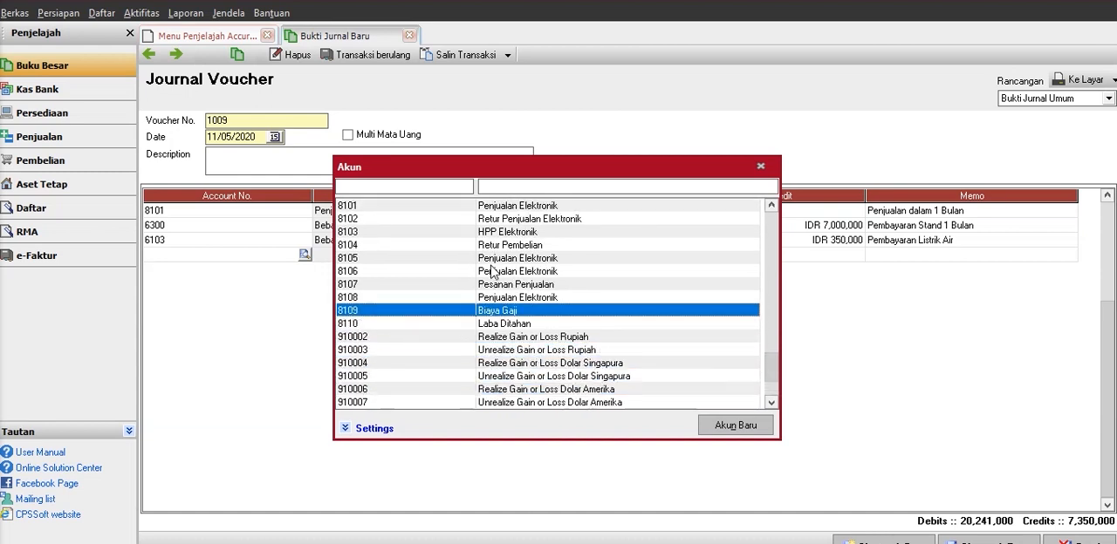
key(Return)
Set the credit amount of the Biaya Gaji line to IDR 5,000,000 and move on to its memo.
click(468, 258)
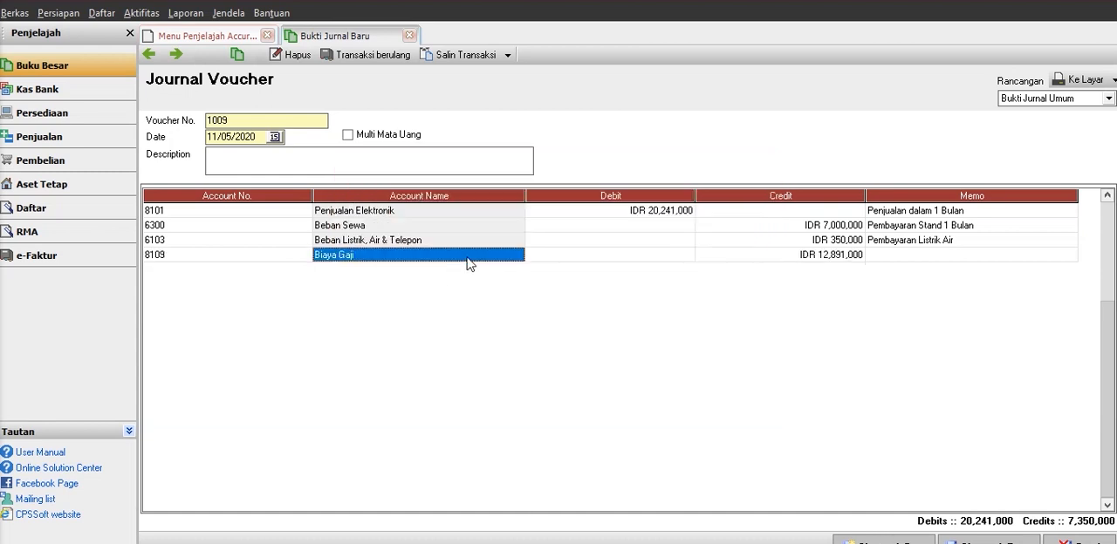
key(Tab)
key(Tab)
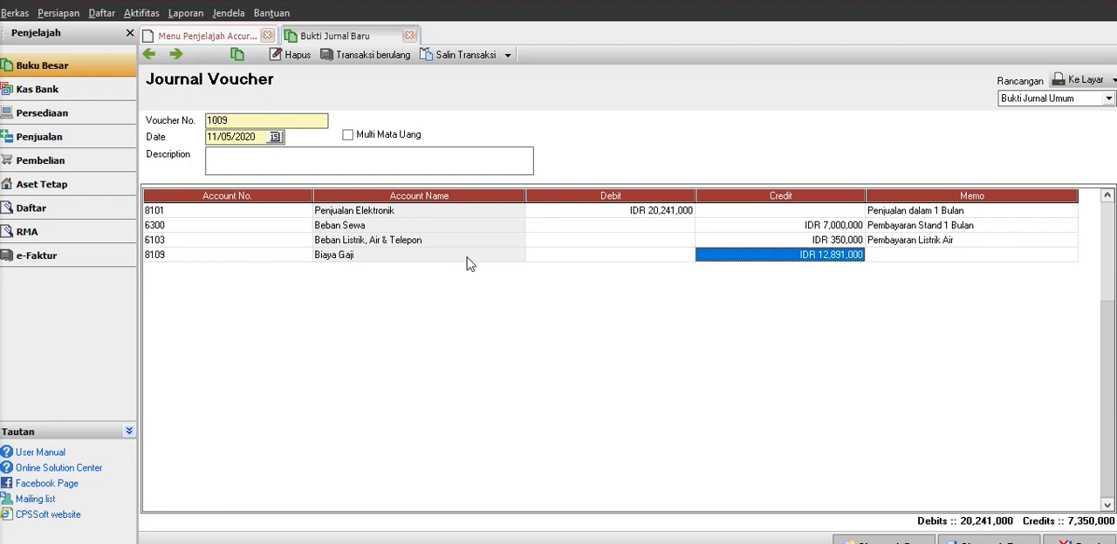
text(5000000)
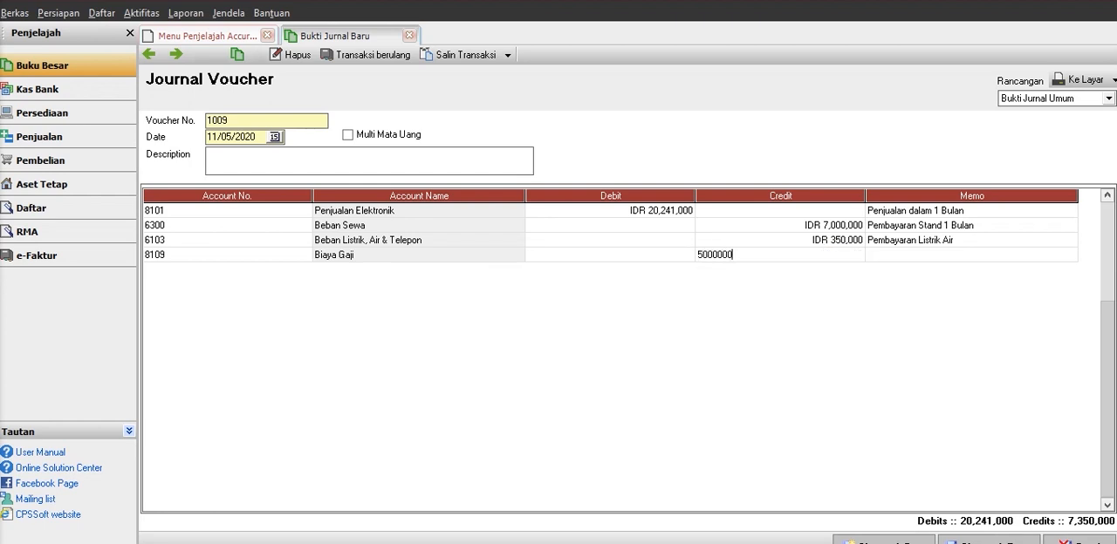
key(Tab)
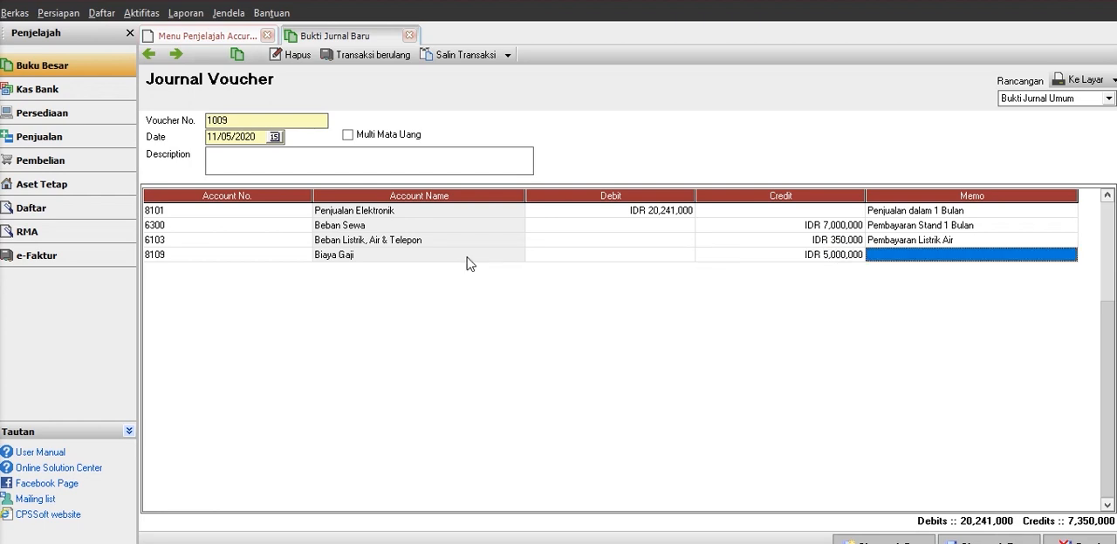
key(Caps_Lock)
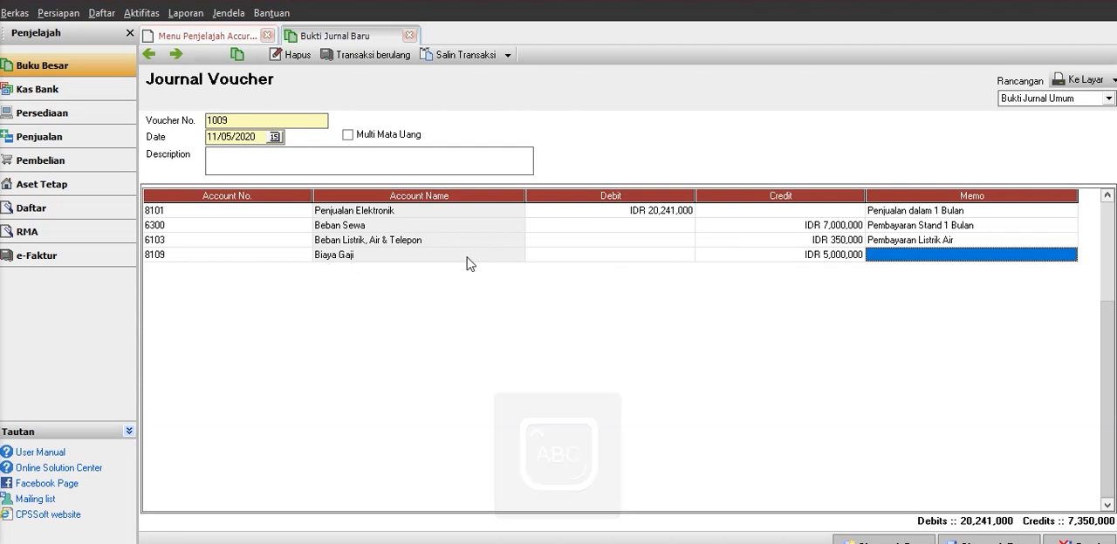
Enter "Biaya Gaji Karyawan" as the memo of the Biaya Gaji line and start a fifth line.
text(B)
key(Caps_Lock)
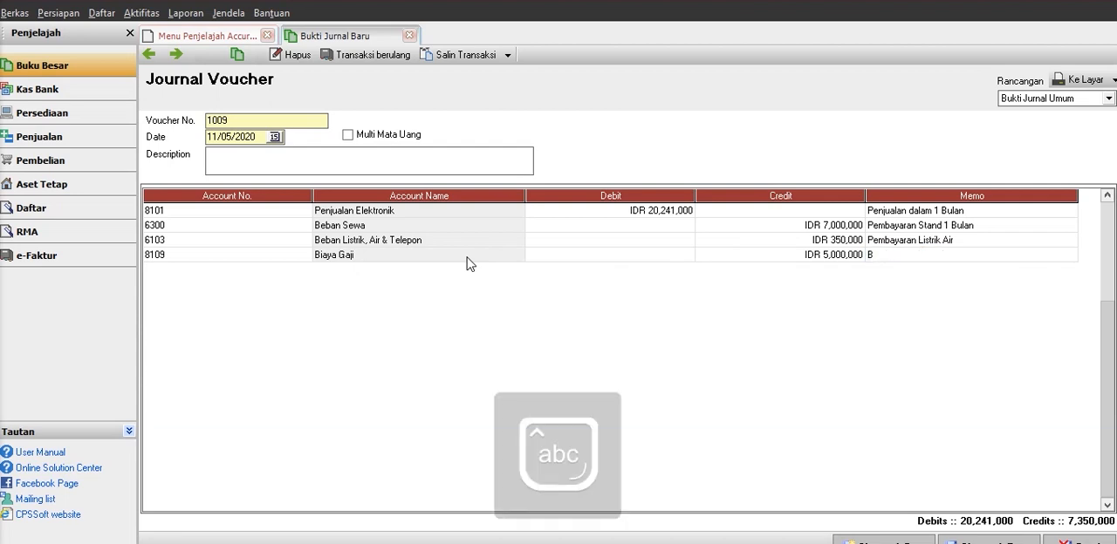
text(iaa Gaji)
key(Caps_Lock)
text(K)
key(Caps_Lock)
key(Left)
key(Left)
key(Left)
key(Left)
key(Left)
key(Left)
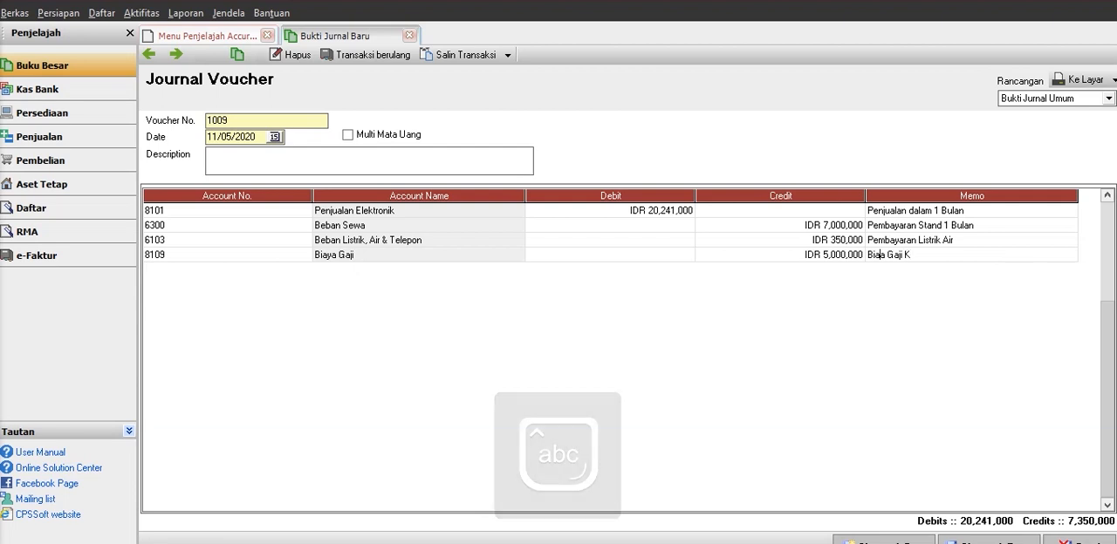
text(yawan)
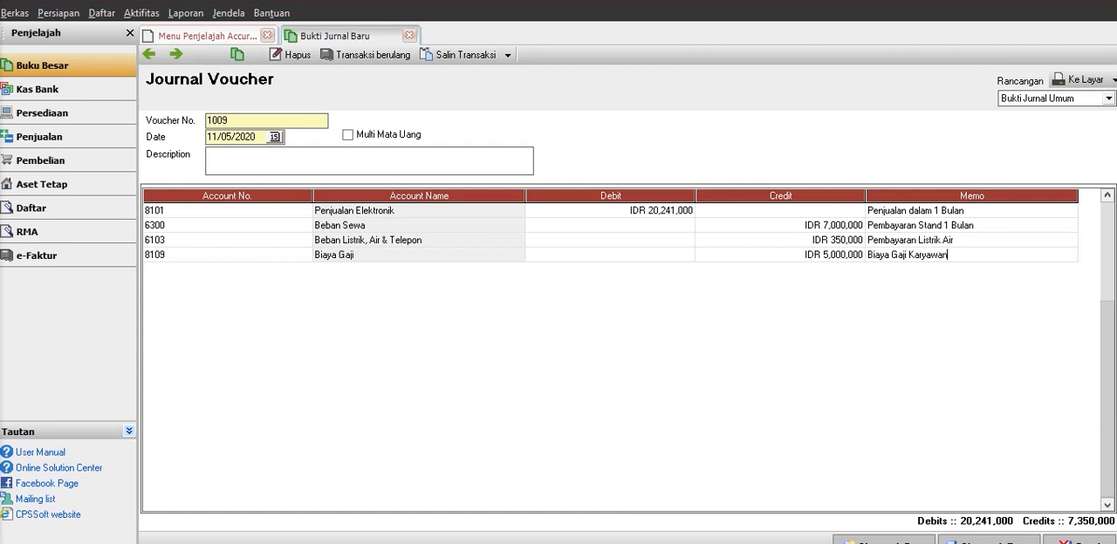
key(Return)
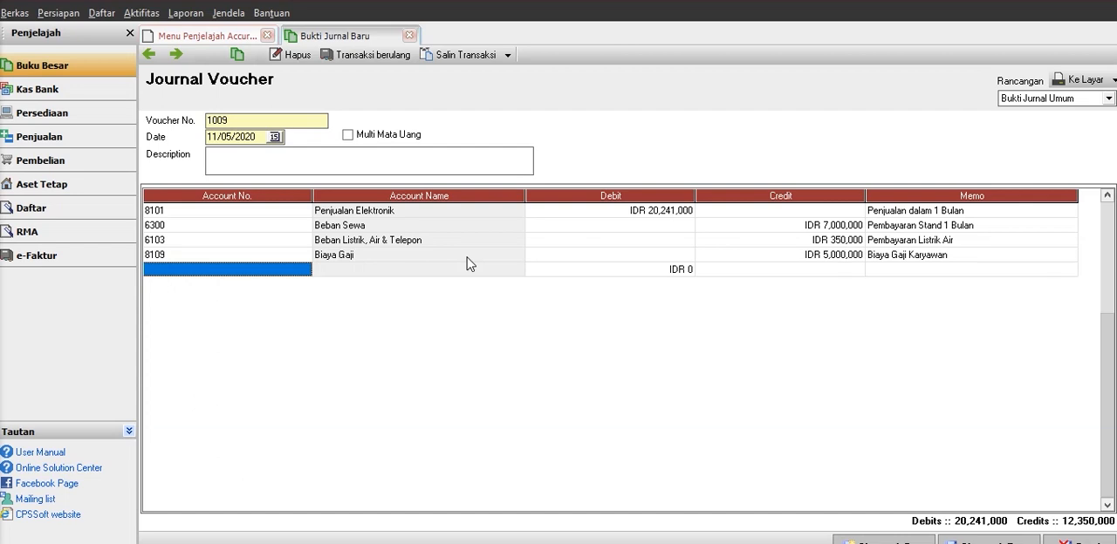
Choose account 8110 Laba Ditahan for the fifth line of the journal voucher.
click(305, 275)
click(306, 269)
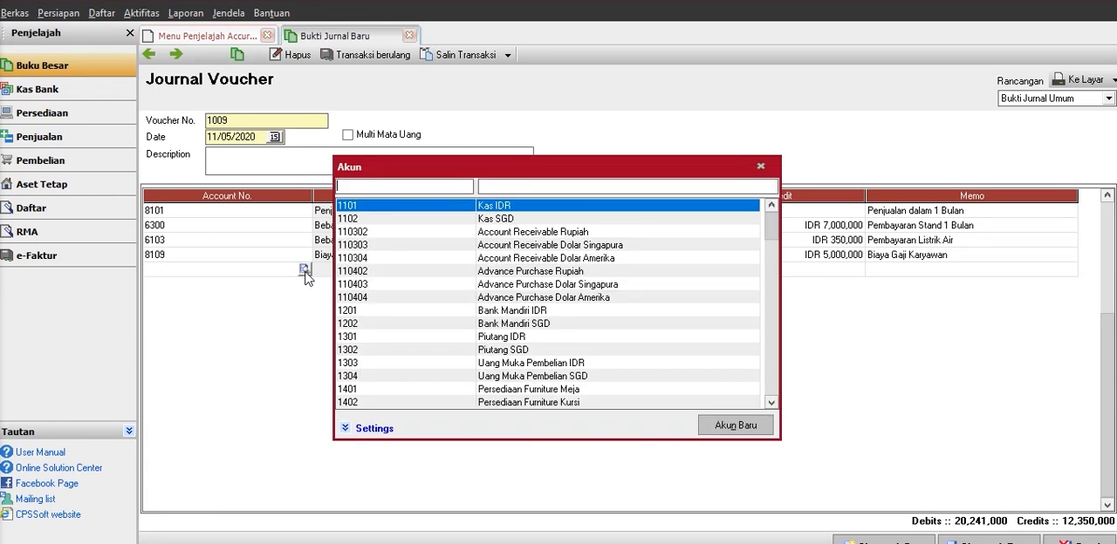
key(Down)
key(Down)
key(Down)
key(Down)
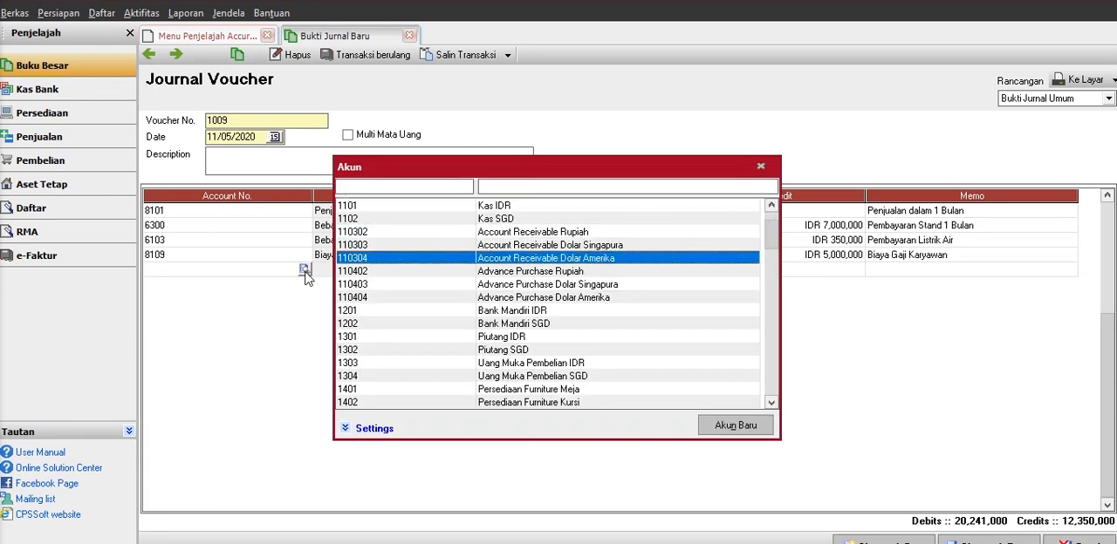
key(Down)
key(Down)
key(Down)
key(Down)
key(Down)
key(Down)
key(Down)
key(Down)
key(Down)
key(Down)
key(Down)
key(Down)
key(Down)
key(Down)
key(Down)
key(Down)
key(Down)
key(Down)
key(Down)
key(Down)
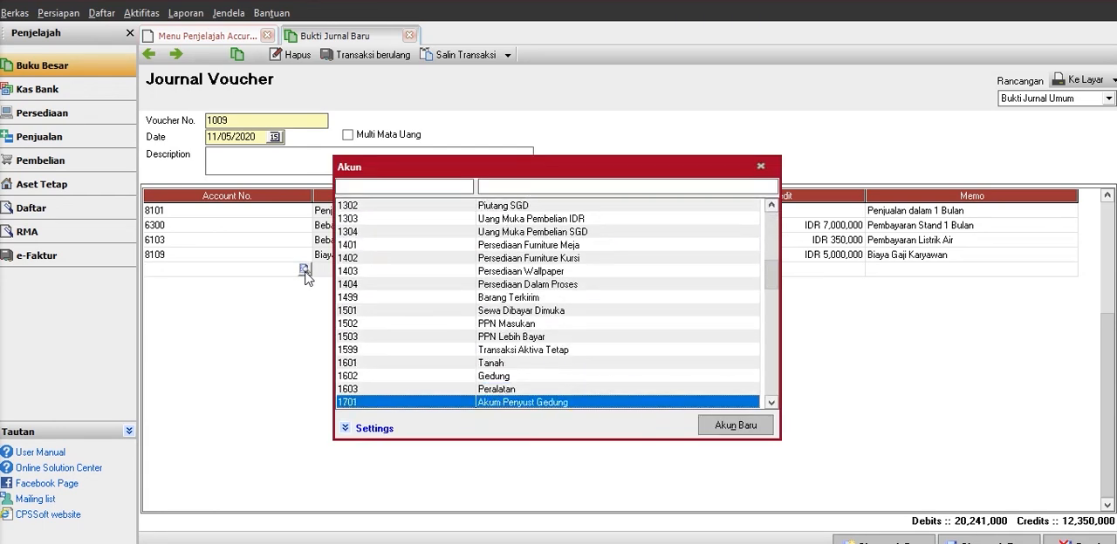
key(Down)
key(Down)
key(Down)
key(Down)
key(Down)
key(Down)
key(Down)
key(Down)
key(Down)
key(Down)
key(Down)
key(Down)
key(Down)
key(Down)
key(Down)
key(Down)
key(Down)
key(Down)
key(Down)
key(Down)
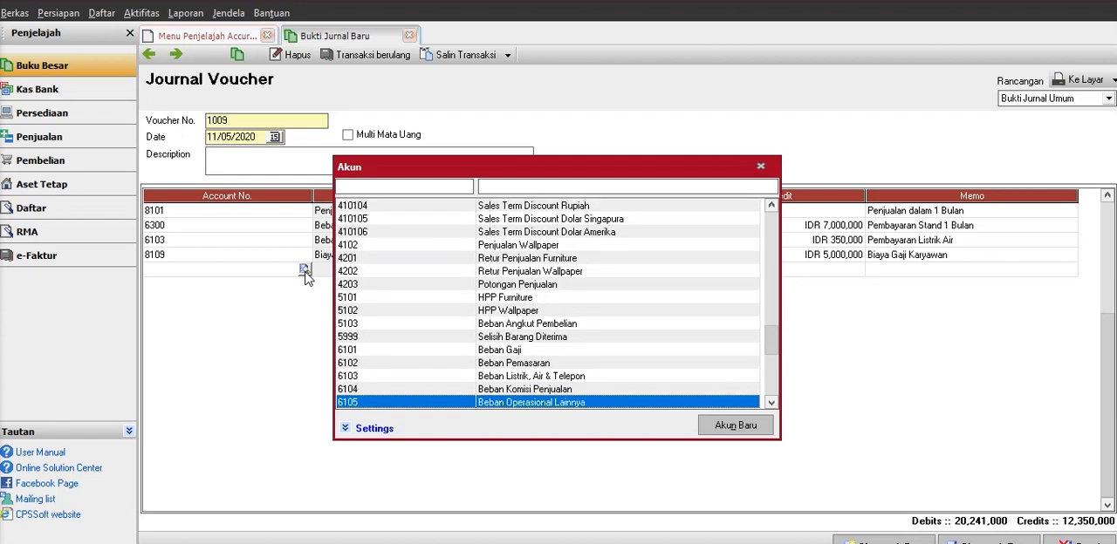
key(Down)
key(Down)
key(Down)
key(Down)
key(Down)
key(Down)
key(Down)
key(Down)
key(Down)
key(Down)
key(Down)
key(Down)
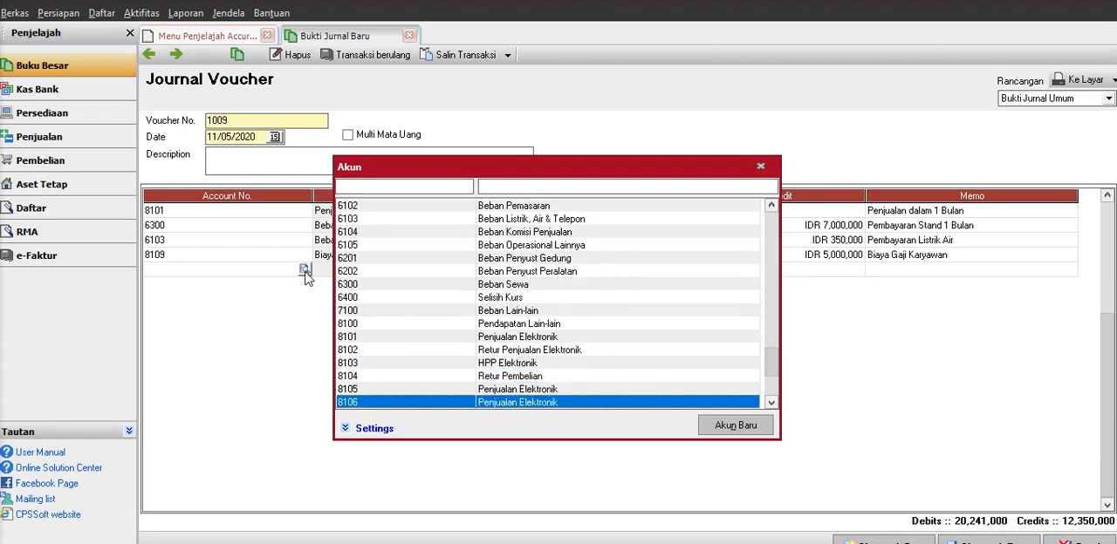
key(Down)
key(Down)
key(Down)
key(Down)
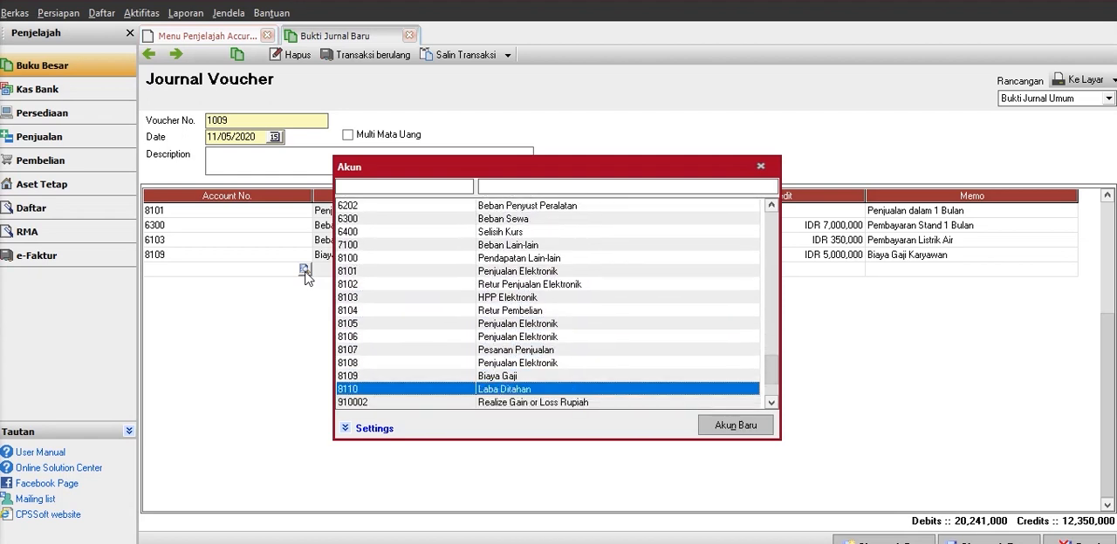
key(Return)
Keep the IDR 7,891,000 credit on the Laba Ditahan line and enter "Laba Bersih" as its memo.
key(Tab)
key(Tab)
key(Tab)
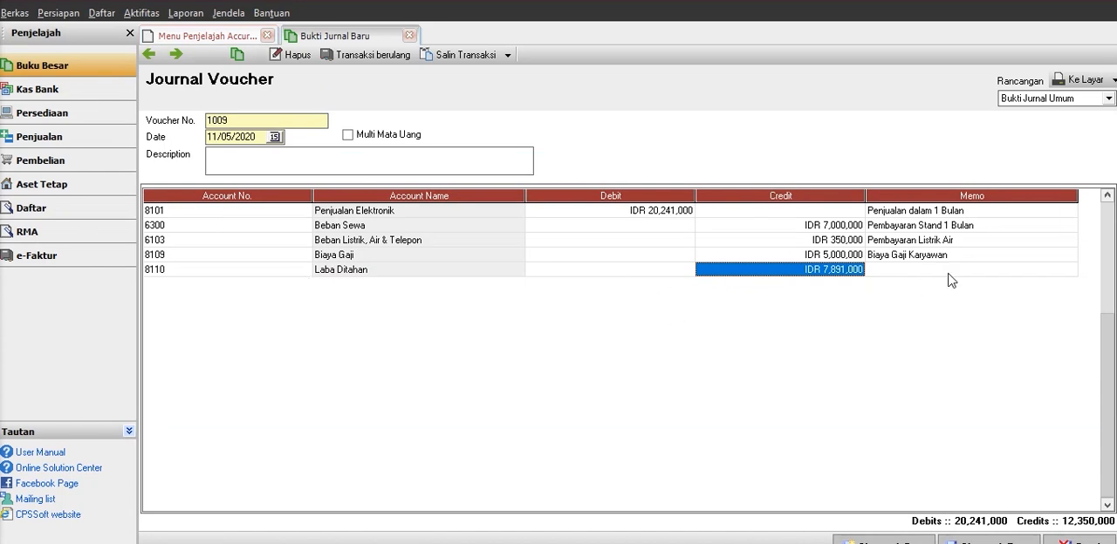
click(920, 270)
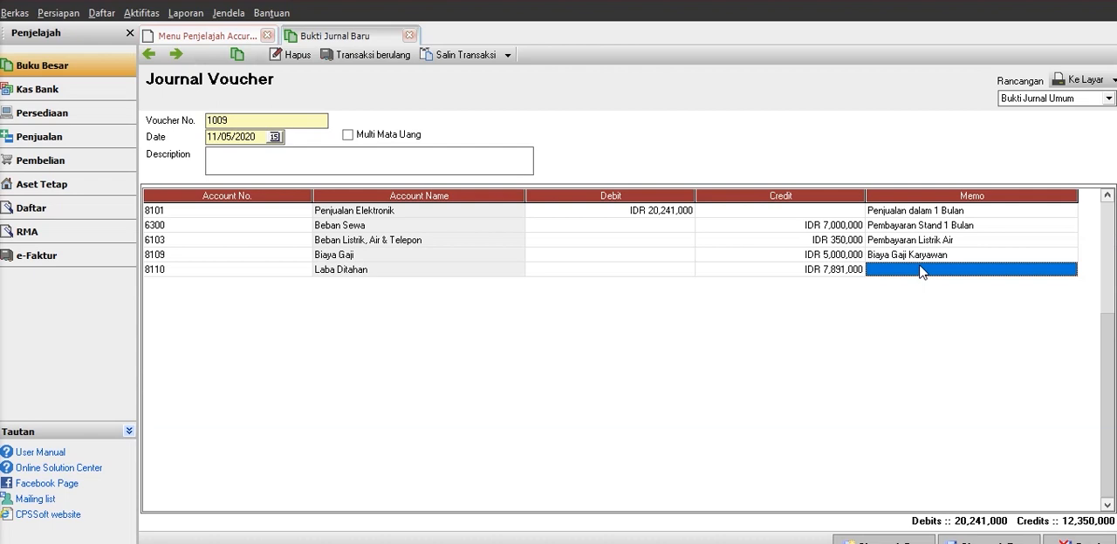
text(Laba)
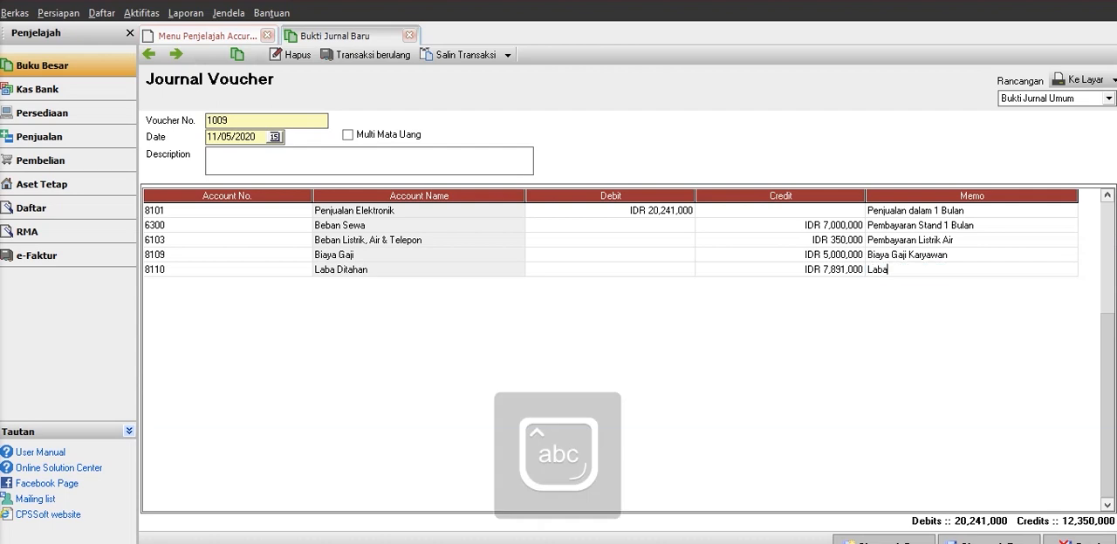
text( Bersih)
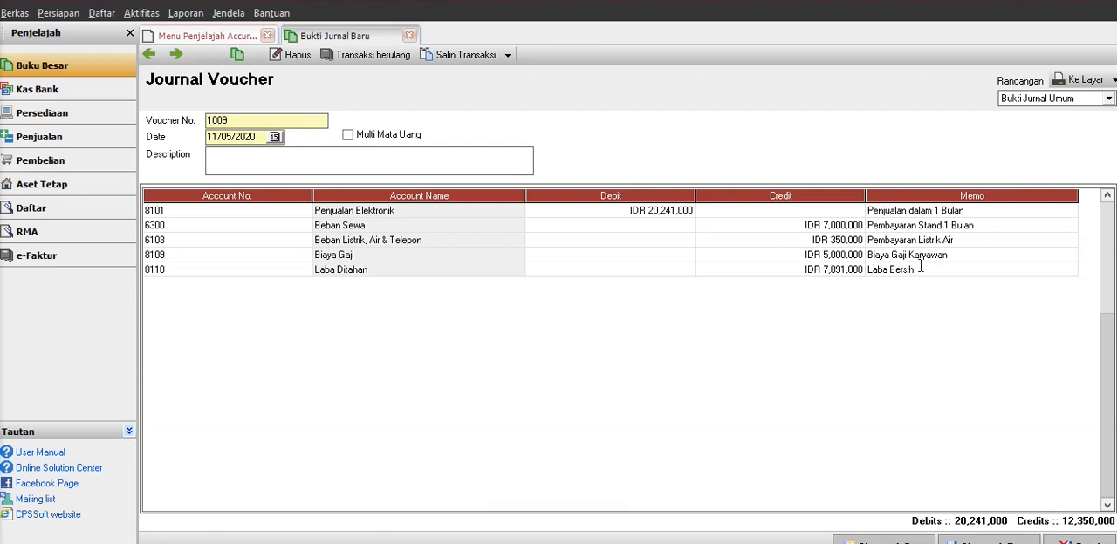
click(281, 259)
click(281, 271)
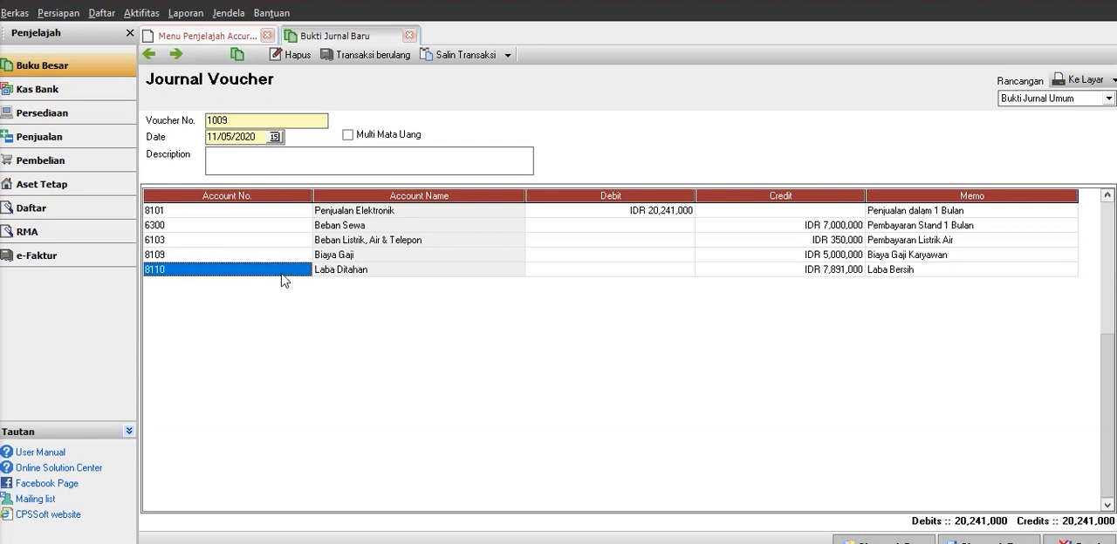
click(963, 274)
key(Tab)
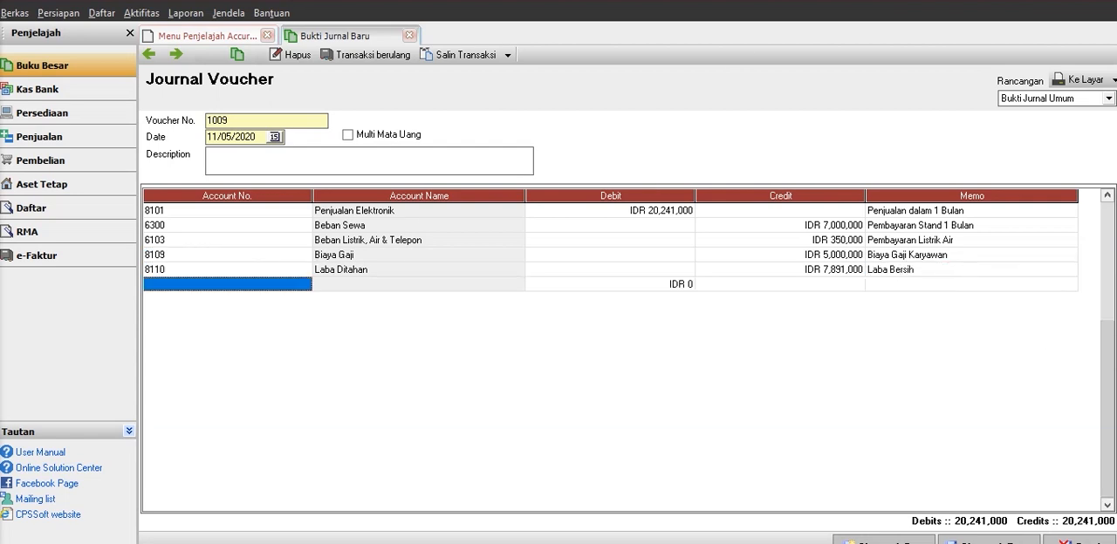
click(308, 282)
click(305, 283)
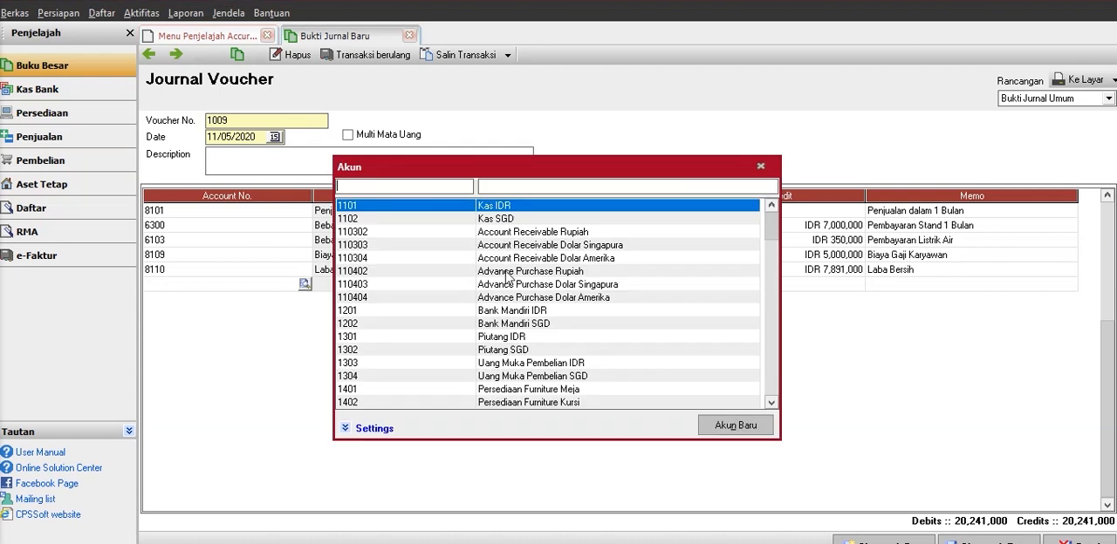
key(Down)
key(Down)
key(Down)
key(Down)
key(Down)
key(Down)
key(Down)
key(Down)
key(Down)
key(Down)
key(Down)
key(Down)
key(Down)
key(Down)
key(Down)
key(Down)
key(Down)
key(Down)
key(Down)
key(Down)
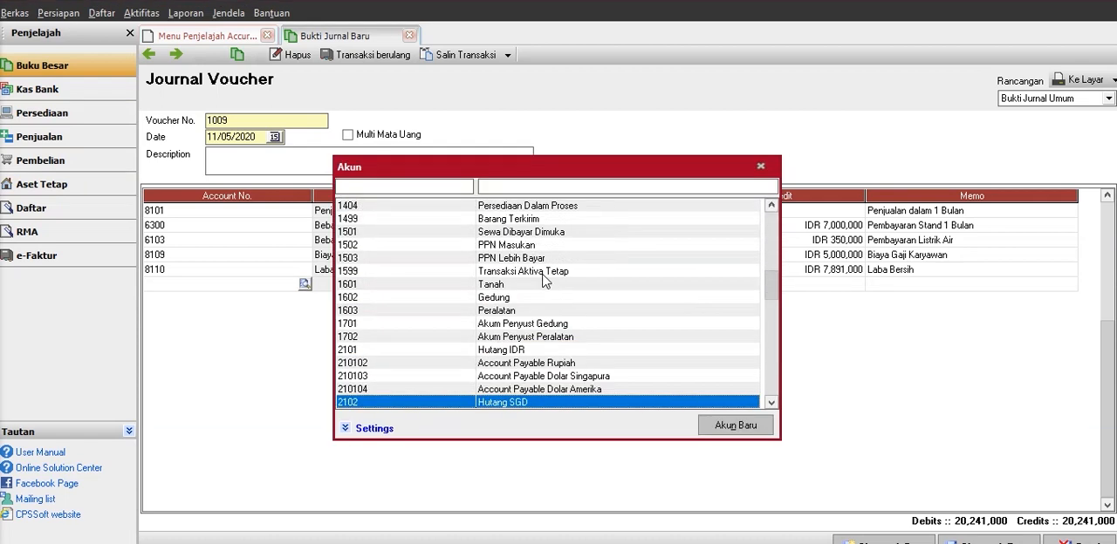
key(Down)
key(Down)
key(Down)
key(Down)
key(Down)
key(Down)
key(Down)
key(Down)
key(Down)
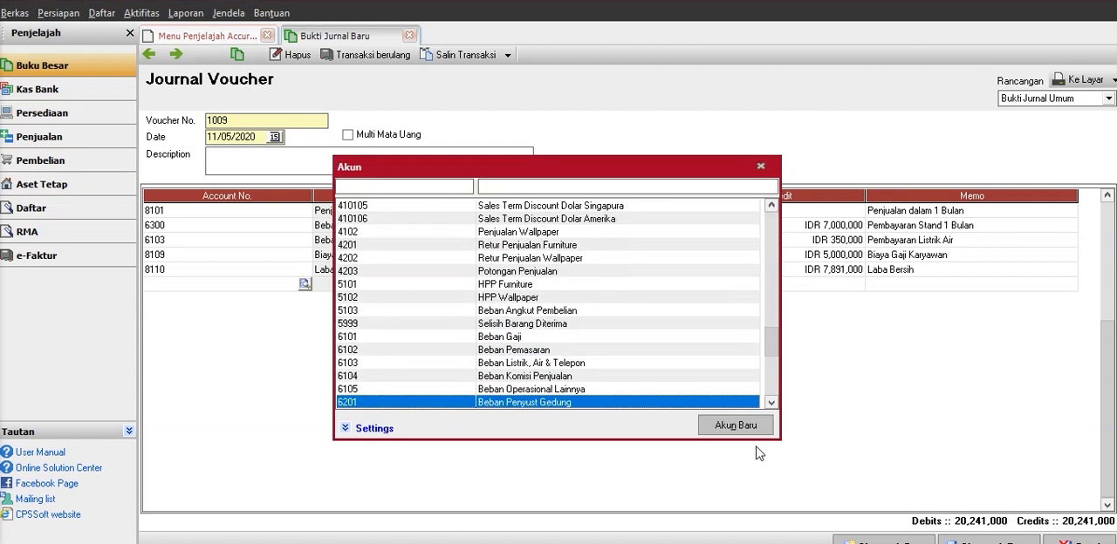
click(735, 426)
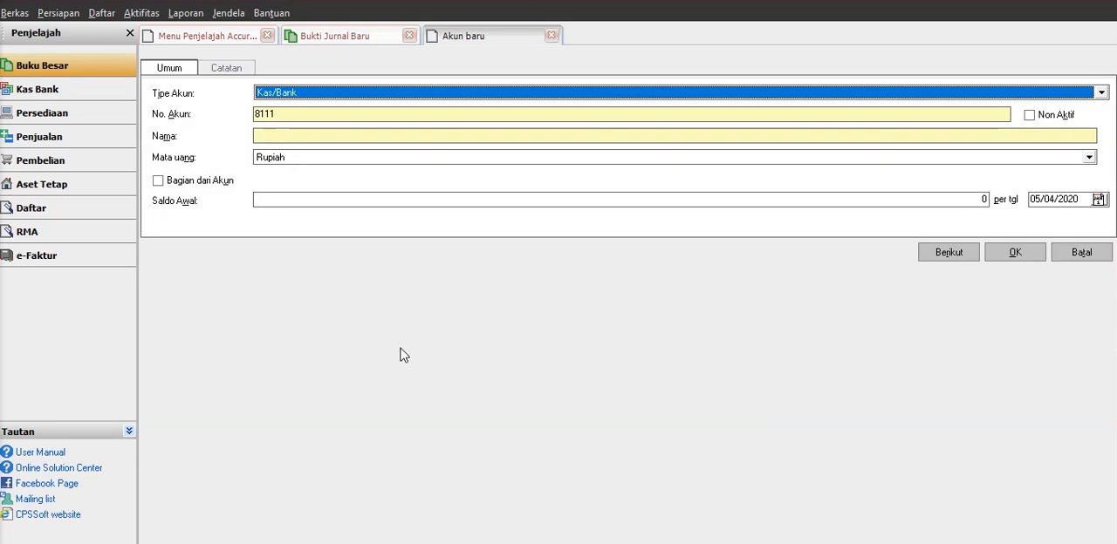
click(347, 93)
key(Down)
key(Down)
key(Down)
key(Down)
key(Down)
key(Down)
key(Down)
key(Down)
key(Down)
key(Down)
key(Down)
key(Down)
key(Down)
key(Down)
key(Down)
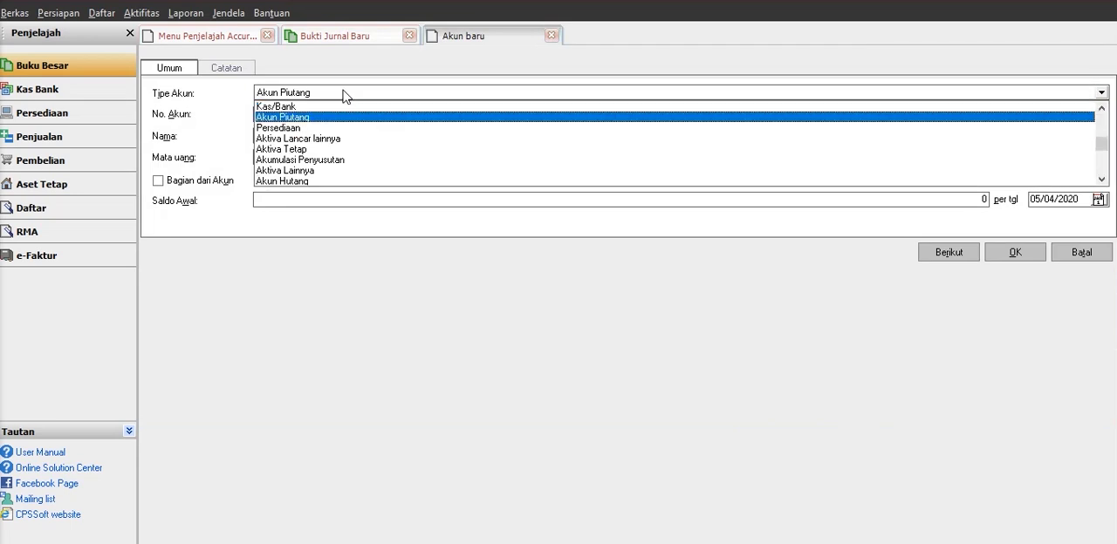
click(363, 256)
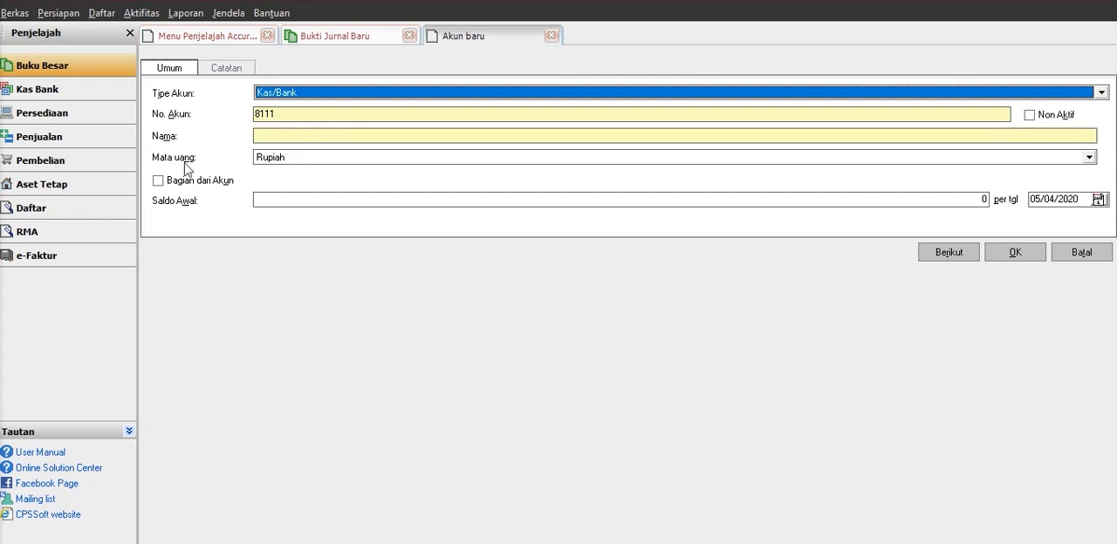
click(217, 71)
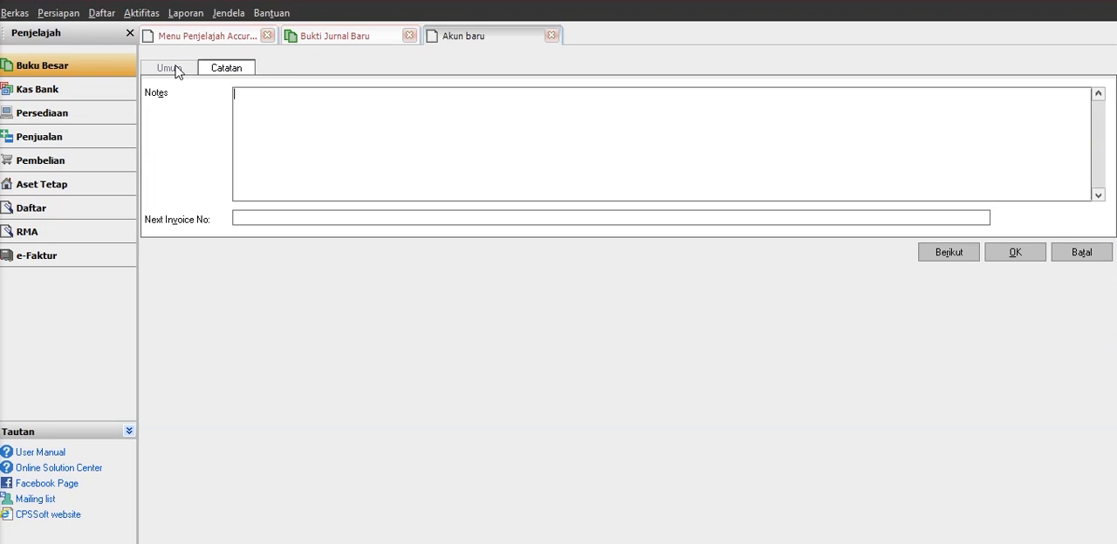
click(1015, 253)
click(552, 36)
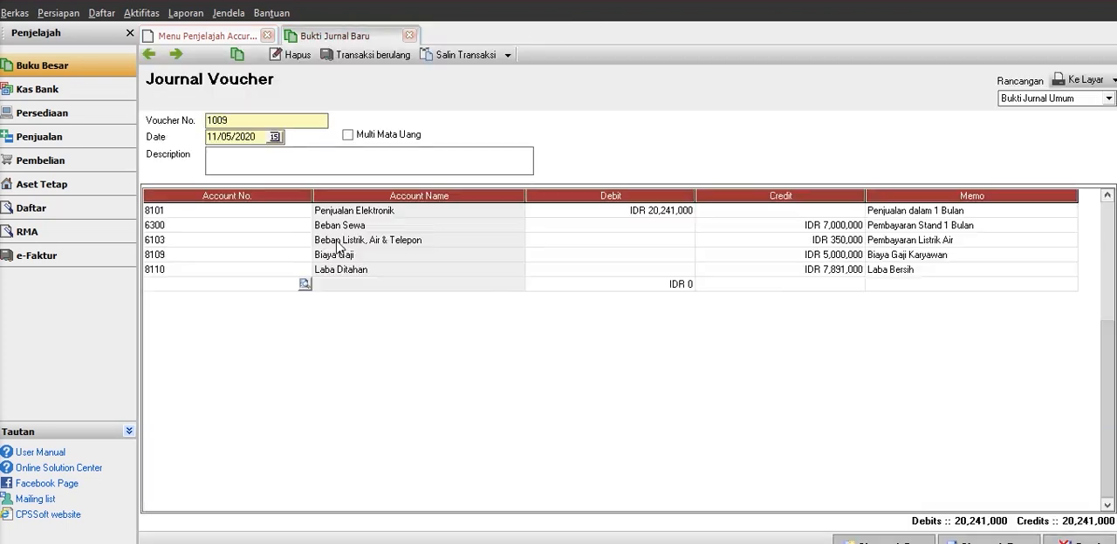
Discard the empty sixth line, then save and close the journal voucher.
click(887, 270)
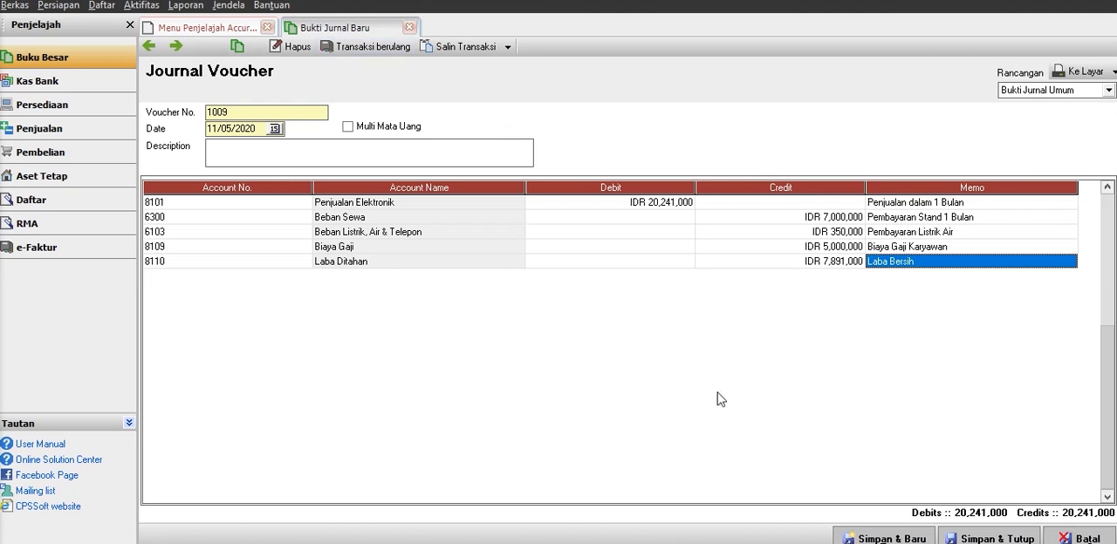
click(995, 539)
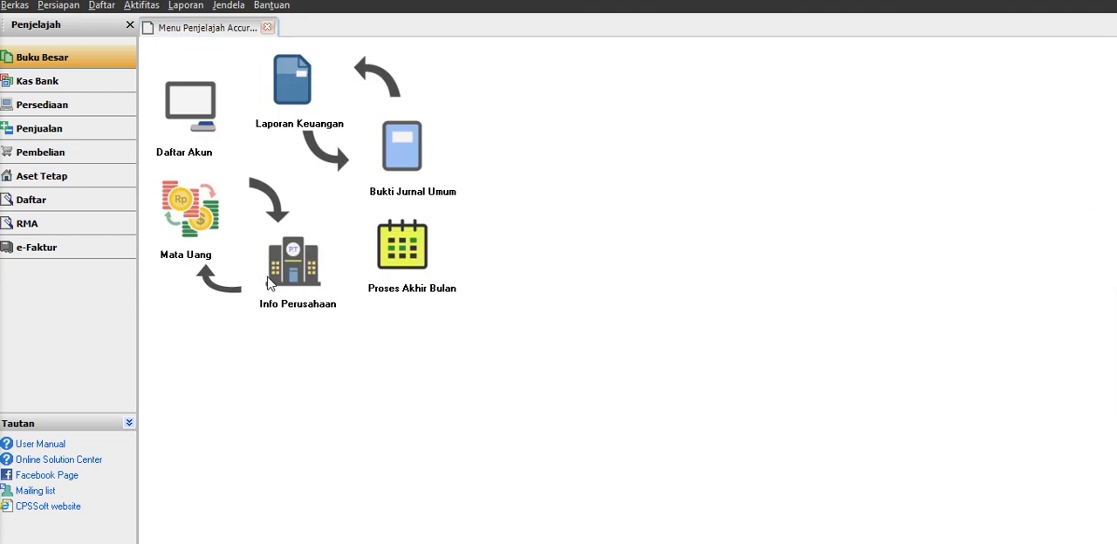
Generate the Bukti Jurnal Umum report from the Buku Besar category for 01/05/2020 to 11/05/2020.
click(303, 99)
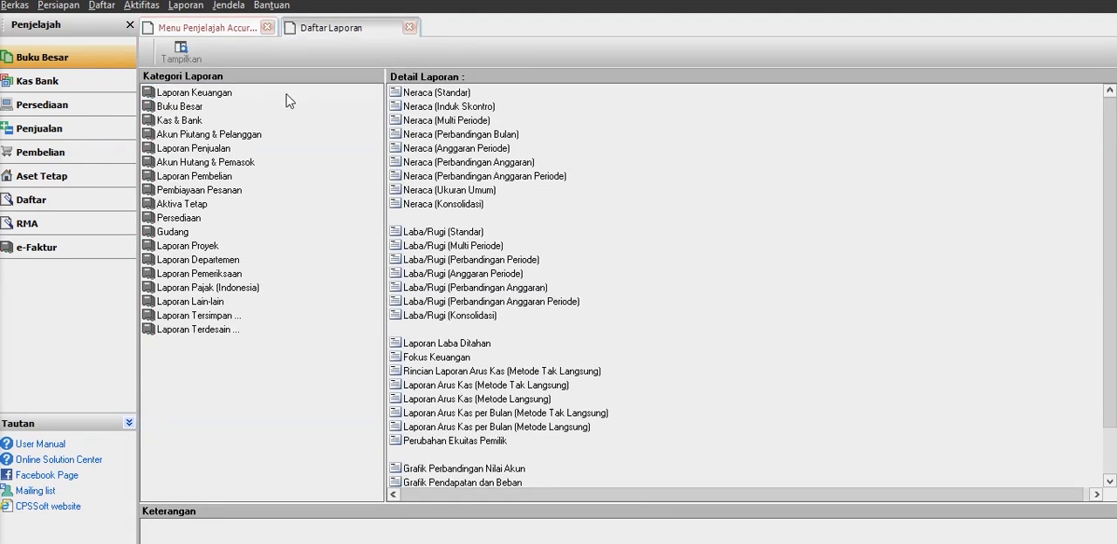
click(181, 107)
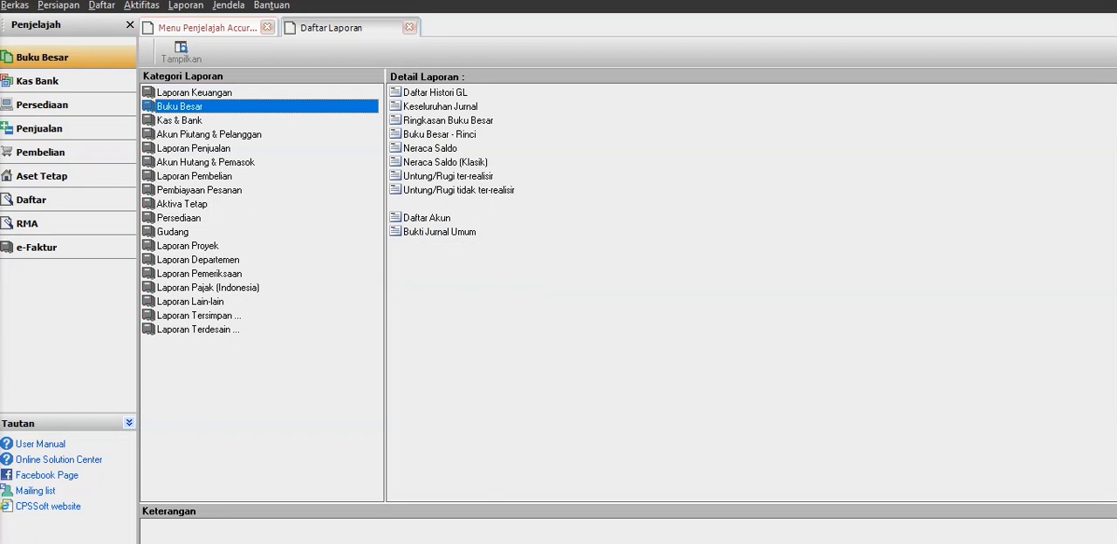
click(407, 232)
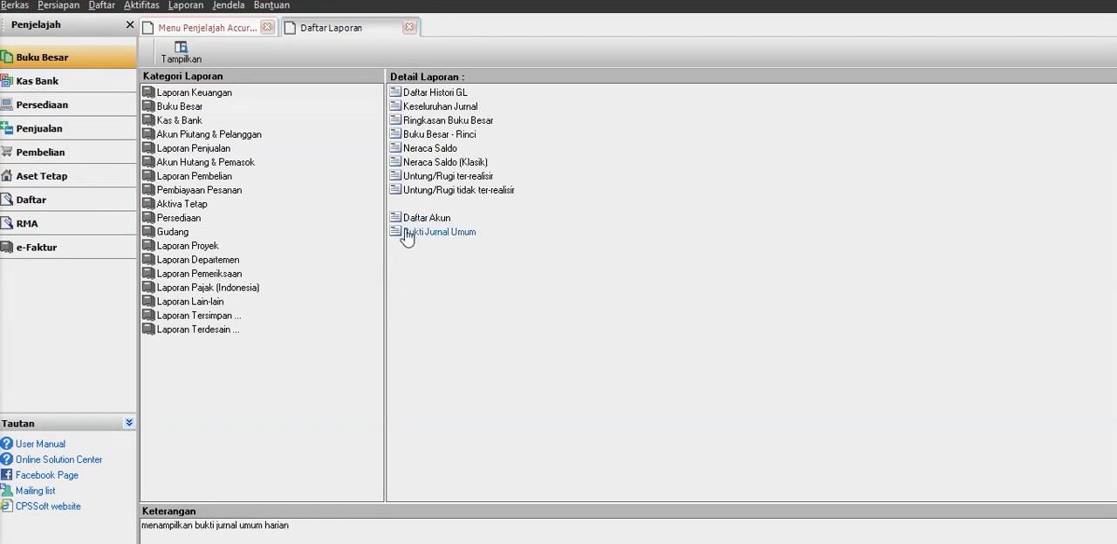
double_click(420, 227)
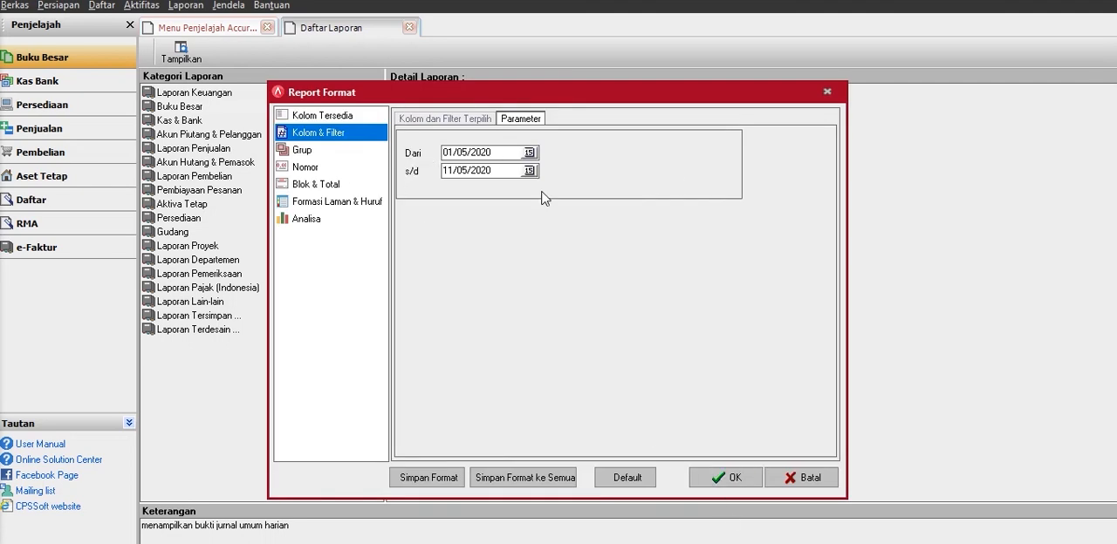
click(726, 479)
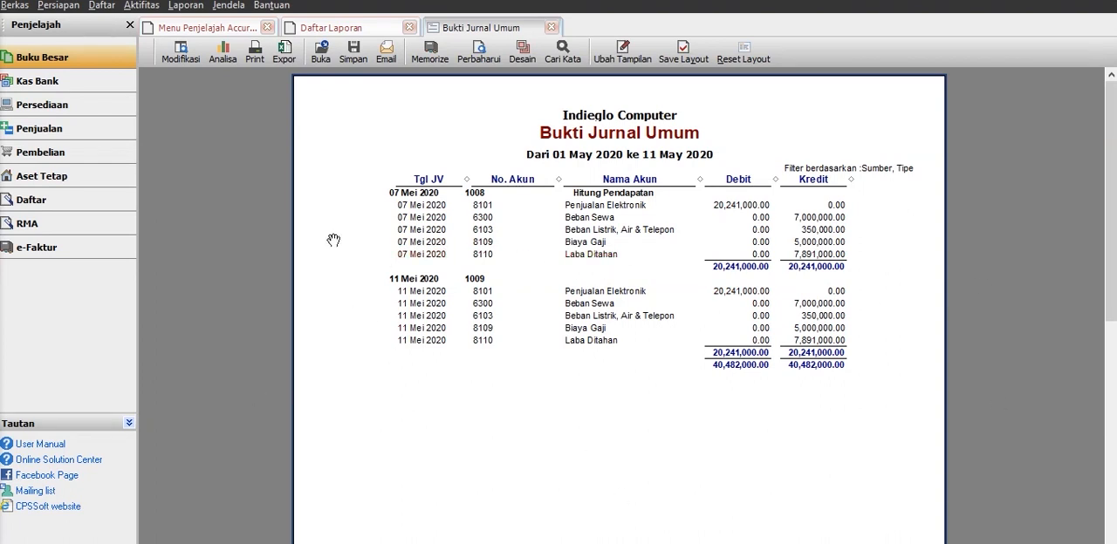
Review the Bukti Jurnal Umum report's voucher entries, debits and credits through to the end of the page.
click(348, 26)
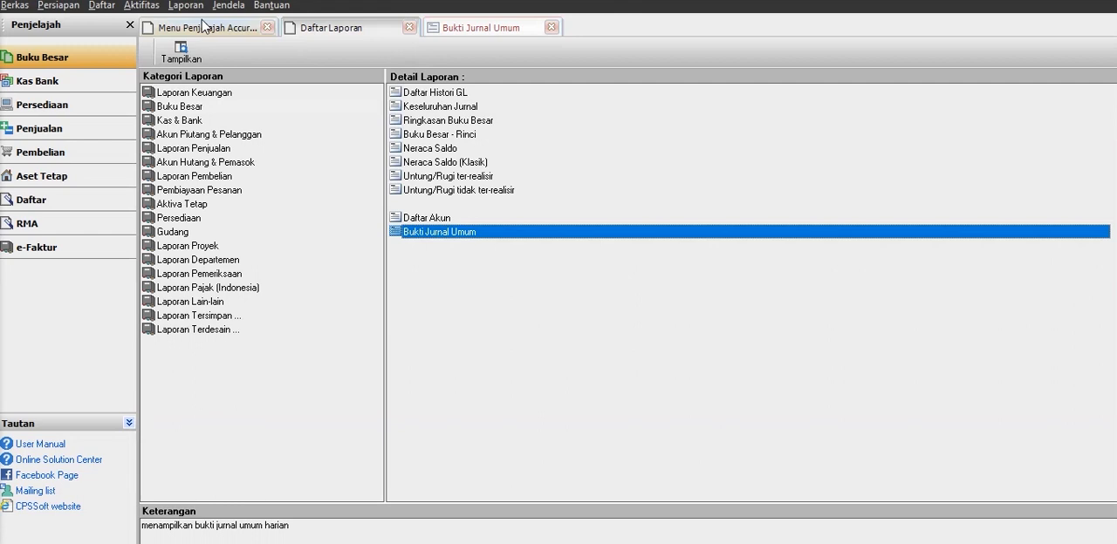
click(203, 24)
click(458, 30)
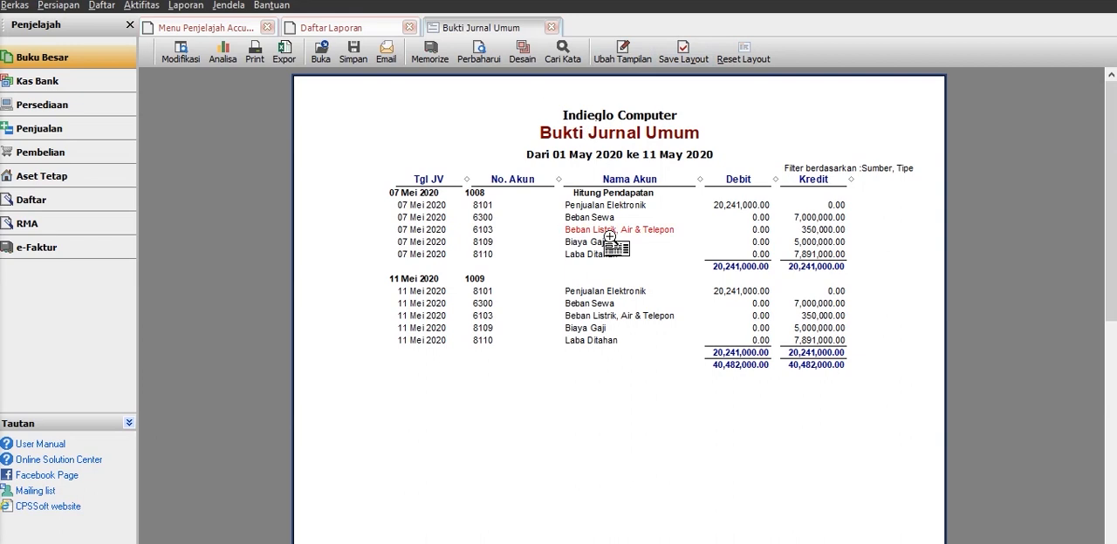
scroll(615, 253, down, 8)
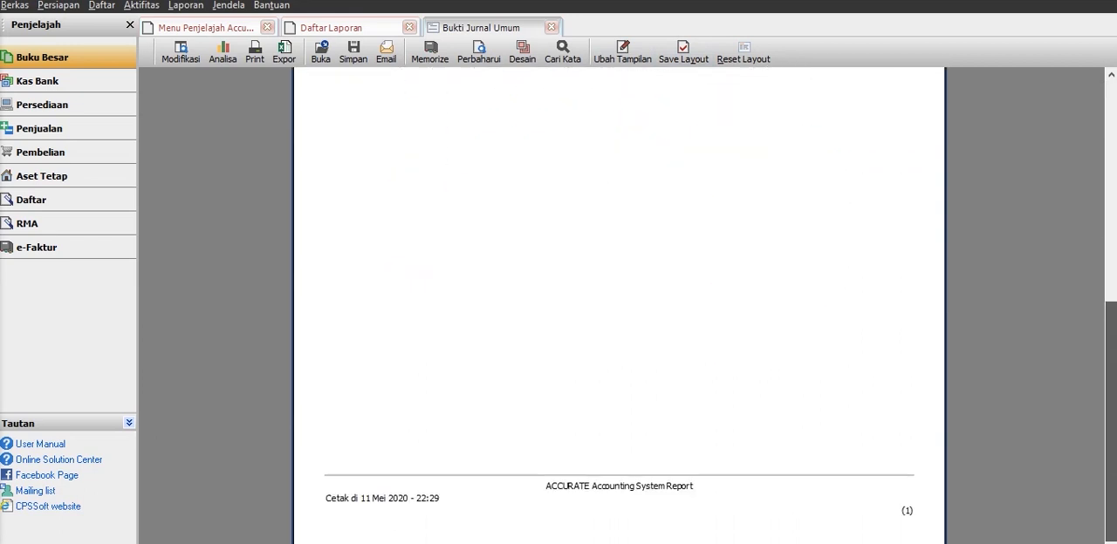
scroll(672, 75, up, 8)
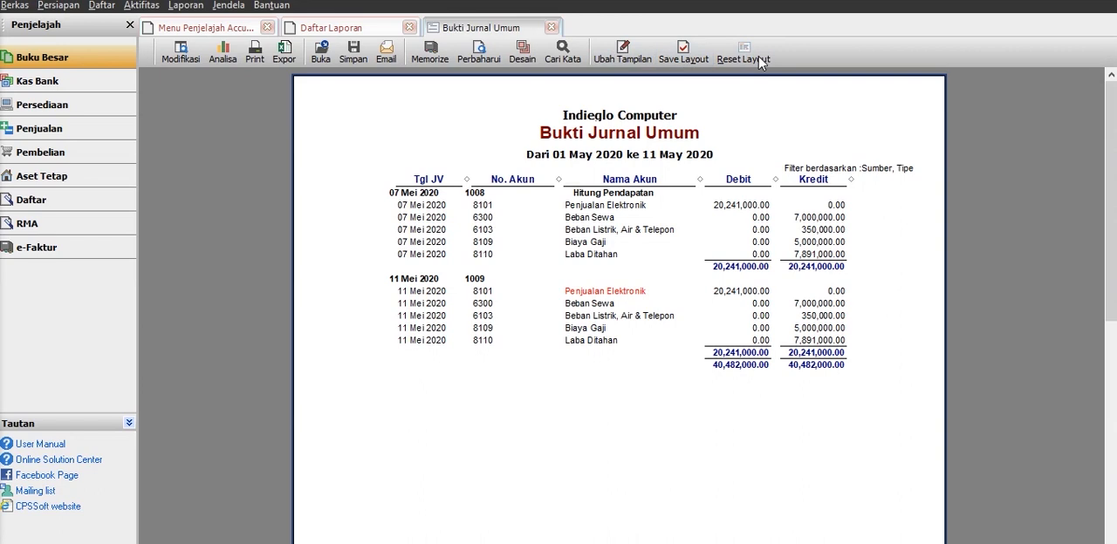
Close the Bukti Jurnal Umum report, the Daftar Laporan list and the explorer menu page.
click(551, 29)
click(410, 27)
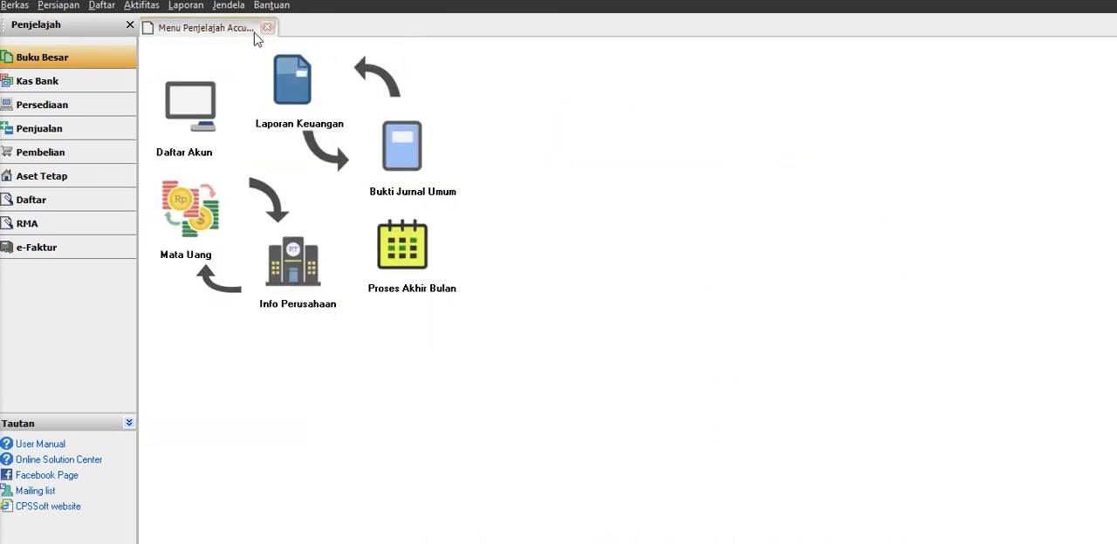
click(267, 28)
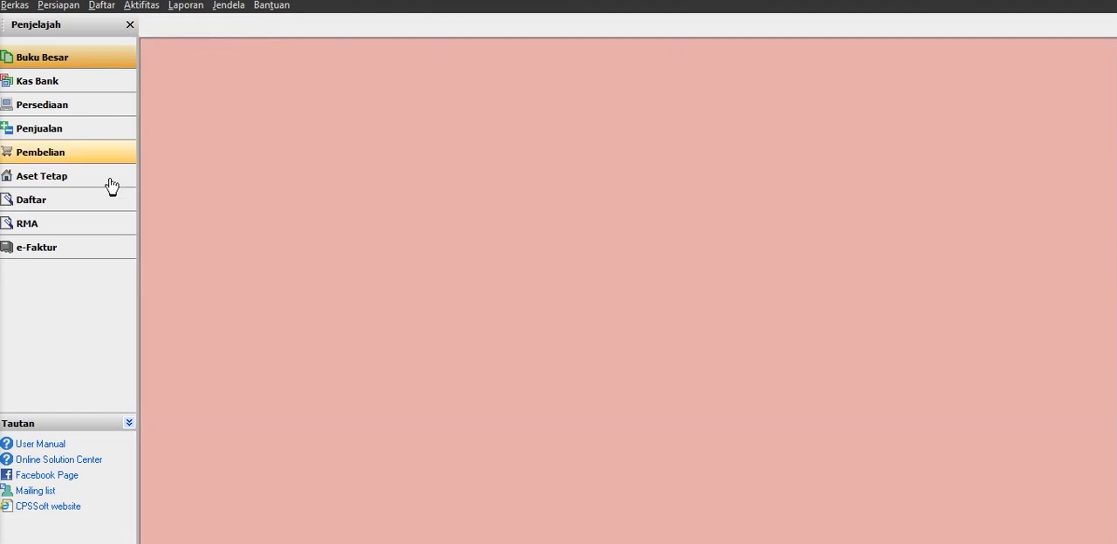
Look through the explorer's module pages, from Buku Besar and Kas Bank to RMA and e-Faktur, ending on Buku Besar.
click(66, 87)
click(59, 112)
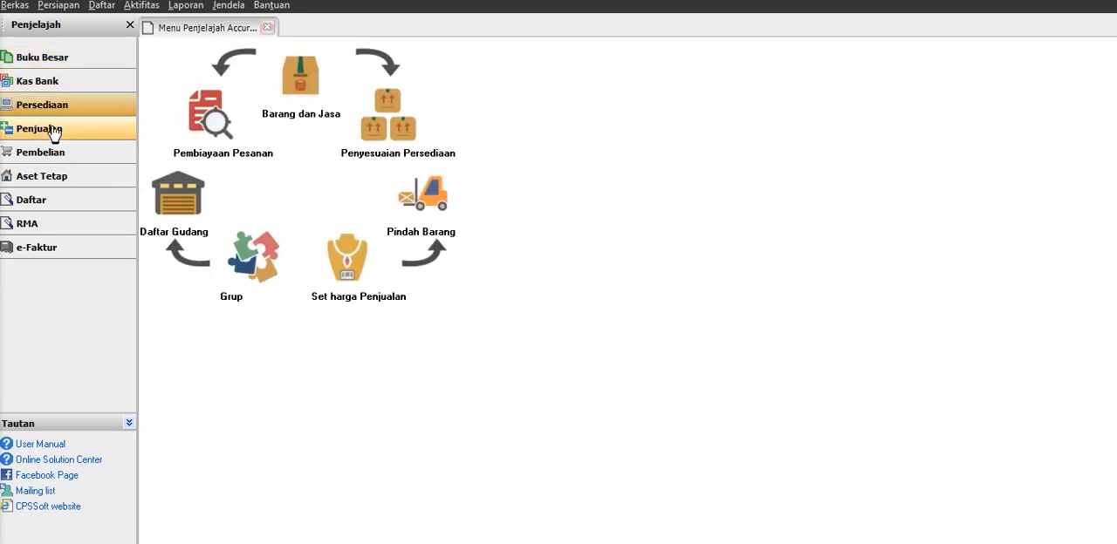
click(55, 132)
click(56, 151)
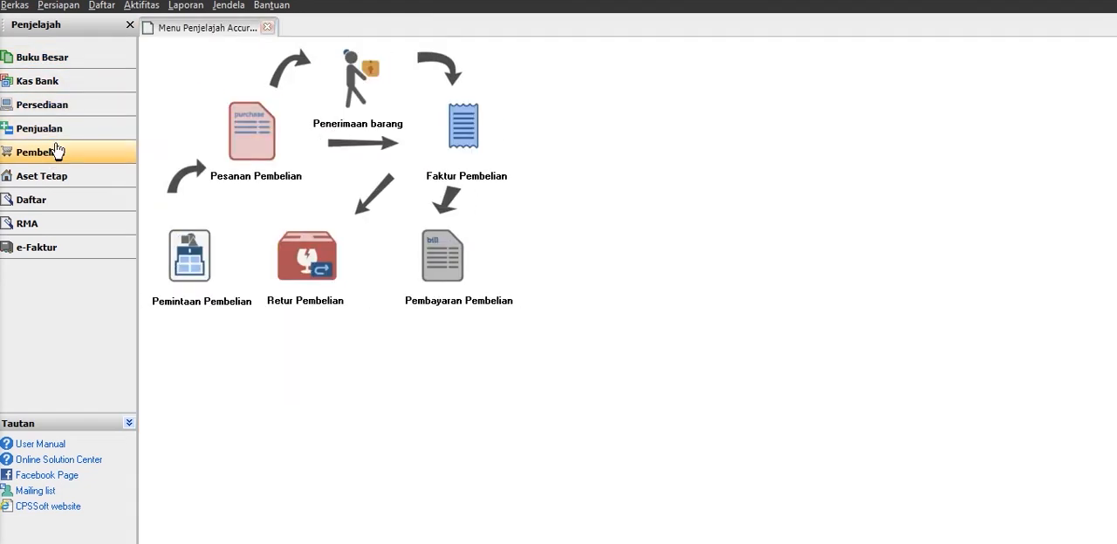
click(54, 178)
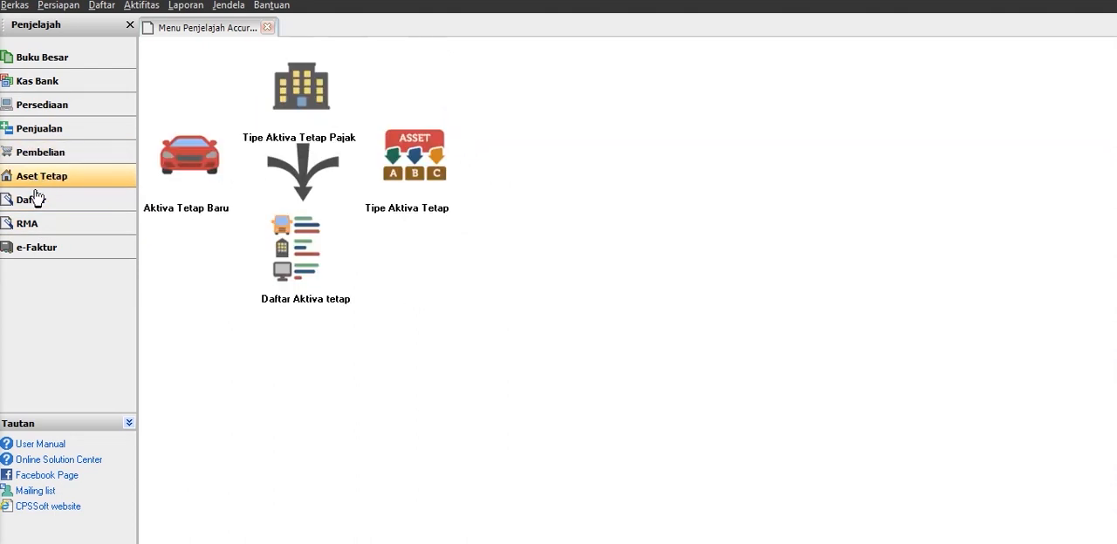
click(37, 197)
click(52, 223)
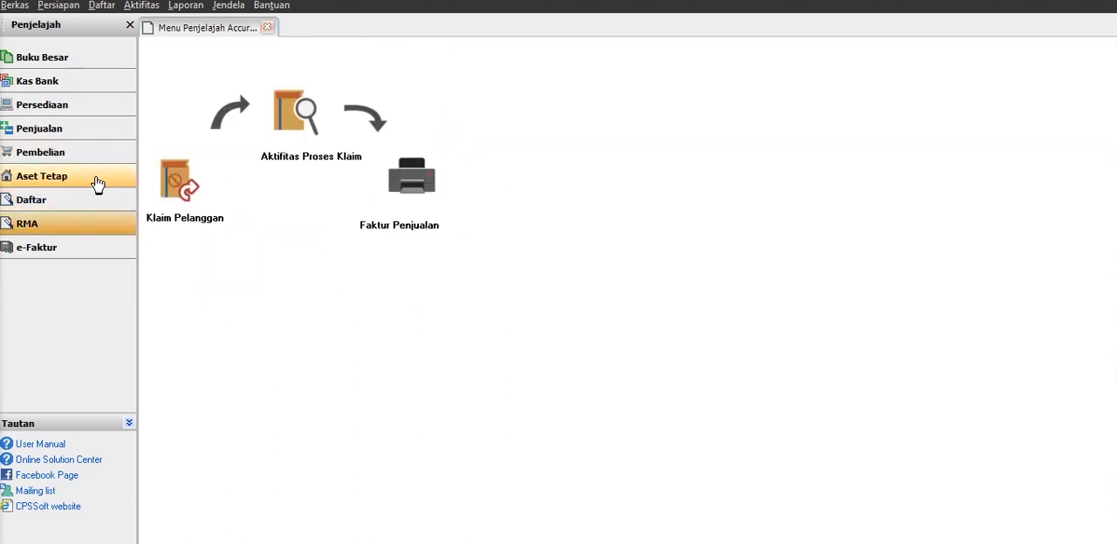
click(50, 63)
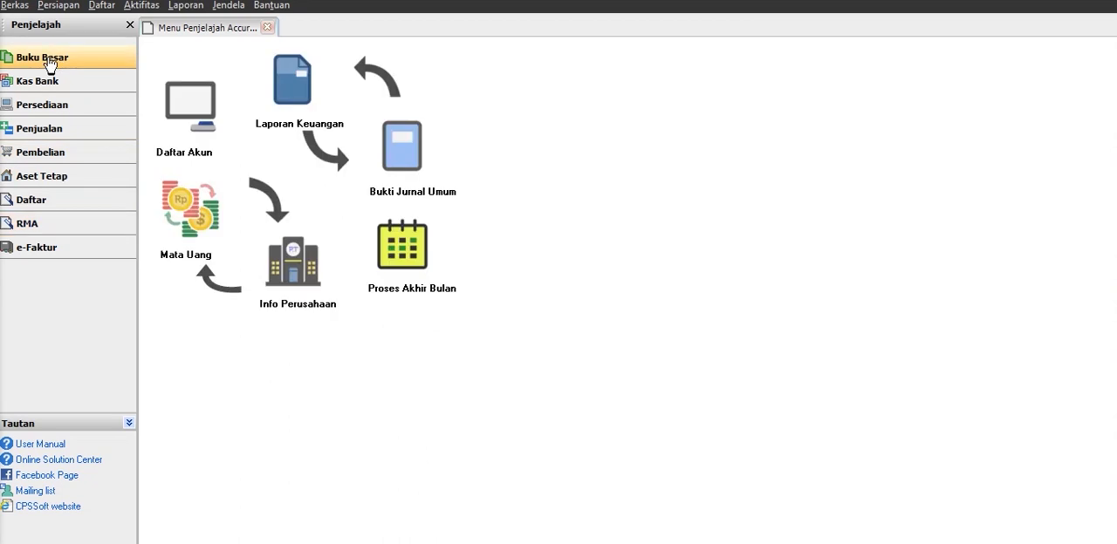
click(44, 81)
click(48, 106)
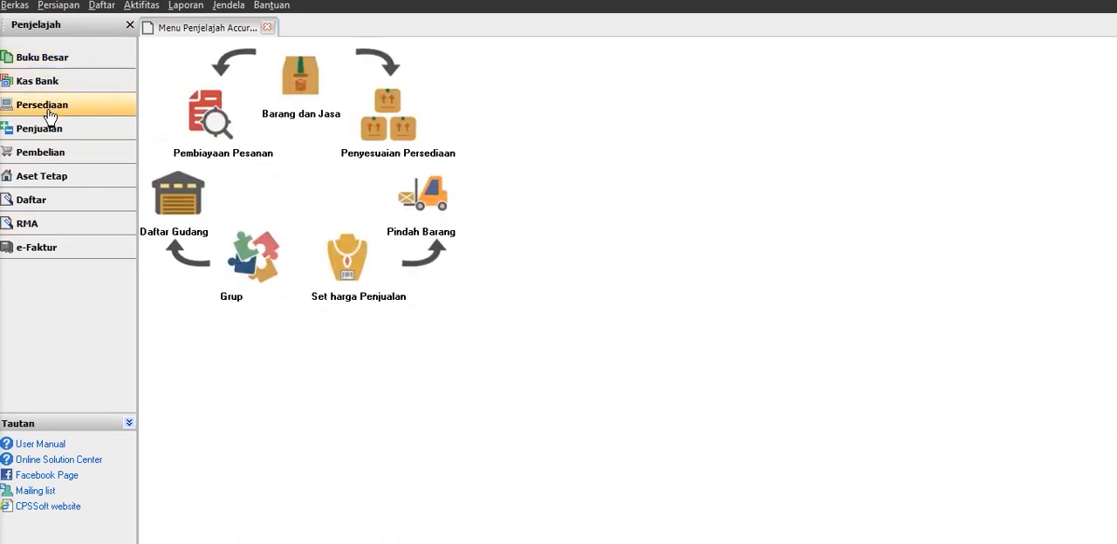
click(61, 155)
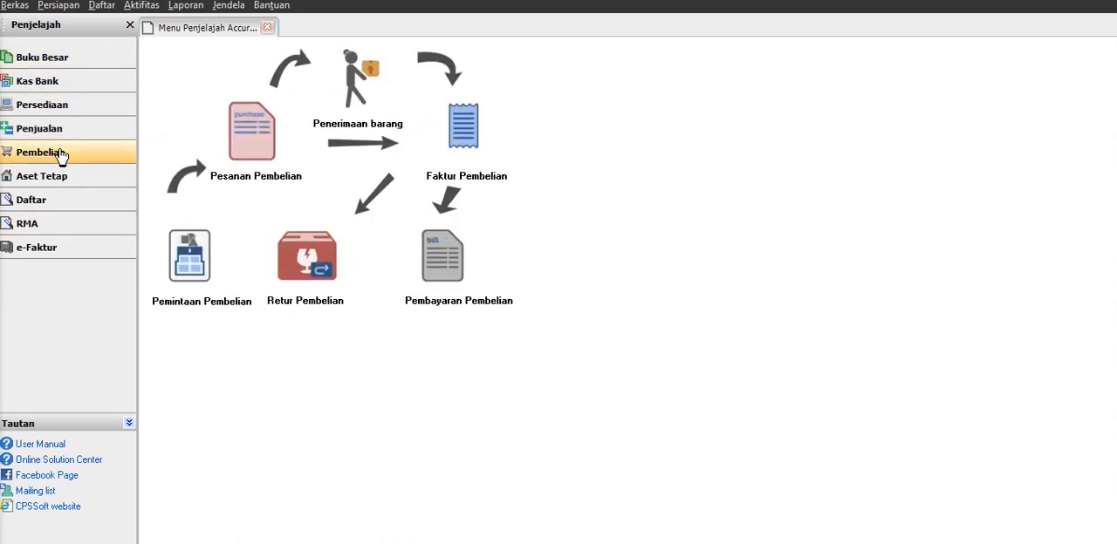
click(26, 180)
click(31, 203)
click(55, 225)
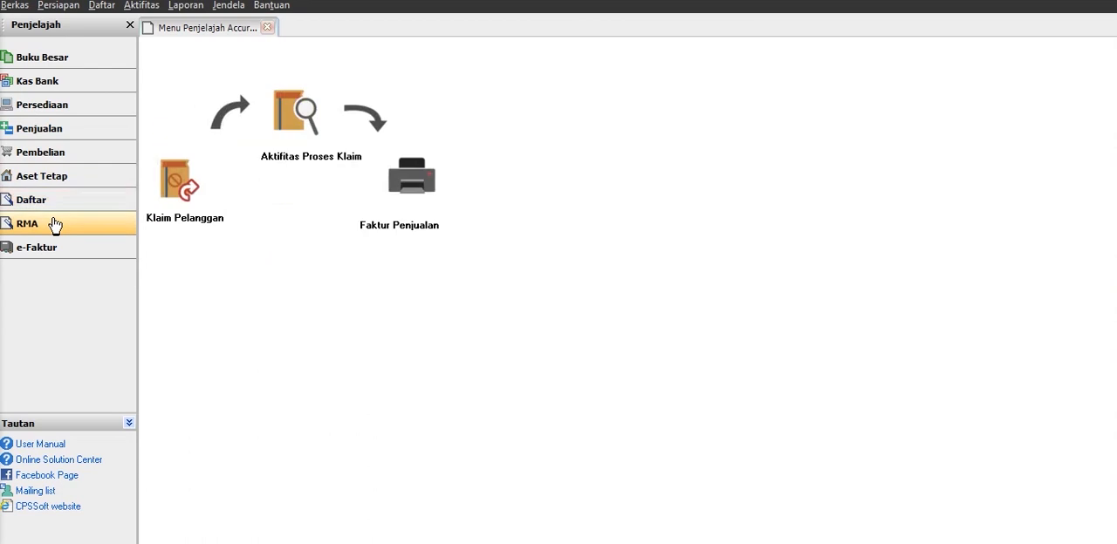
click(54, 248)
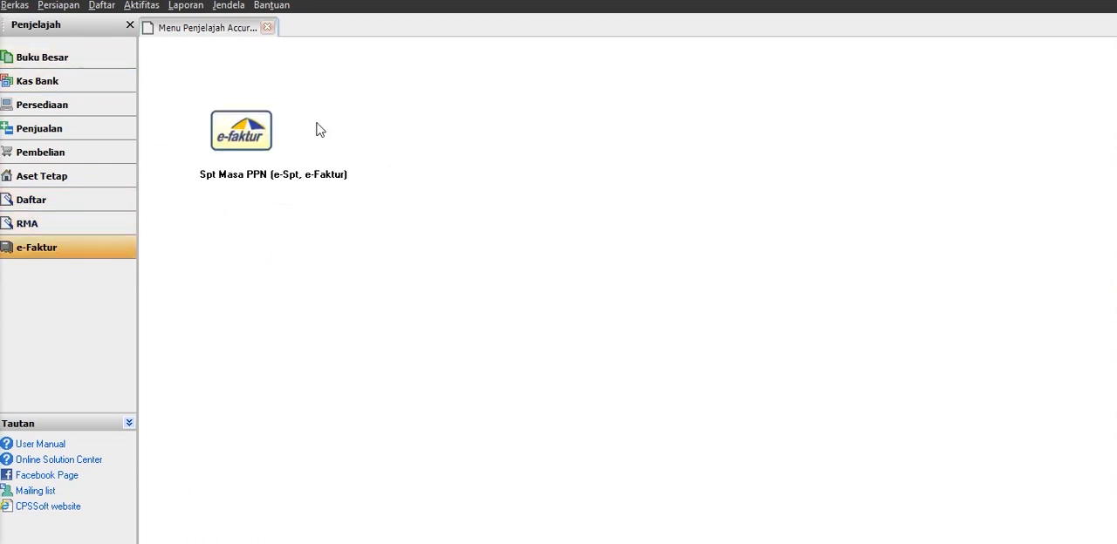
click(22, 60)
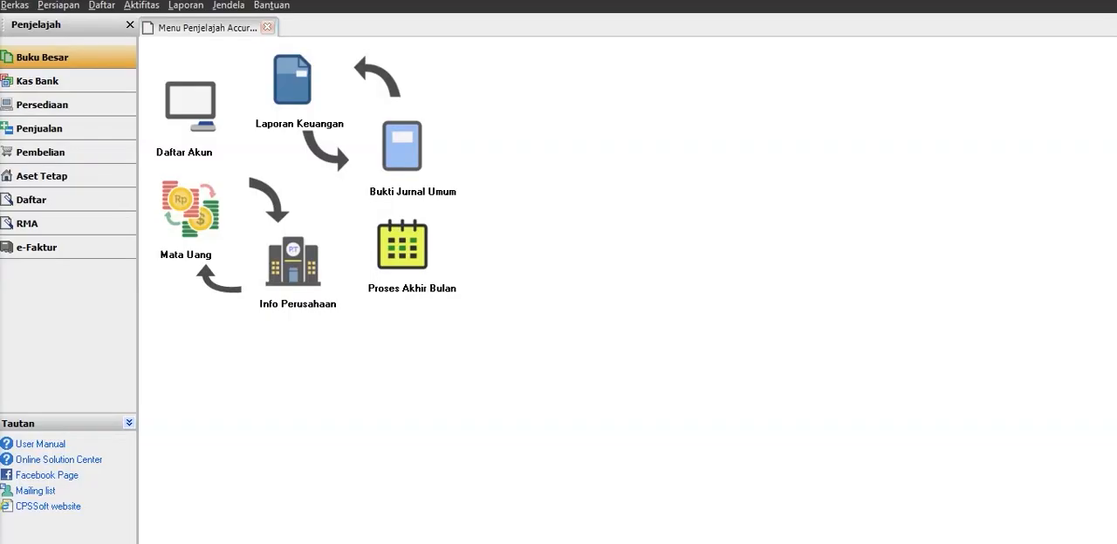
Exit the program, closing the company data and backing it up to INDIEGLO COMP Monday.gbk.
key(alt+F4)
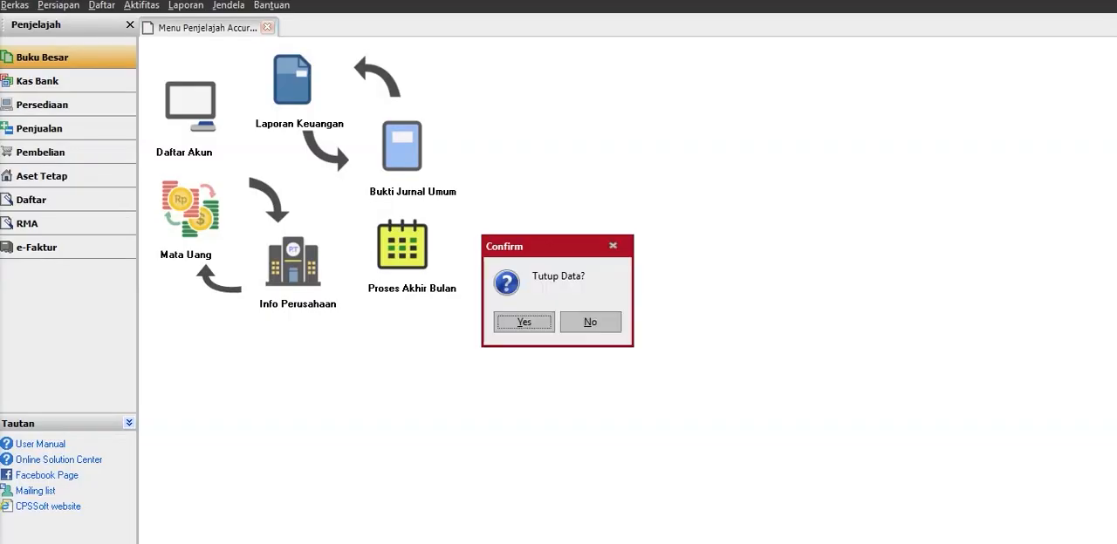
click(543, 322)
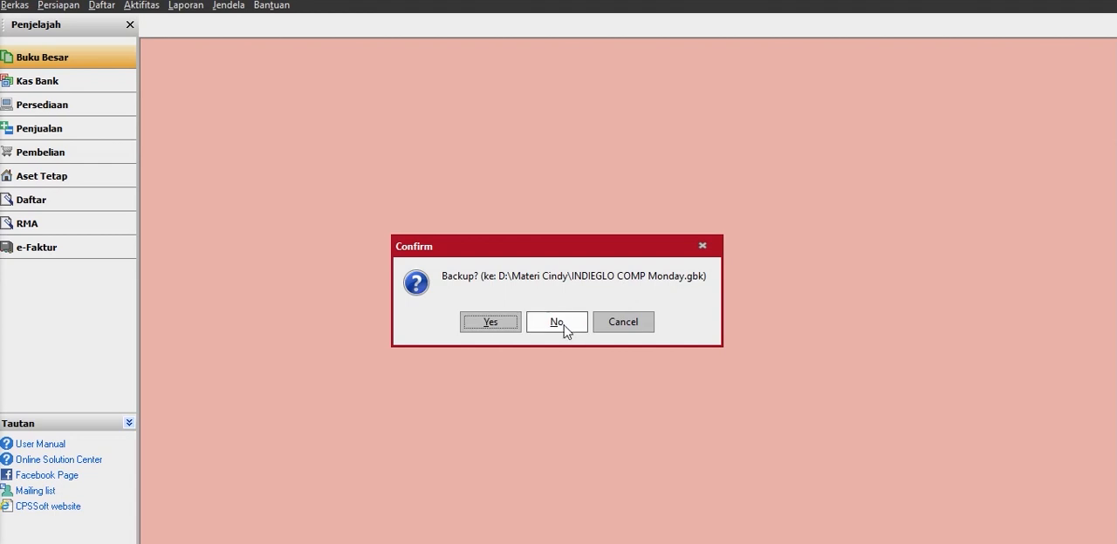
click(511, 327)
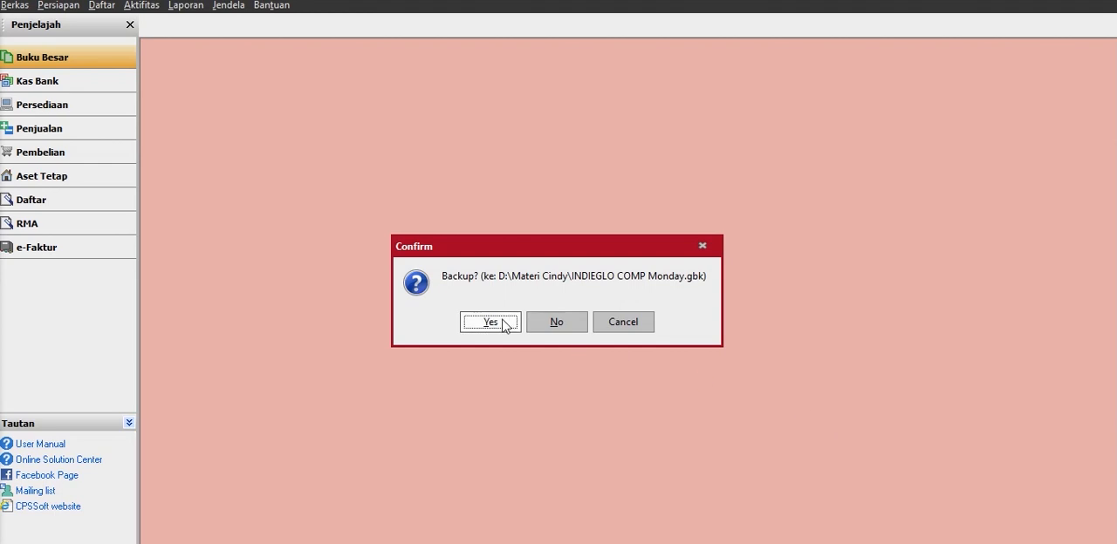
click(490, 325)
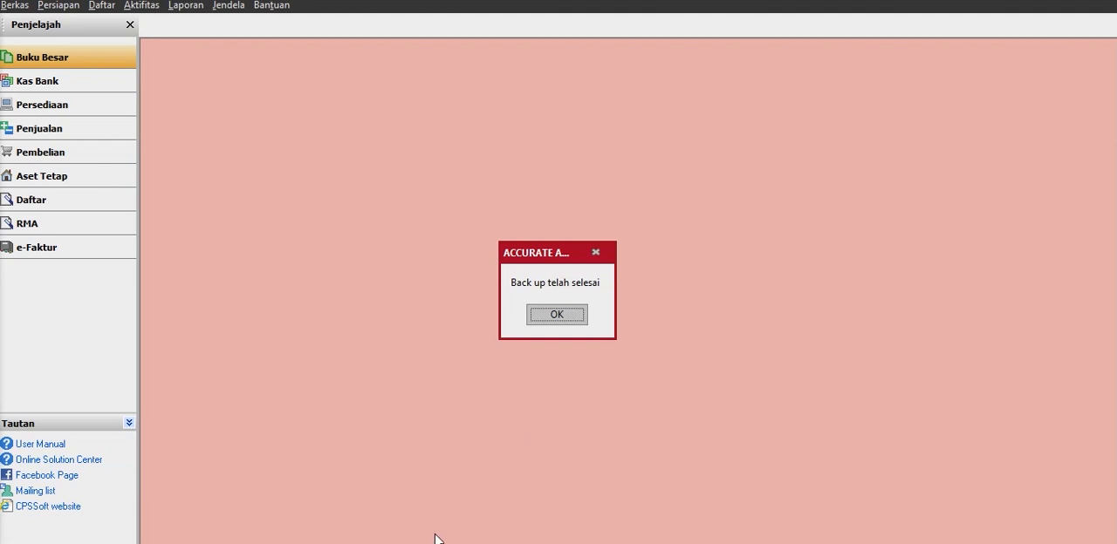
click(557, 315)
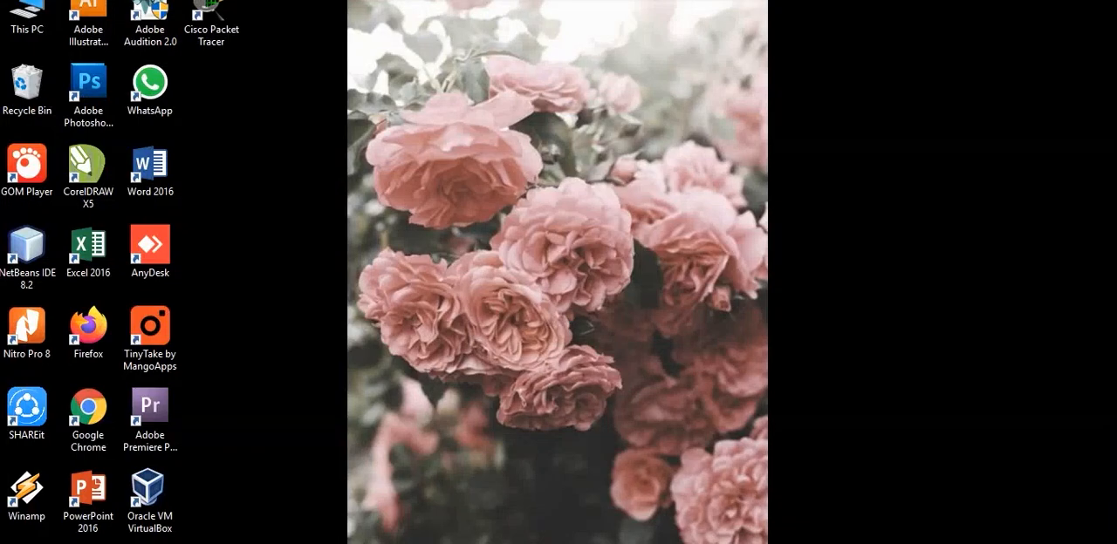